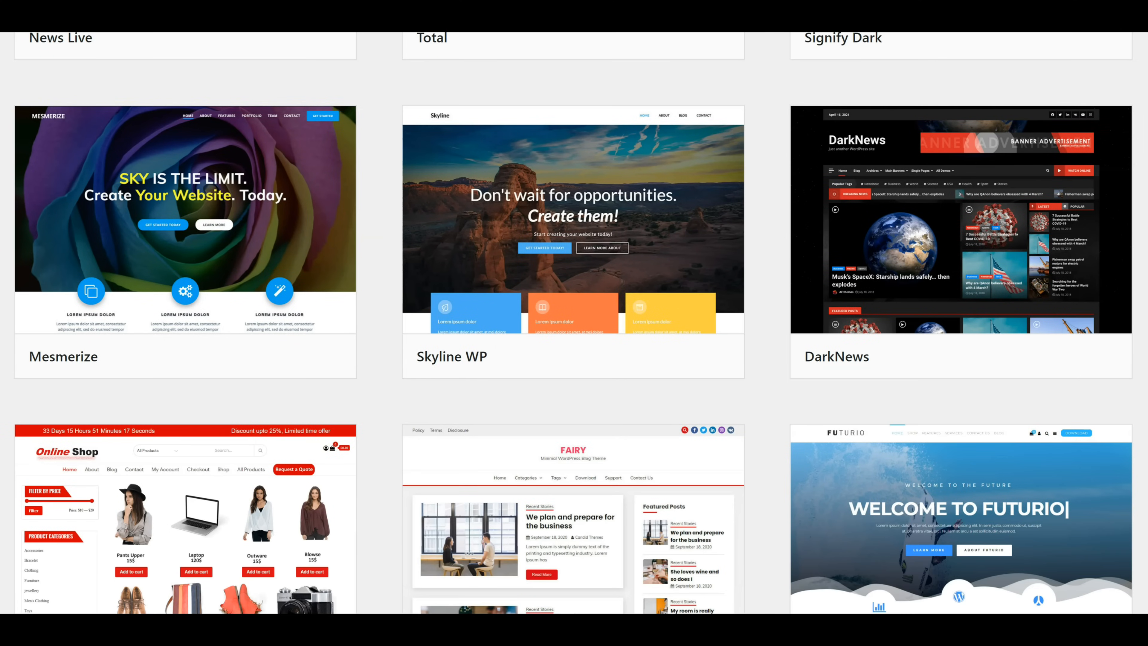
pyautogui.scroll(-5, 574, 323)
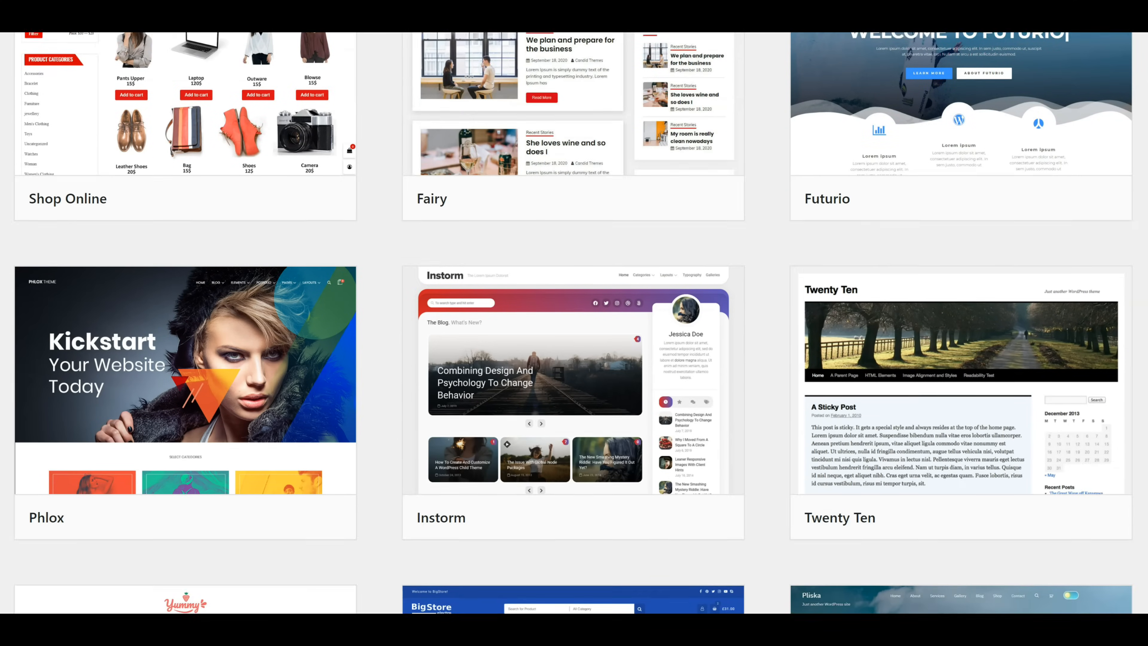
pyautogui.scroll(-10, 574, 322)
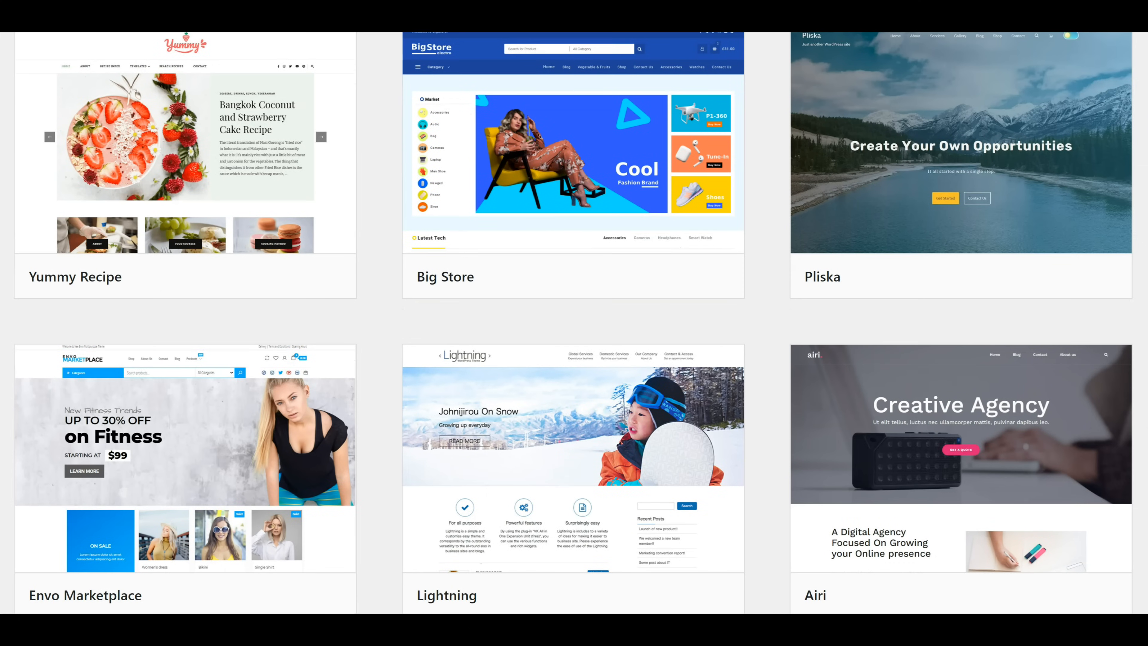
pyautogui.scroll(-5, 574, 323)
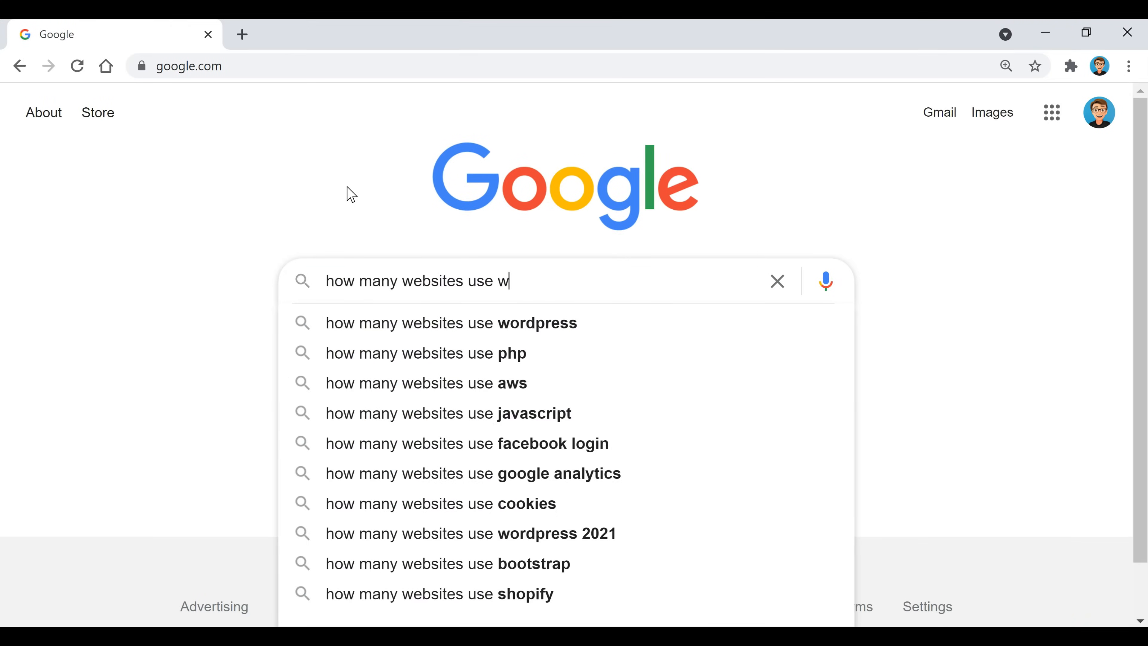
# Search Google for "how many websites use wordpress?" and highlight the headline figure in the featured answer.
pyautogui.write('ordpress?')
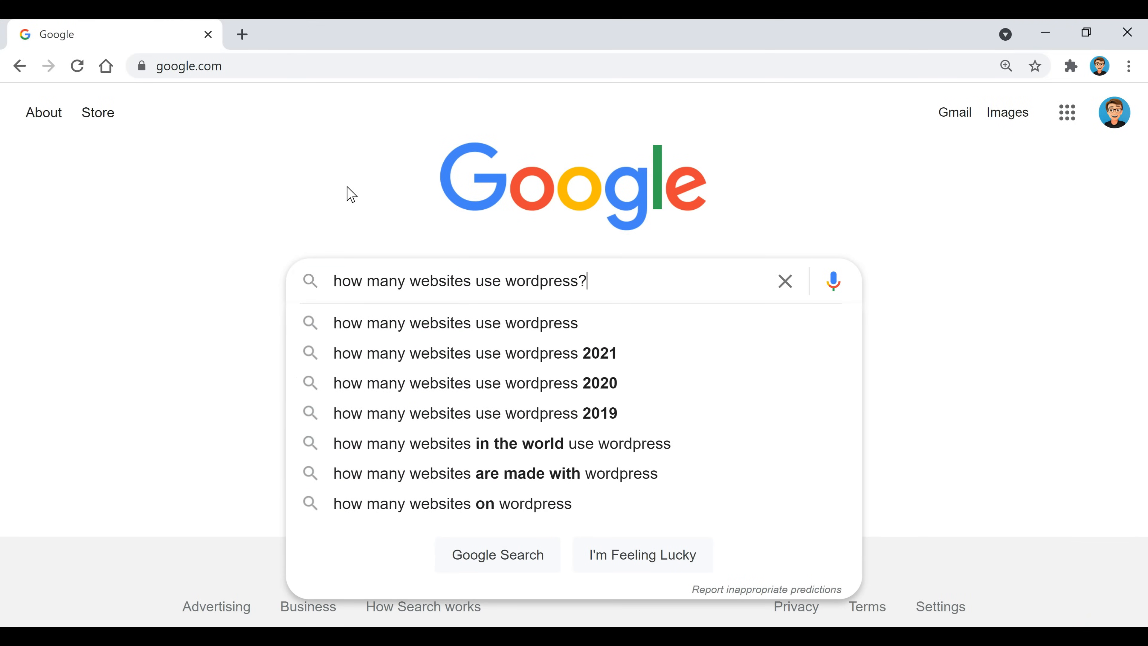
pyautogui.press('Return')
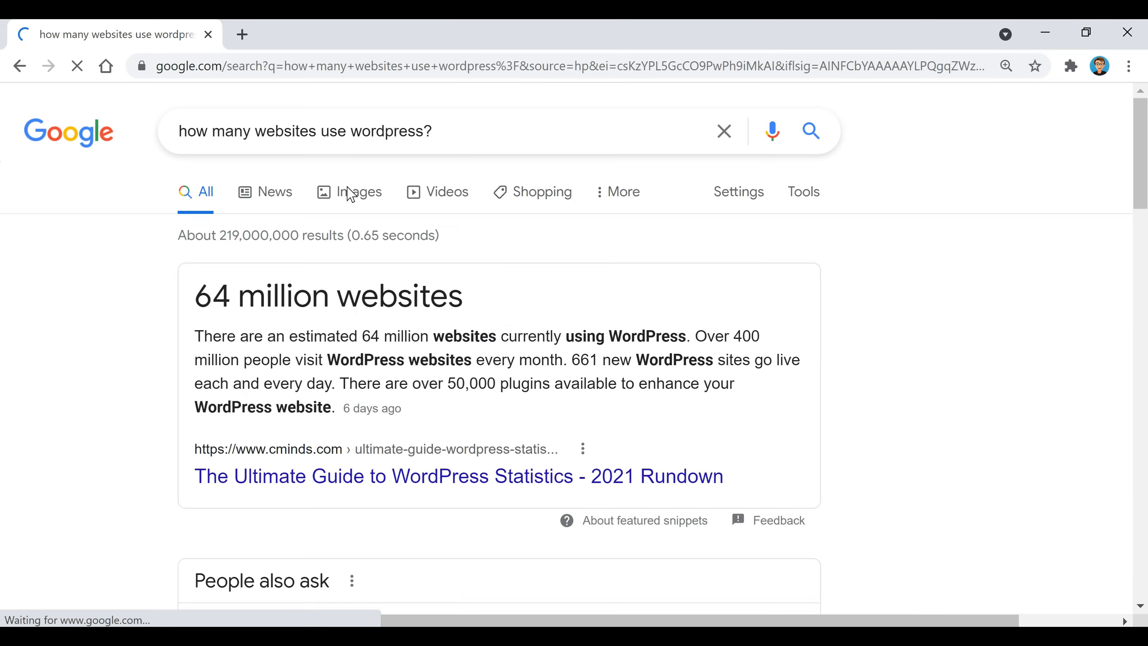
pyautogui.moveTo(193, 297); pyautogui.dragTo(485, 299)
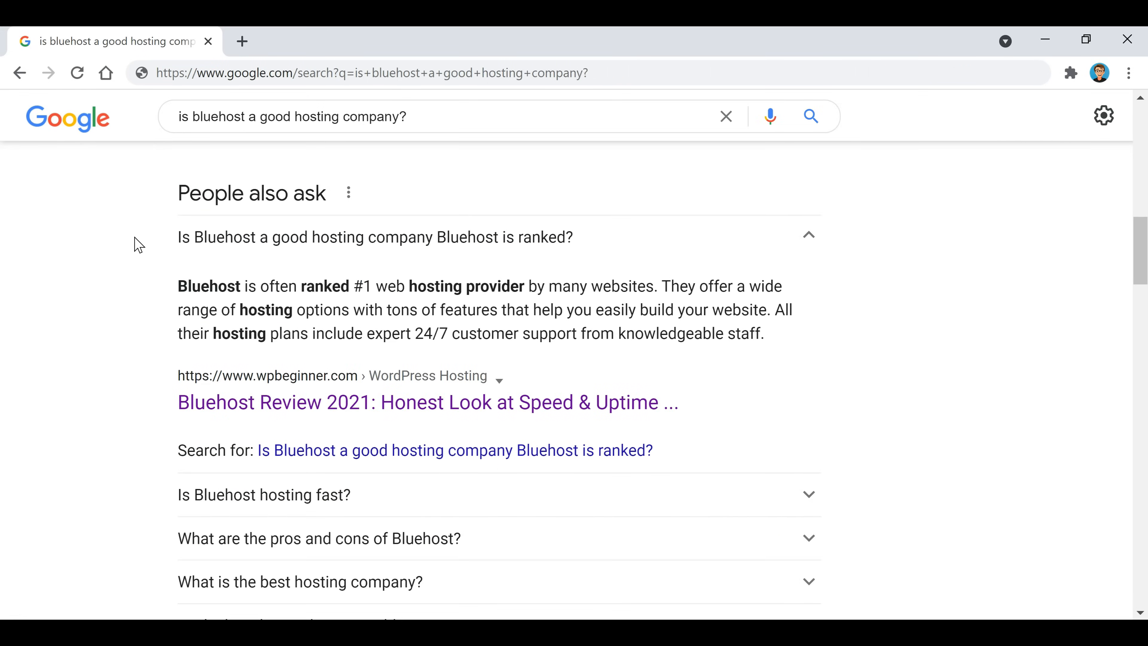
# Examine the Google answers and review ratings on whether Bluehost is a good hosting company, highlighting its ranking statement.
pyautogui.moveTo(178, 239); pyautogui.dragTo(656, 290)
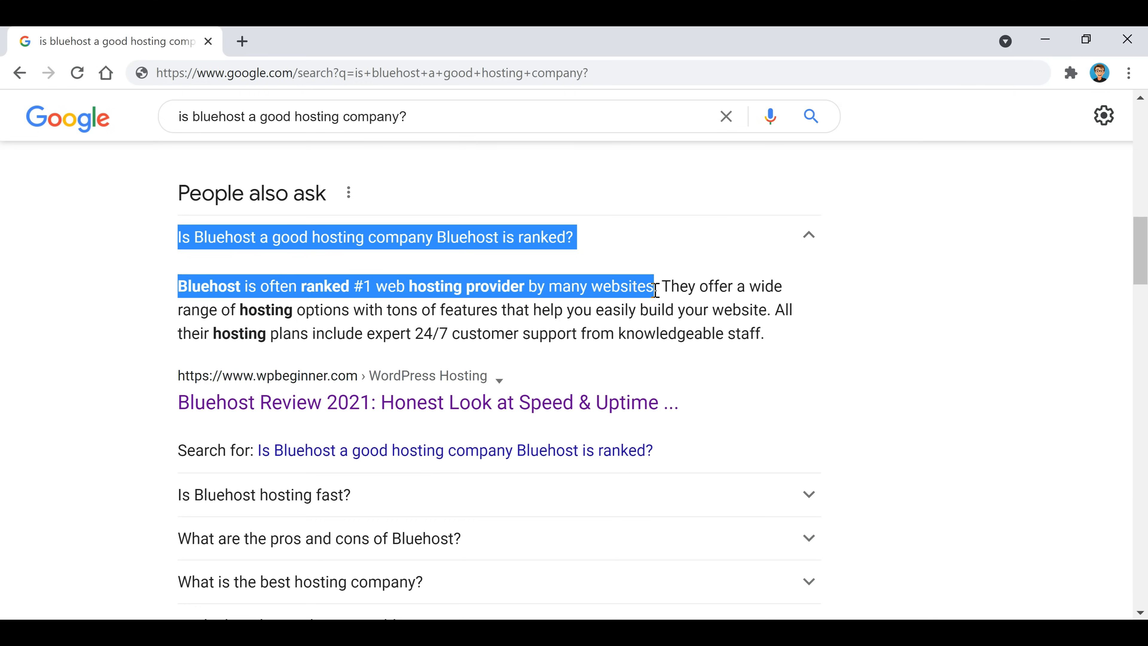
pyautogui.click(972, 323)
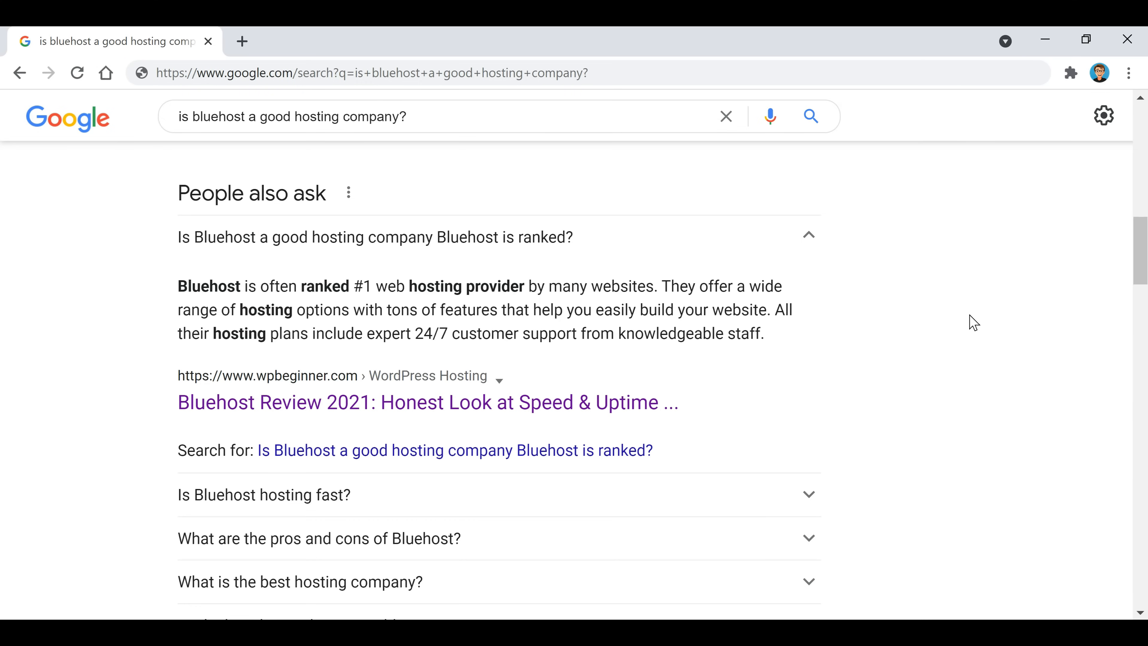
pyautogui.scroll(-10, 915, 383)
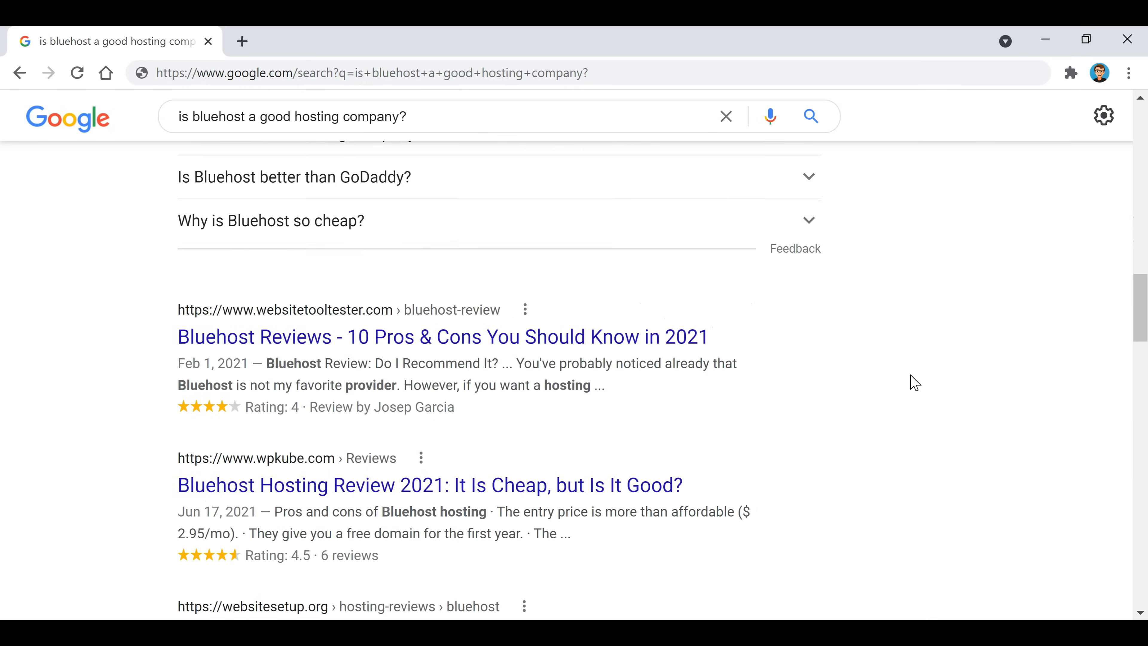
pyautogui.scroll(-7, 915, 382)
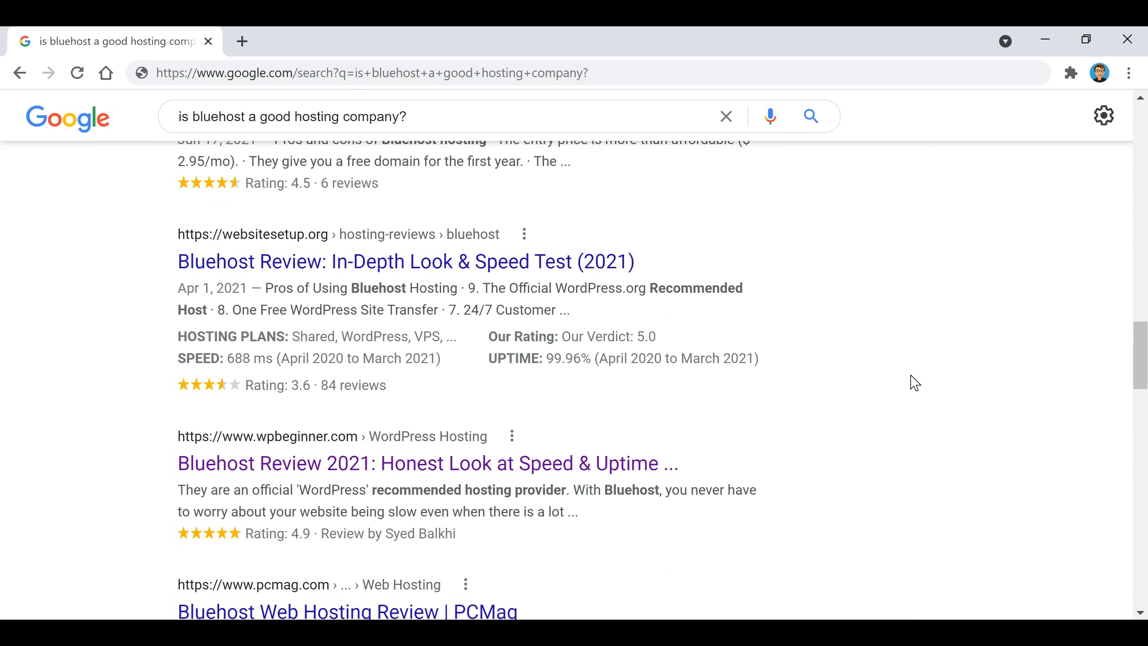
pyautogui.scroll(-4, 866, 359)
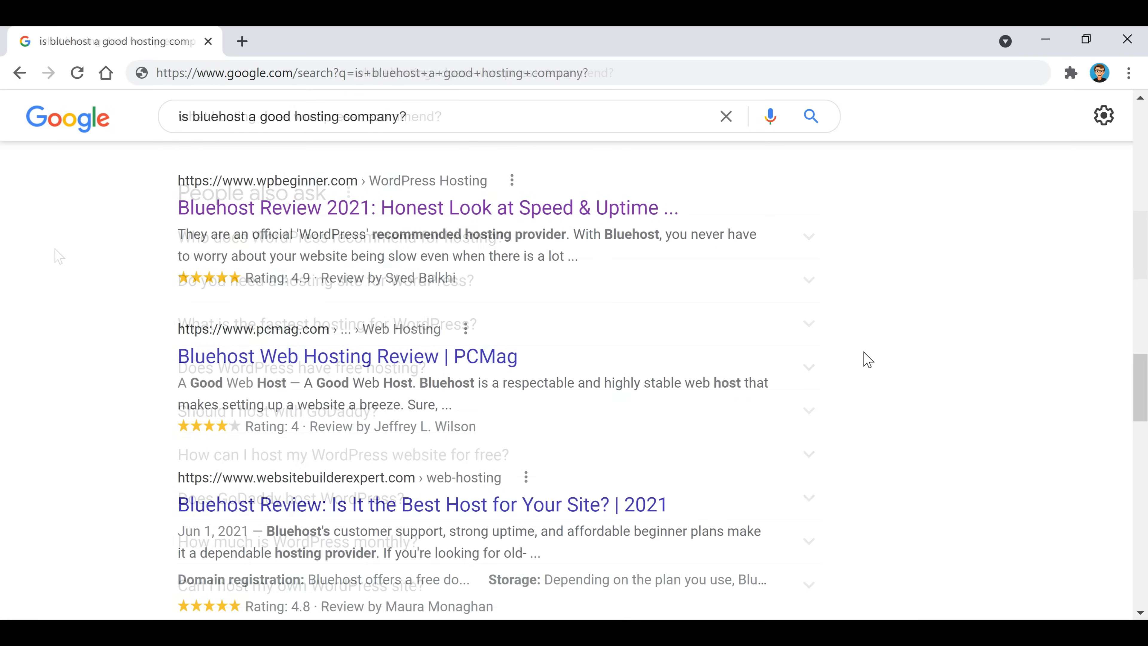
# Expand the related question "Who does WordPress recommend for hosting?" and highlight the provider named in its answer.
pyautogui.click(655, 248)
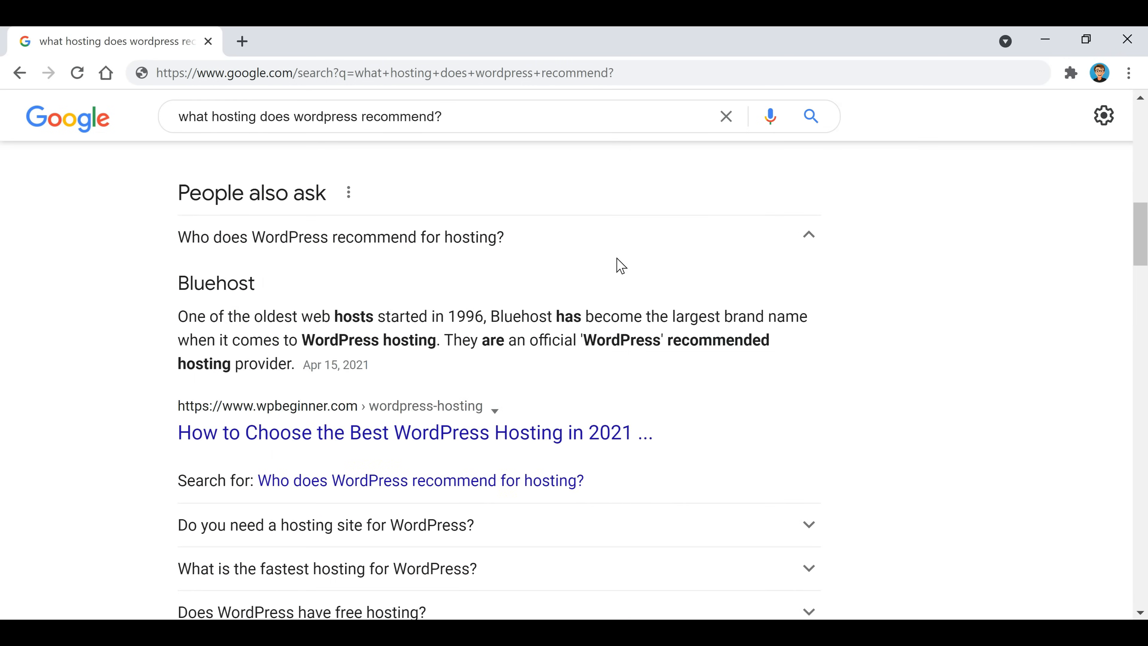
pyautogui.moveTo(170, 283); pyautogui.dragTo(284, 292)
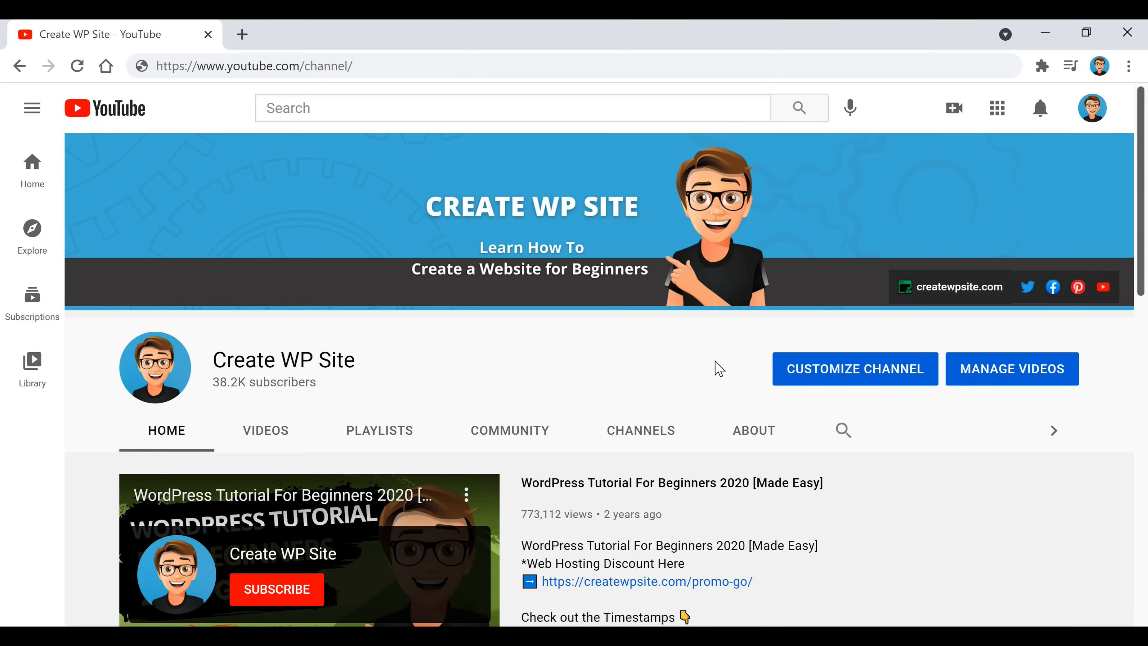
# Go to createwpsite.com/host-discounts and open the Bluehost coupon offer.
pyautogui.click(383, 67)
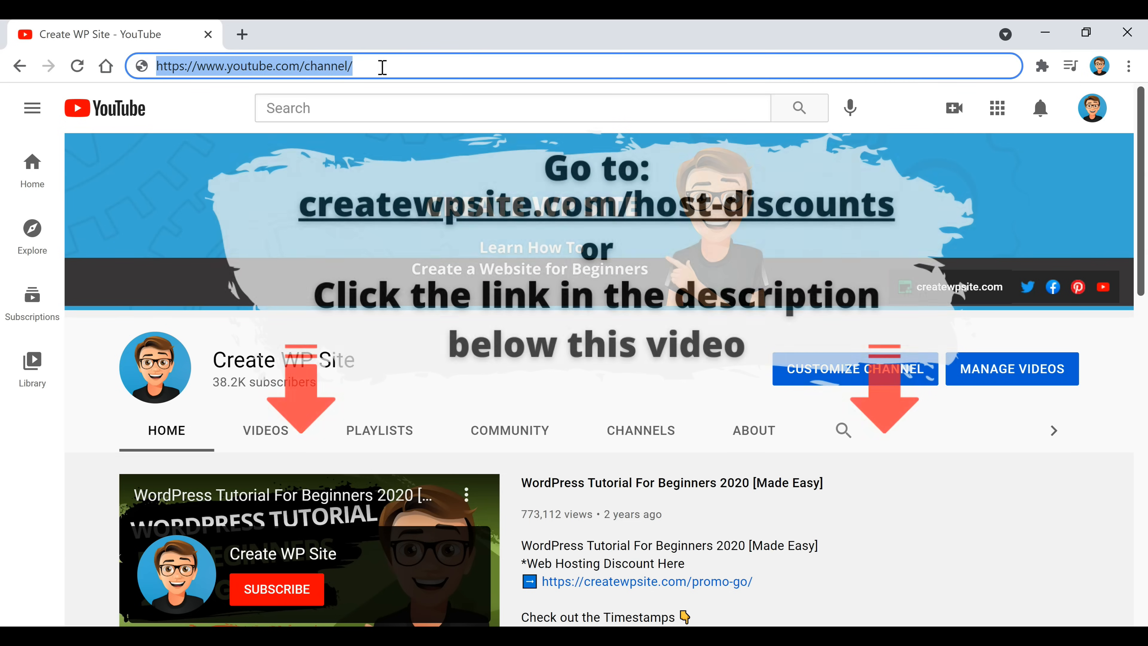
pyautogui.write('https://createwpsite.com/host-discounts')
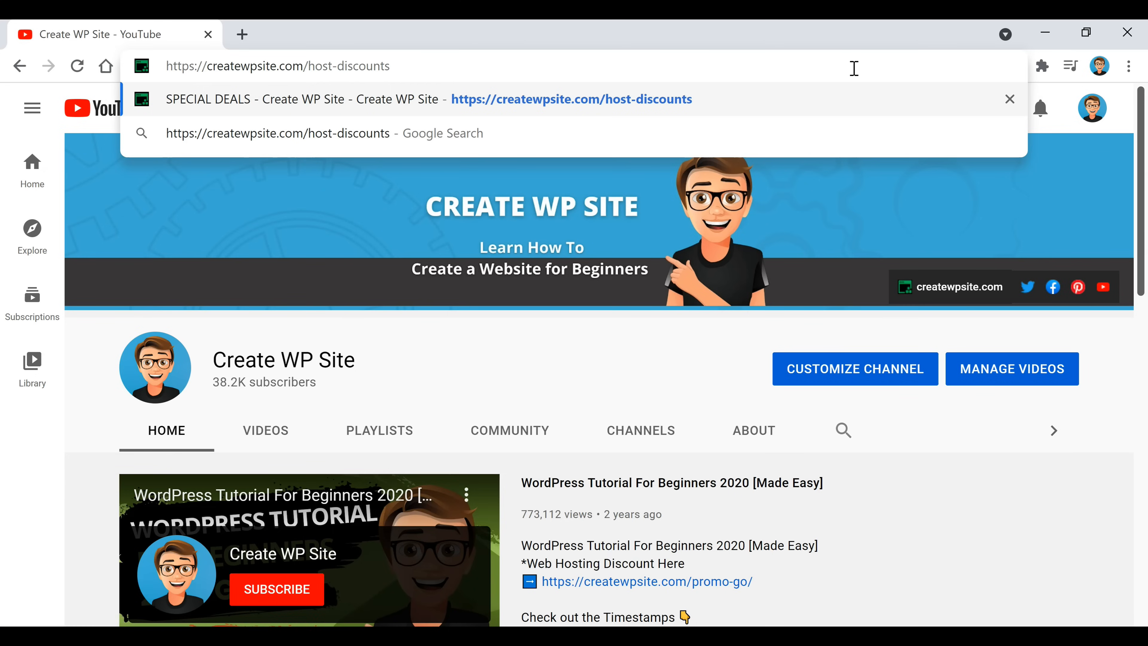
pyautogui.press('Return')
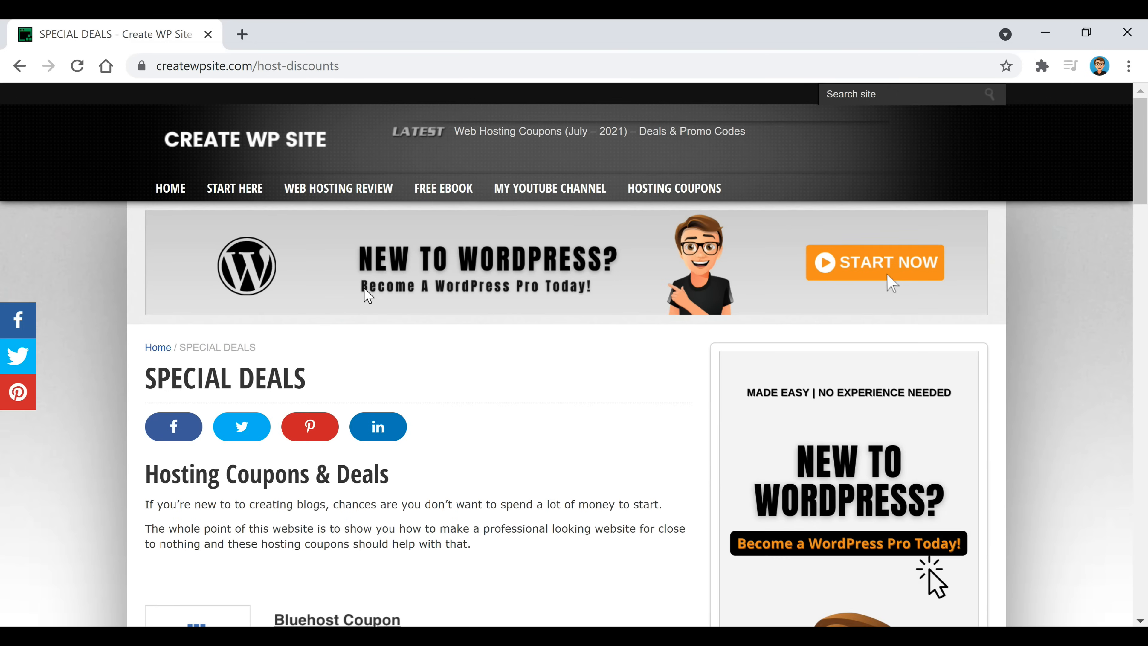
pyautogui.scroll(-5, 376, 290)
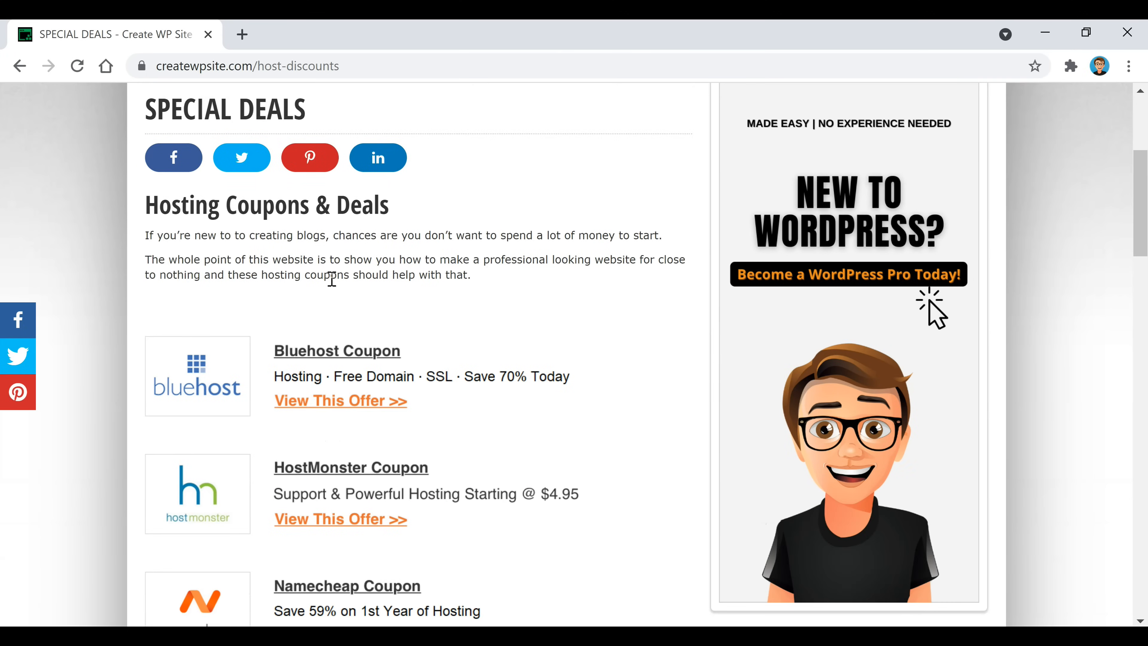
pyautogui.click(332, 410)
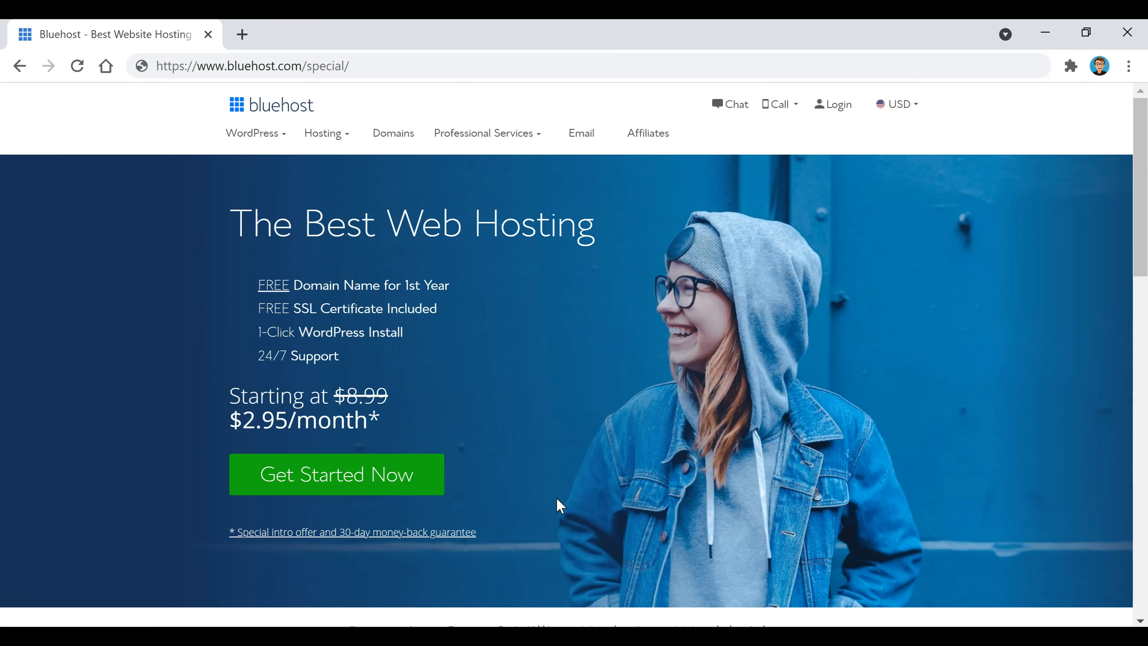
# Start the hosting signup with the Basic plan and the new domain thelovefortraveling.com.
pyautogui.click(357, 474)
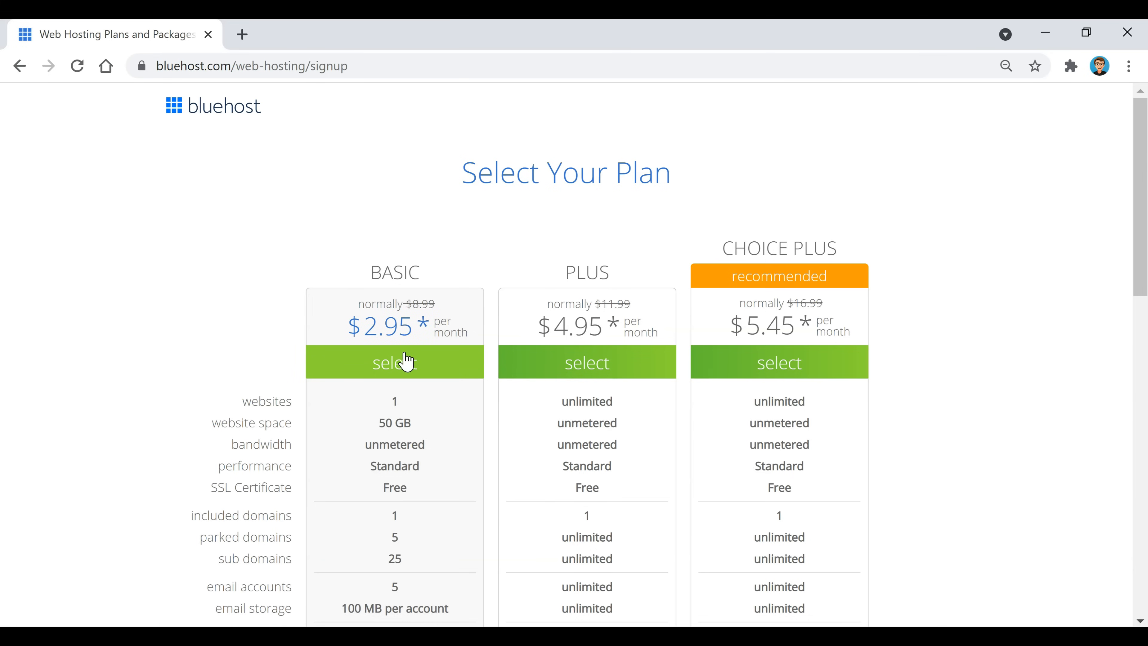
pyautogui.click(421, 378)
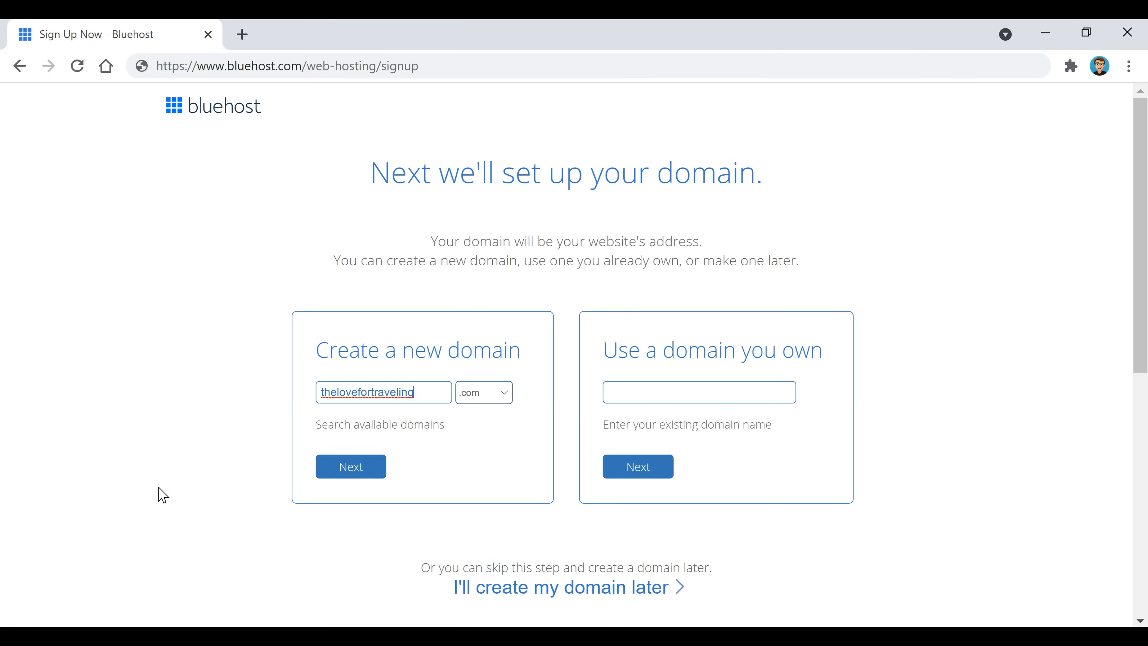
pyautogui.click(347, 470)
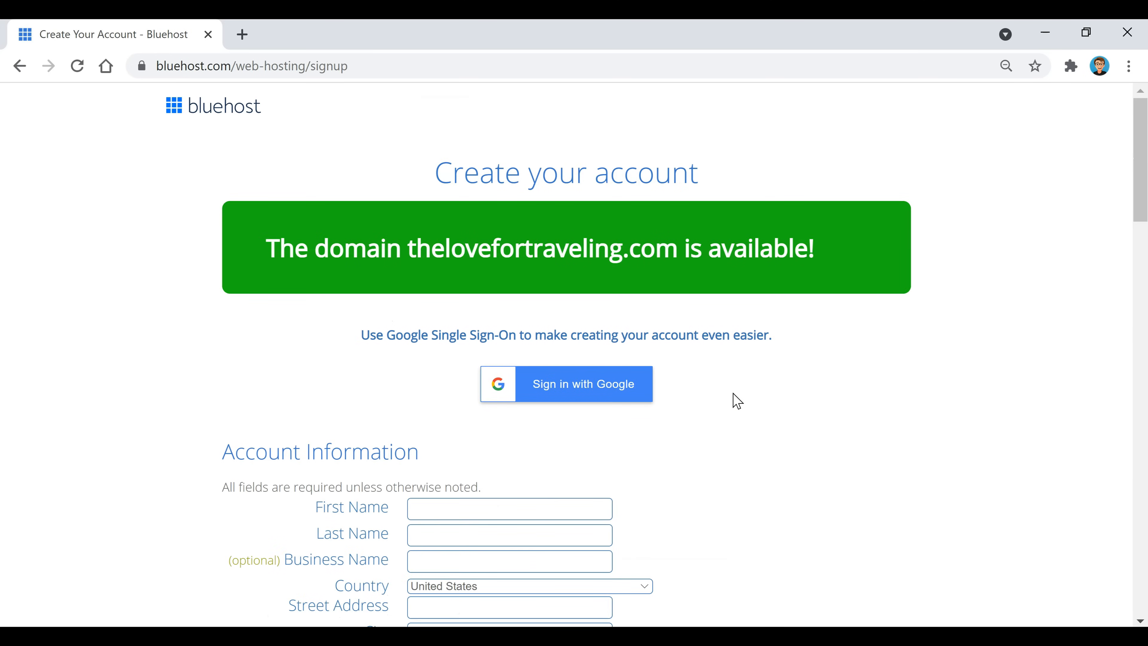
# Remove the Domain Privacy + Protection, Codeguard Basic and SiteLock Security - Essential extras from the package.
pyautogui.scroll(-10, 738, 400)
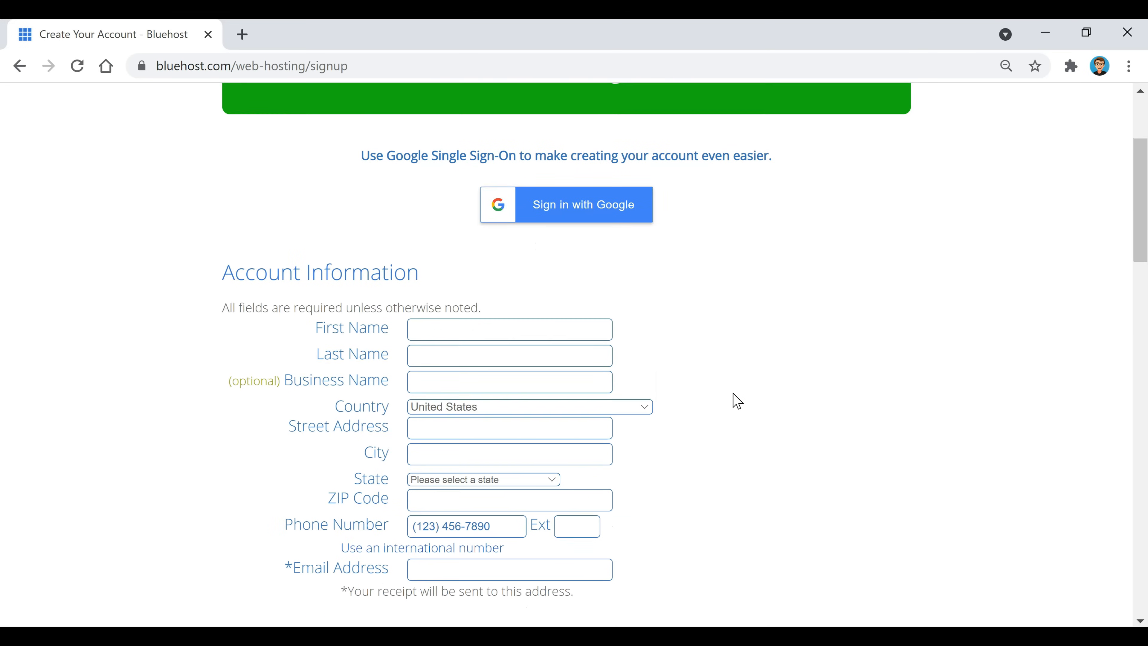
pyautogui.scroll(-2, 749, 386)
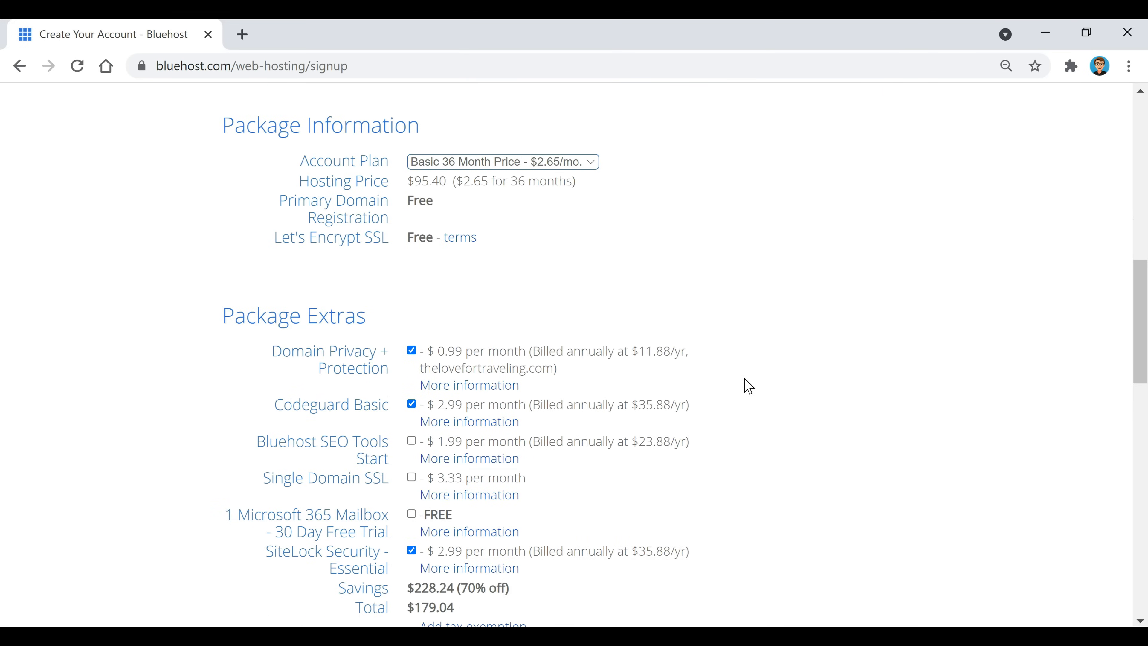
pyautogui.click(410, 351)
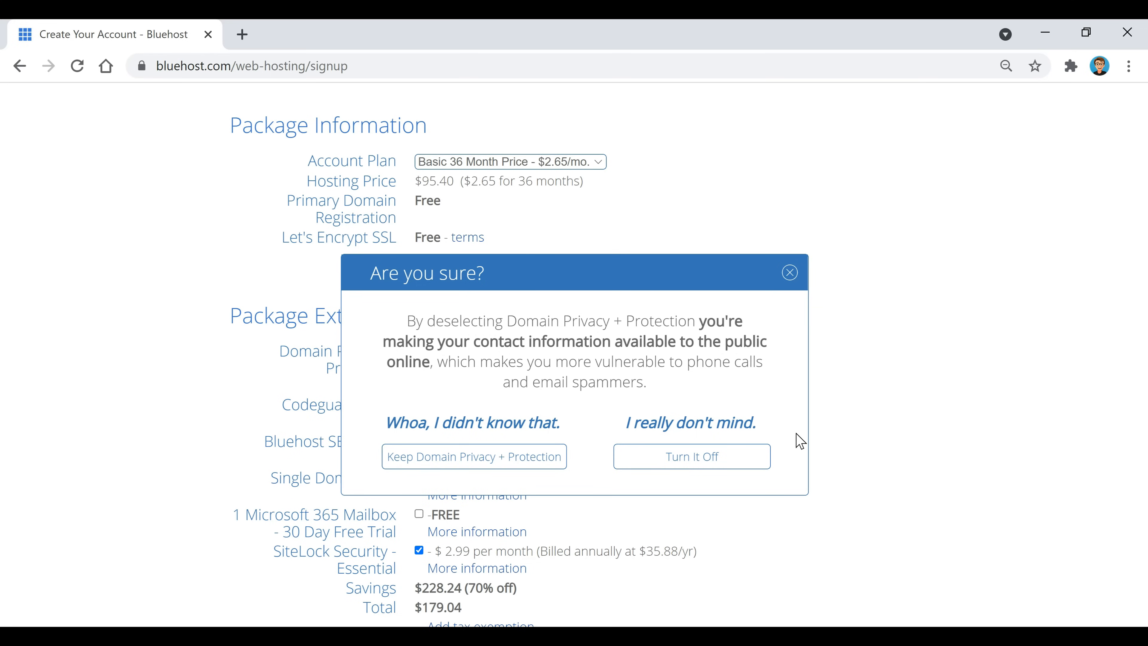
pyautogui.click(689, 466)
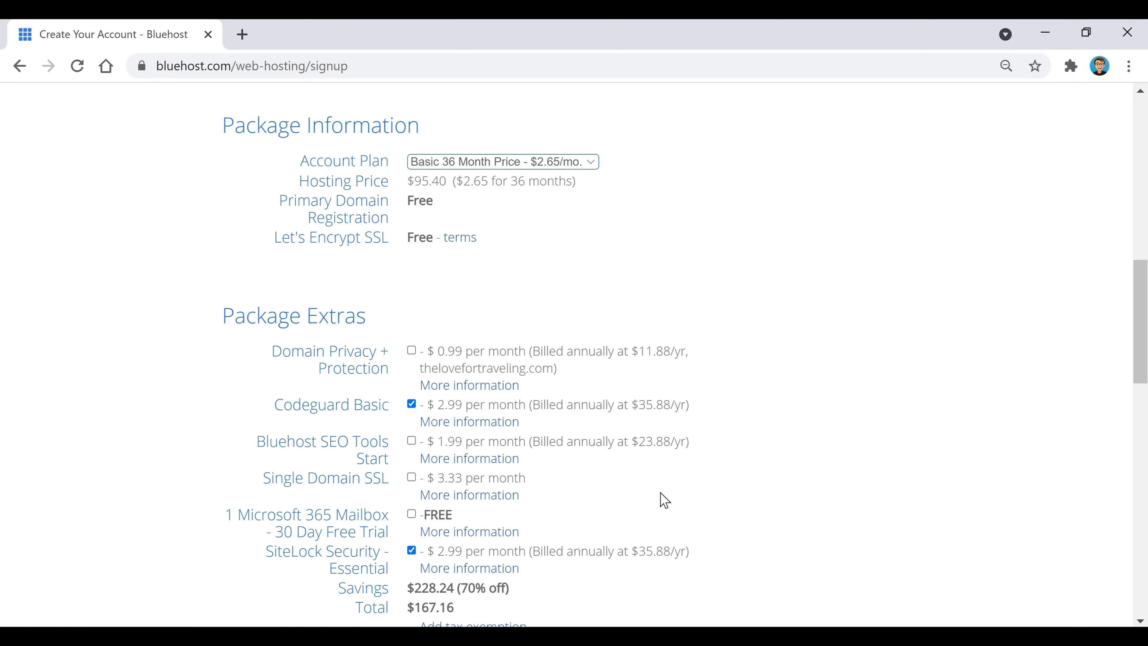
pyautogui.click(412, 404)
pyautogui.scroll(-2, 617, 398)
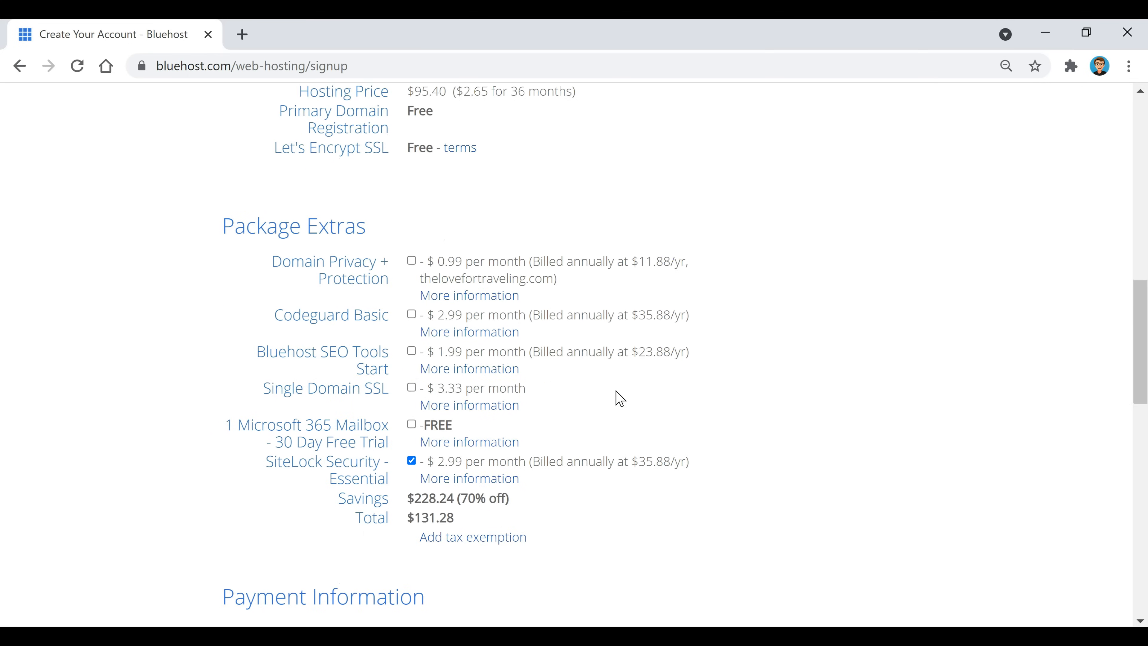
pyautogui.scroll(-2, 617, 397)
pyautogui.click(411, 371)
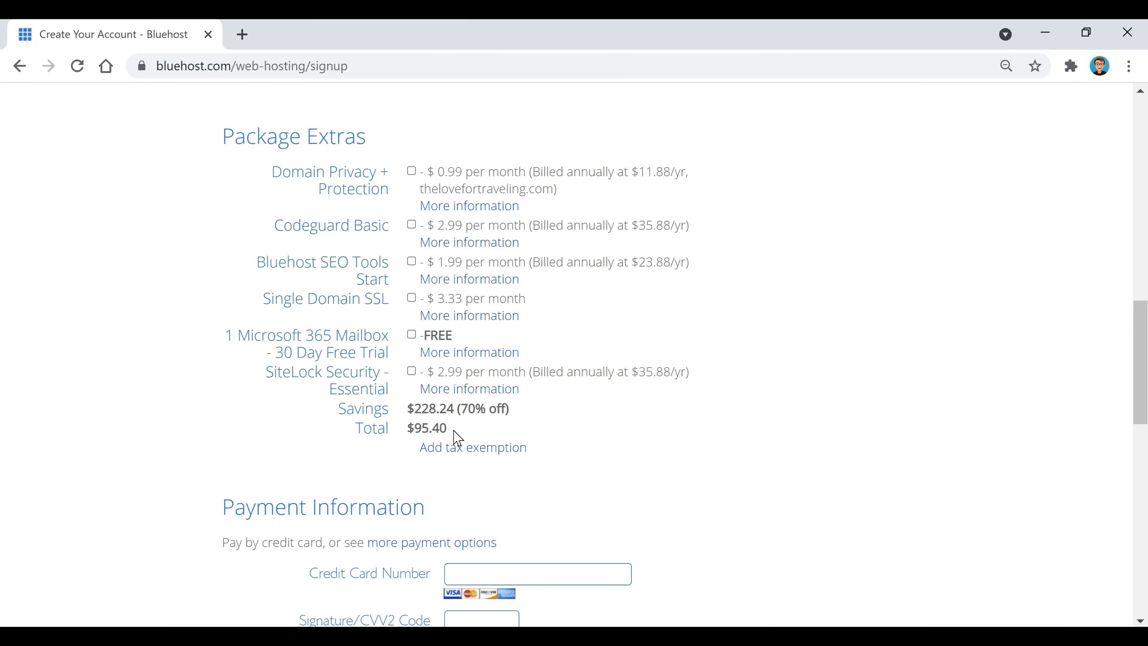
# Review the payment and account sections, agree to the renewal terms and privacy notice, and submit the hosting order.
pyautogui.scroll(-8, 733, 446)
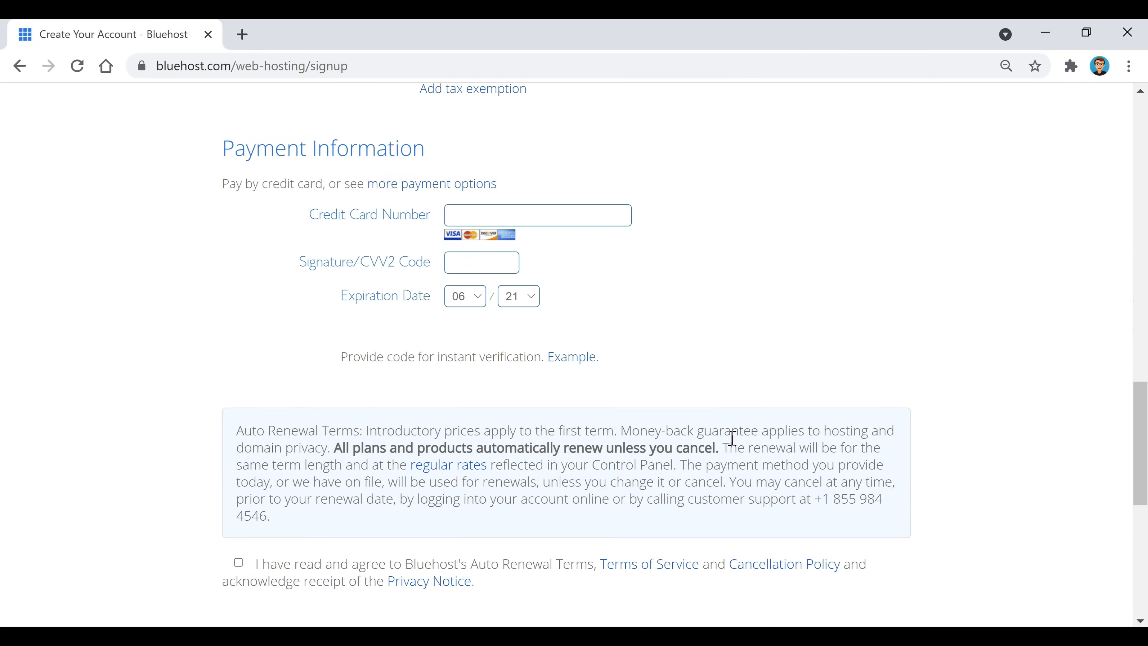
pyautogui.scroll(16, 733, 443)
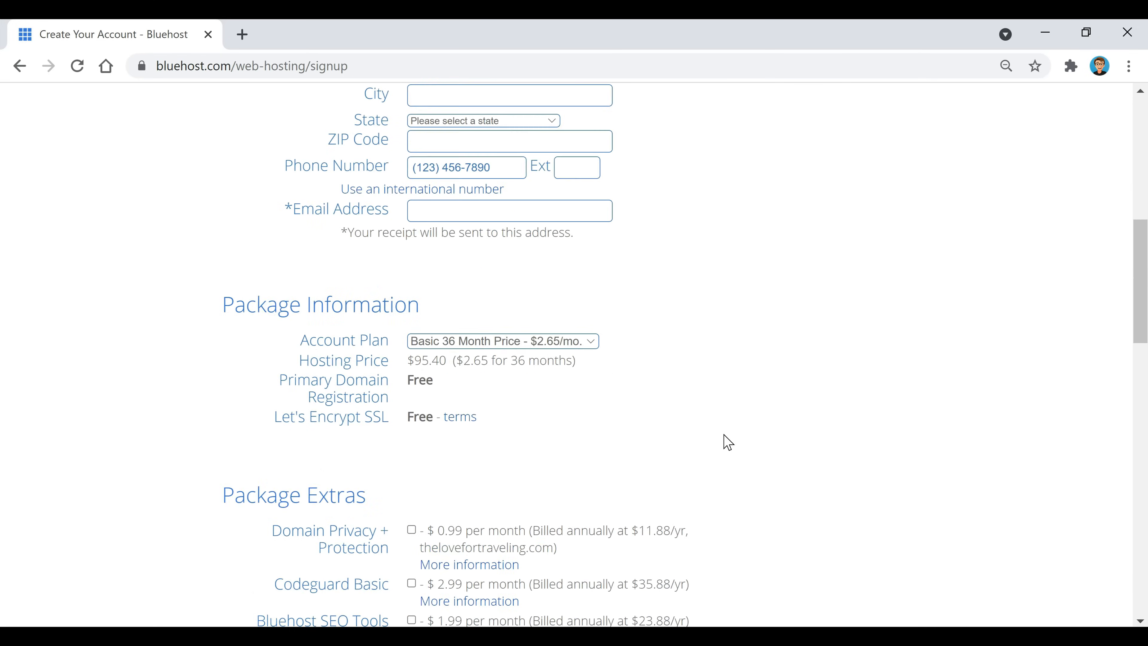
pyautogui.scroll(8, 727, 442)
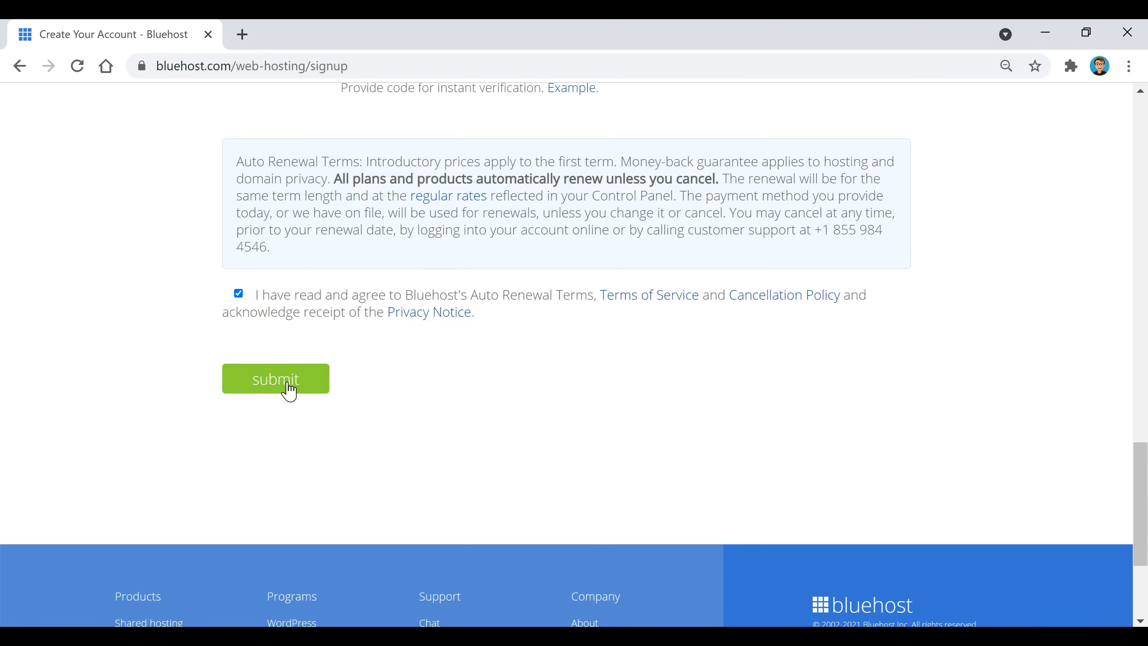
pyautogui.click(288, 391)
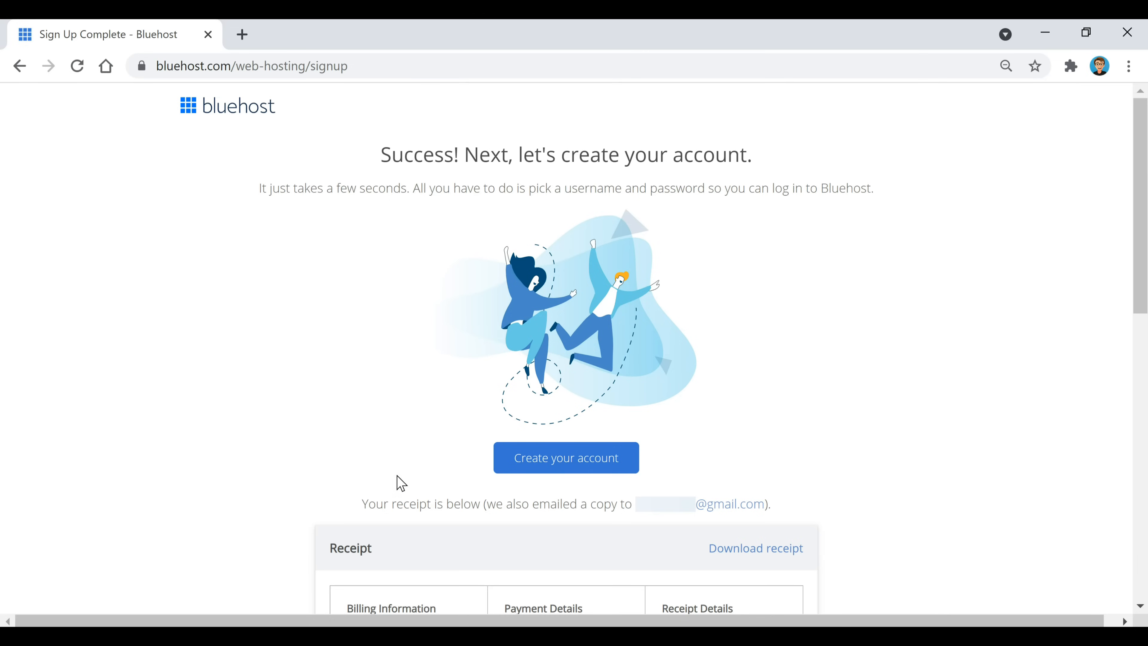
# Create the hosting account login for thelovefortraveling.com, entering and retyping the new account password and accepting the privacy policy and terms.
pyautogui.click(567, 472)
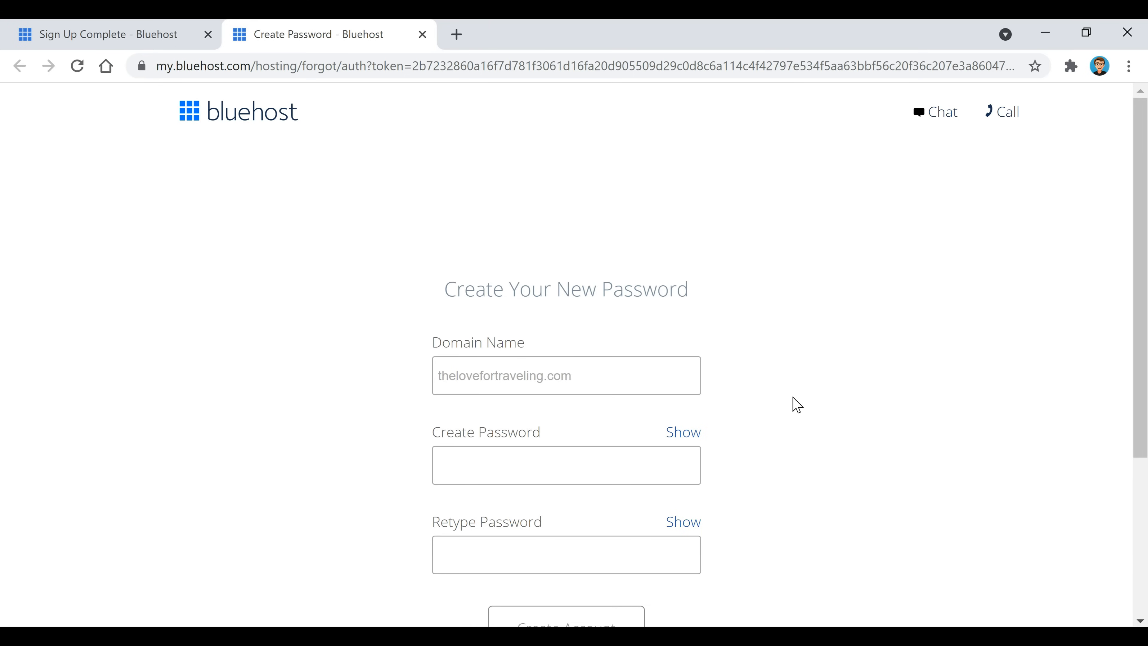
pyautogui.scroll(-2, 797, 404)
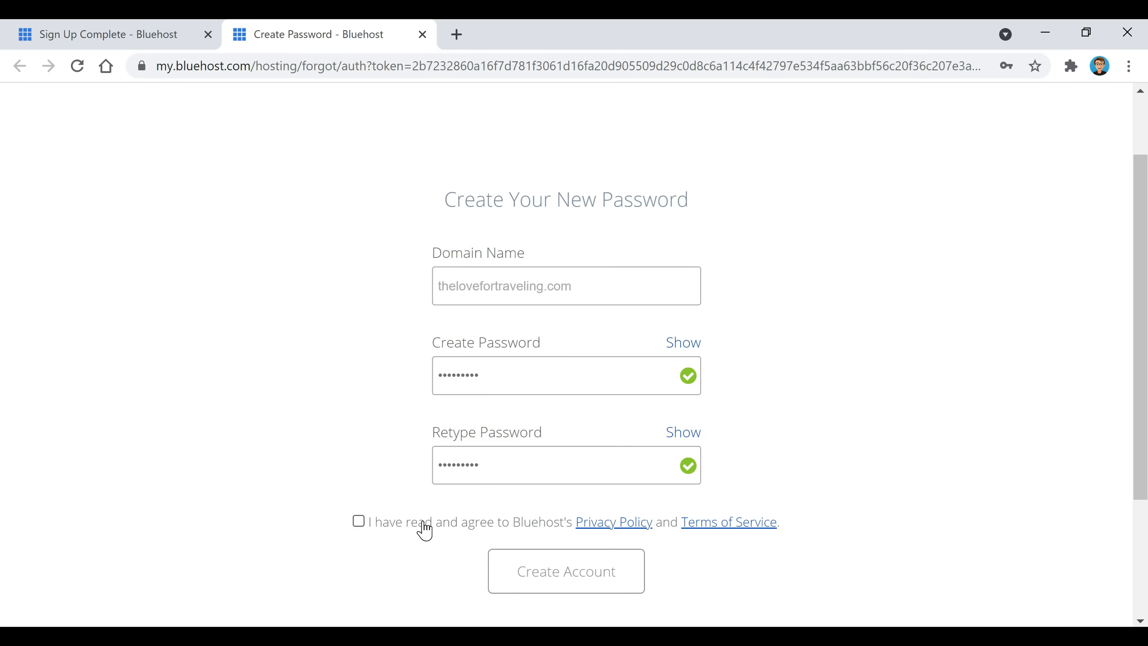
pyautogui.click(417, 521)
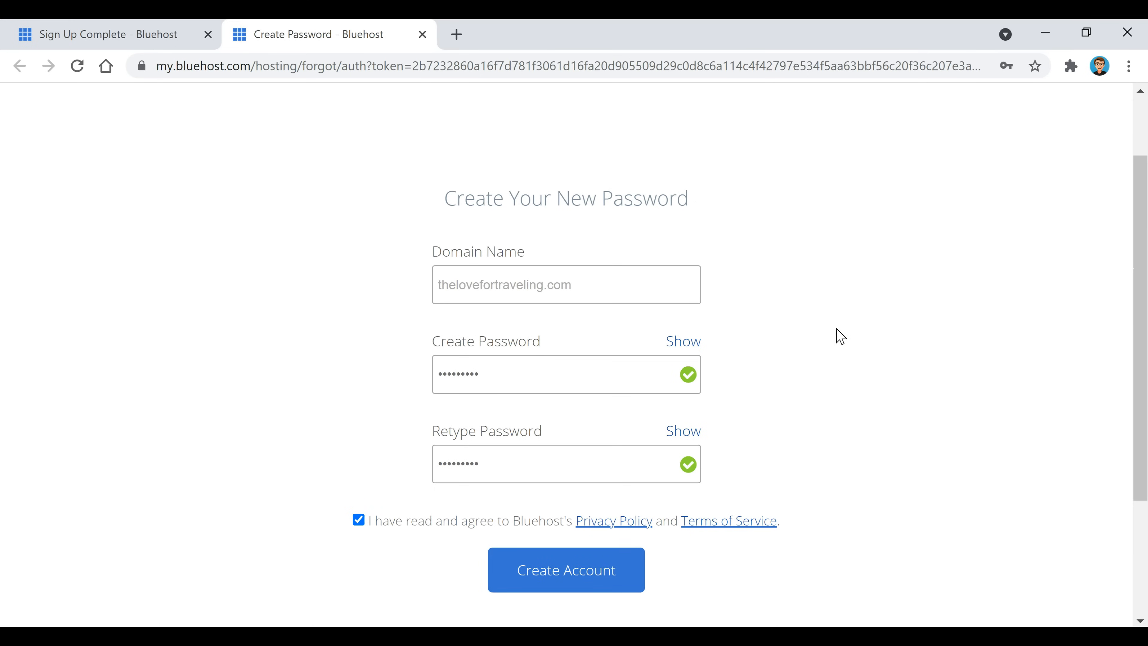
pyautogui.click(592, 587)
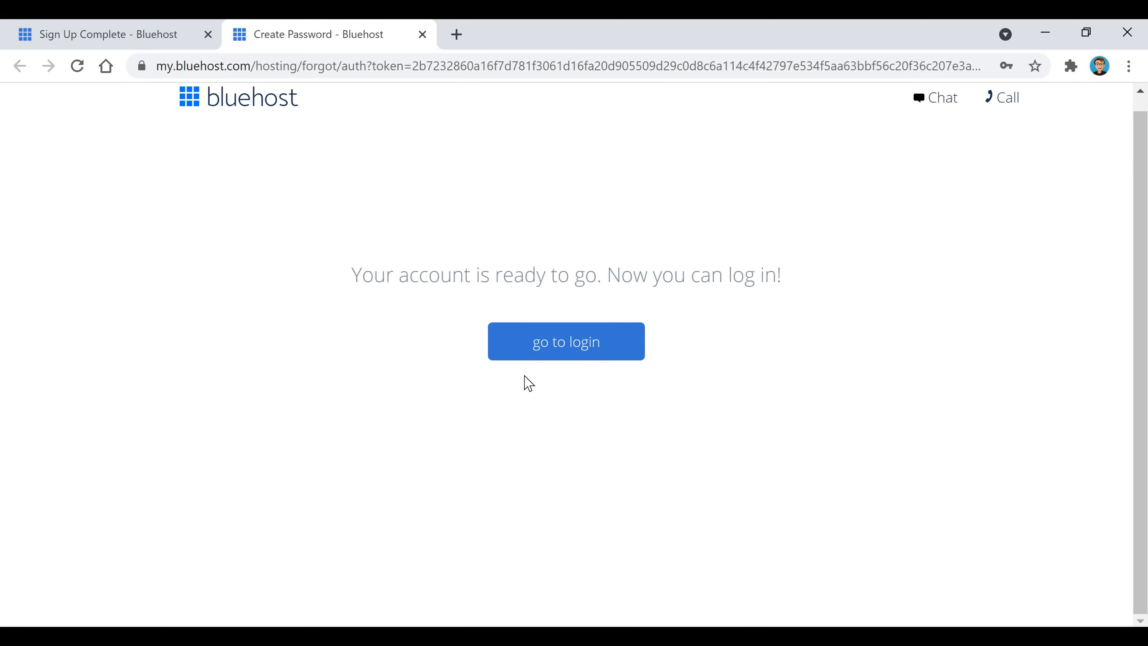
# Log in to the hosting account for thelovefortraveling.com with the account password.
pyautogui.click(584, 355)
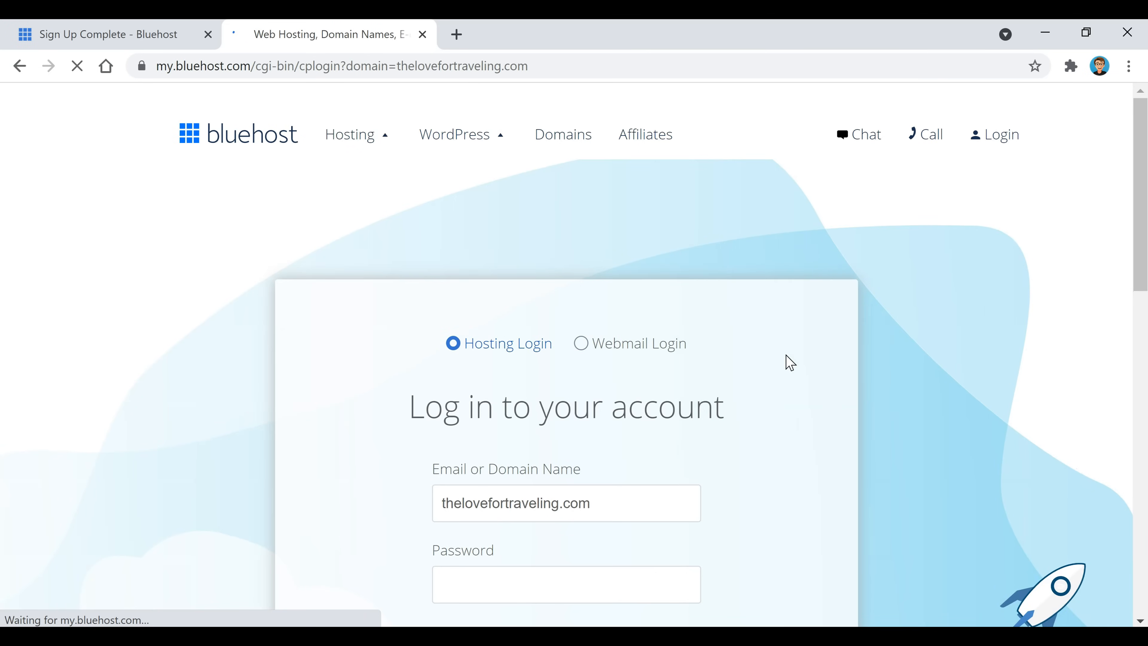
pyautogui.scroll(-2, 782, 353)
pyautogui.scroll(-2, 773, 340)
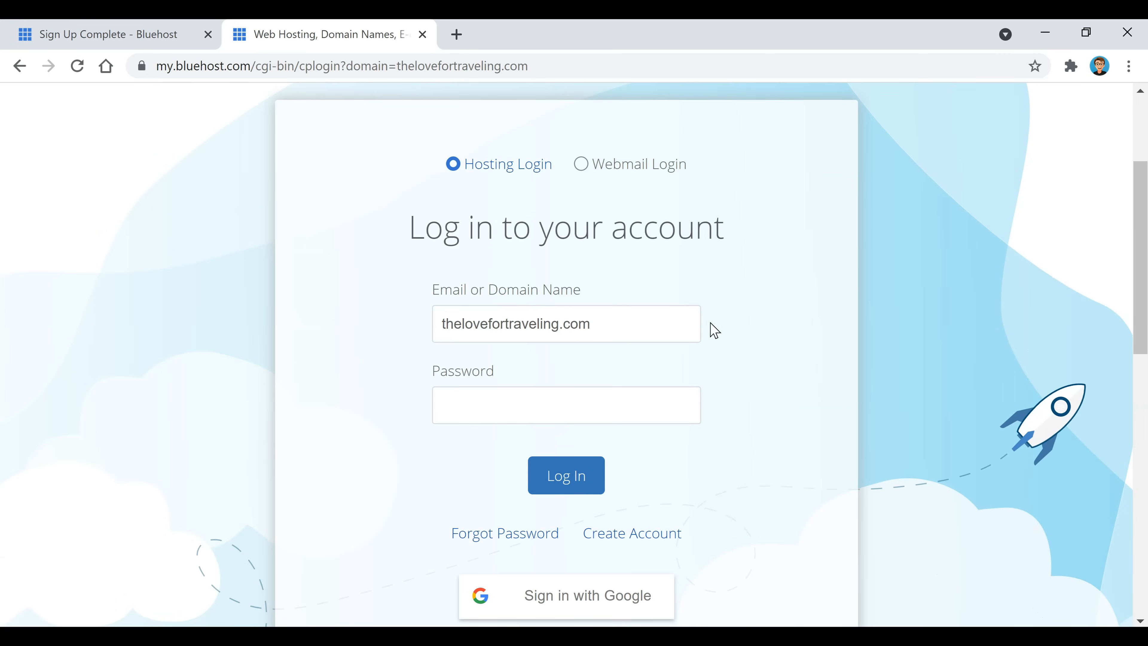
pyautogui.click(581, 481)
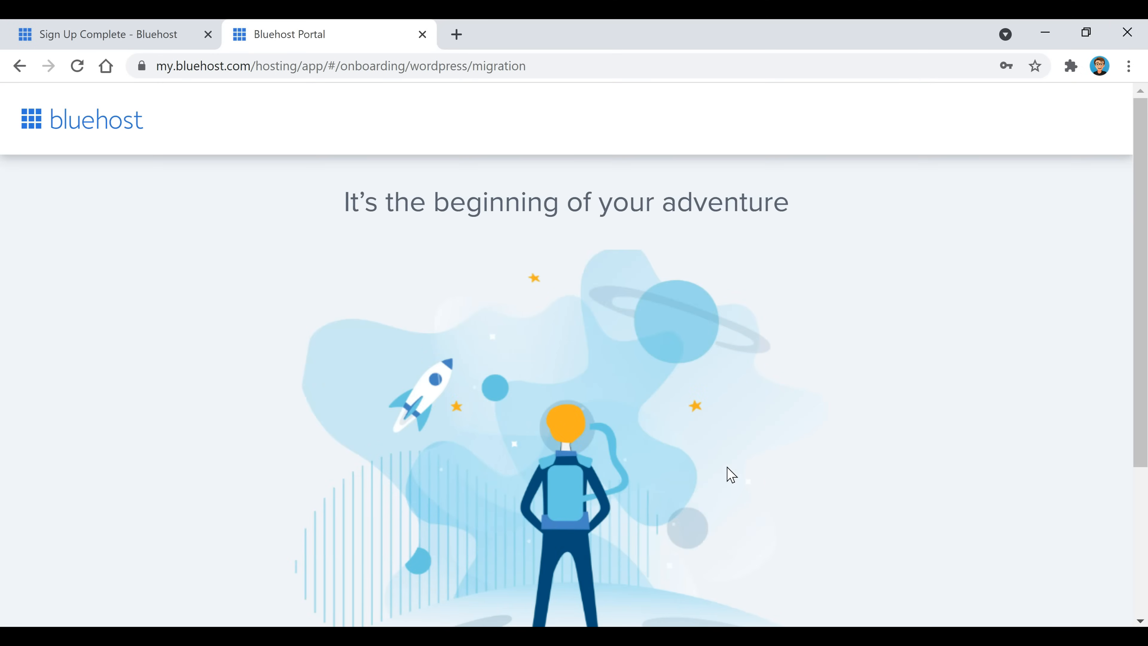
# Start creating a new website, skipping the questions about help needed, kind of site and comfort with creating websites.
pyautogui.scroll(-4, 755, 367)
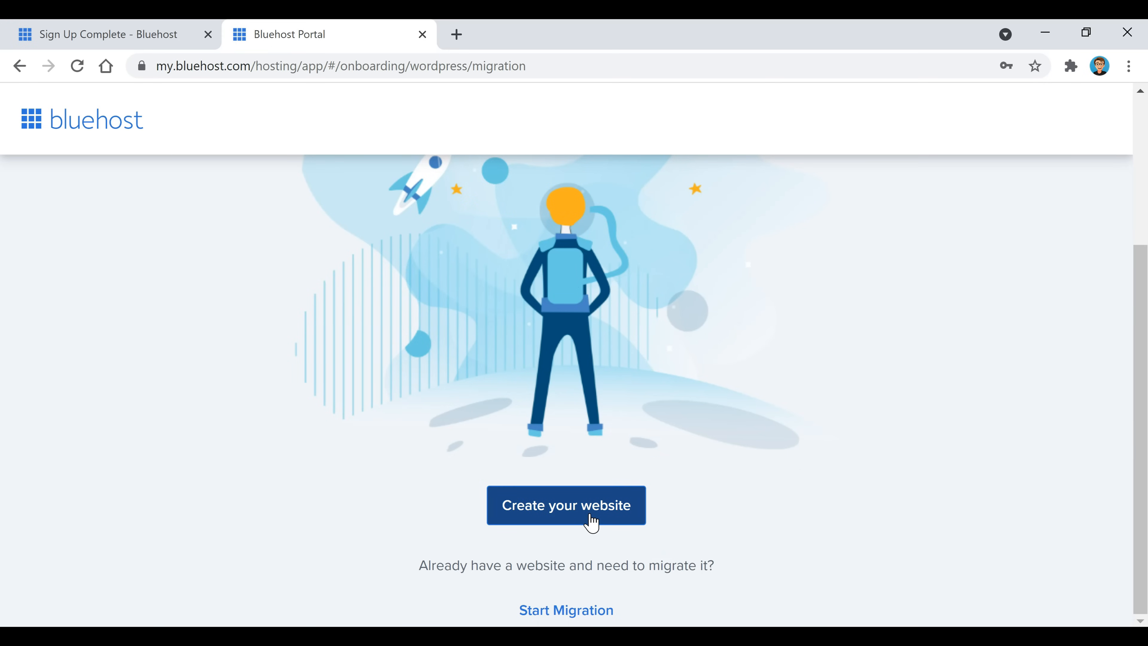
pyautogui.click(591, 520)
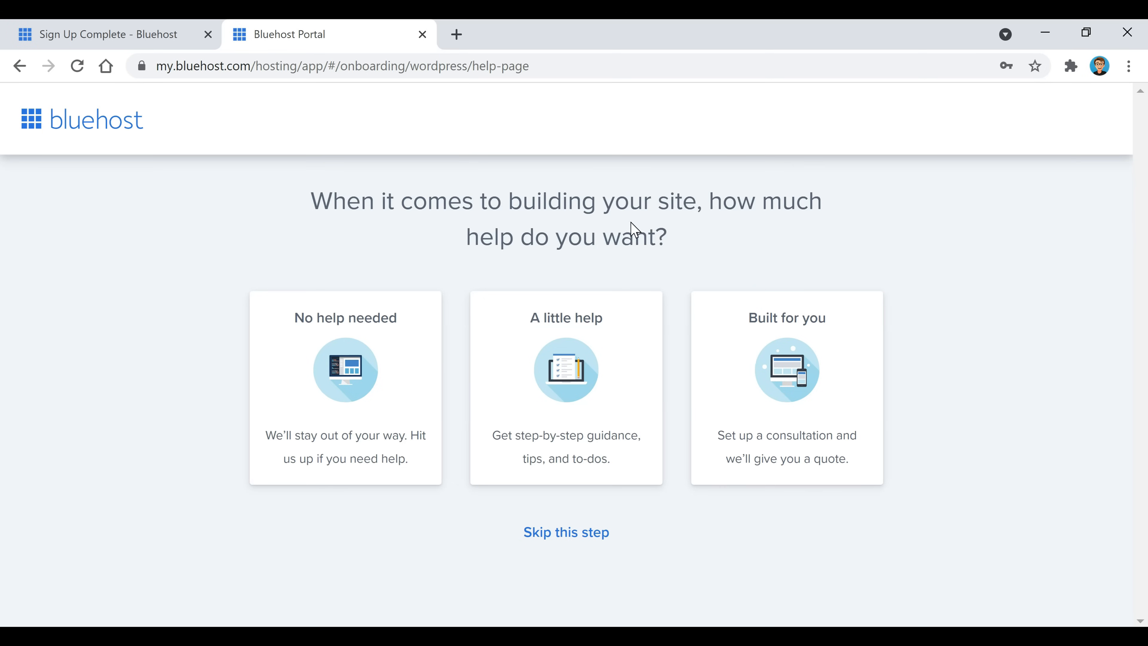
pyautogui.click(569, 546)
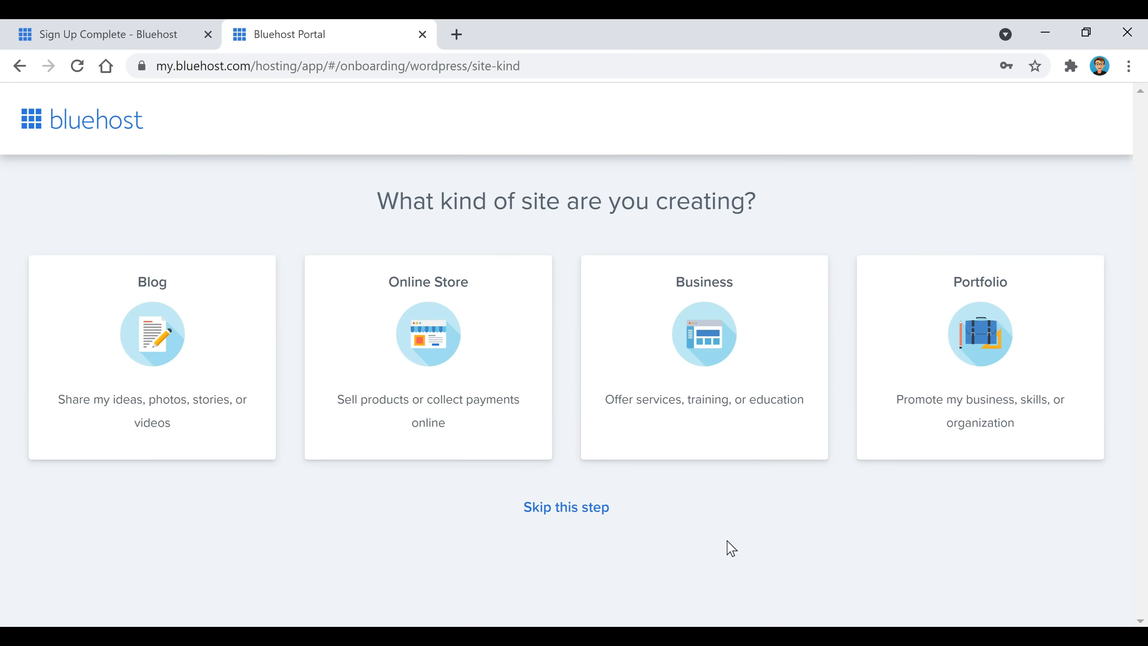
pyautogui.click(560, 519)
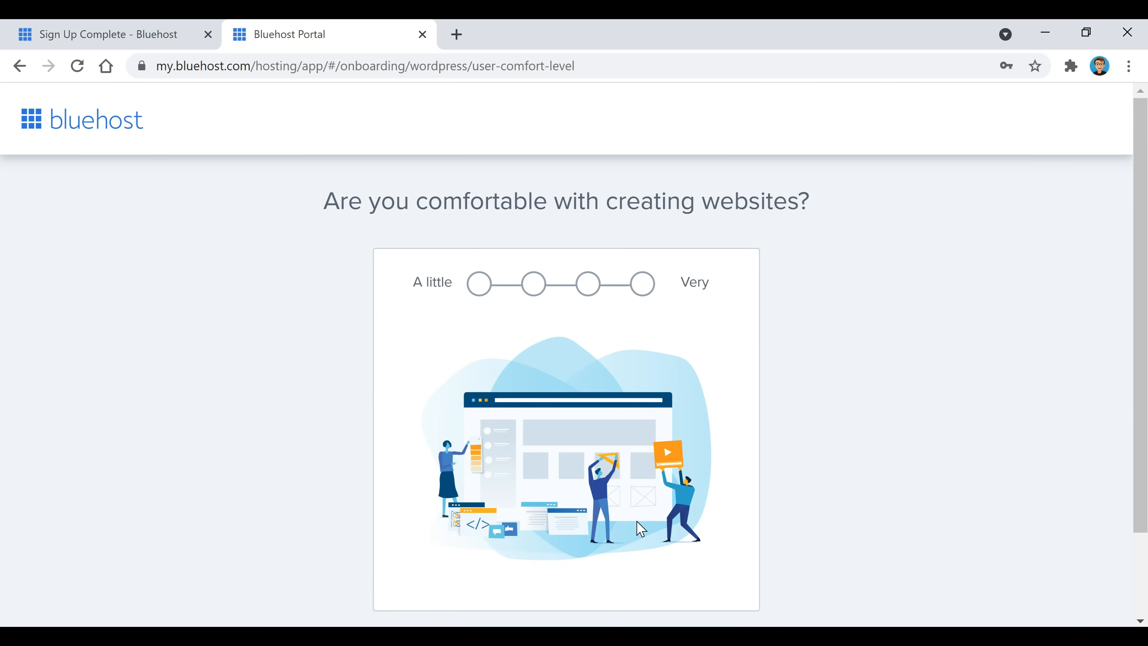
pyautogui.scroll(-2, 820, 272)
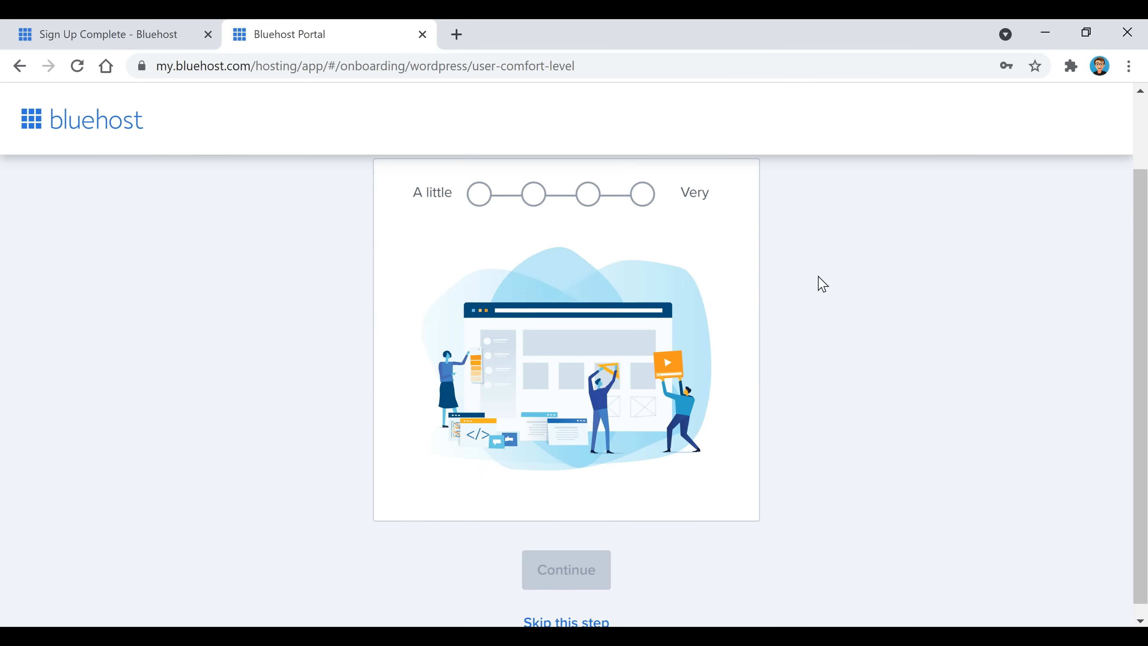
pyautogui.scroll(-1, 819, 277)
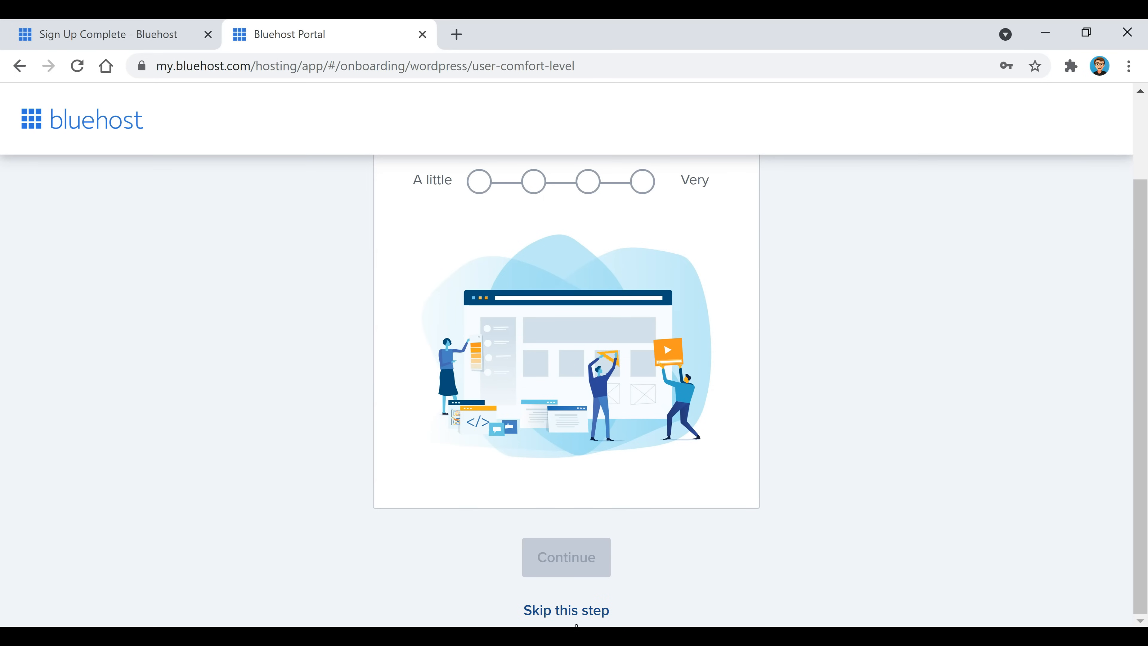
pyautogui.click(588, 610)
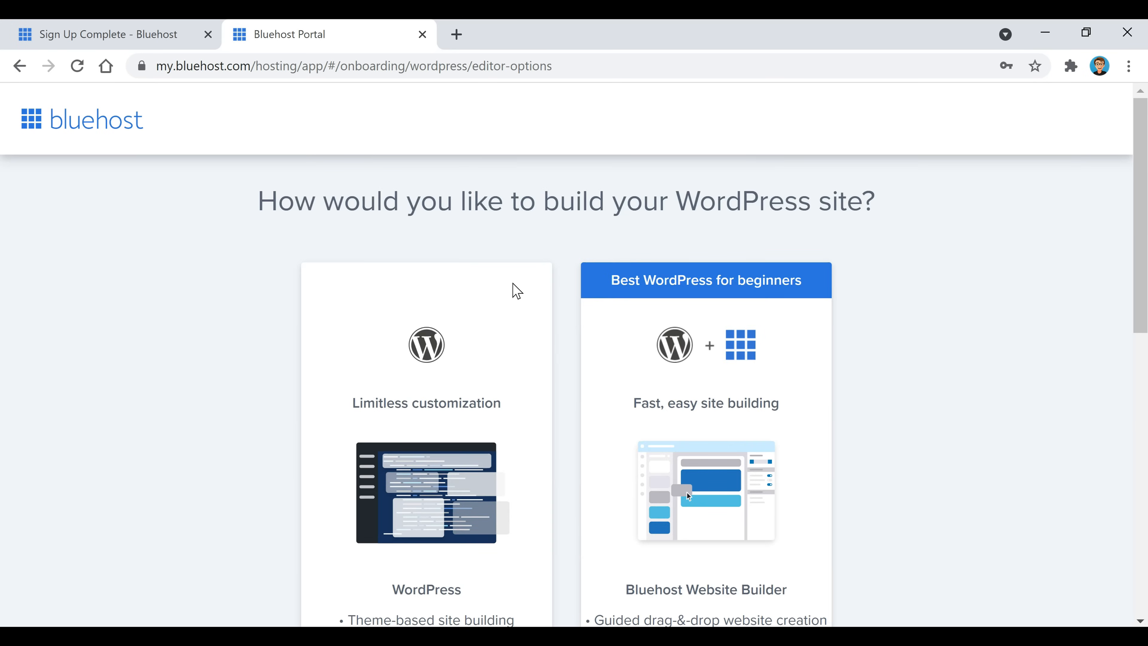
# Choose the standard WordPress option with limitless customization for building the site.
pyautogui.scroll(-2, 527, 337)
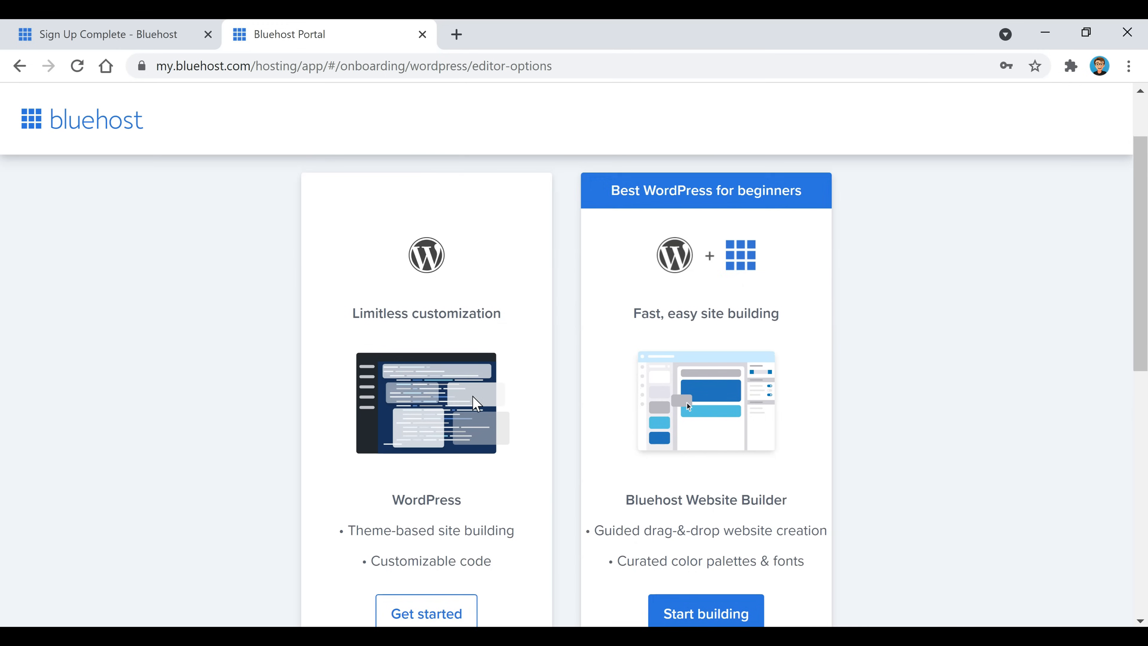
pyautogui.scroll(-2, 474, 402)
pyautogui.click(425, 538)
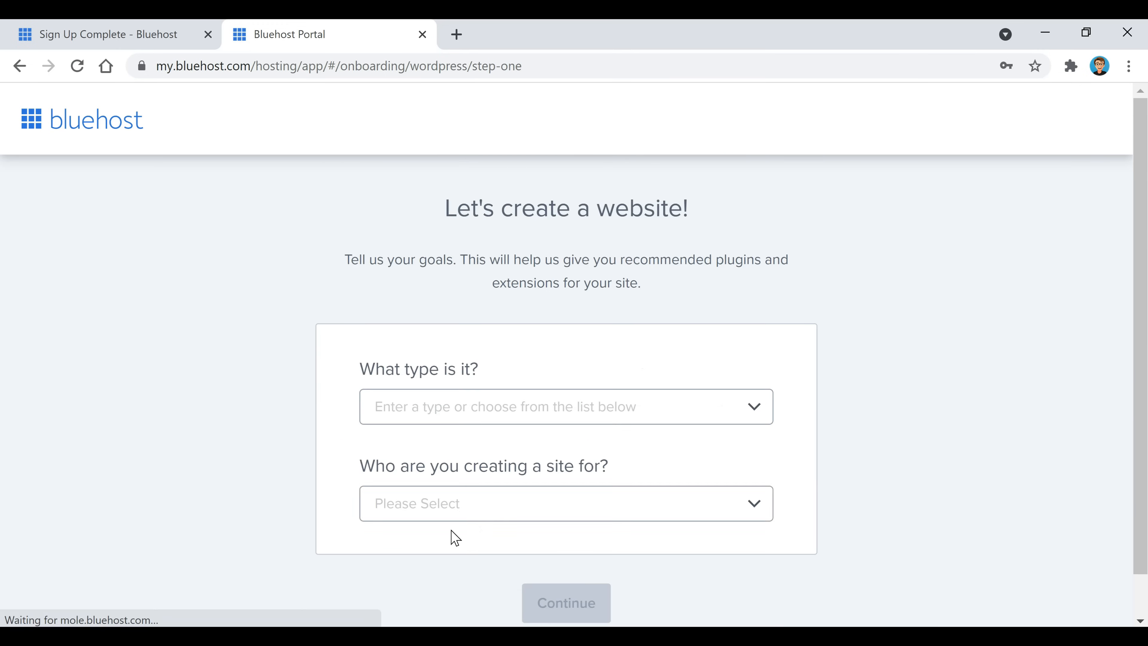
# Skip the setup questions on site goals, site name and tagline, and theme selection.
pyautogui.scroll(-1, 851, 402)
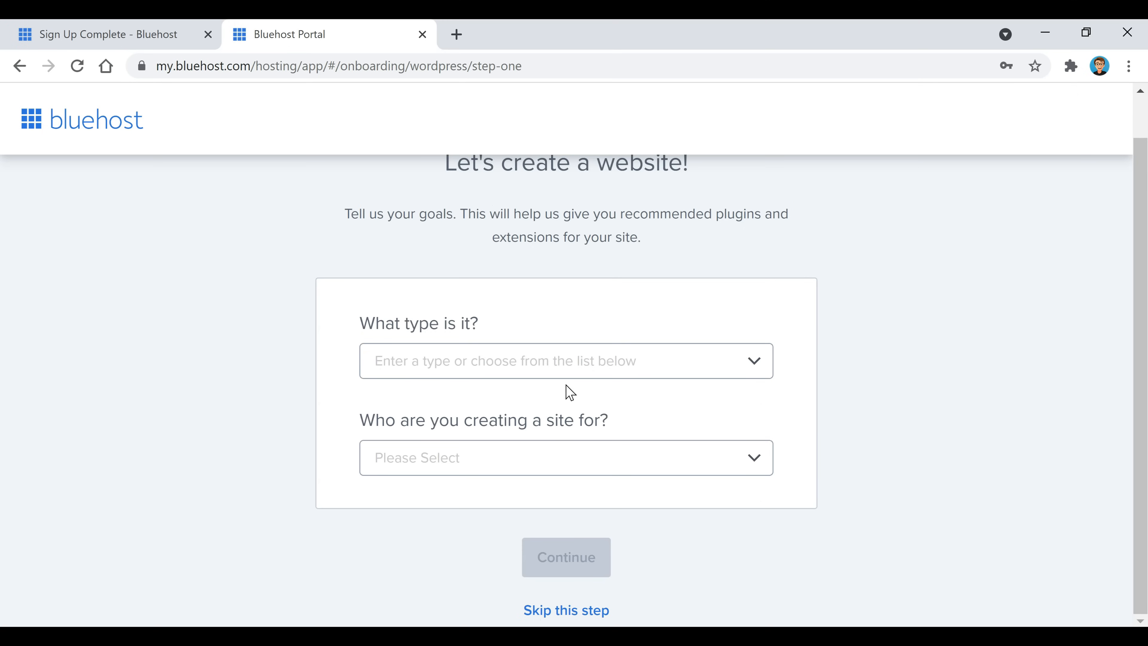
pyautogui.click(590, 618)
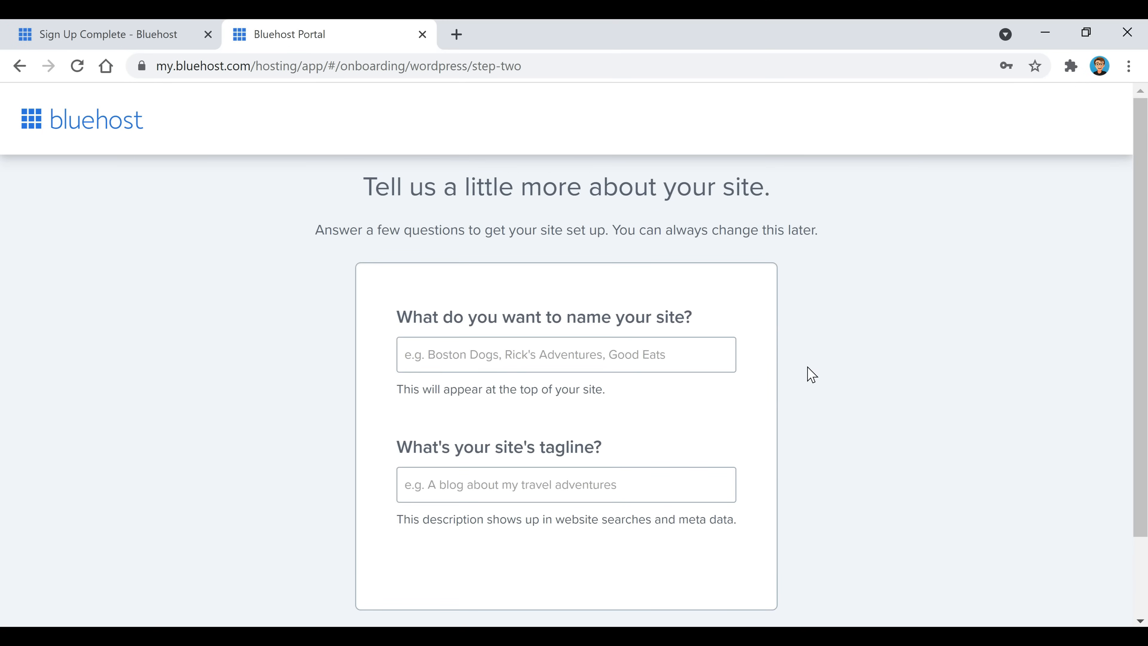
pyautogui.scroll(-2, 812, 375)
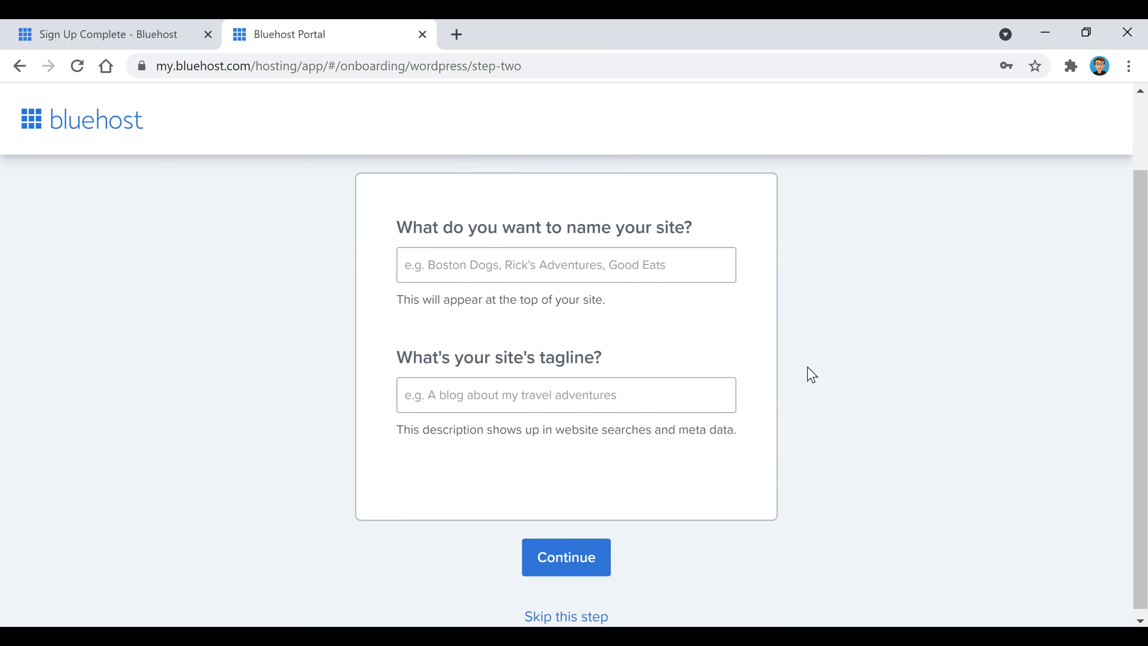
pyautogui.click(578, 617)
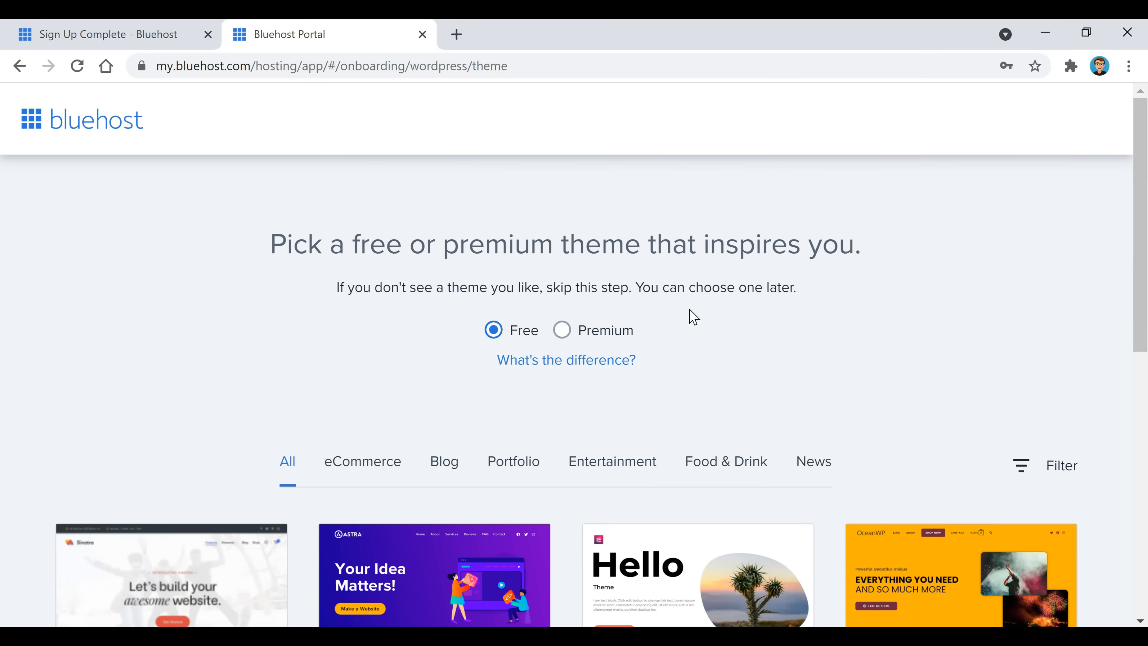
pyautogui.scroll(-10, 691, 318)
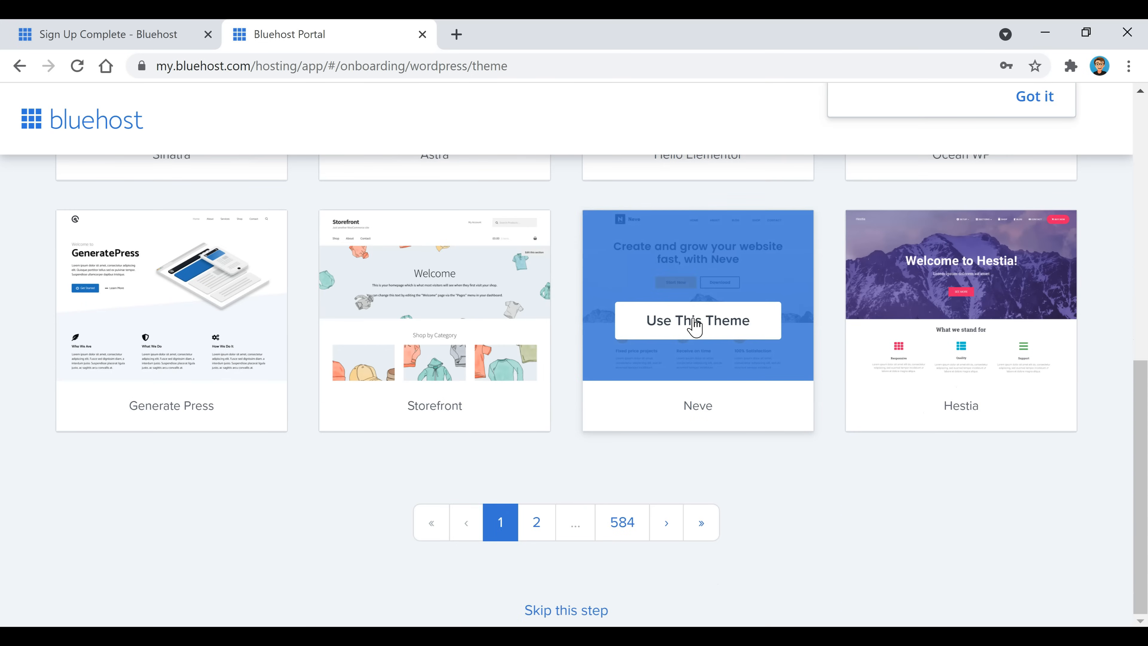
pyautogui.click(570, 613)
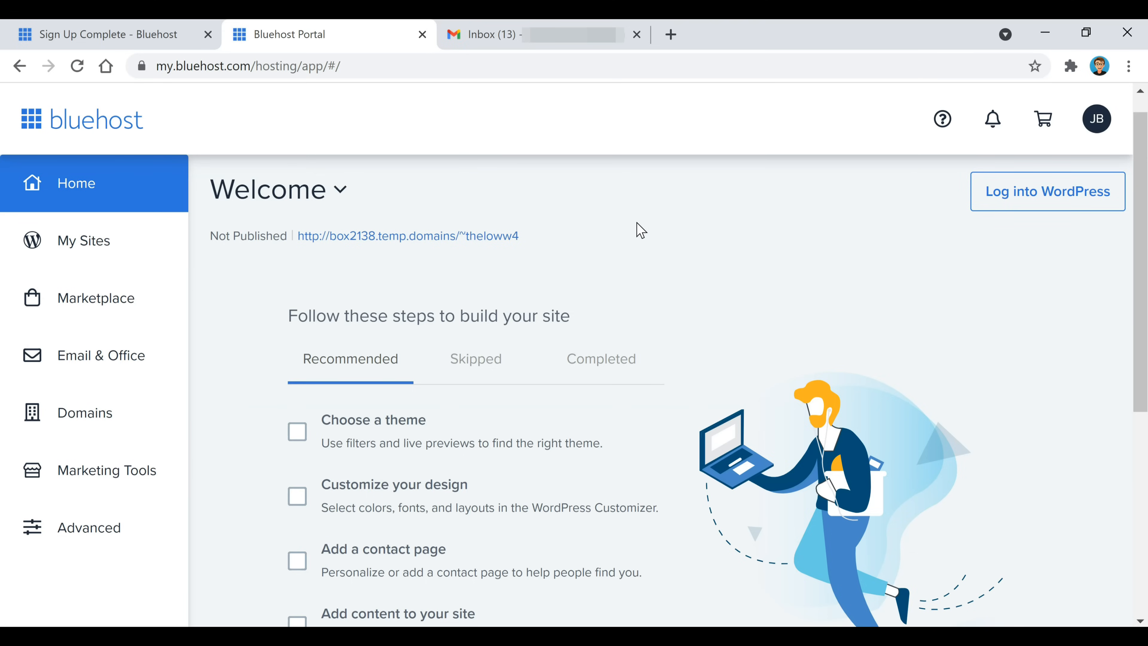
# Log into WordPress from the hosting portal's home page and close the e-mail inbox page.
pyautogui.click(1045, 200)
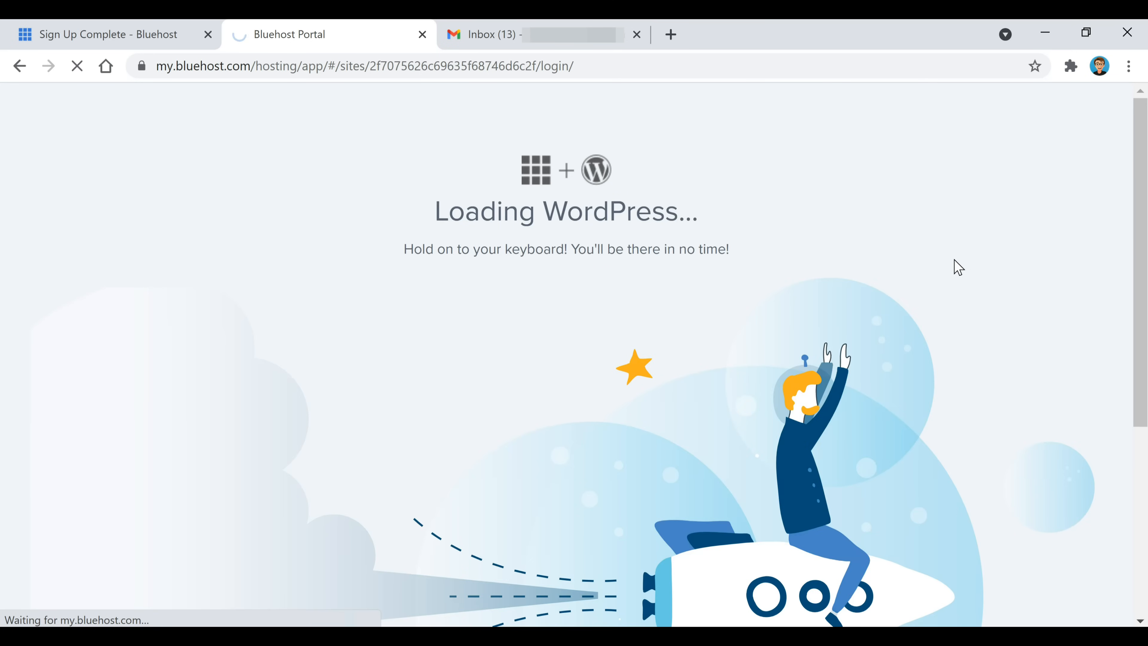
pyautogui.click(636, 35)
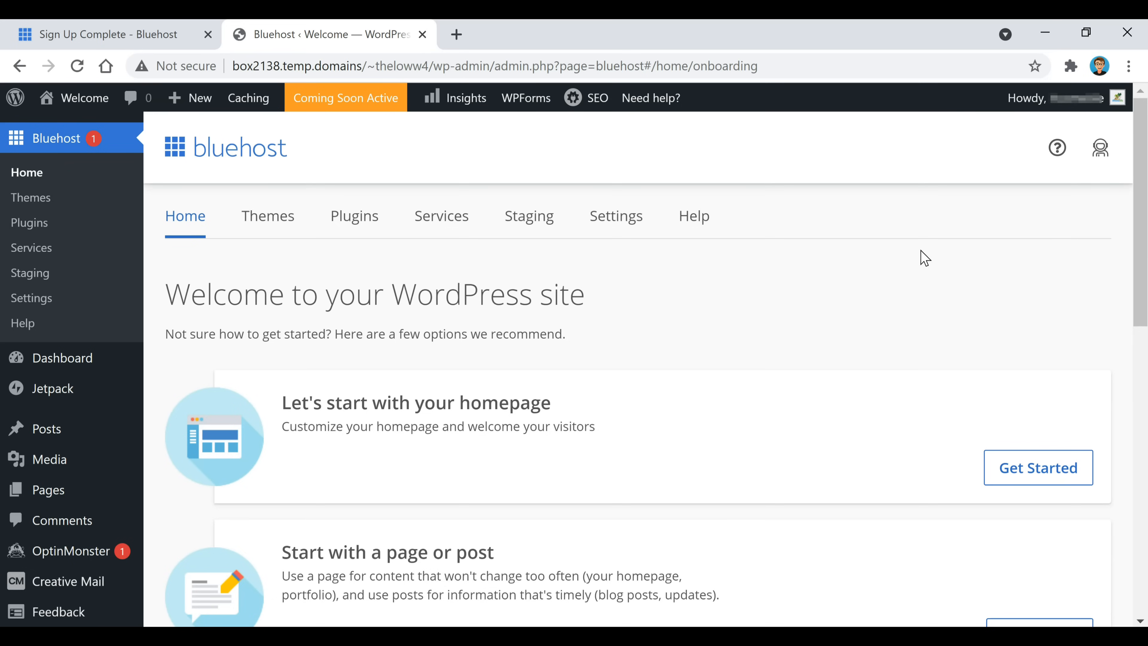
# Launch the site publicly to replace its coming soon page, and reload the WordPress admin page.
pyautogui.click(355, 102)
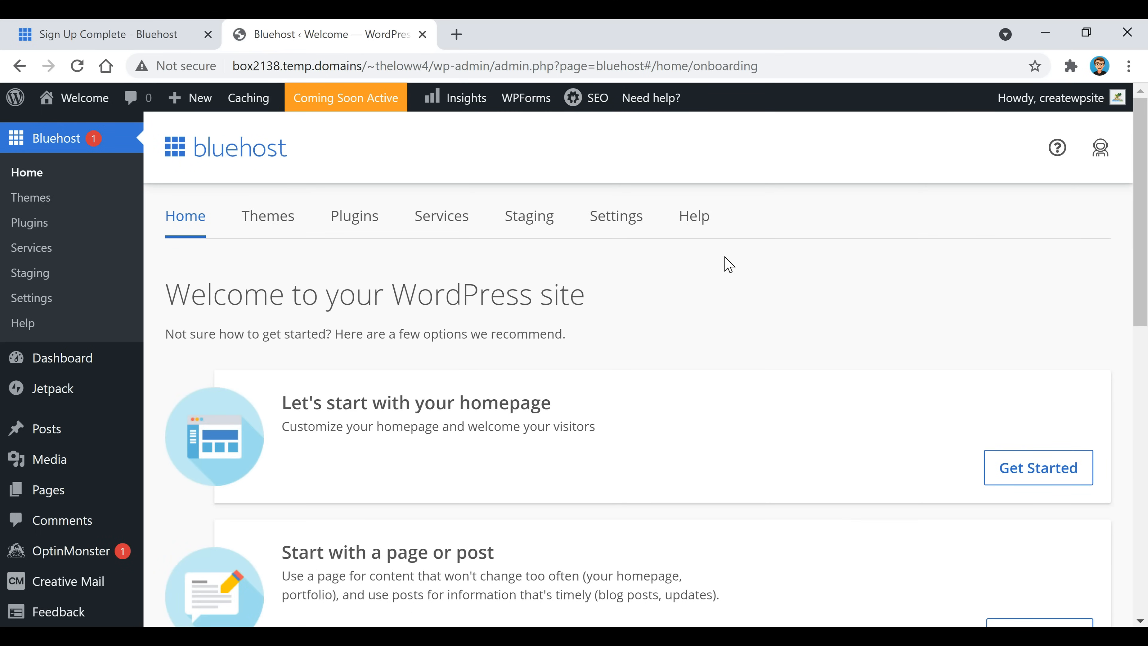
pyautogui.scroll(-10, 723, 267)
pyautogui.scroll(-2, 727, 276)
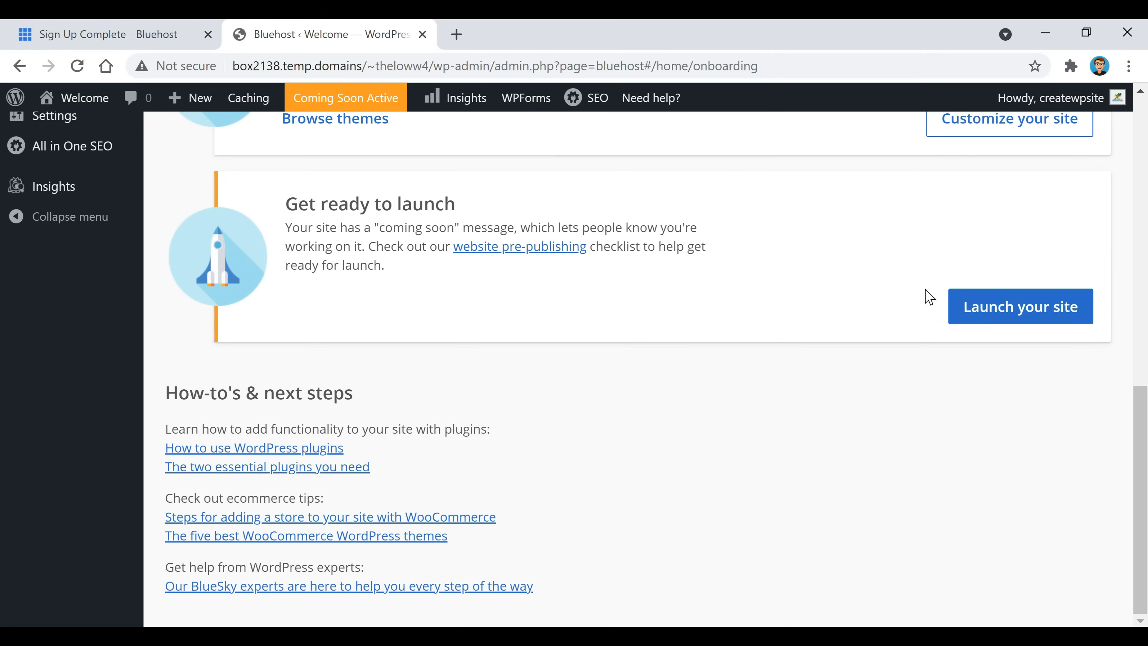
pyautogui.click(1008, 315)
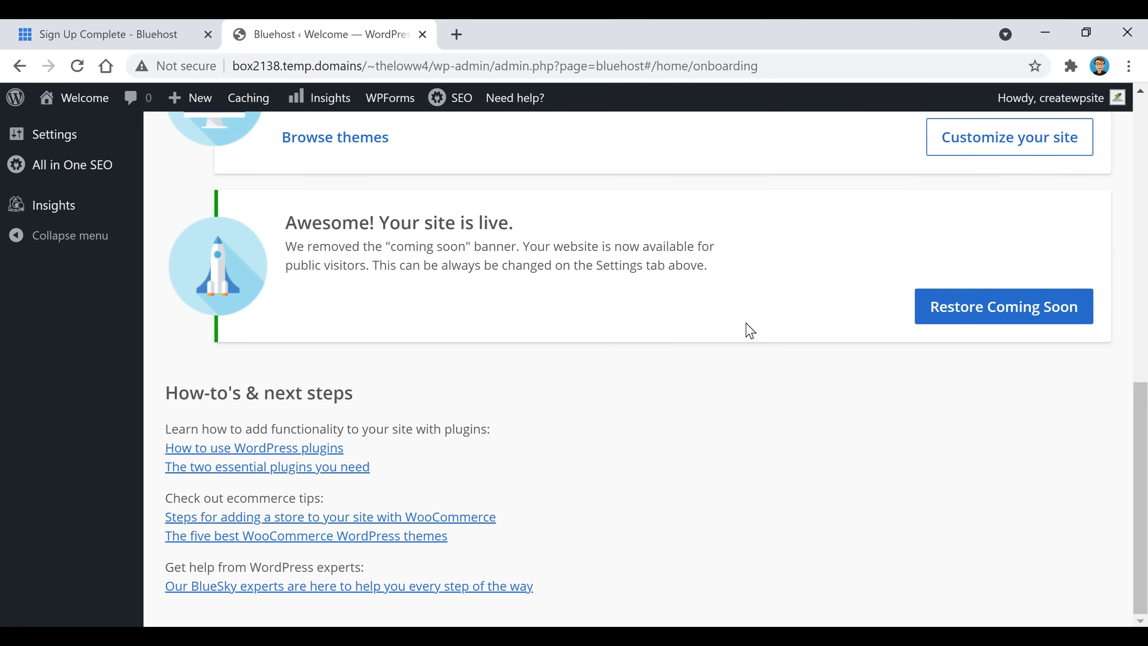
pyautogui.scroll(10, 725, 428)
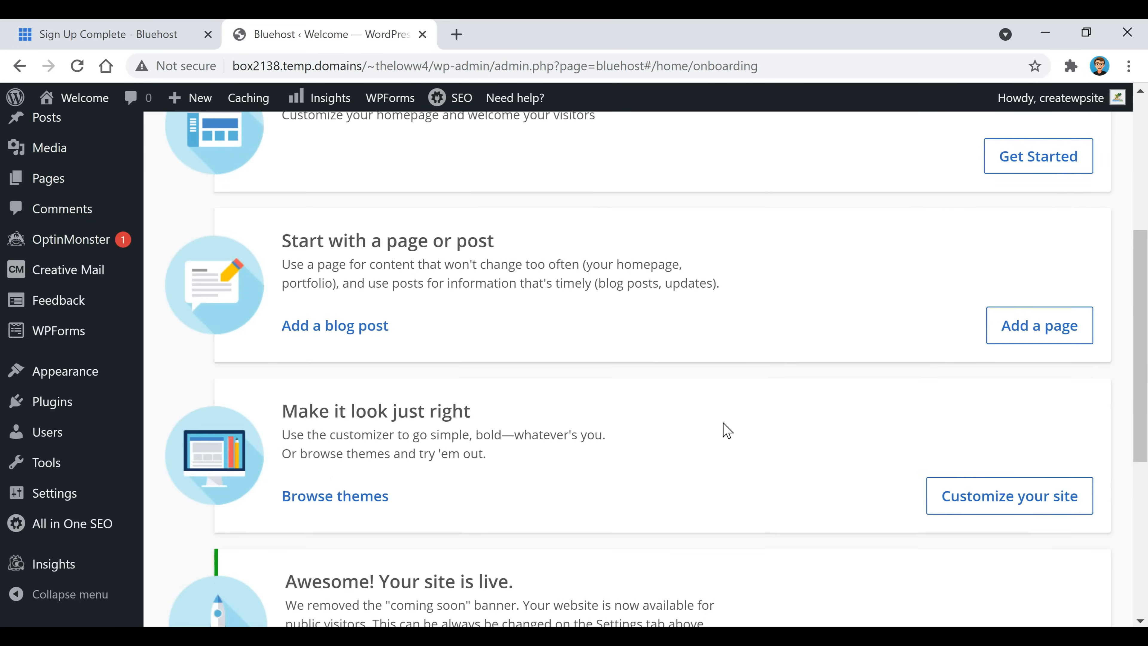
pyautogui.click(76, 66)
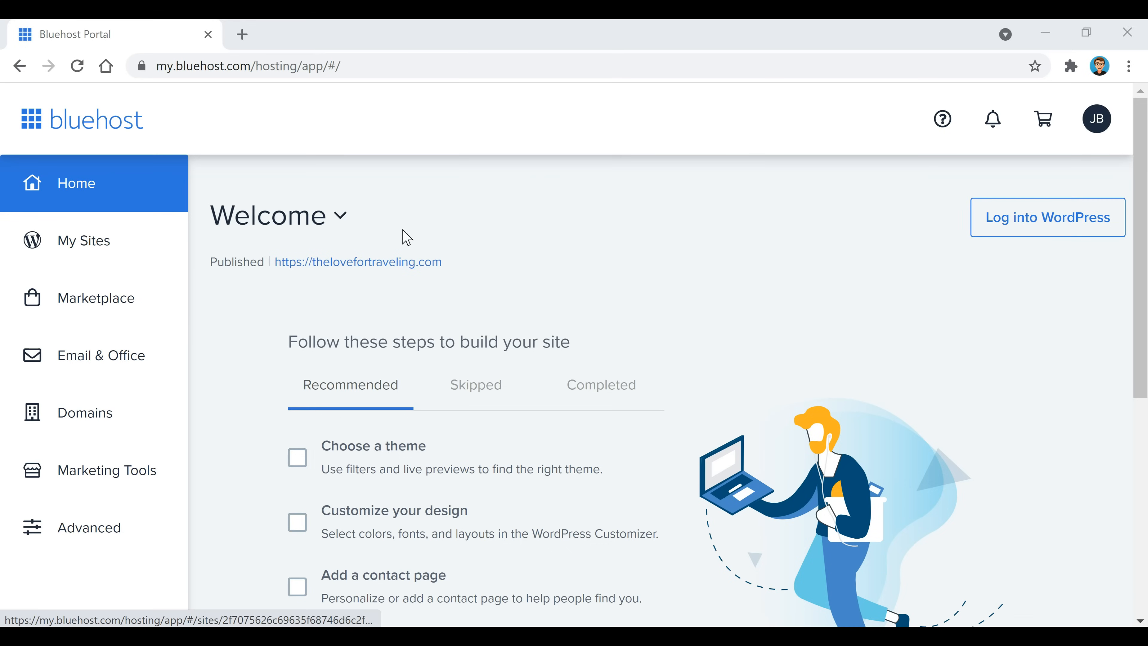
# Open the management page for thelovefortraveling.com among the hosted sites and log in to WordPress.
pyautogui.click(106, 239)
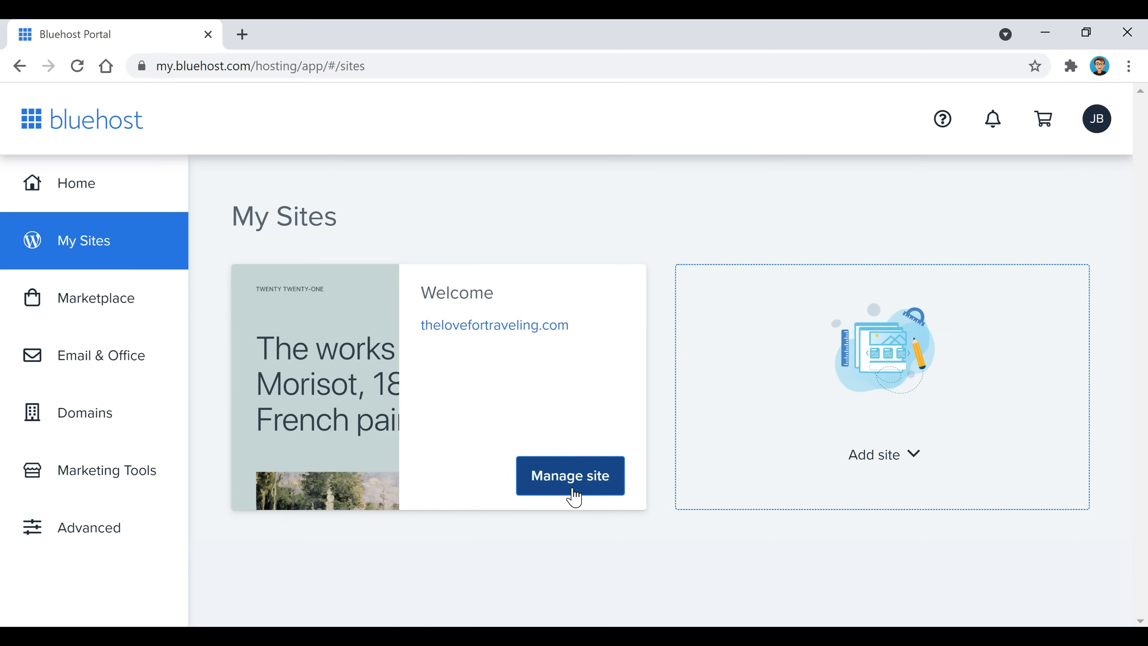
pyautogui.click(573, 496)
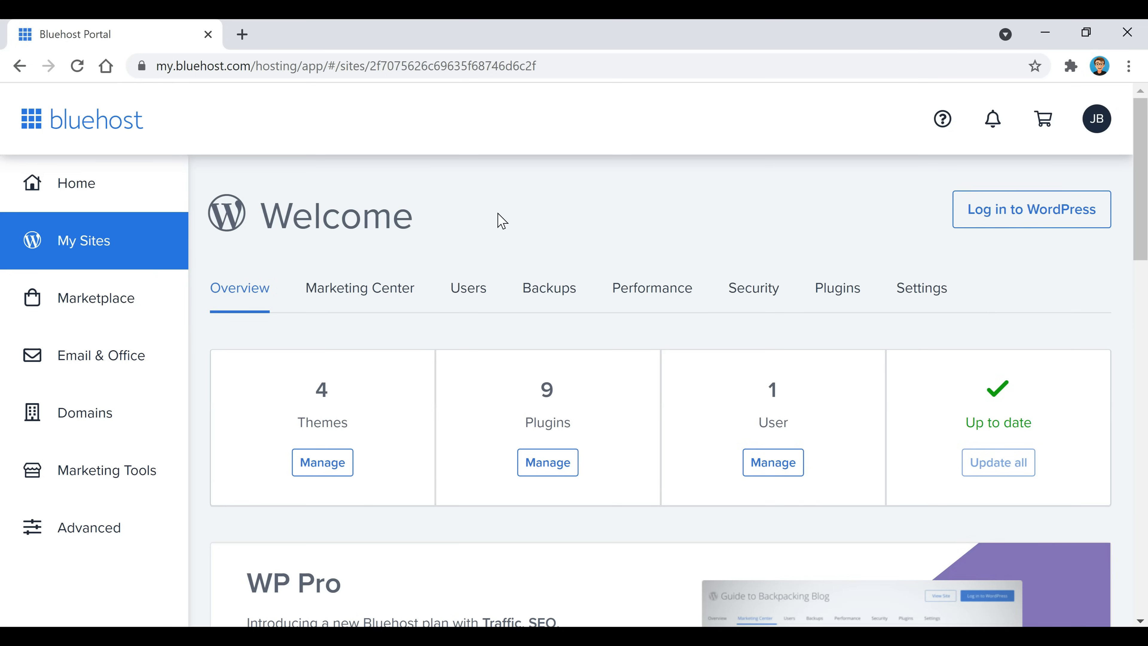
pyautogui.click(1048, 226)
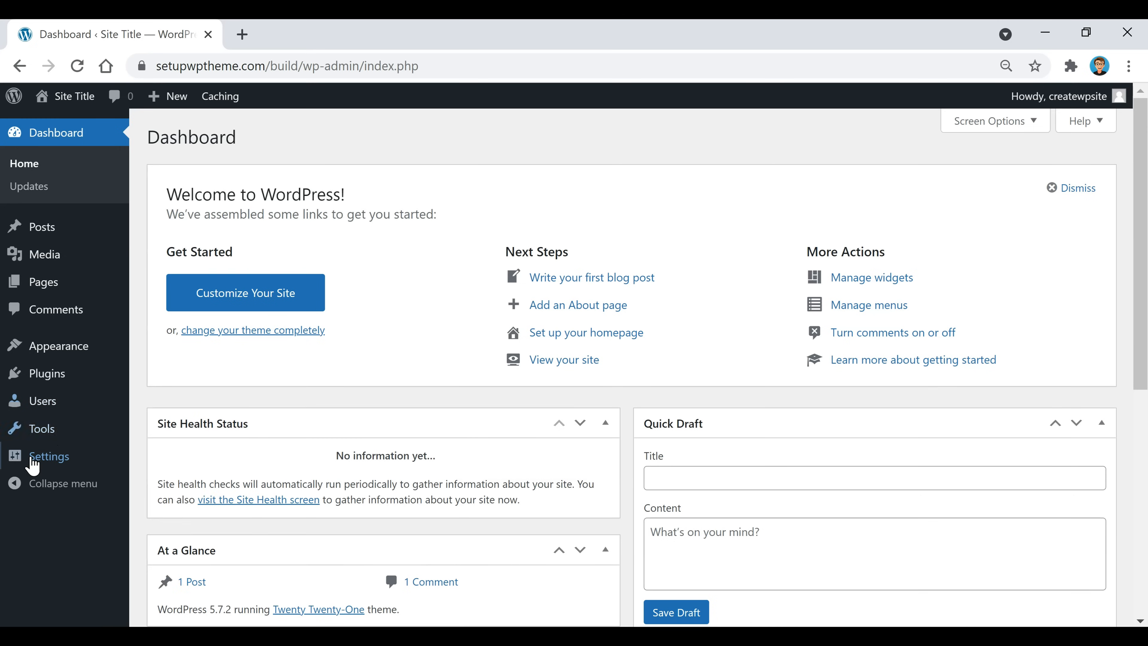
# Clear the default site title and tagline in the WordPress General Settings.
pyautogui.moveTo(38, 466)
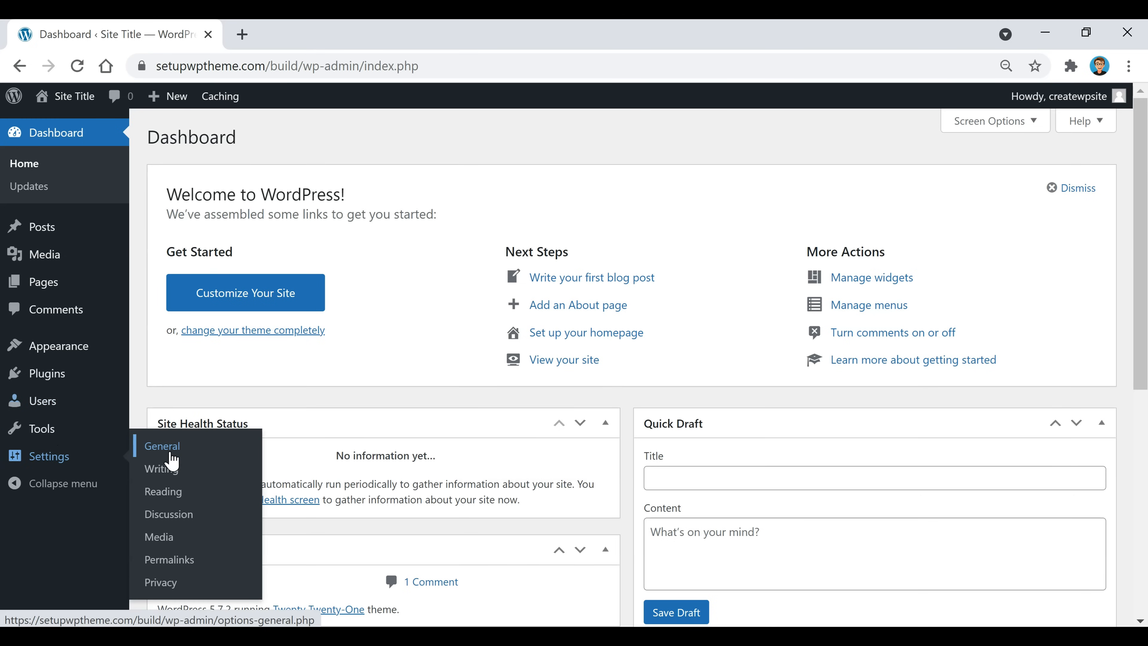
pyautogui.click(171, 454)
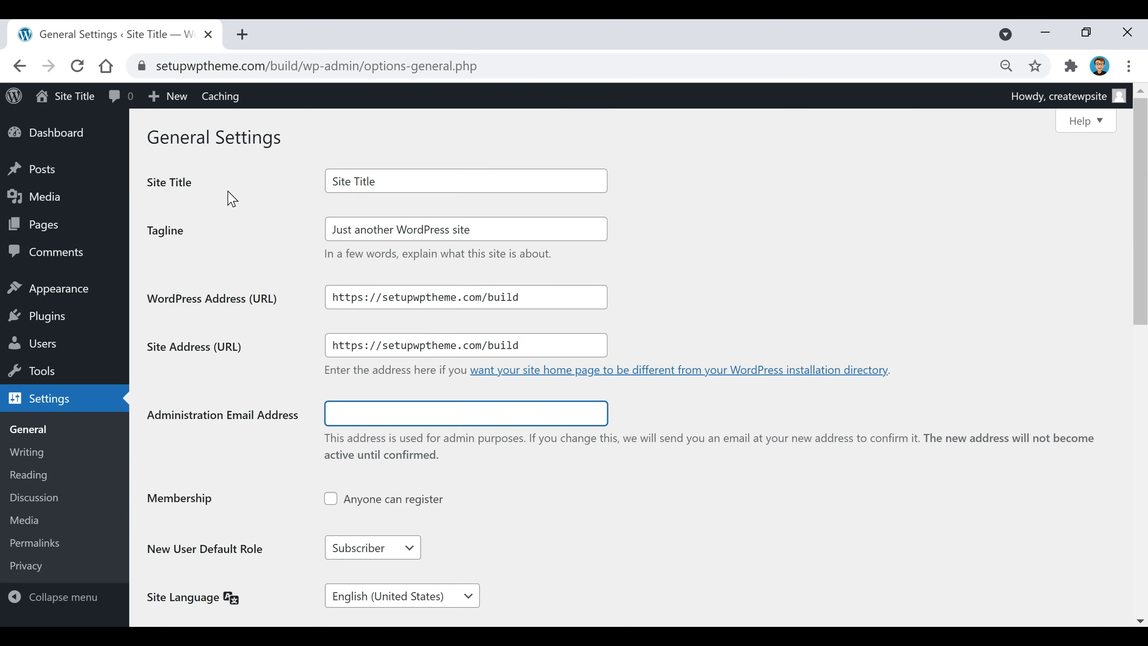
pyautogui.moveTo(440, 184); pyautogui.dragTo(307, 184)
pyautogui.press('BackSpace')
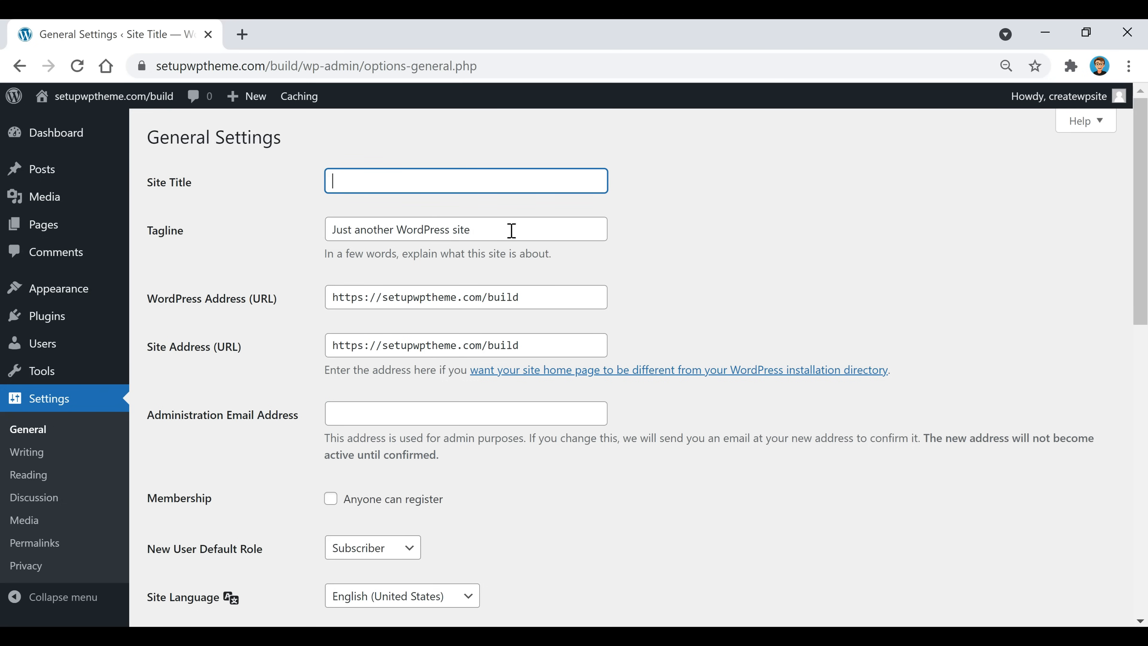
pyautogui.tripleClick(542, 238)
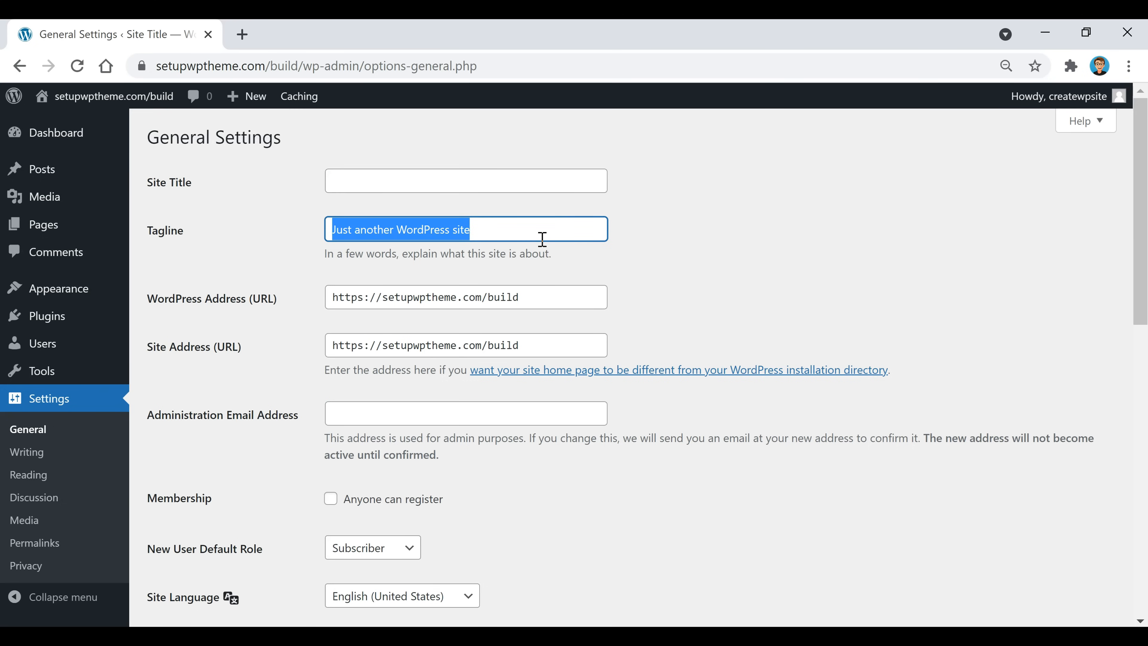
pyautogui.press('BackSpace')
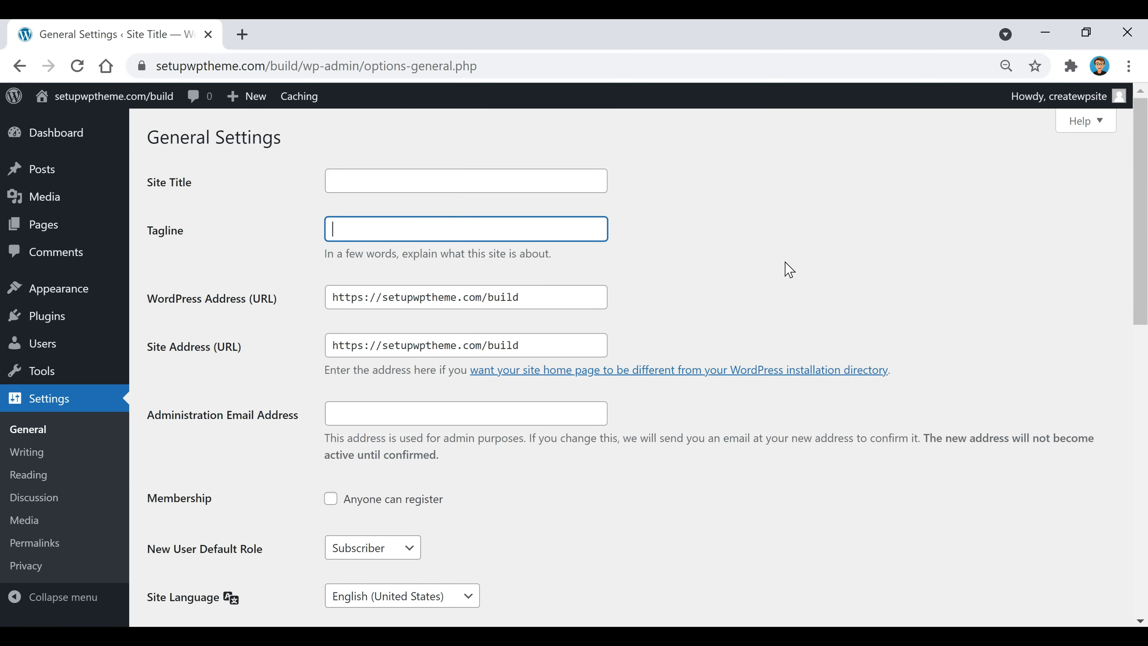
pyautogui.click(662, 197)
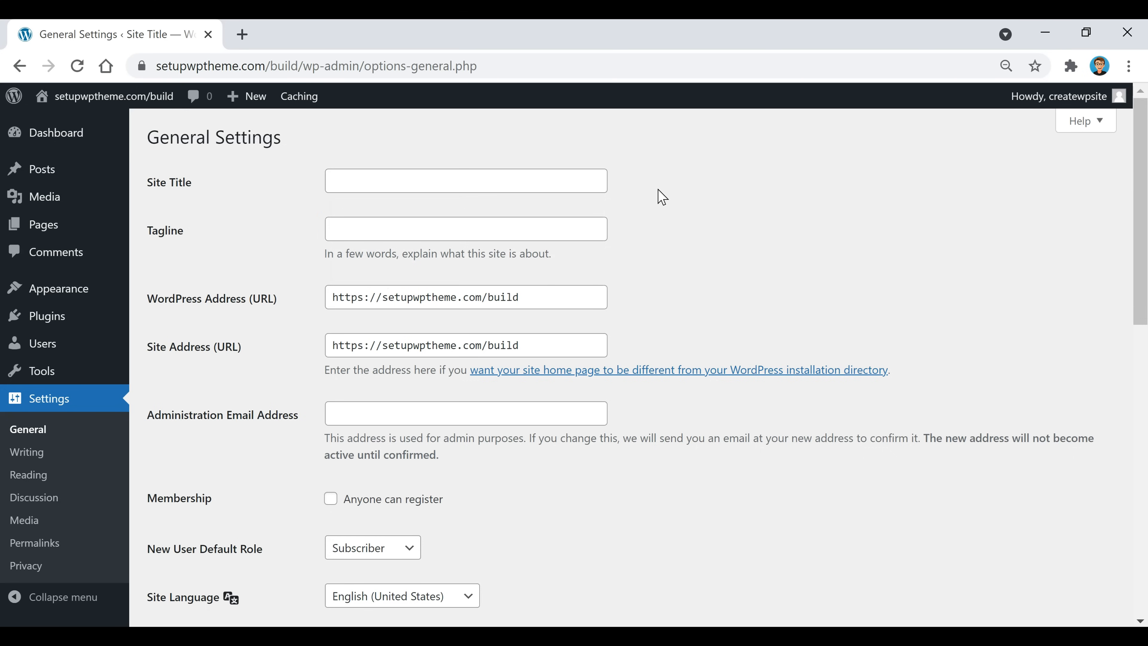
# Set the site title to "One Mile At A Time" in the General Settings.
pyautogui.click(526, 182)
pyautogui.write('One Mile A')
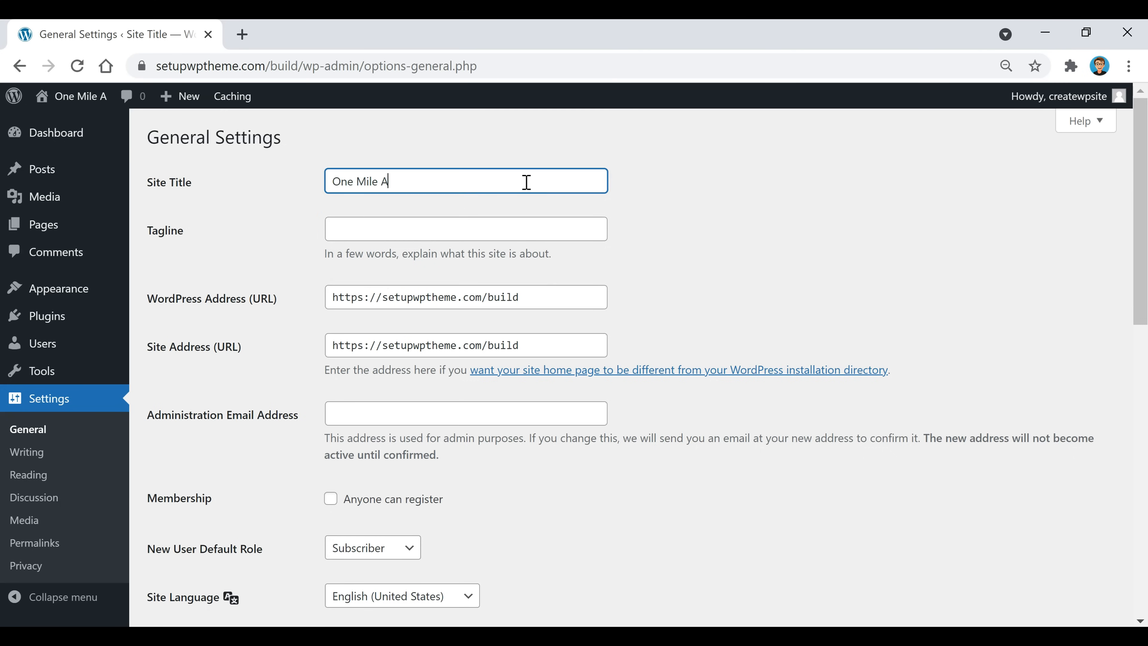
pyautogui.write('t A')
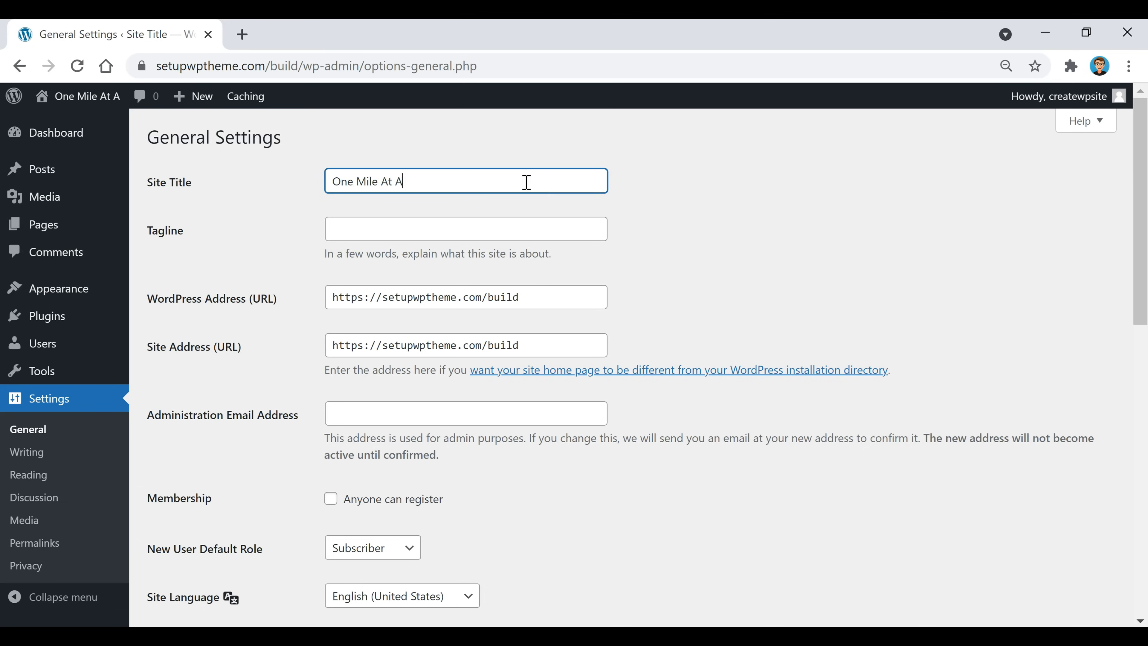
pyautogui.write(' t')
pyautogui.press('BackSpace')
pyautogui.write('T')
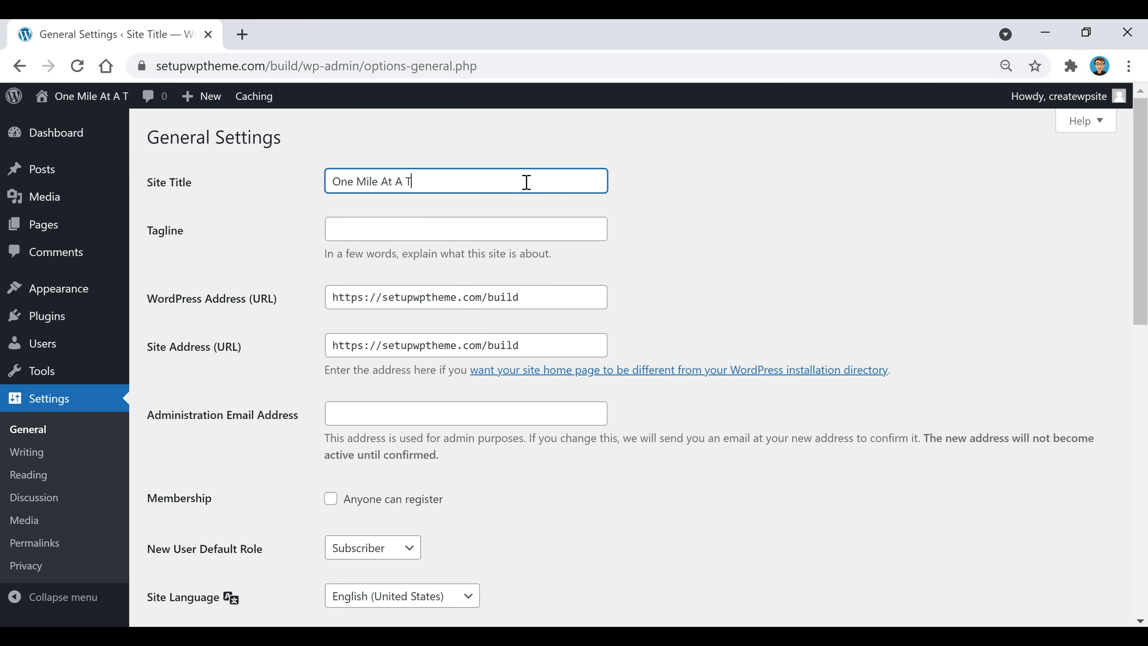
pyautogui.write('ime')
pyautogui.click(680, 169)
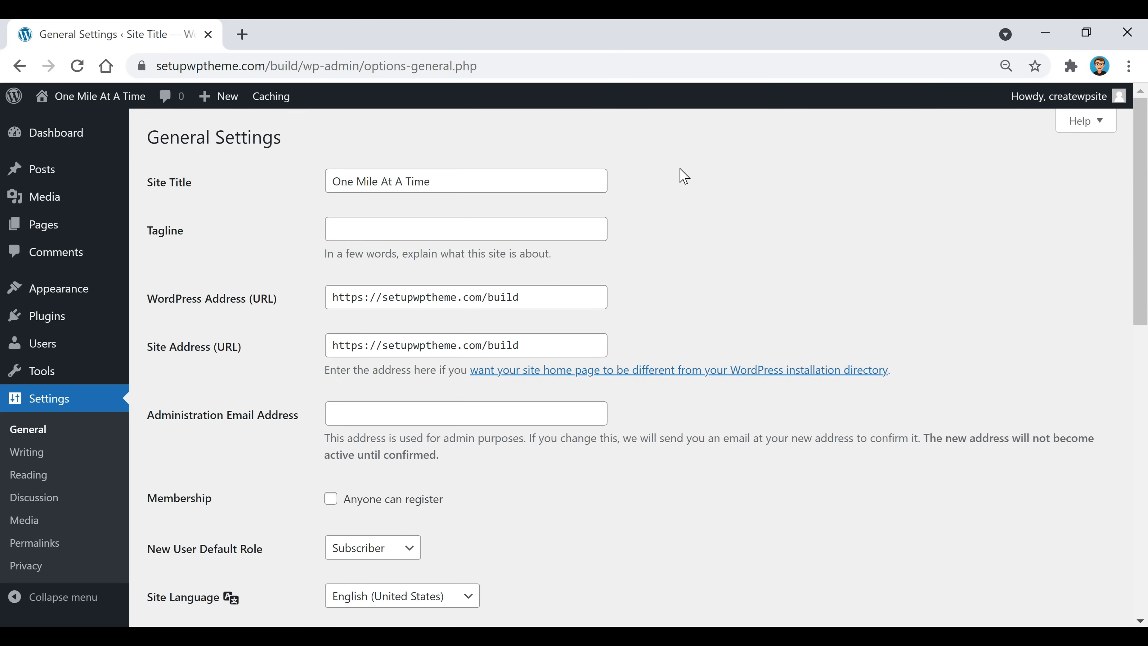
# Set the tagline to "I haven't been everywhere, but it's on my list" in quotation marks and save the General Settings.
pyautogui.click(564, 230)
pyautogui.write('"I haven\'t been everywhere, but it\'s on my list')
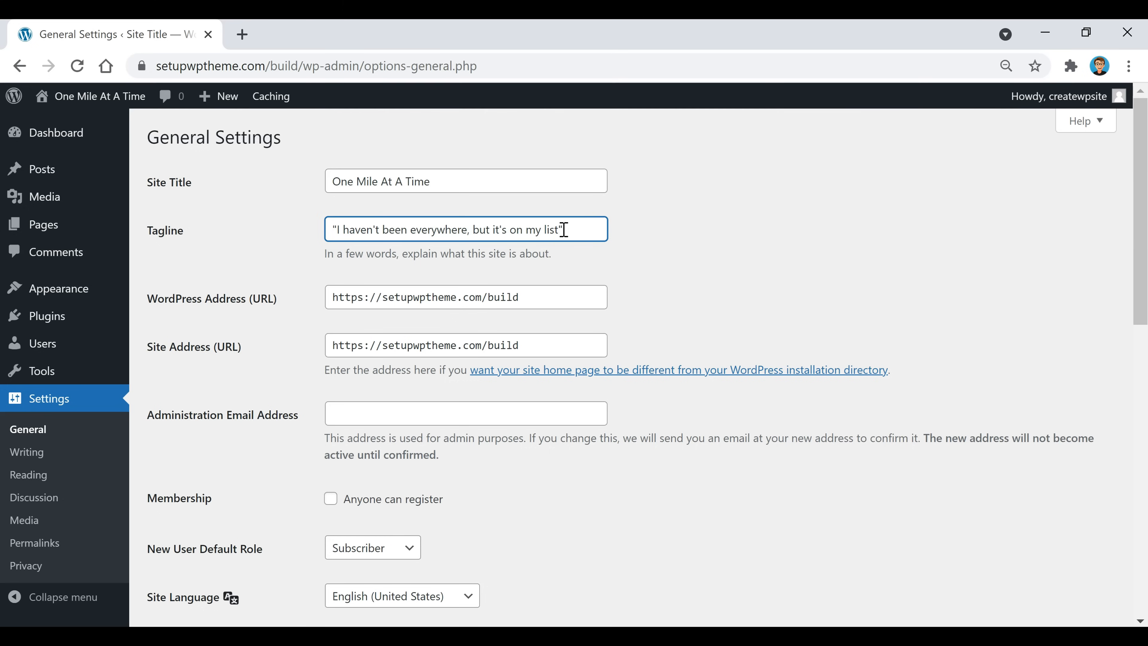
pyautogui.click(742, 231)
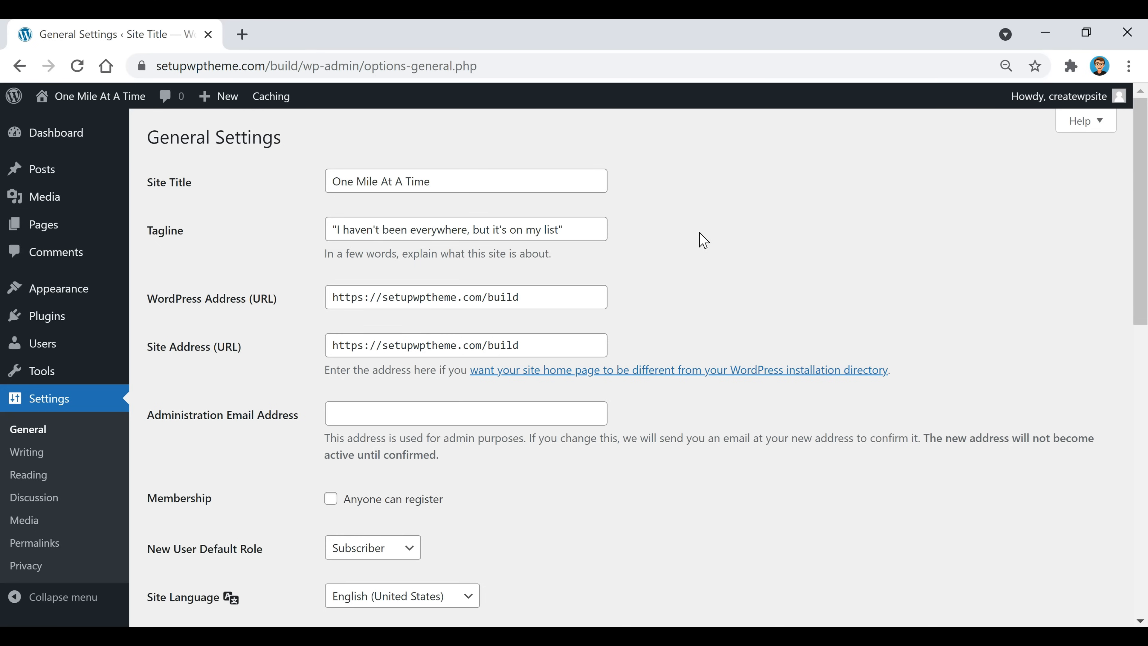
pyautogui.scroll(-15, 704, 240)
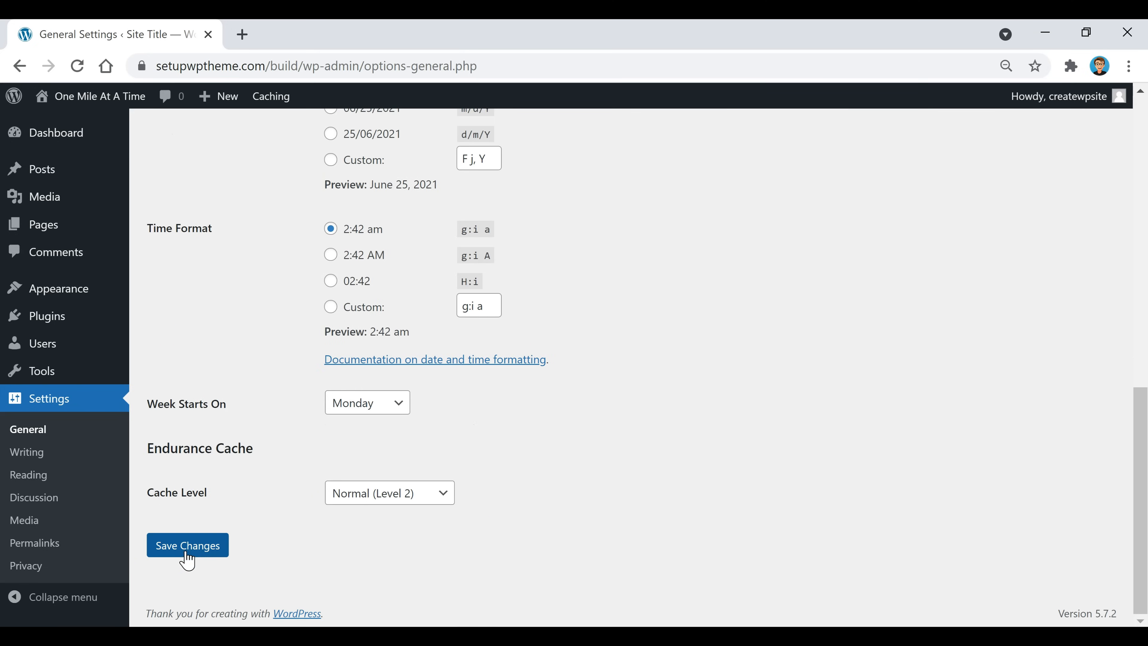
pyautogui.click(184, 561)
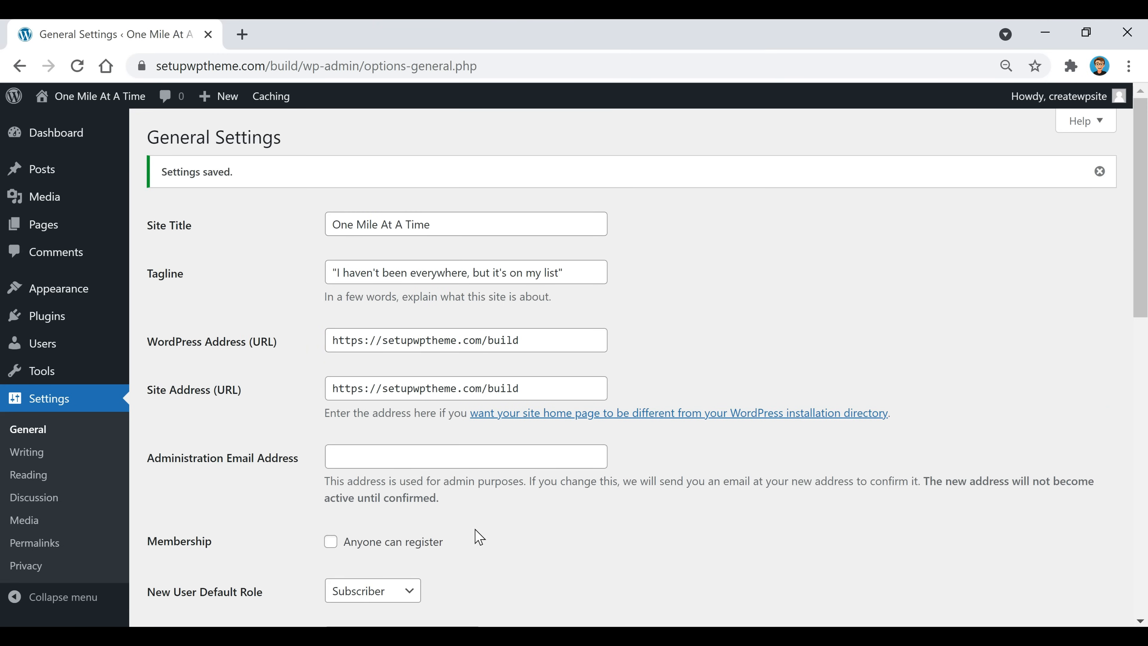
# Change the site's permalink structure to Post name and save the permalink settings.
pyautogui.click(40, 551)
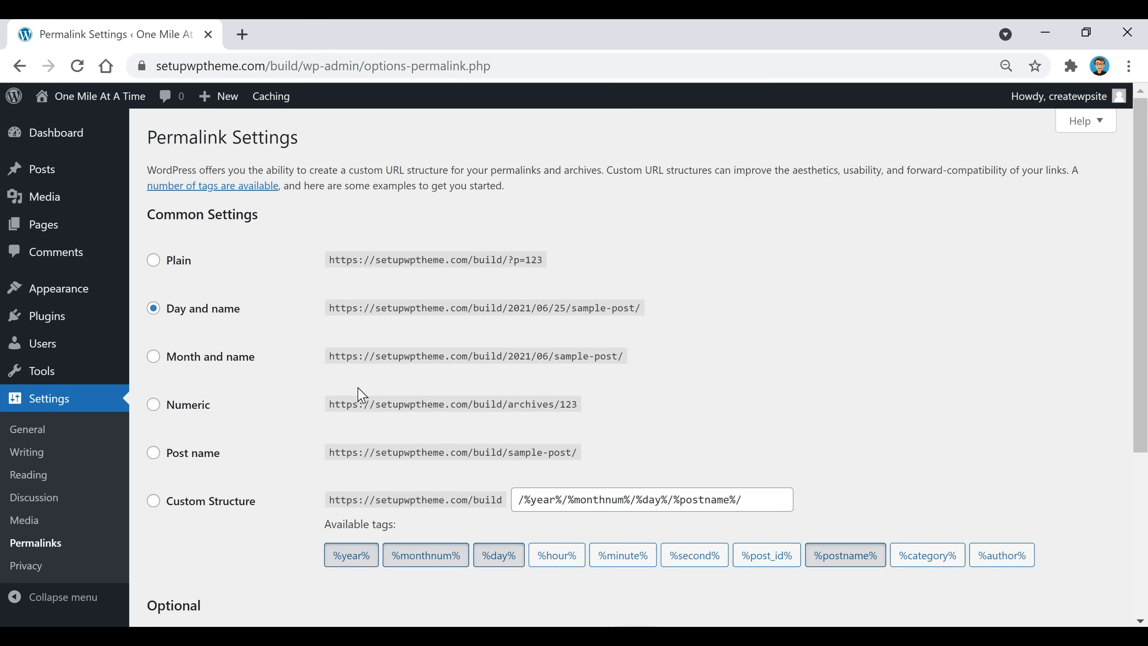
pyautogui.click(153, 453)
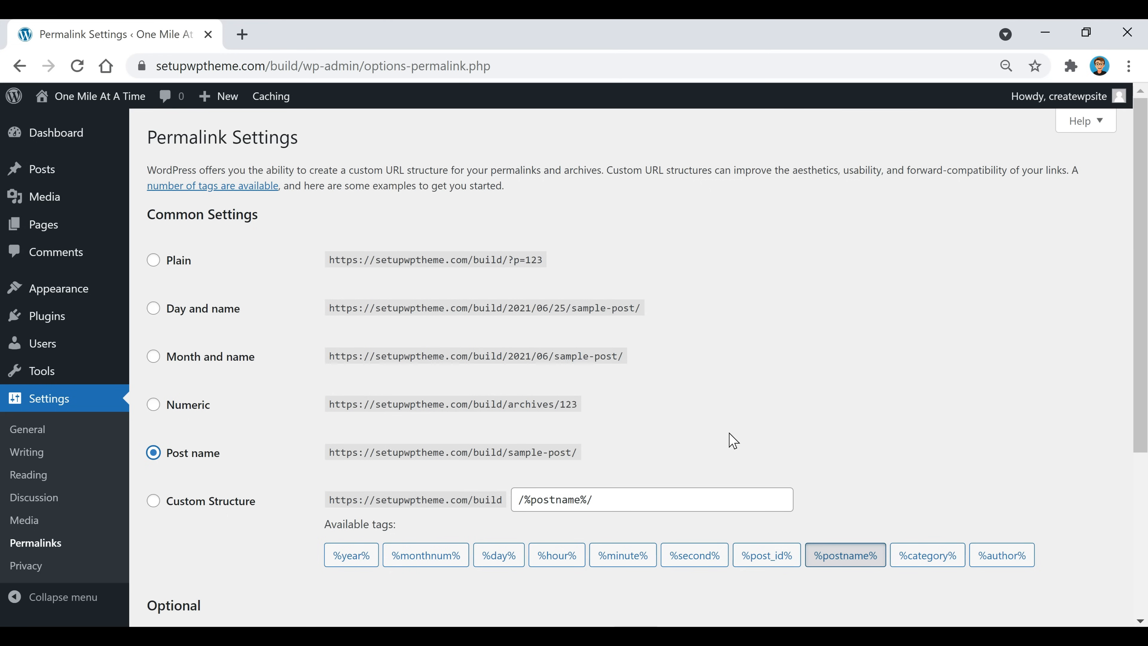
pyautogui.scroll(-5, 732, 441)
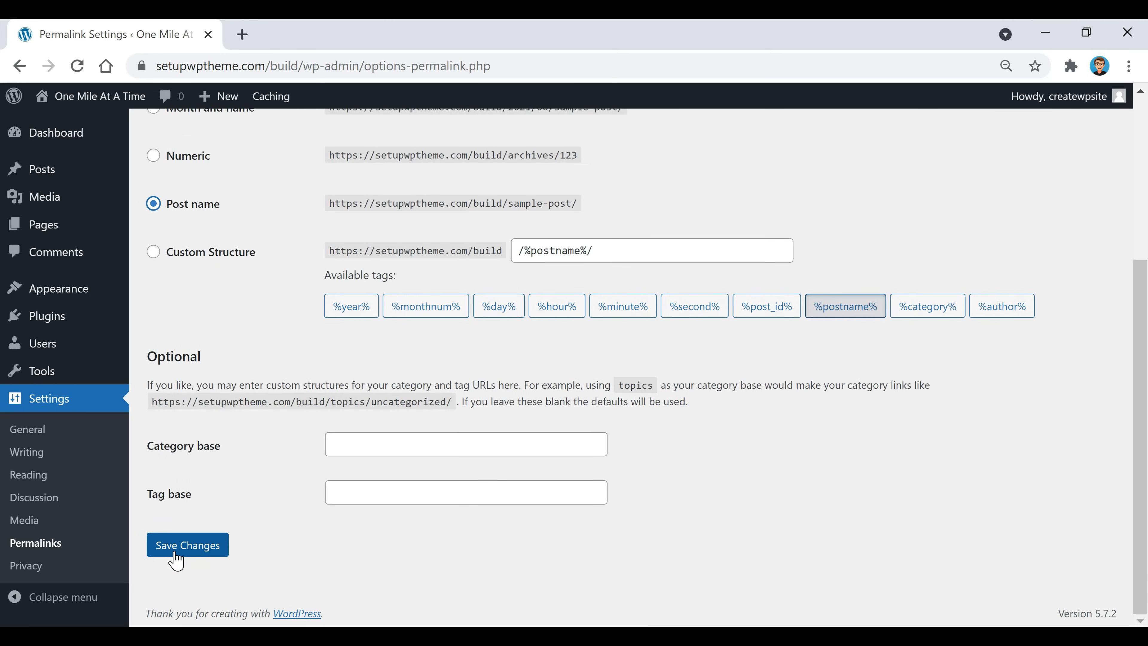
pyautogui.click(174, 553)
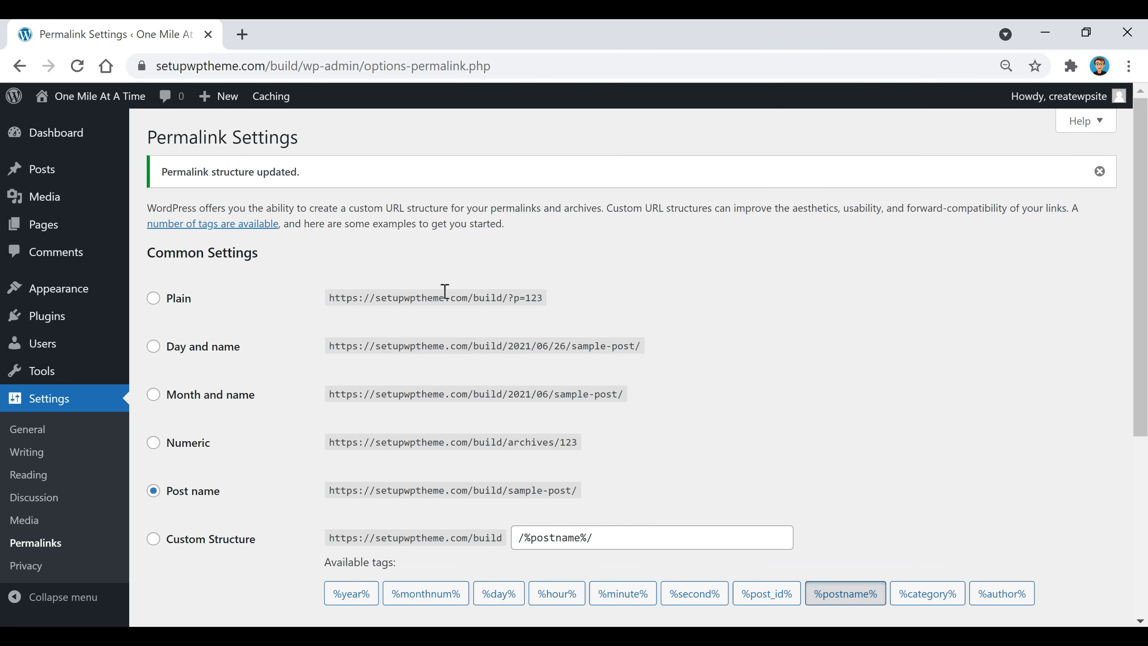
# Open the page for adding new WordPress themes.
pyautogui.moveTo(9, 300)
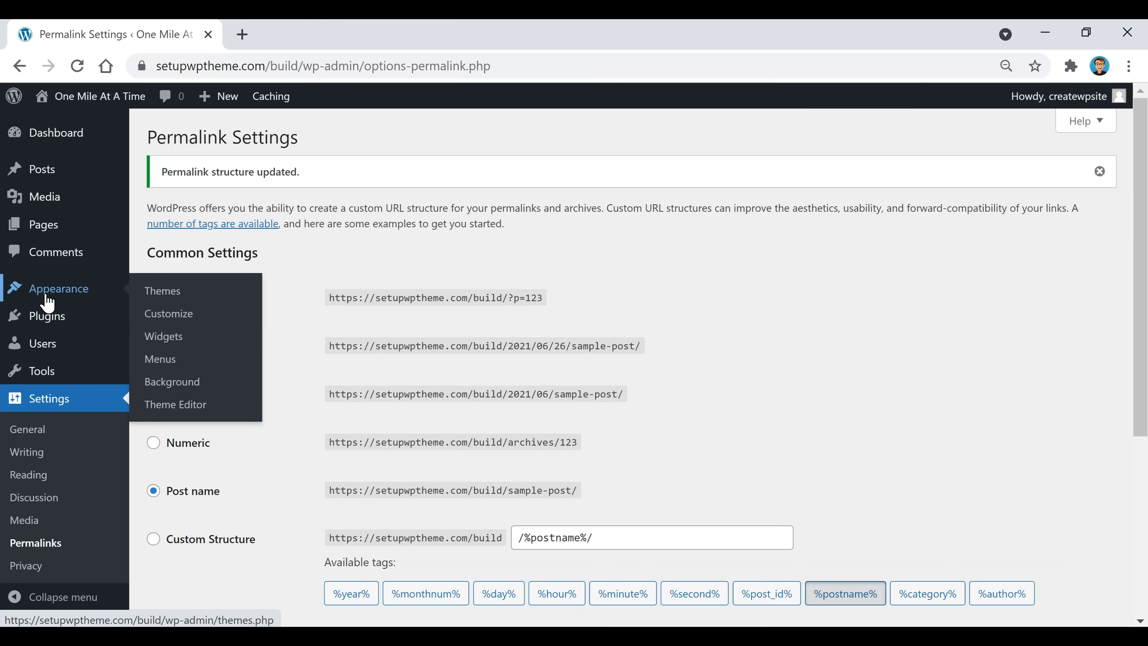
pyautogui.click(165, 297)
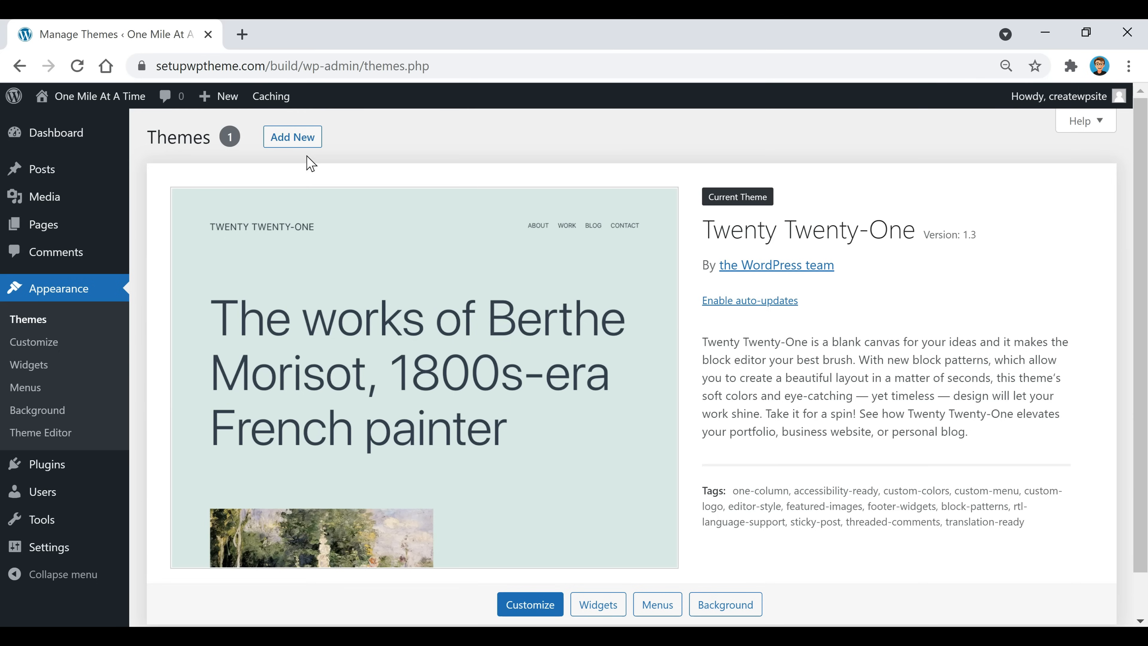
pyautogui.click(287, 143)
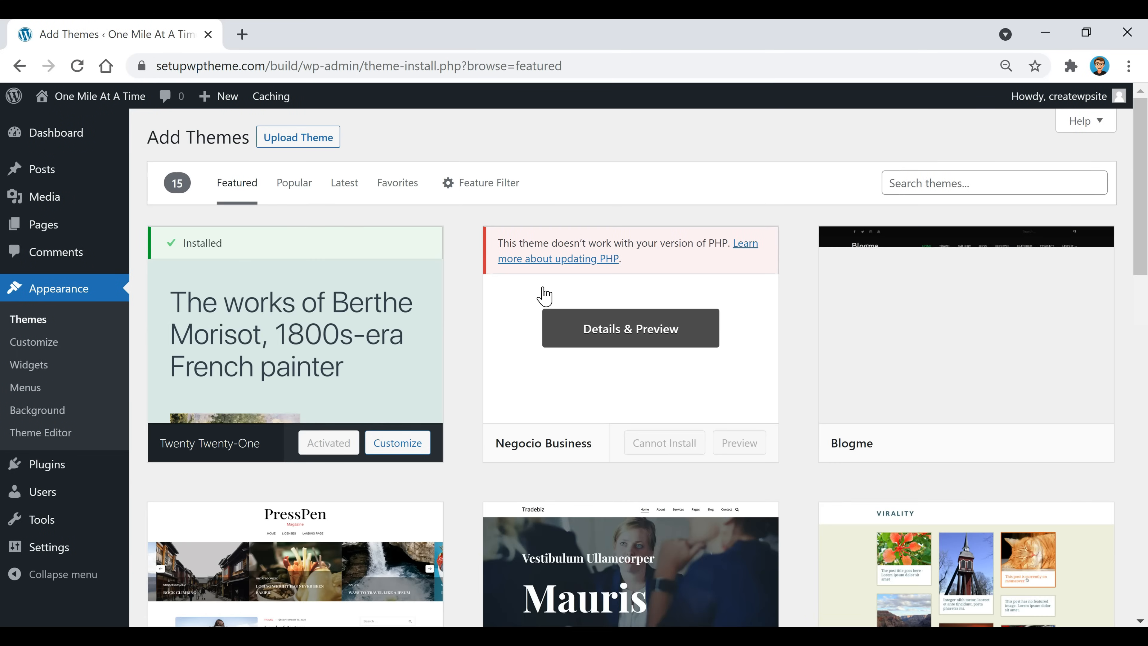
# Browse the Popular, Latest and Favorites theme listings and the Feature Filter options, and return to the popular themes.
pyautogui.click(293, 187)
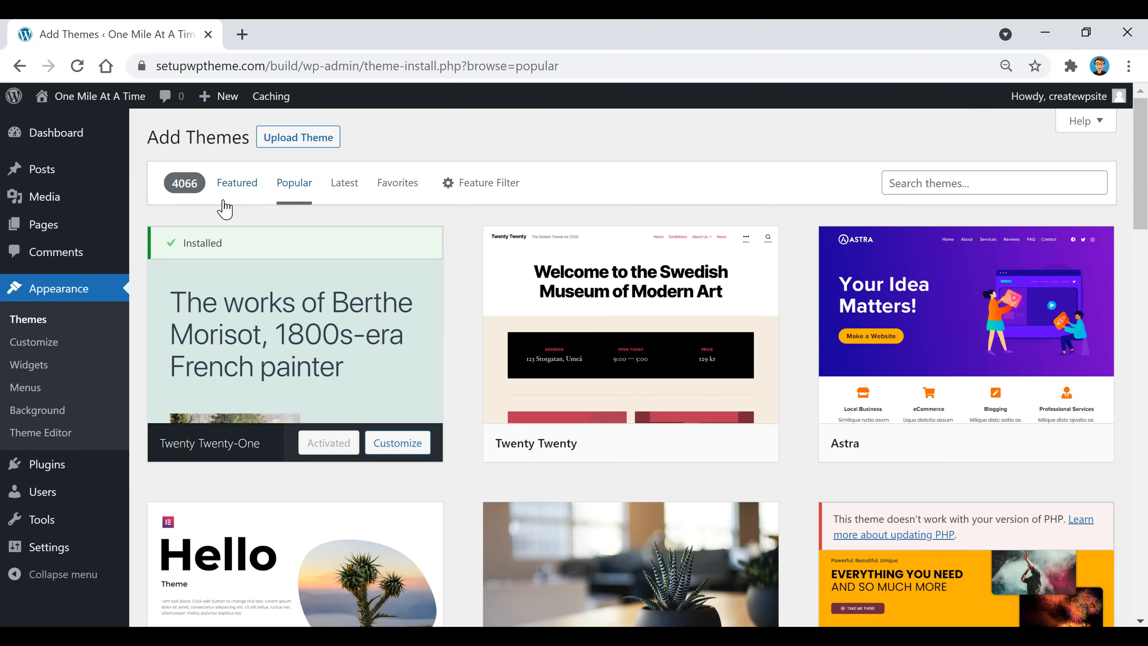
pyautogui.click(349, 194)
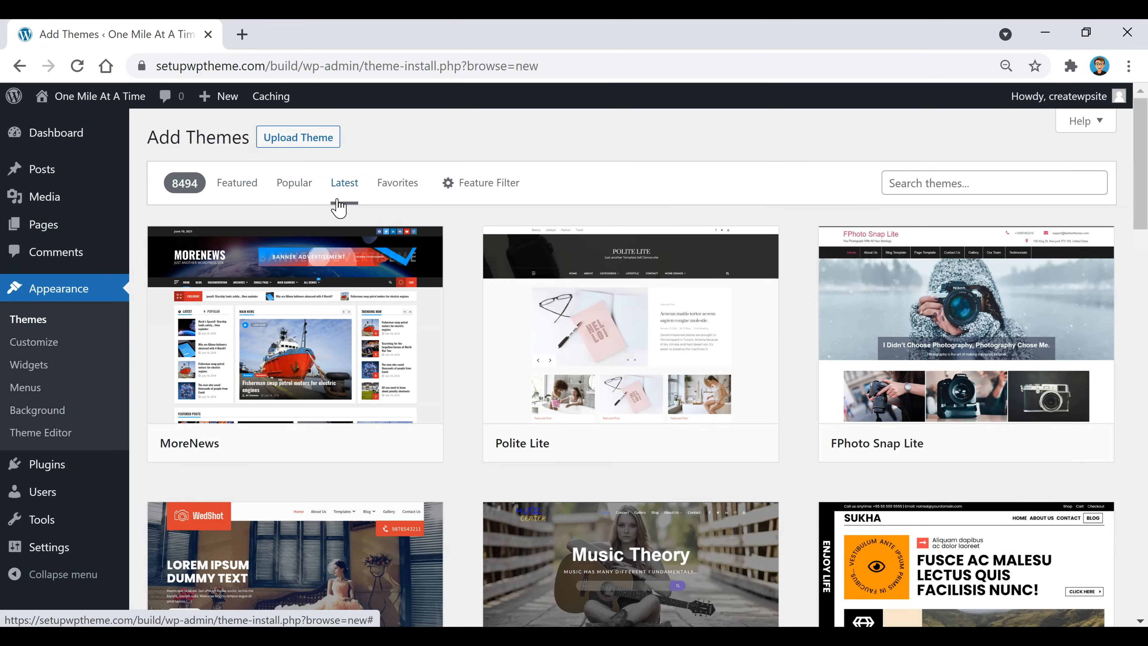
pyautogui.click(403, 193)
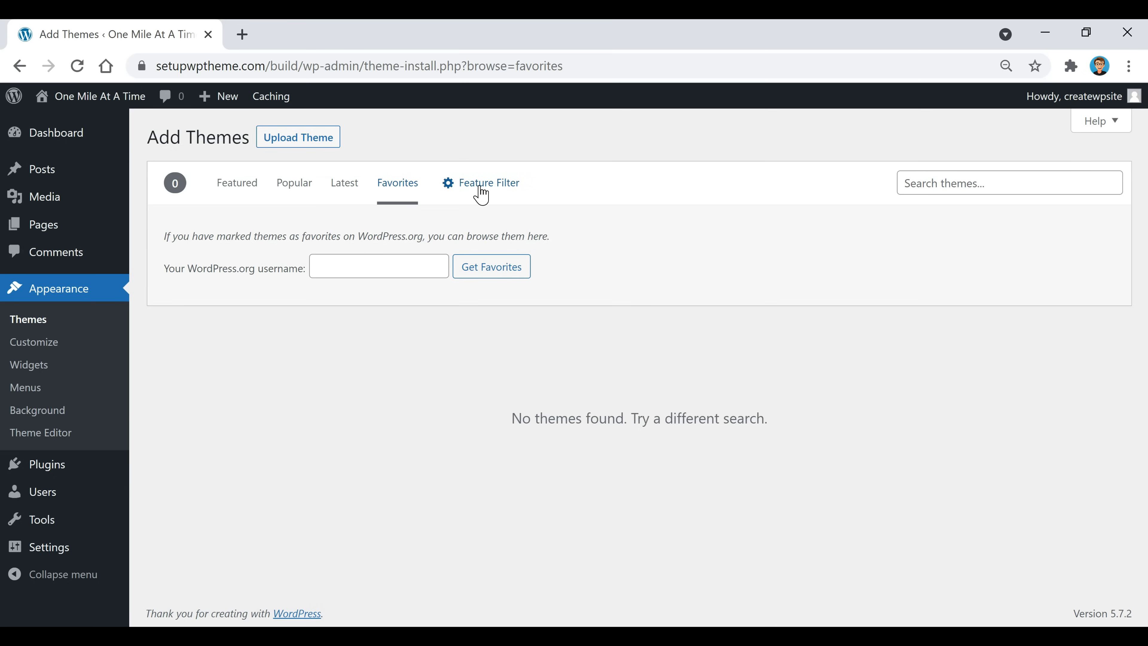
pyautogui.click(481, 195)
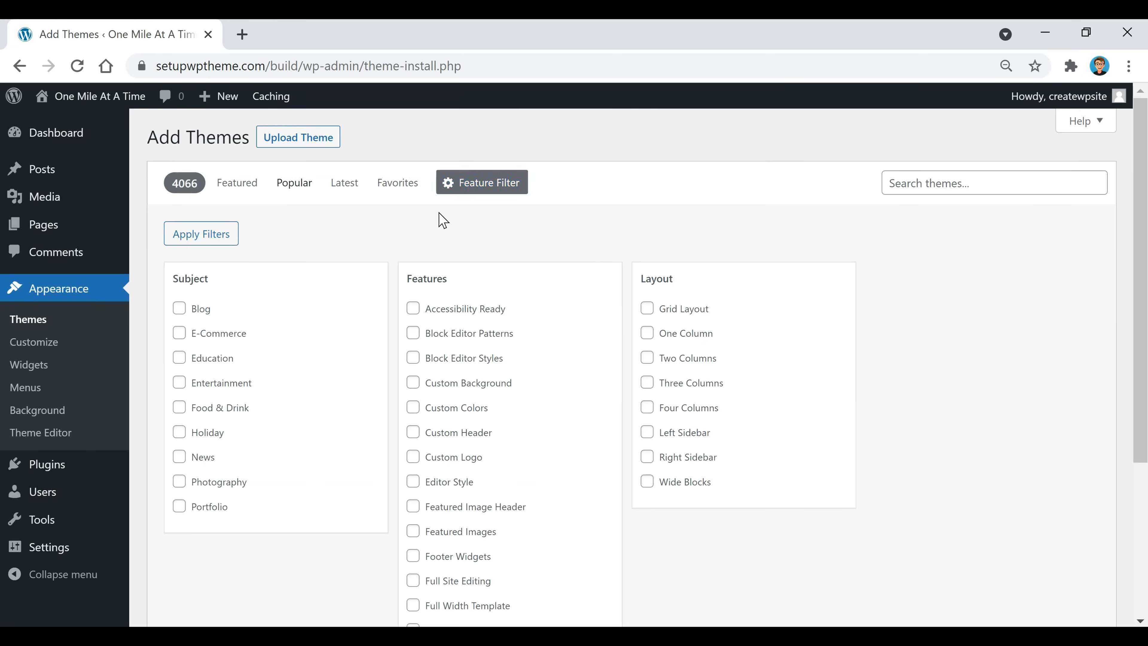
pyautogui.click(293, 187)
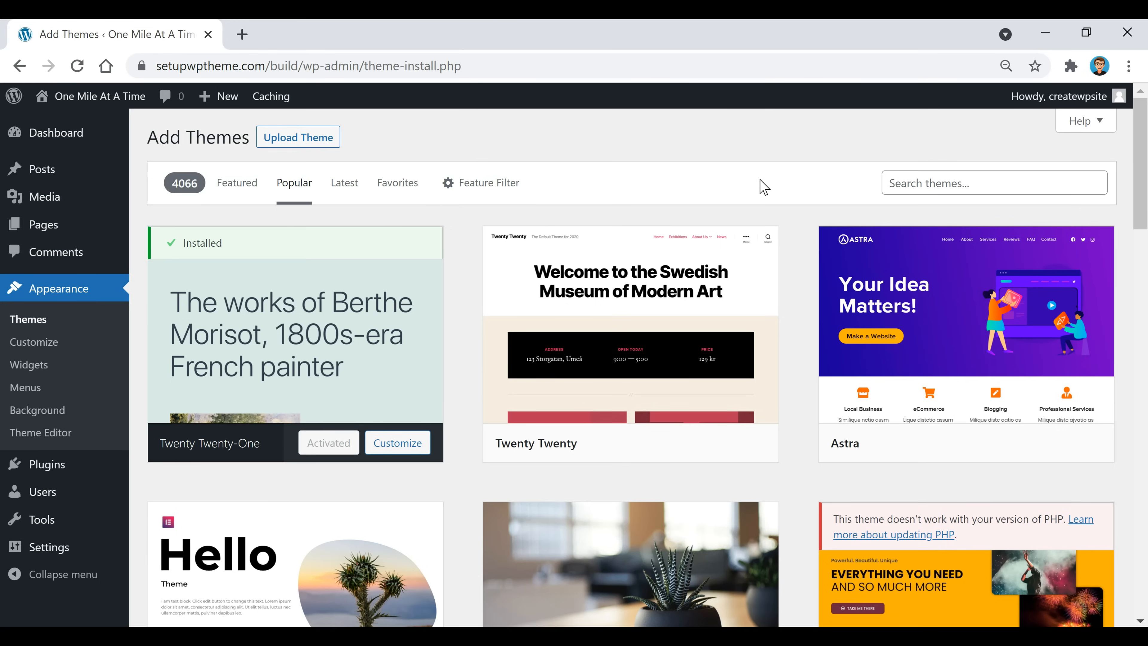
# Search the themes for "power blog", and install and activate the Power Blog theme.
pyautogui.click(955, 186)
pyautogui.write('power blog')
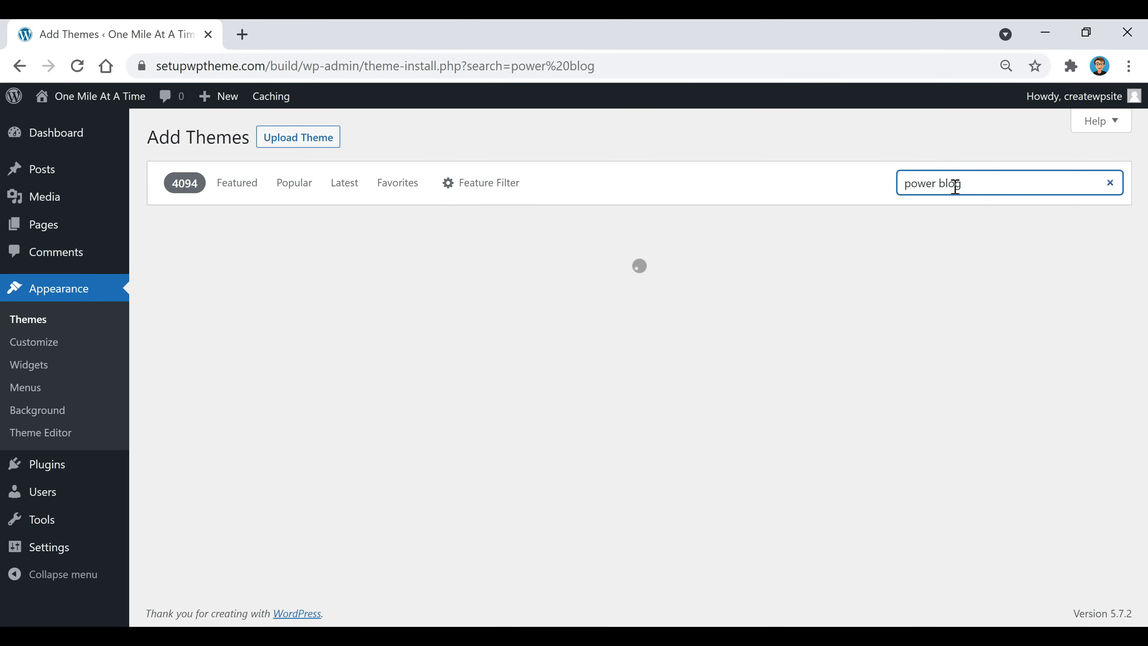
pyautogui.moveTo(331, 403)
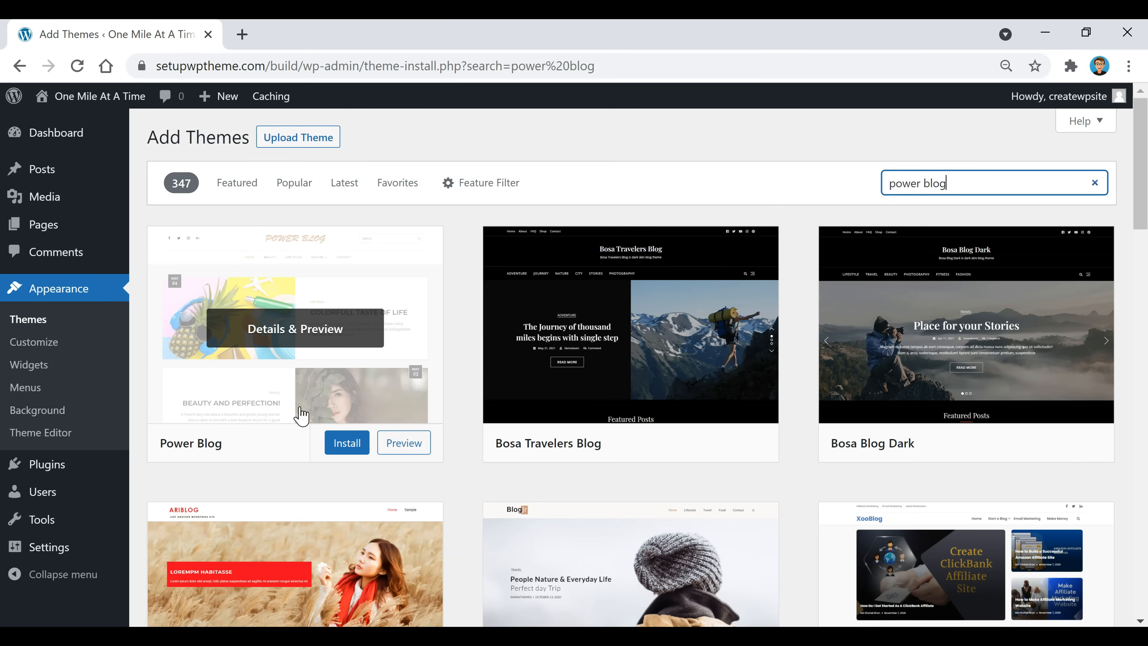
pyautogui.click(349, 449)
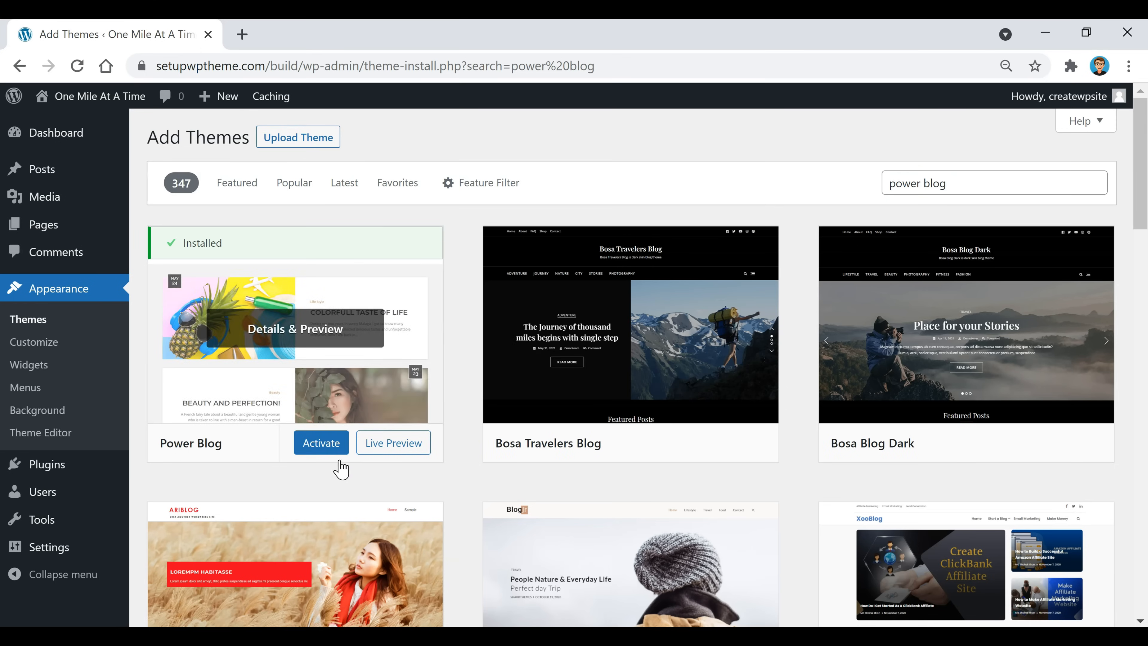
pyautogui.click(321, 448)
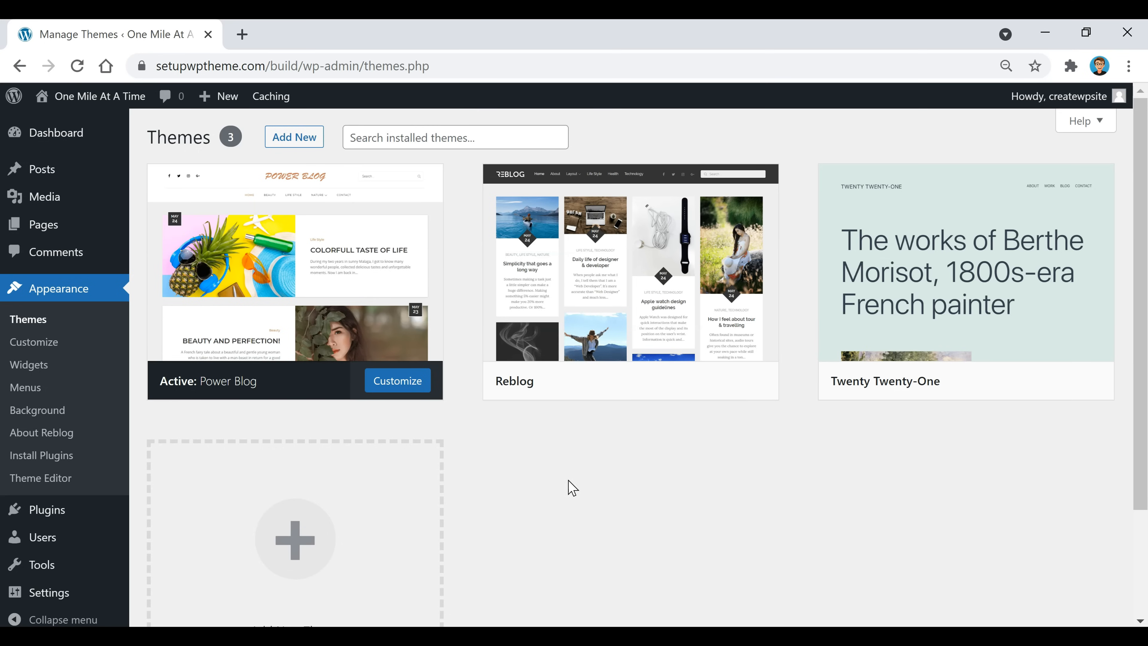
# Open the page for adding new WordPress plugins.
pyautogui.moveTo(43, 515)
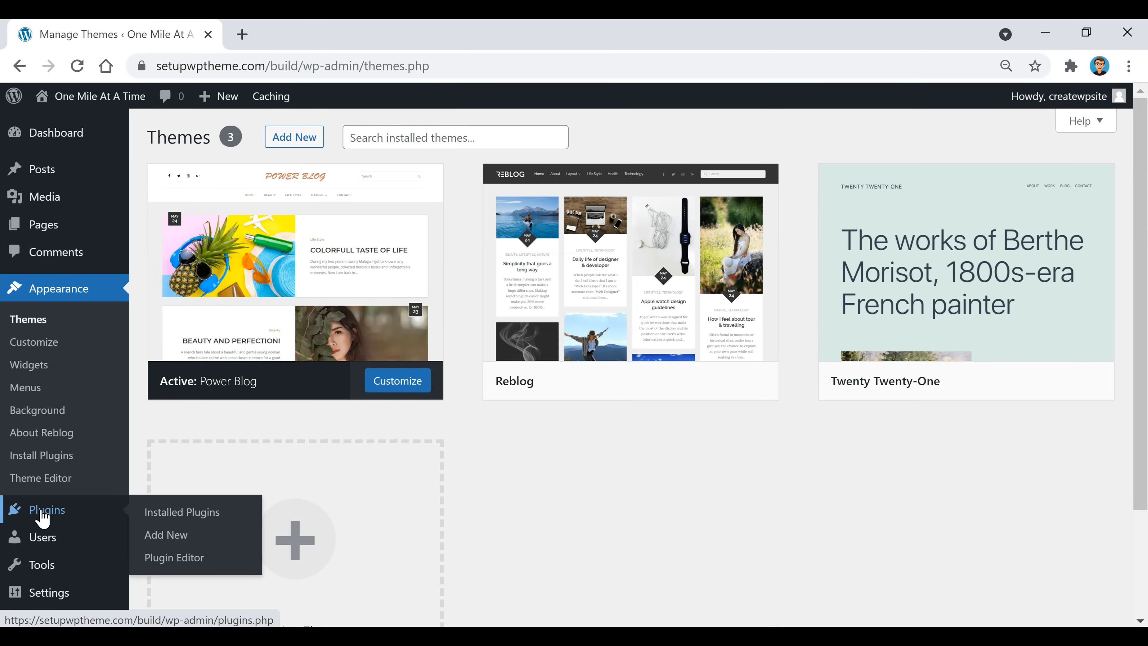
pyautogui.click(43, 515)
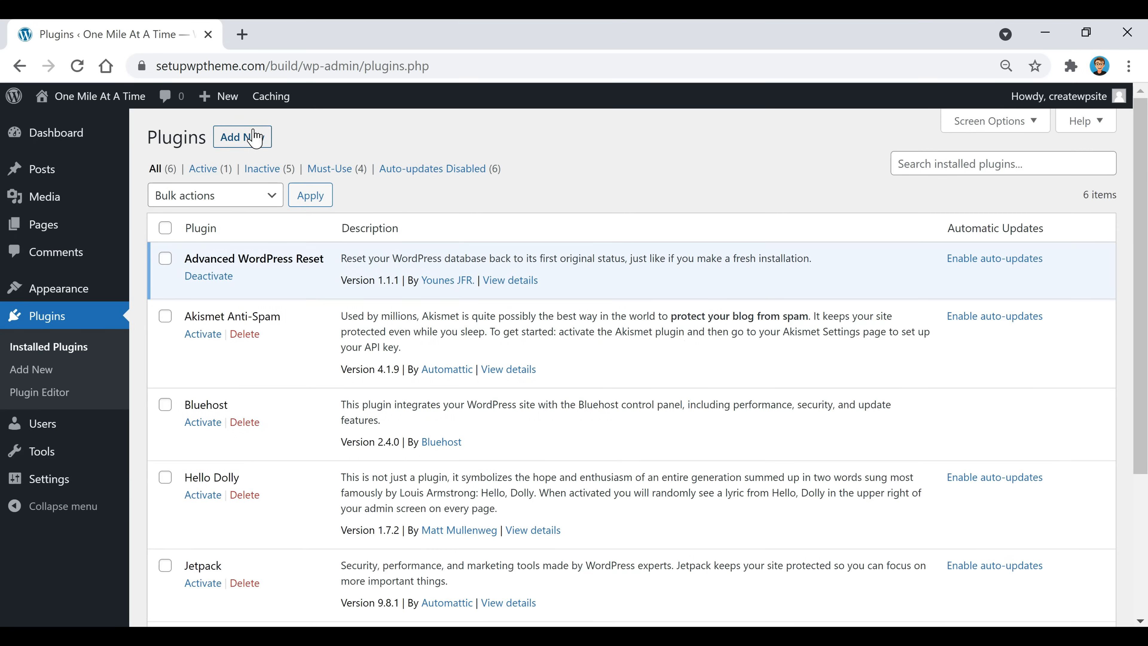
pyautogui.click(243, 137)
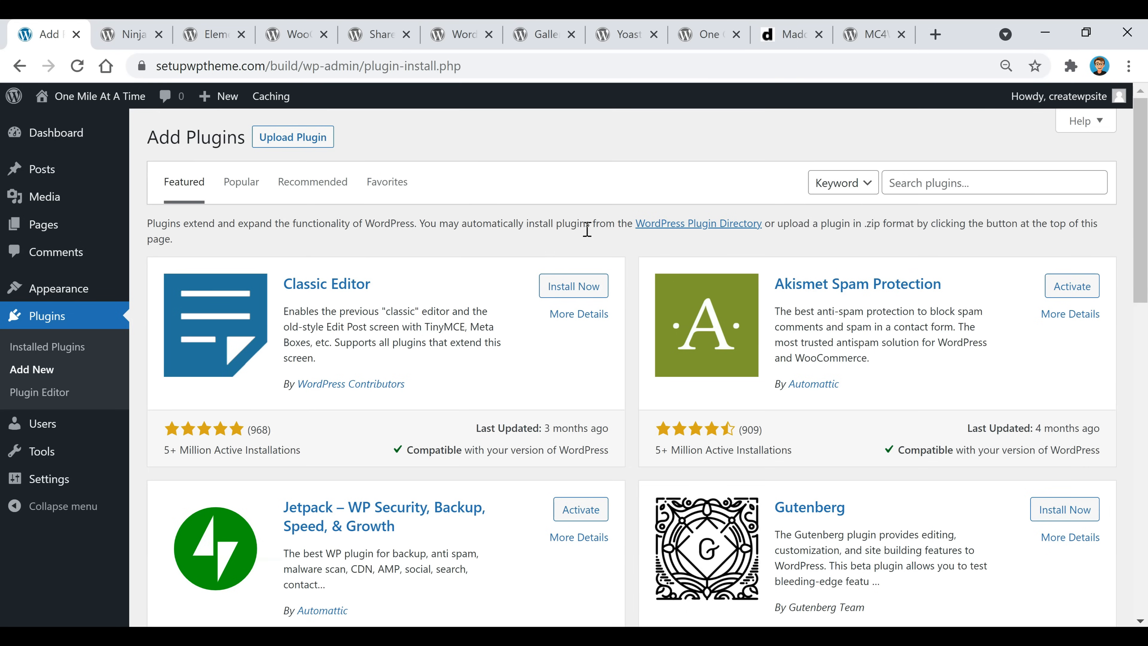
# Examine the Ninja Forms Contact Form plugin page on WordPress.org.
pyautogui.moveTo(28, 172)
pyautogui.click(132, 36)
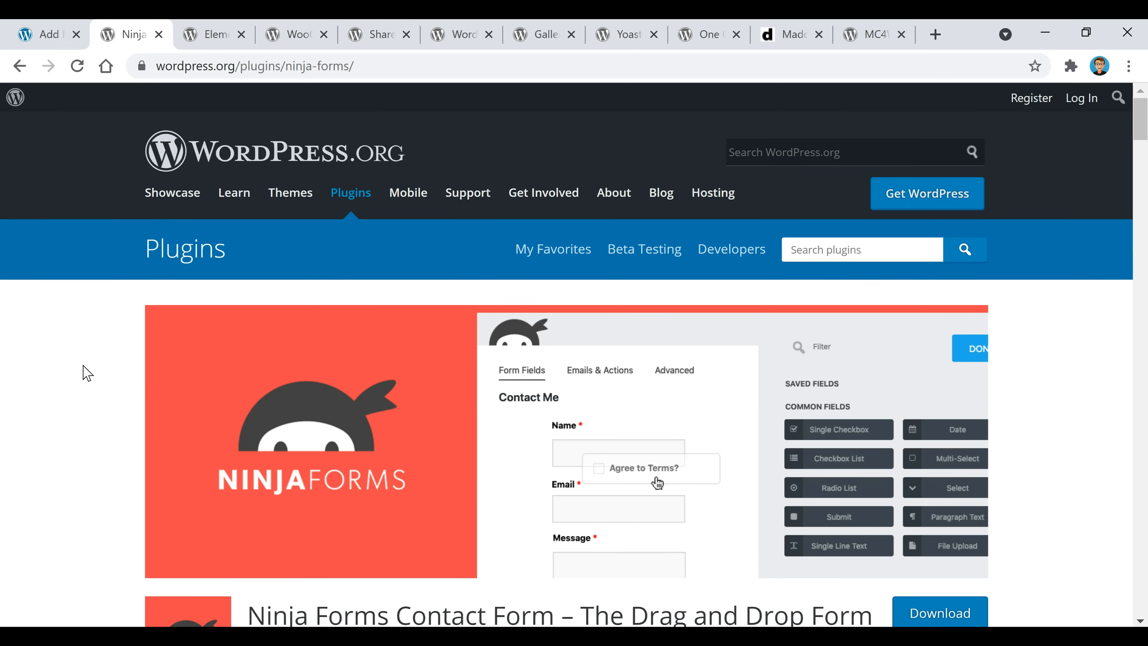
pyautogui.scroll(-2, 83, 372)
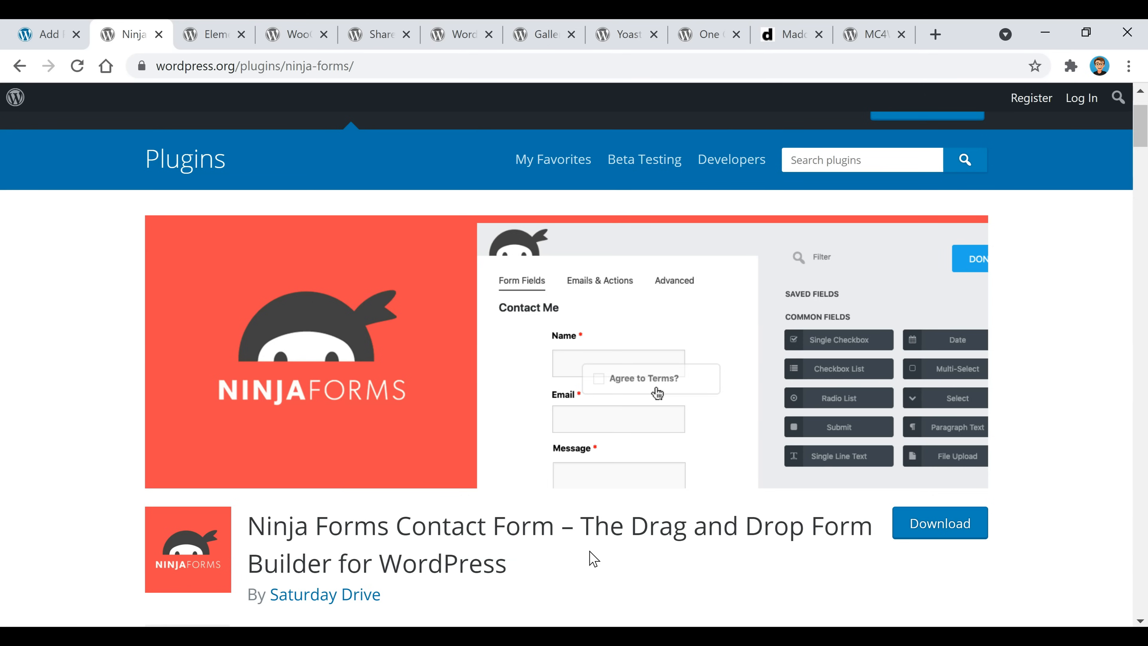
# Examine the Elementor Website Builder plugin page on WordPress.org, including its description, version details and ratings.
pyautogui.click(217, 35)
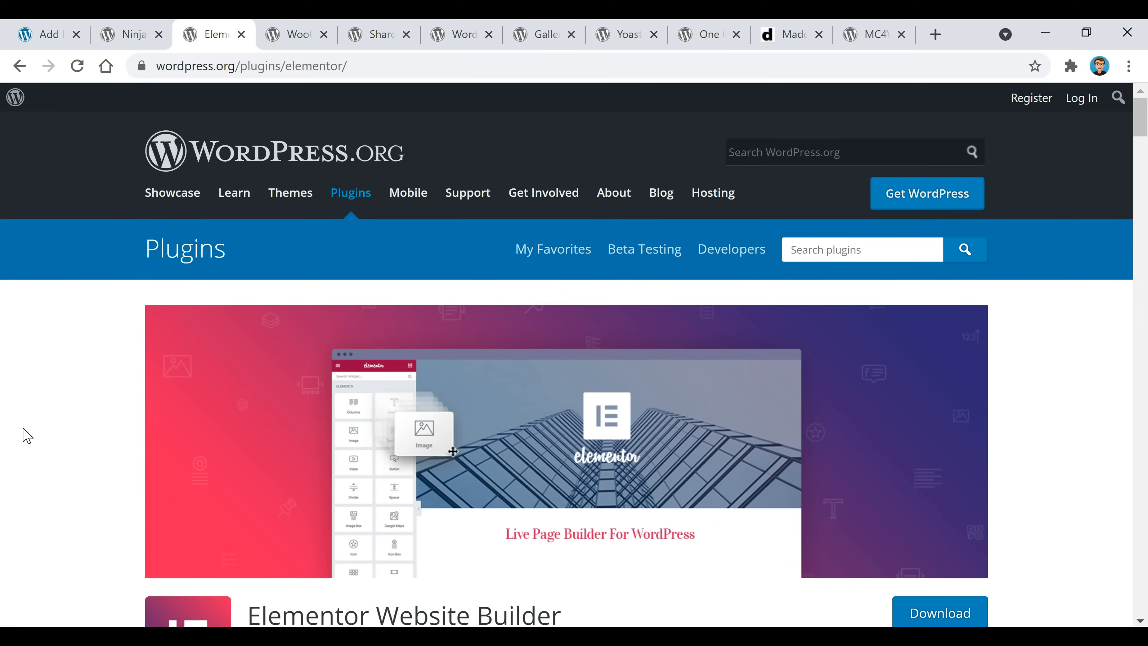
pyautogui.scroll(-2, 26, 436)
pyautogui.scroll(-4, 554, 521)
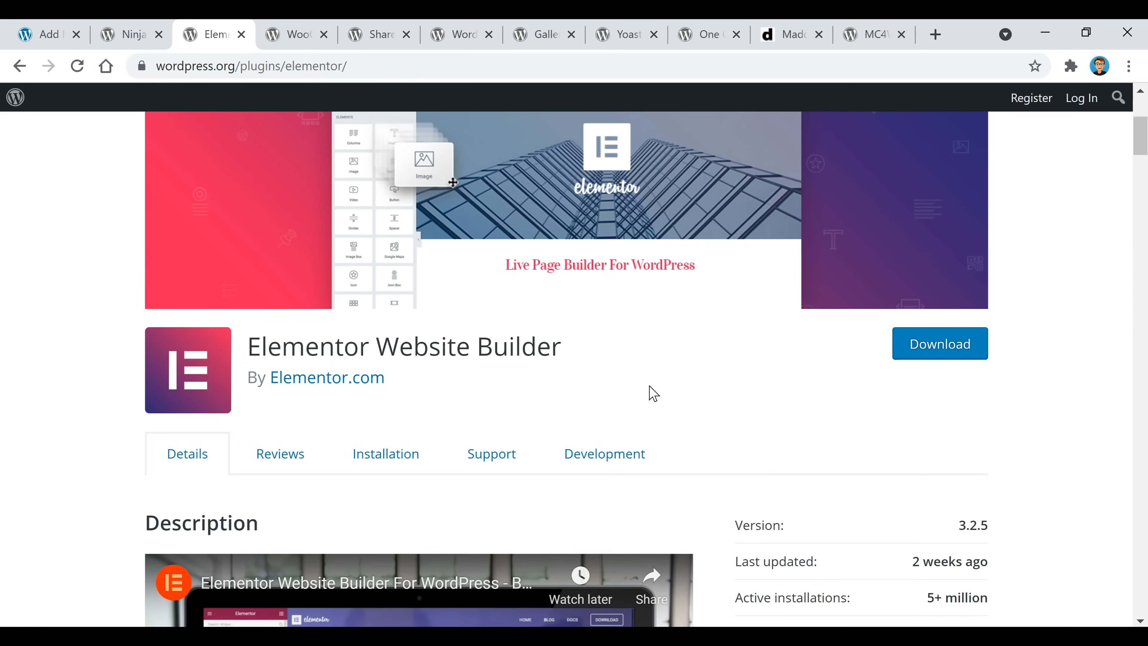
pyautogui.scroll(3, 559, 423)
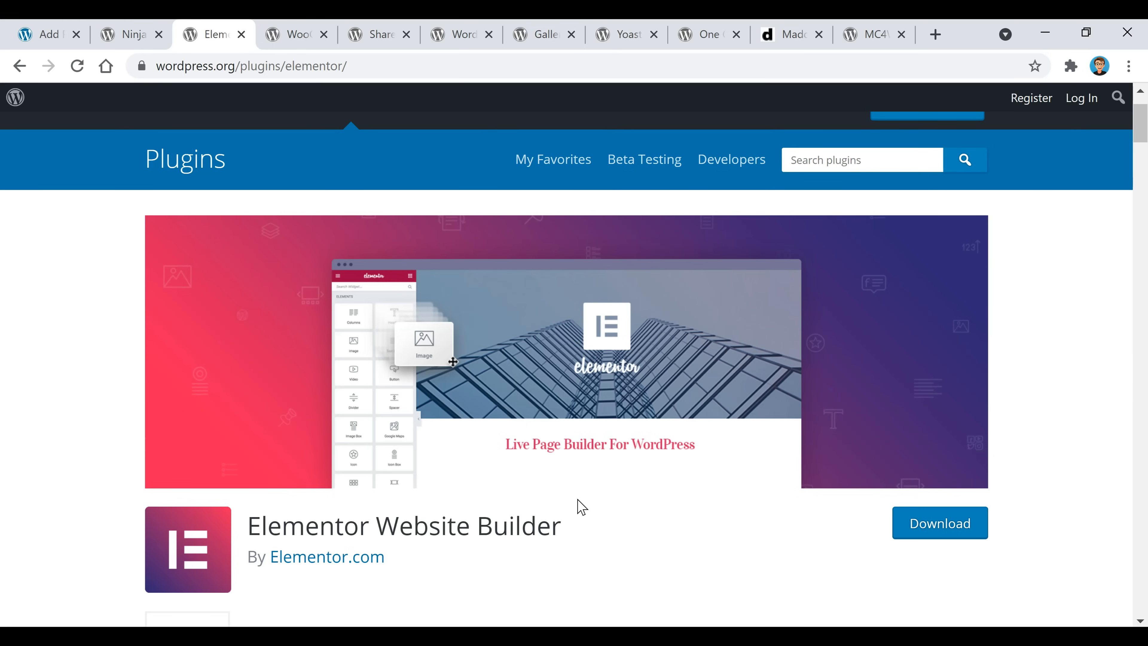
pyautogui.scroll(-2, 626, 461)
pyautogui.scroll(2, 612, 467)
pyautogui.scroll(-2, 610, 474)
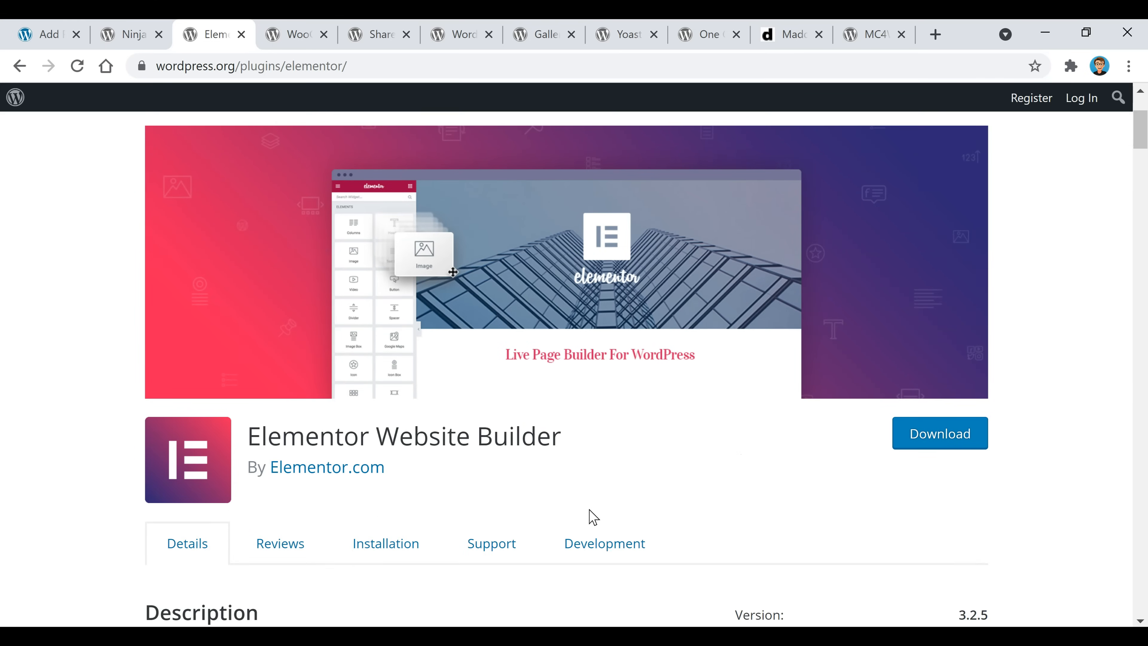
pyautogui.scroll(-8, 647, 469)
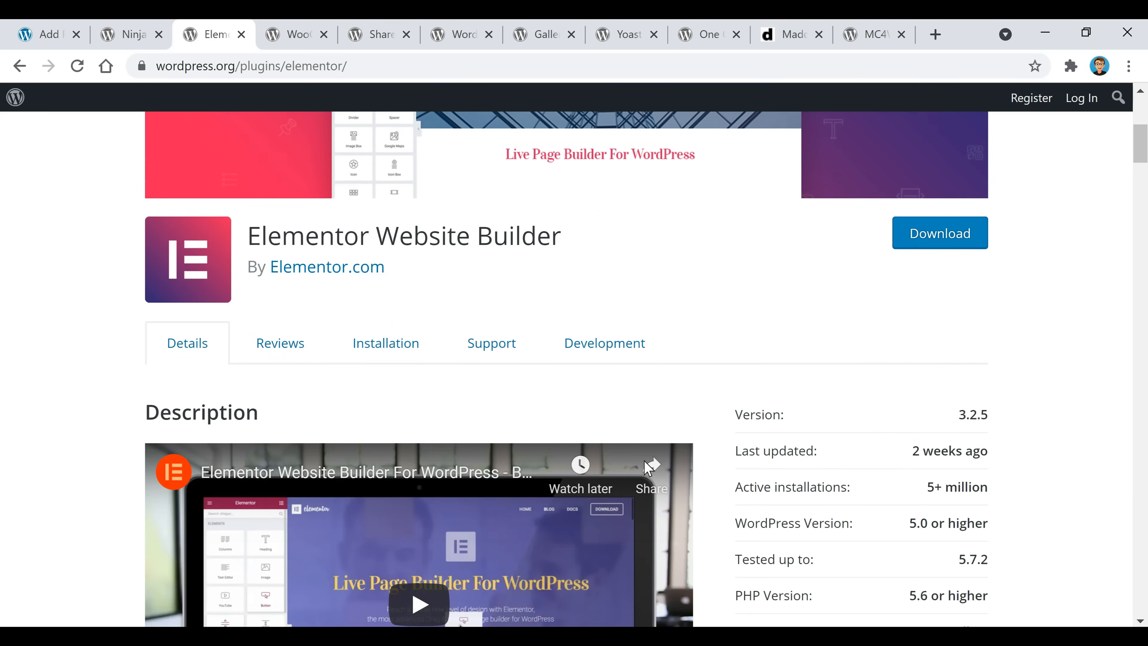
pyautogui.scroll(-5, 789, 372)
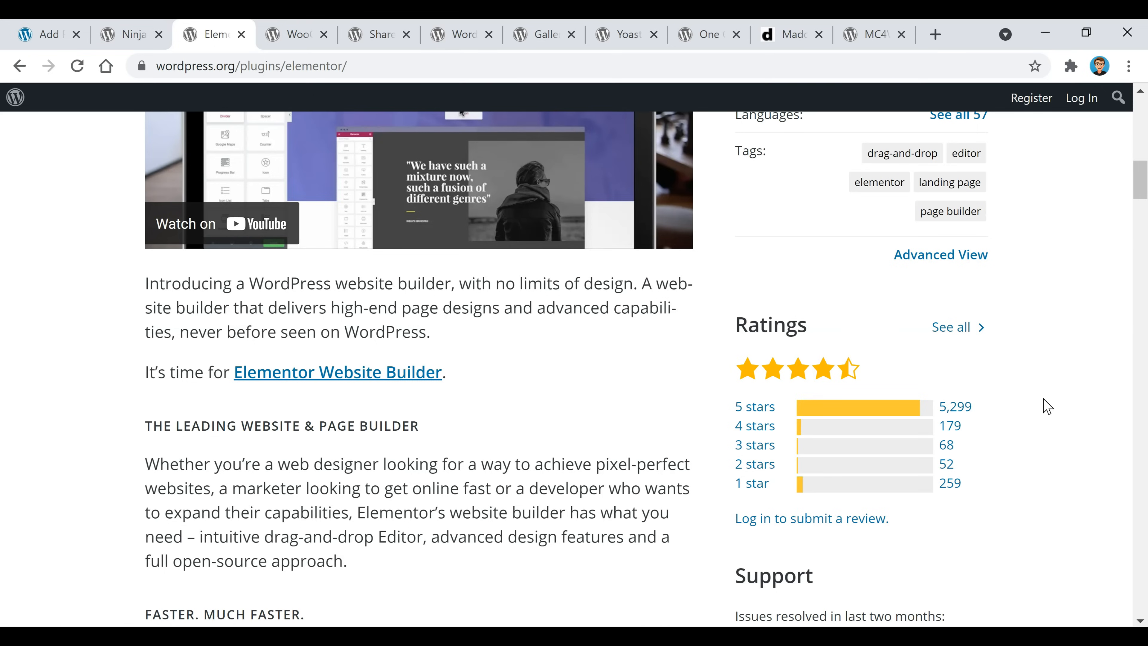
# Examine the WooCommerce plugin page on WordPress.org, including its description, version details and ratings.
pyautogui.click(298, 36)
pyautogui.scroll(-6, 704, 427)
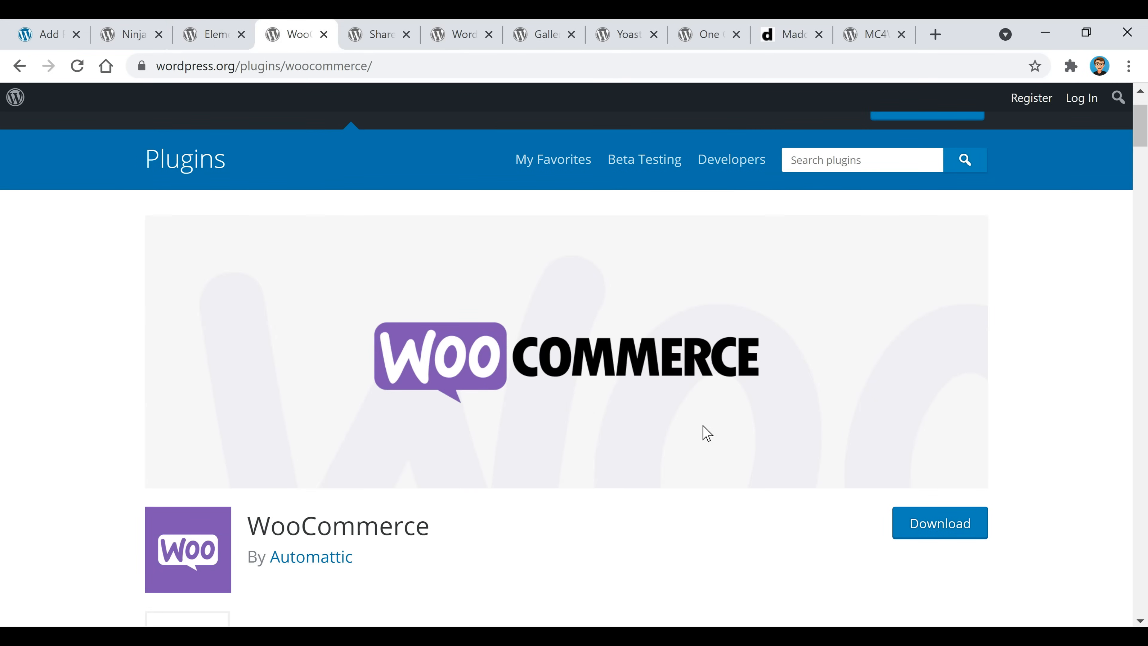
pyautogui.scroll(-2, 703, 427)
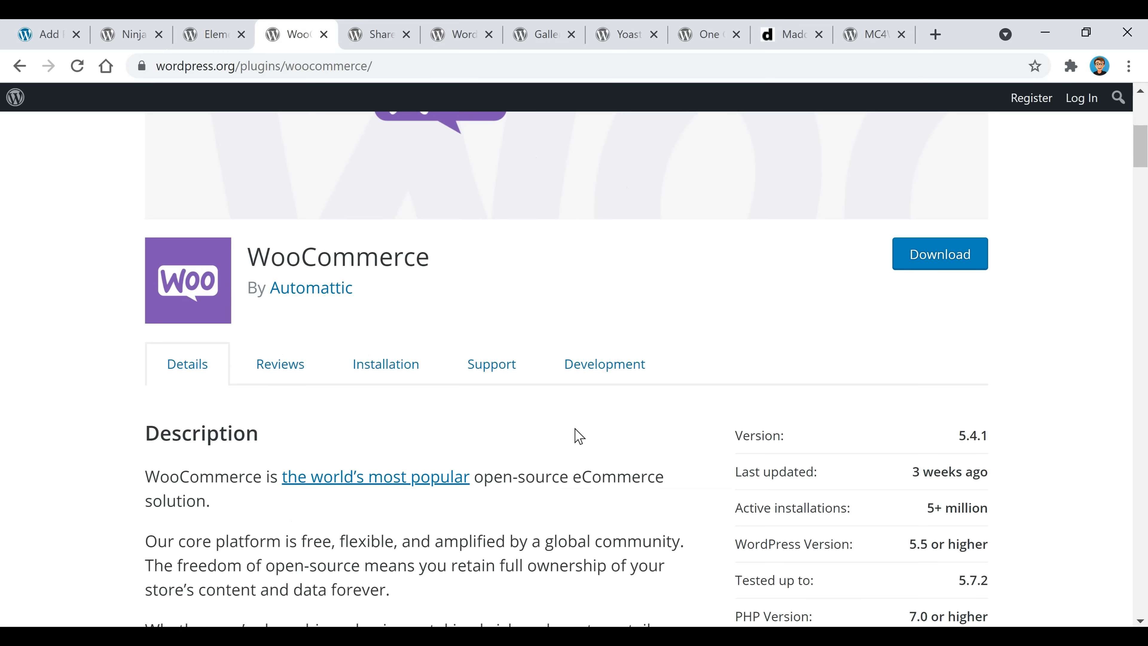
pyautogui.scroll(-4, 577, 436)
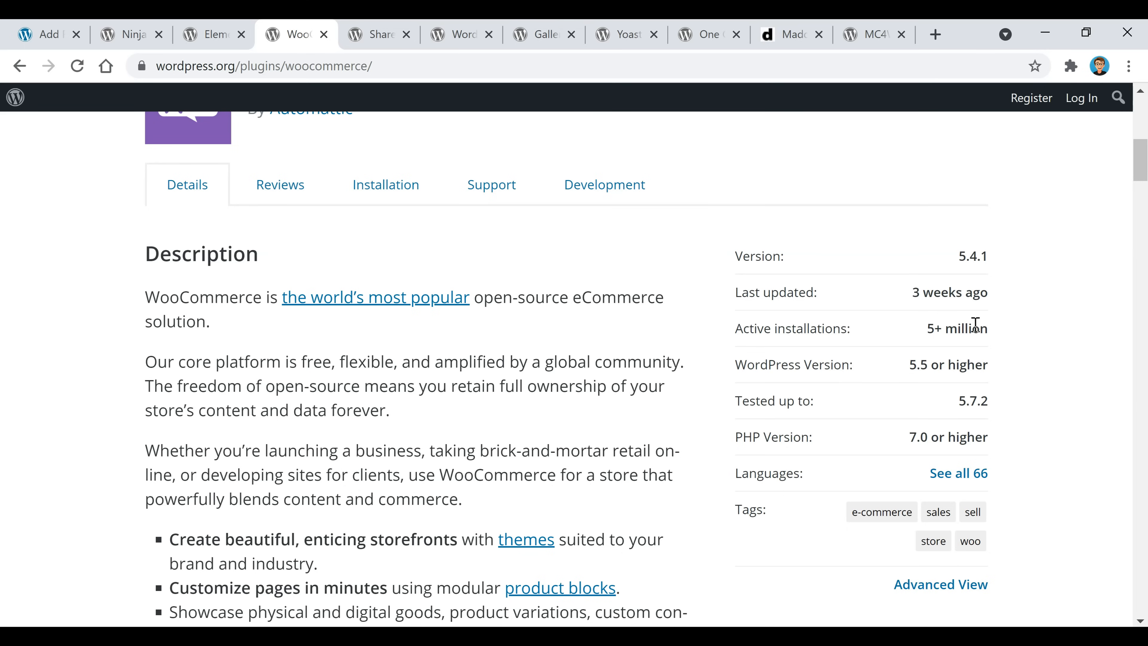
pyautogui.scroll(-3, 999, 357)
pyautogui.scroll(-3, 1008, 364)
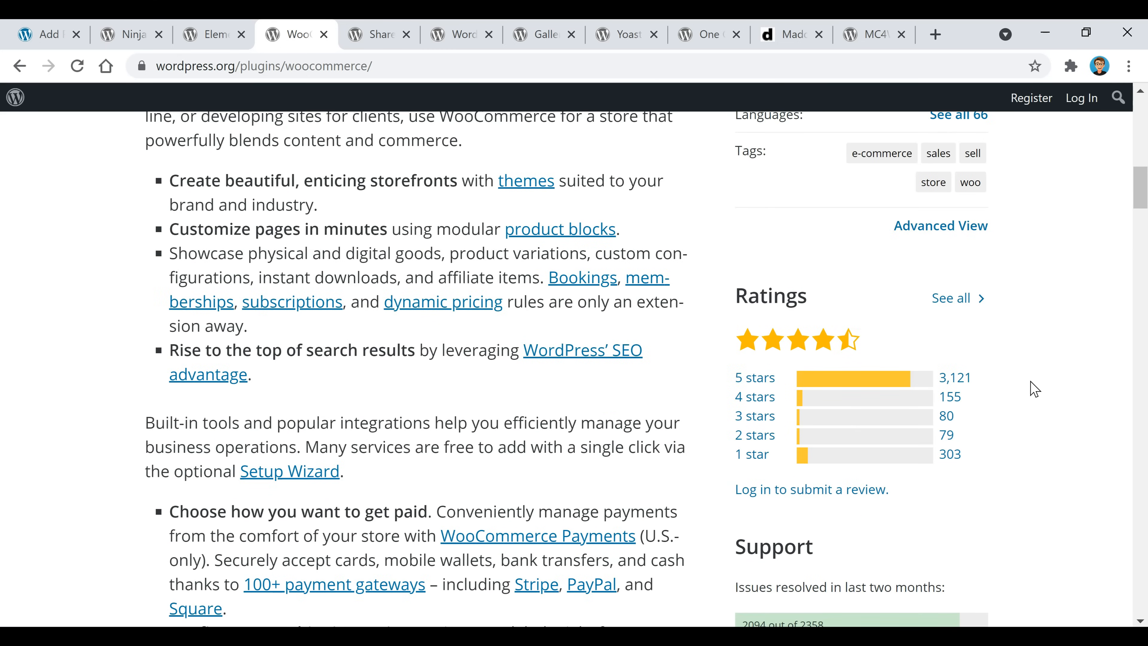
# Examine the Shared Counts and Wordfence Security plugin pages on WordPress.org, including Wordfence's description, active installations and ratings.
pyautogui.click(378, 43)
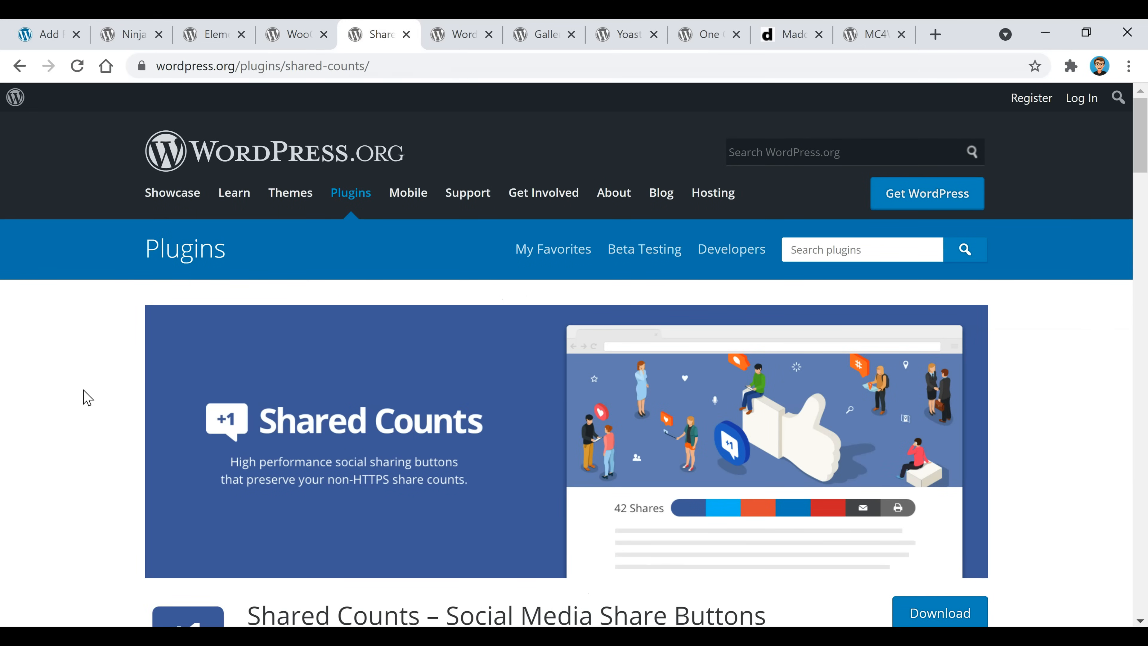
pyautogui.scroll(-3, 65, 409)
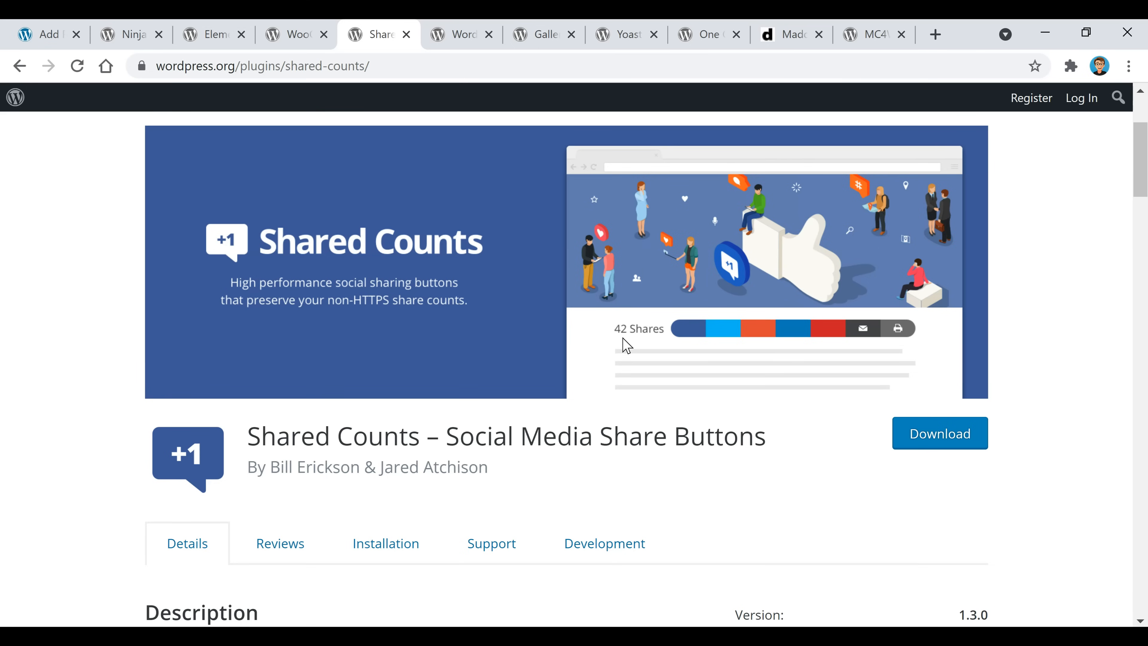
pyautogui.click(466, 41)
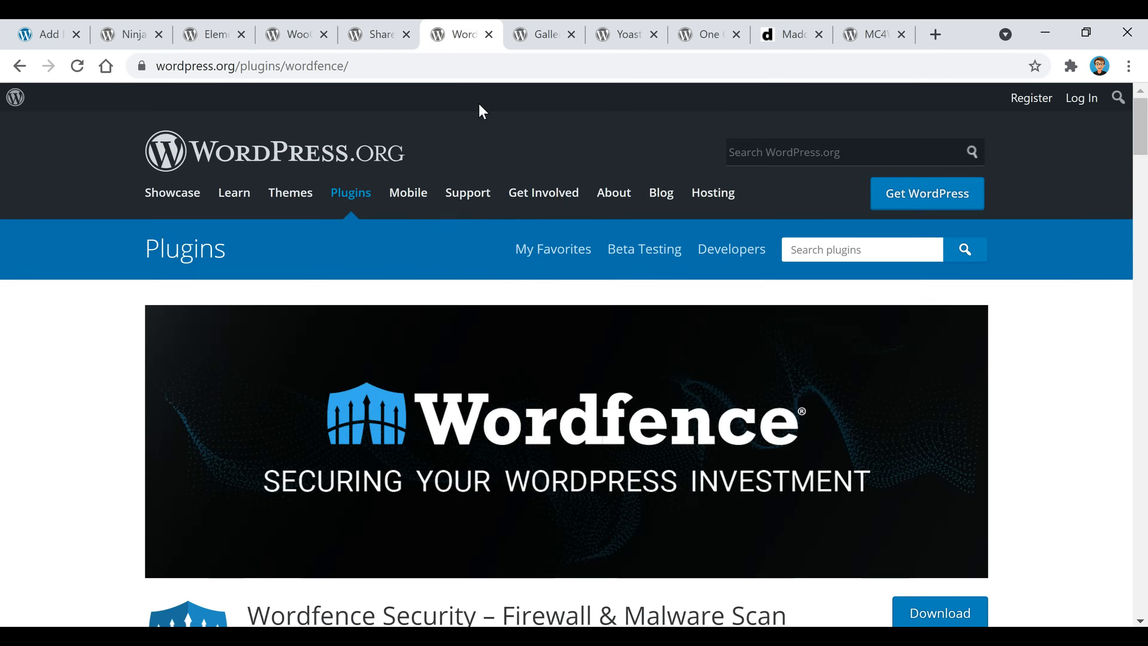
pyautogui.scroll(-2, 131, 439)
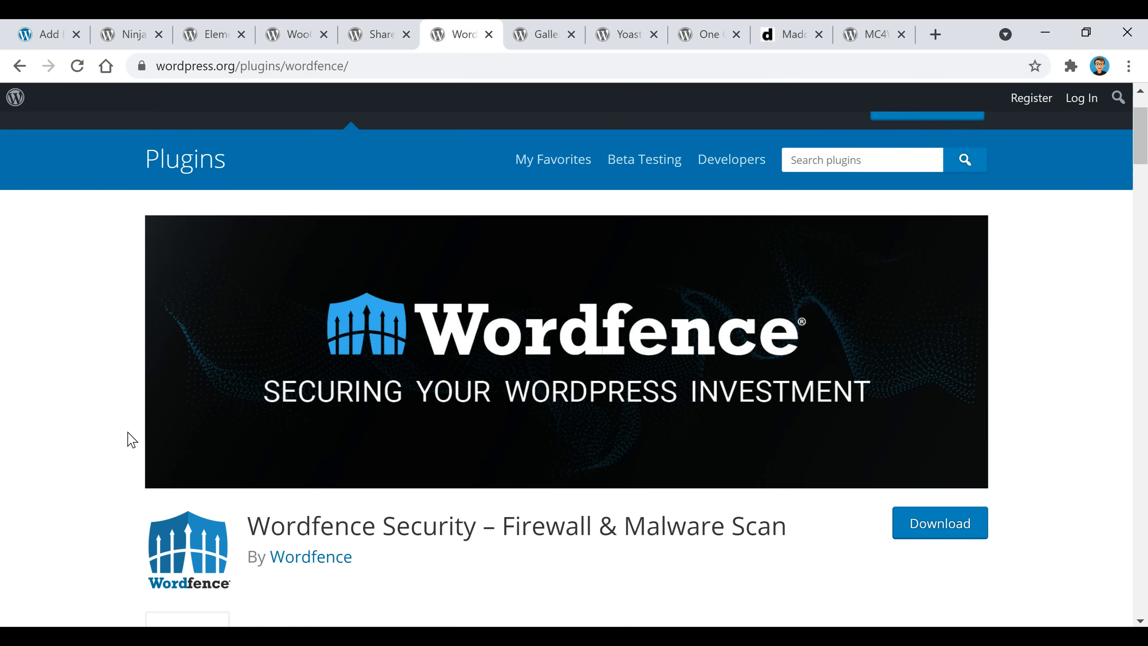
pyautogui.scroll(-2, 131, 439)
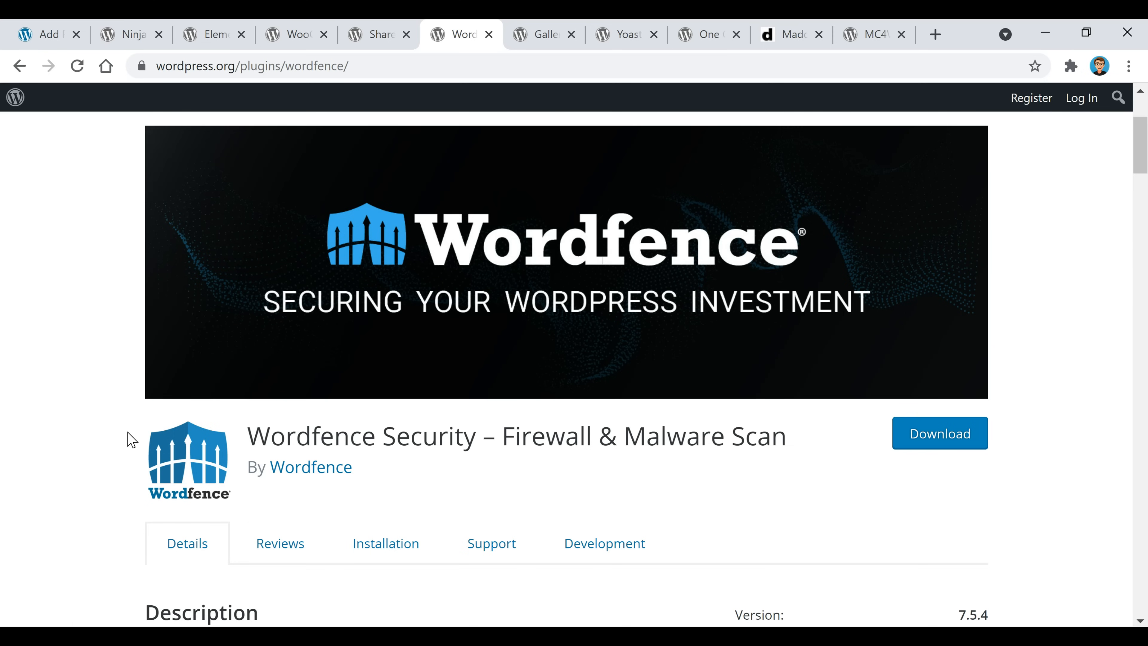
pyautogui.scroll(-8, 366, 392)
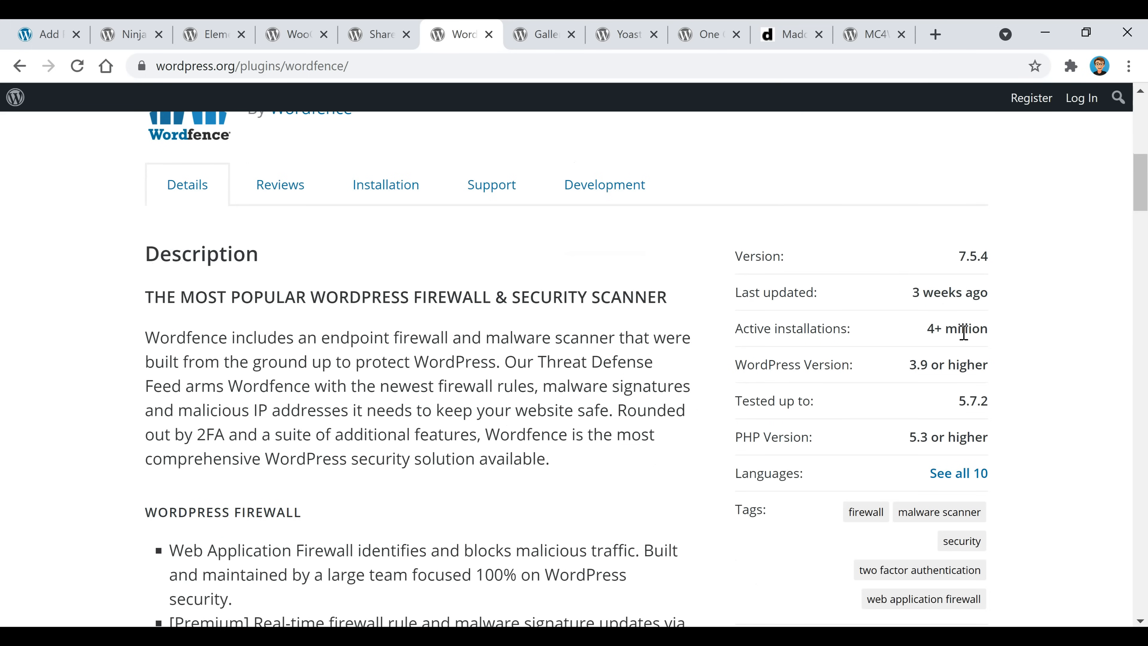
pyautogui.scroll(-8, 1003, 343)
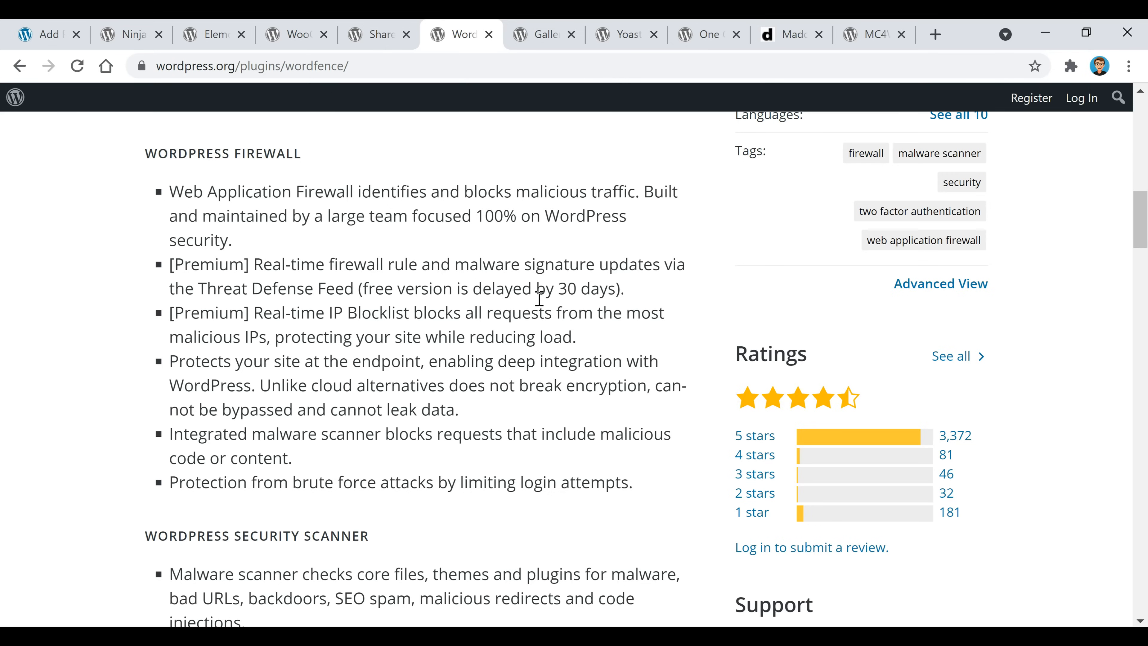
# Examine the Envira Photo Gallery plugin page on WordPress.org, including its description and version details.
pyautogui.click(545, 35)
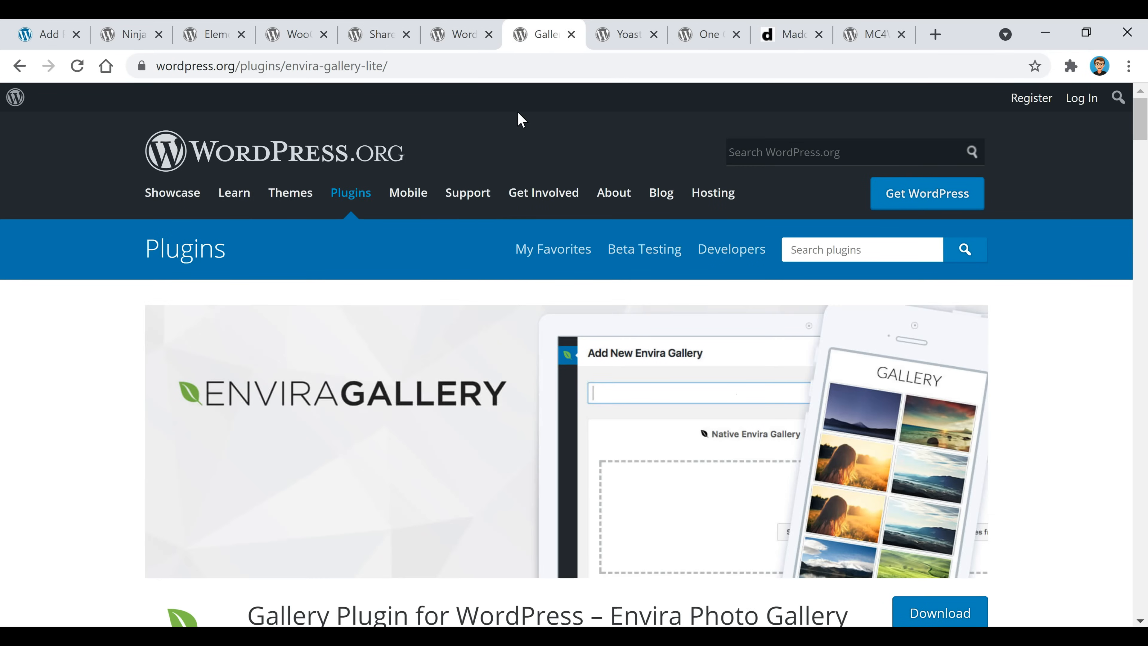
pyautogui.scroll(-2, 54, 419)
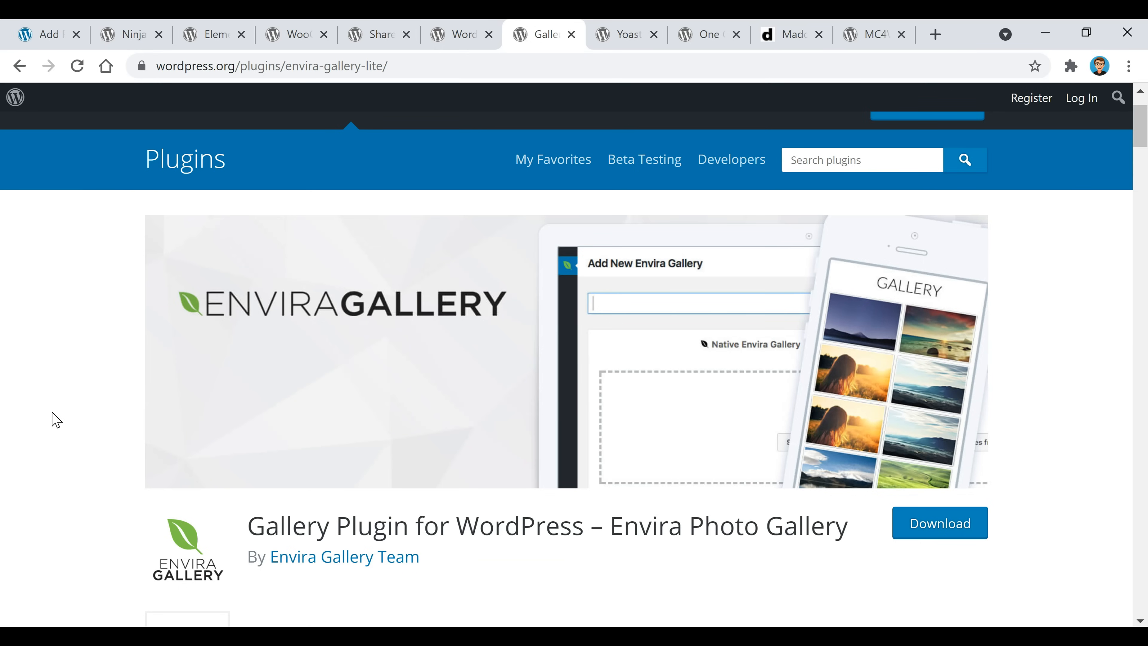
pyautogui.scroll(-10, 56, 420)
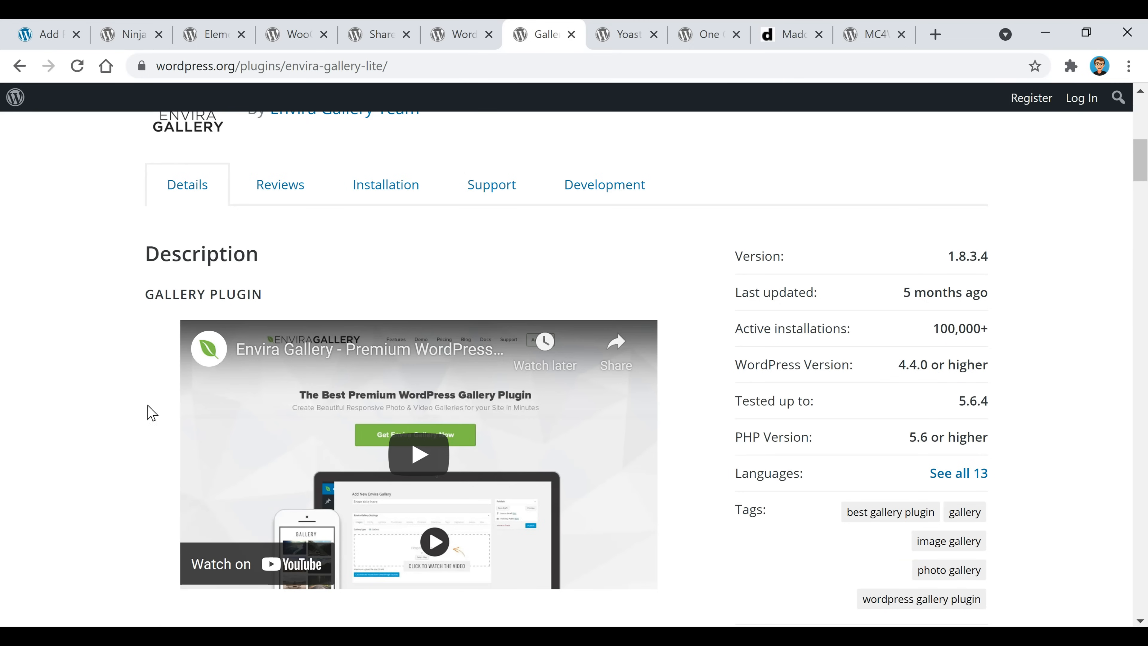
# Examine the Yoast SEO plugin page on WordPress.org, including its description, active installations and ratings.
pyautogui.click(631, 46)
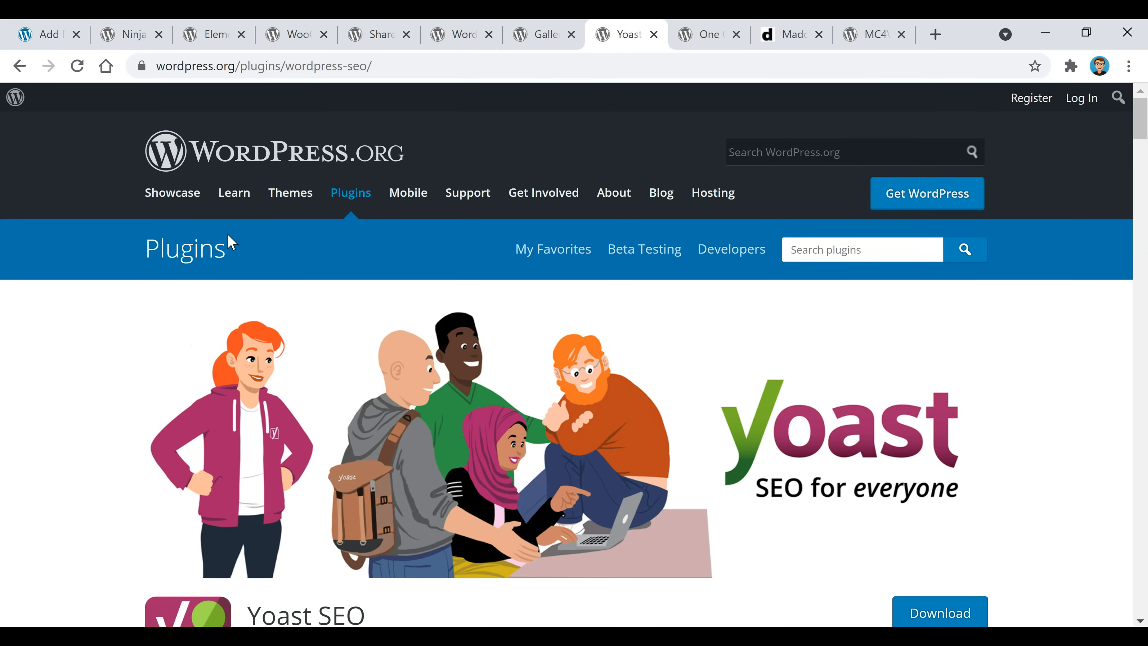
pyautogui.scroll(-3, 101, 372)
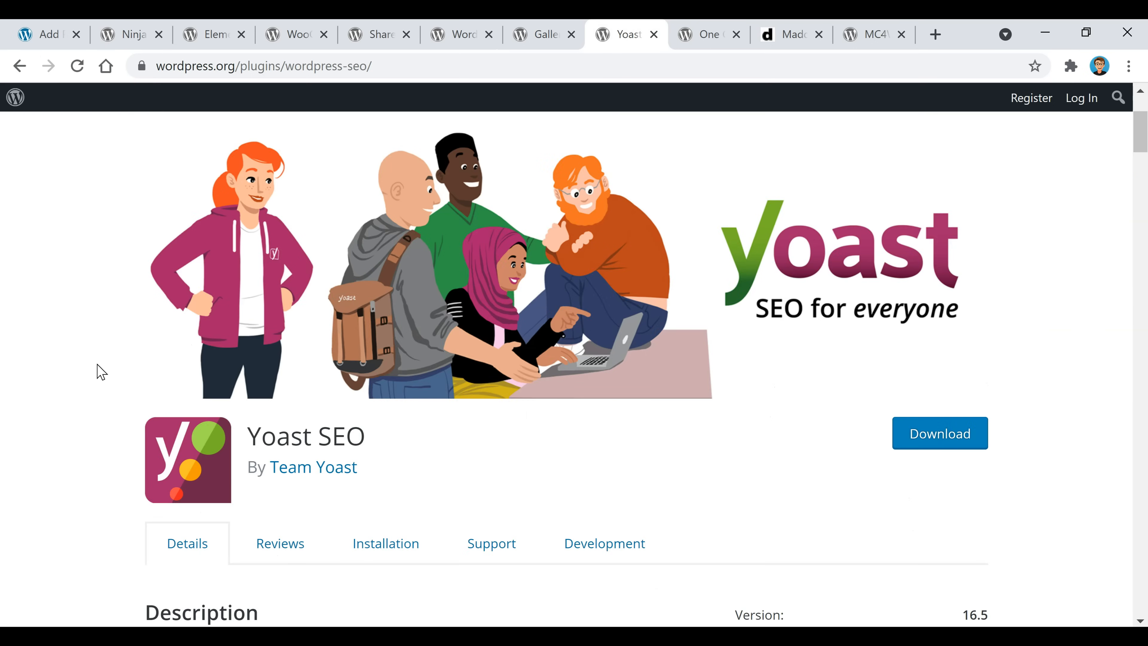
pyautogui.scroll(-3, 102, 371)
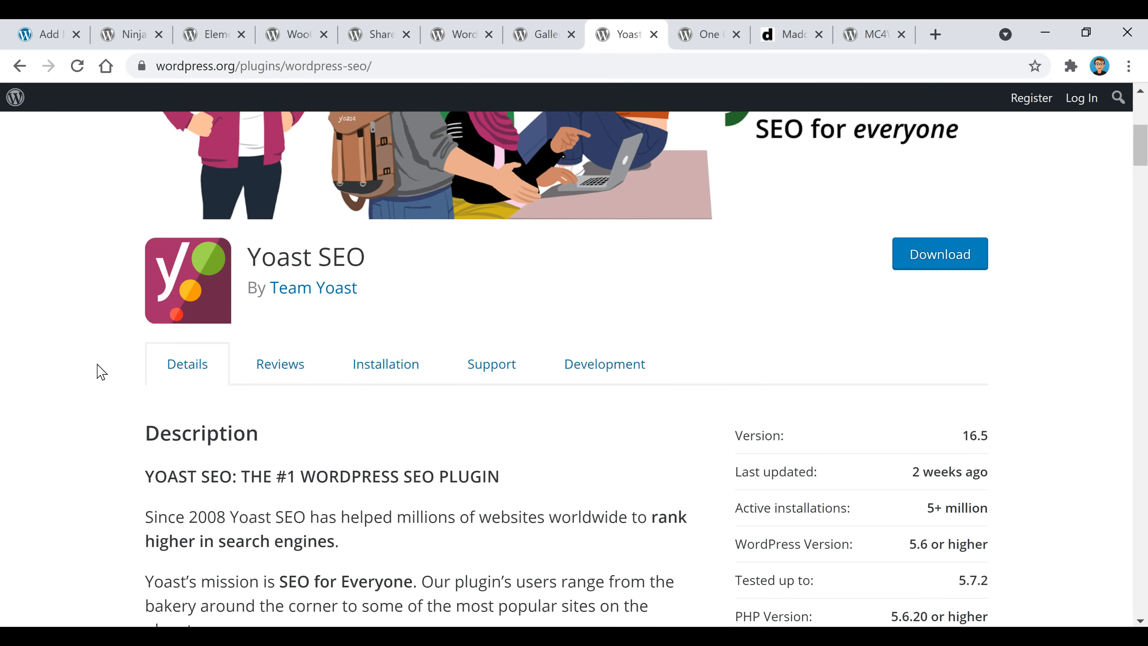
pyautogui.scroll(-2, 102, 372)
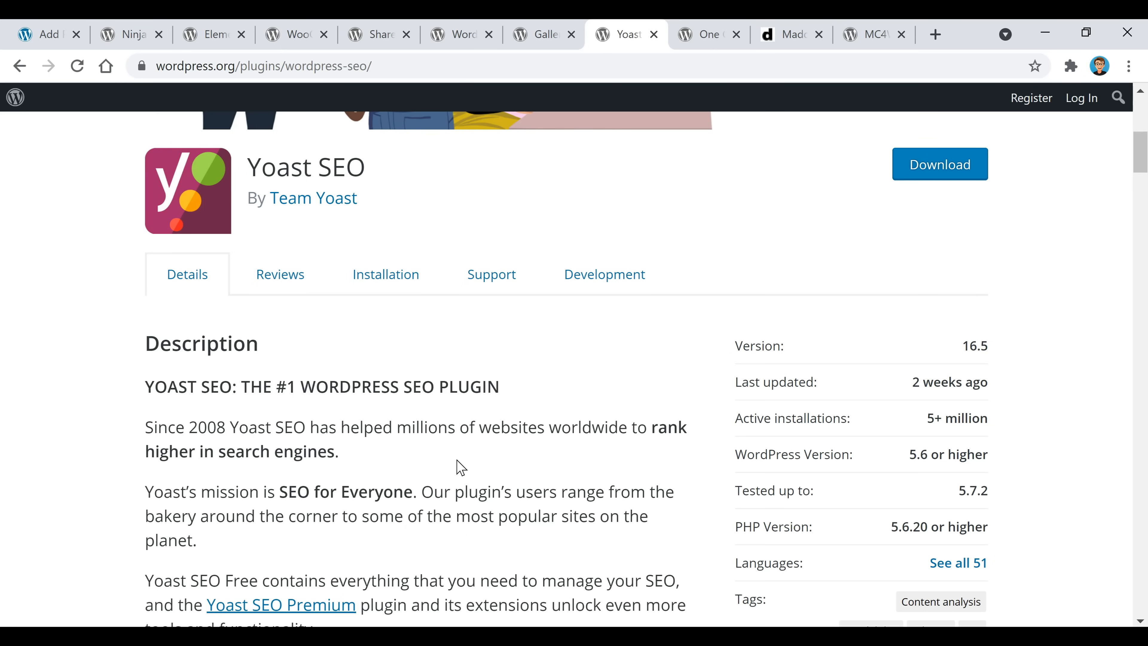
pyautogui.scroll(-4, 460, 465)
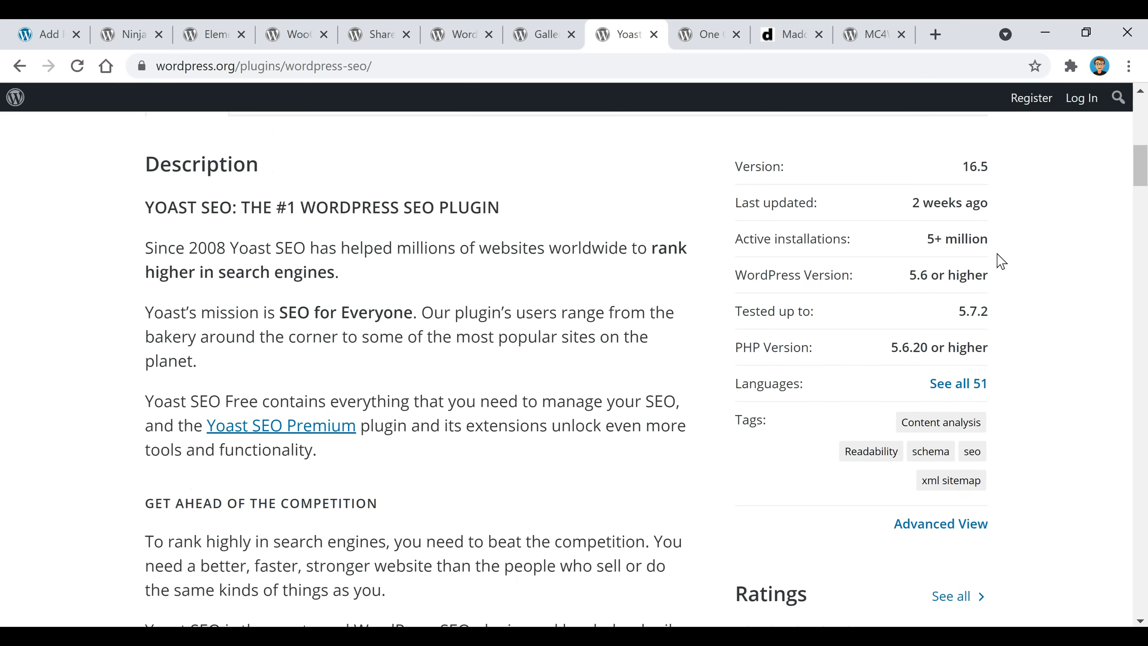
pyautogui.scroll(-4, 1080, 341)
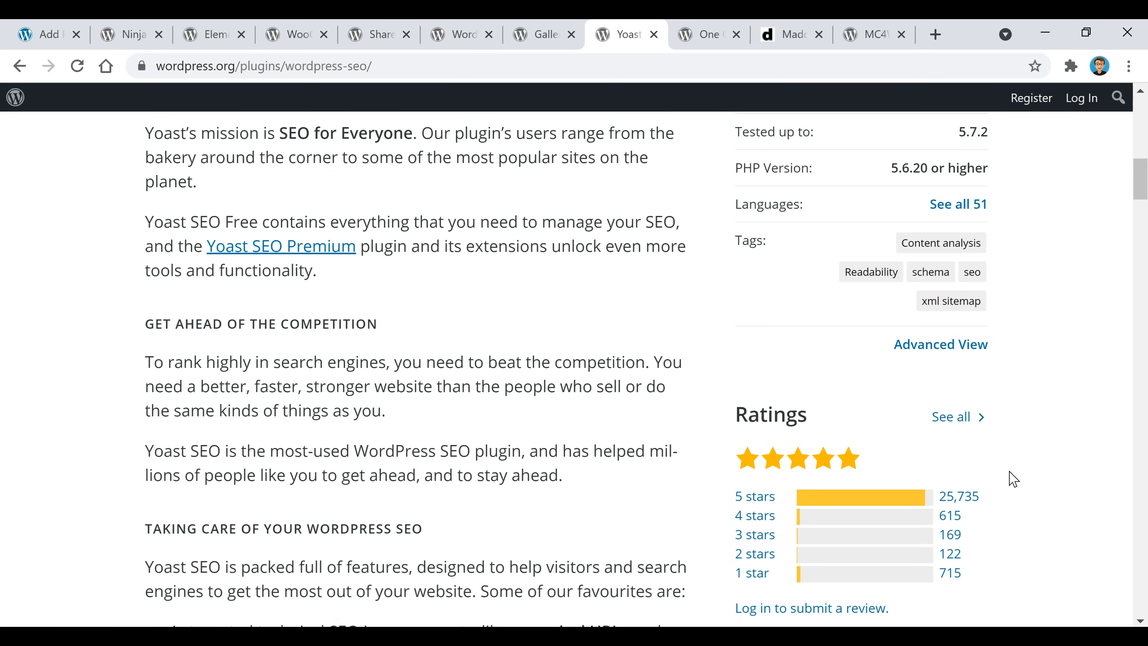
# Examine the One Click Demo Import plugin page and open the Madd Magazine theme's live demo to look through its layout.
pyautogui.click(710, 34)
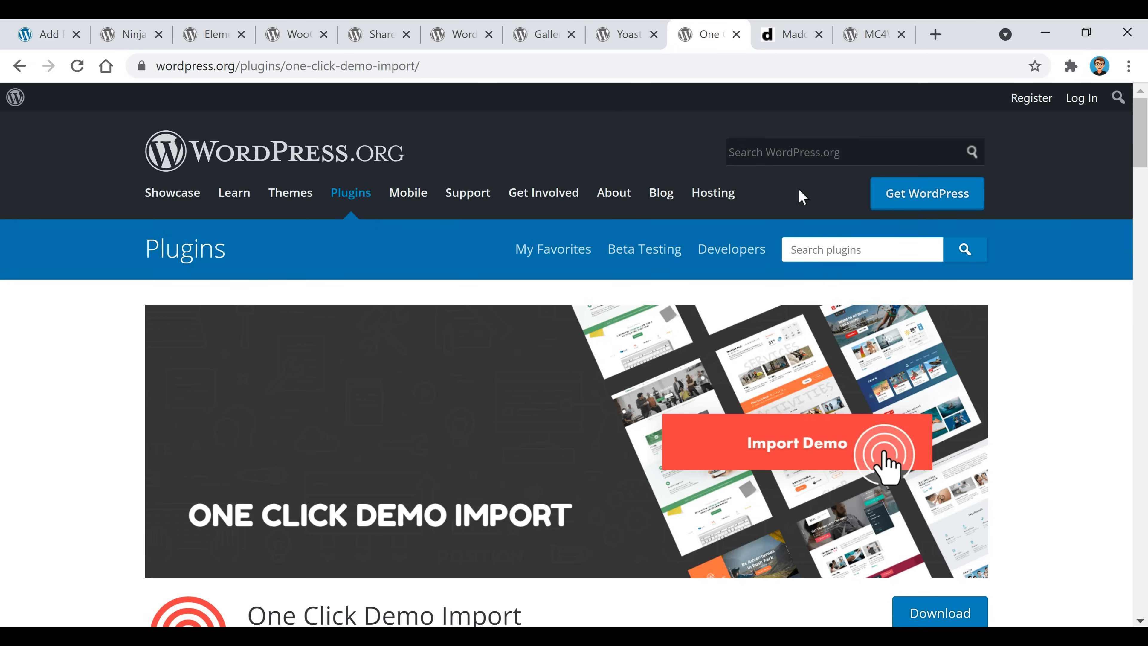
pyautogui.click(789, 37)
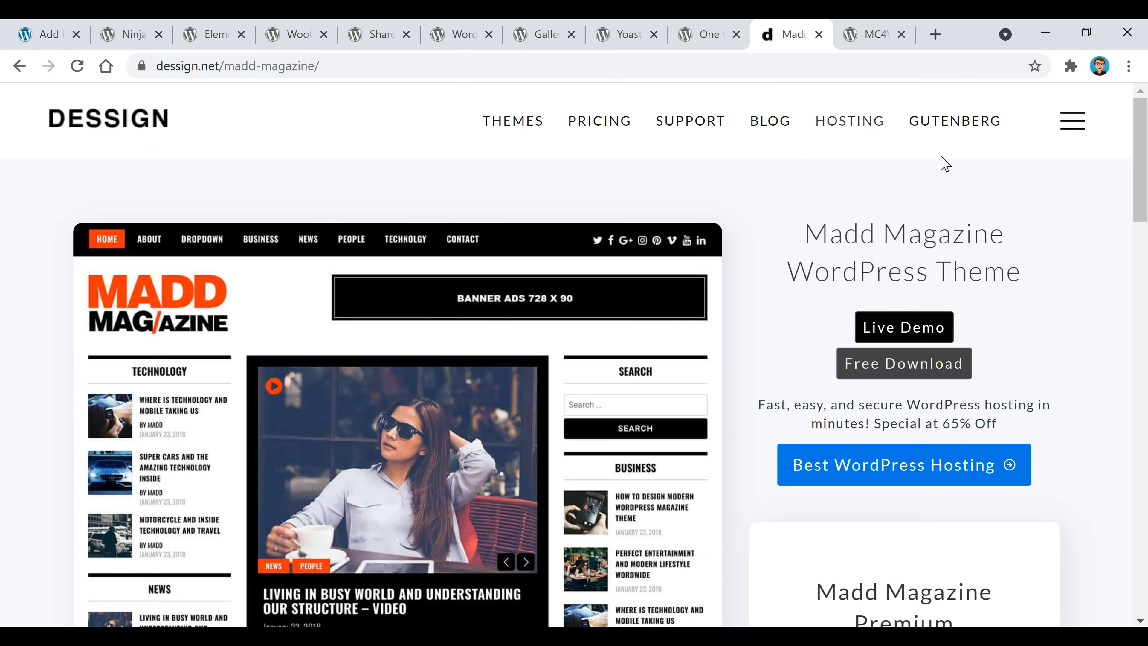
pyautogui.click(923, 333)
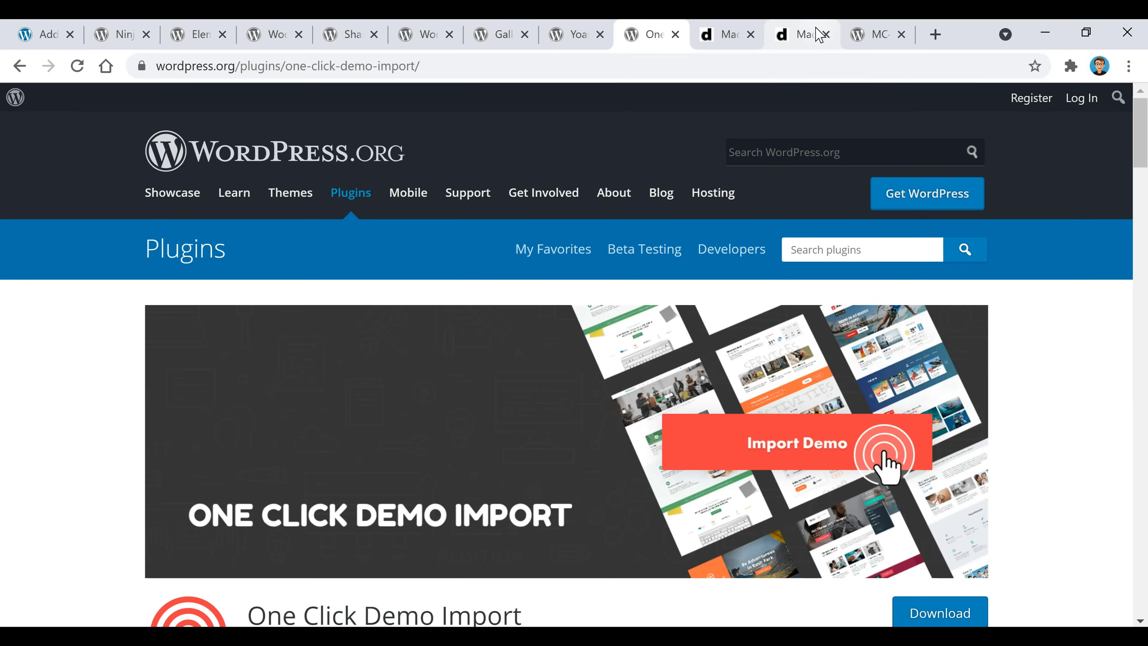
pyautogui.click(814, 34)
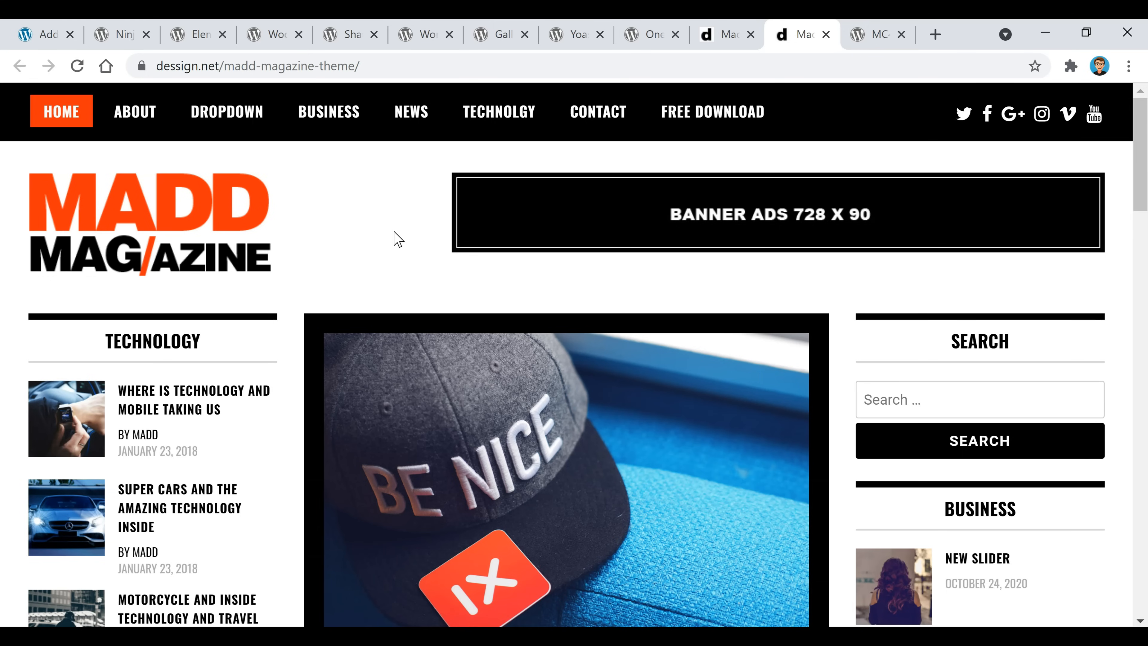
pyautogui.click(655, 35)
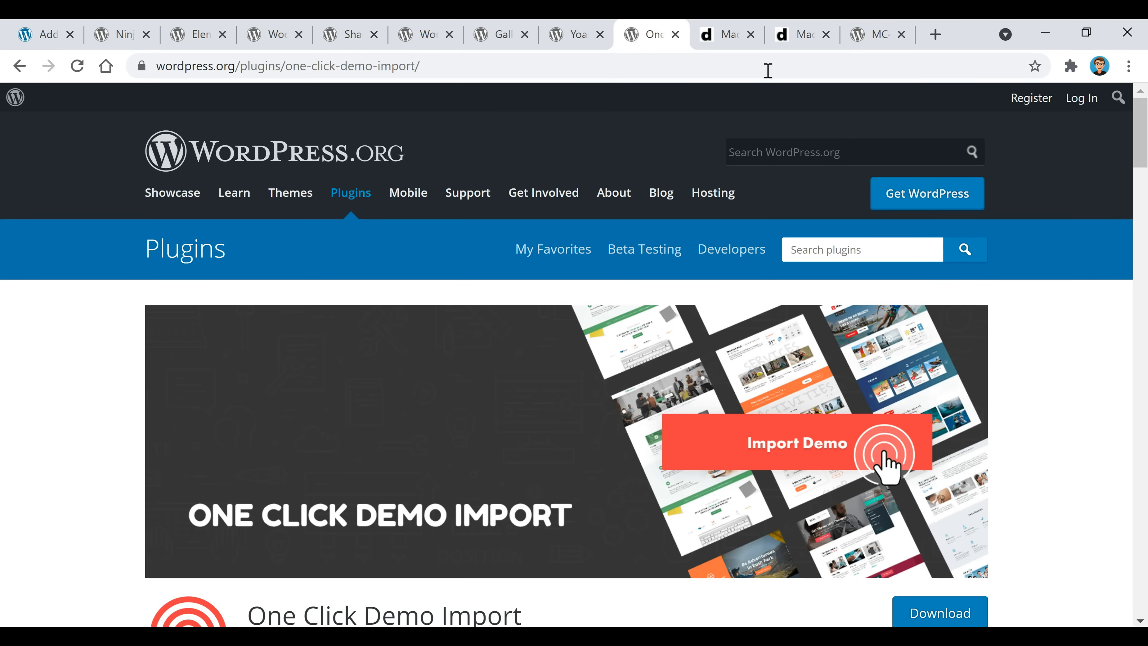
pyautogui.click(809, 34)
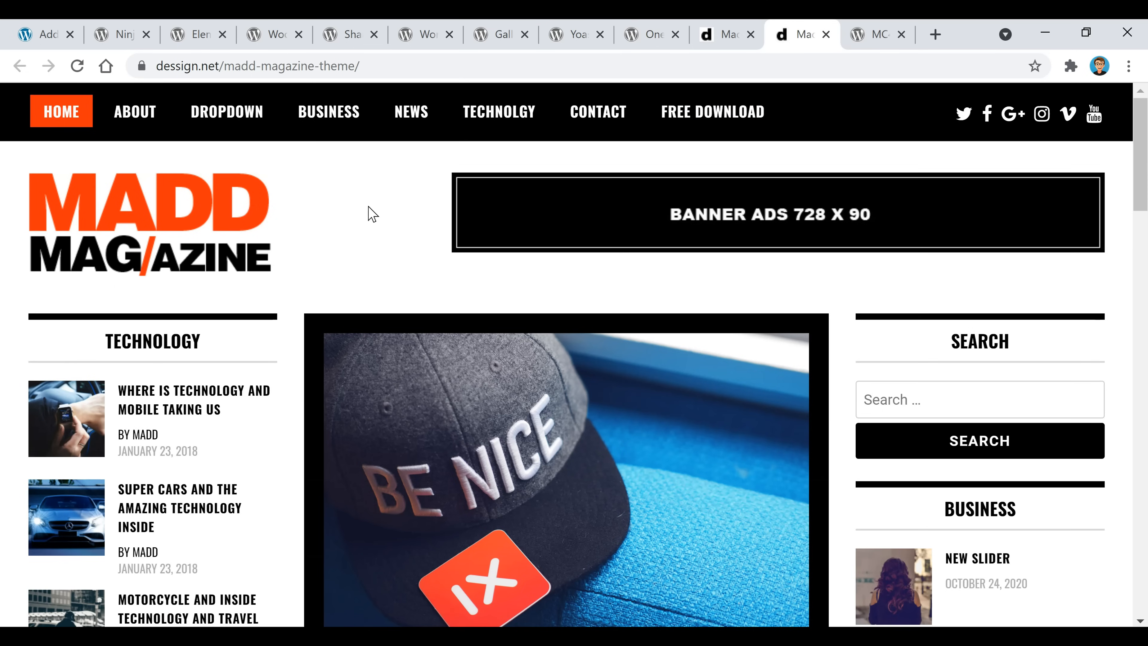
pyautogui.scroll(-10, 528, 338)
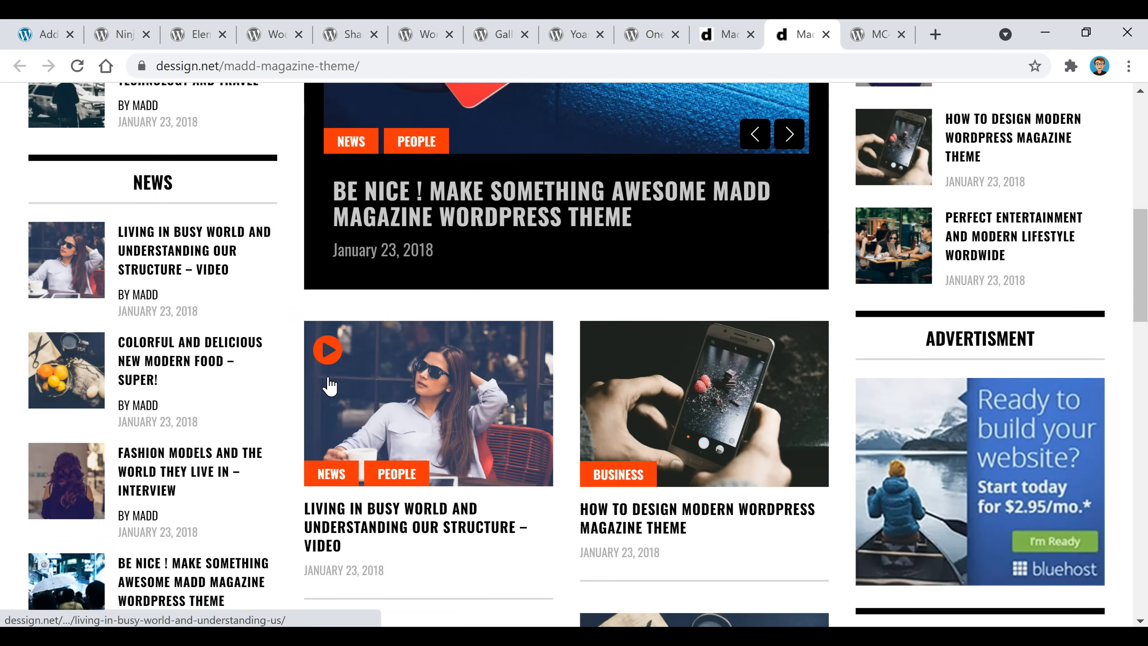
pyautogui.scroll(10, 323, 396)
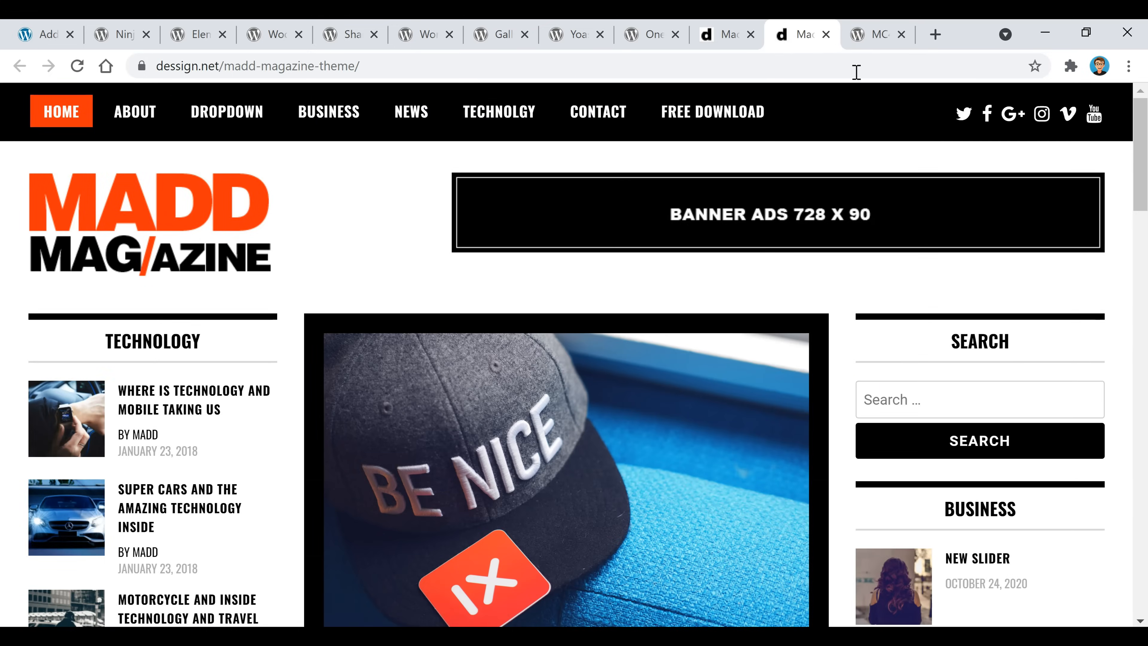
# Examine the MC4WP: Mailchimp for WordPress plugin page, including its description, version details and ratings.
pyautogui.click(876, 35)
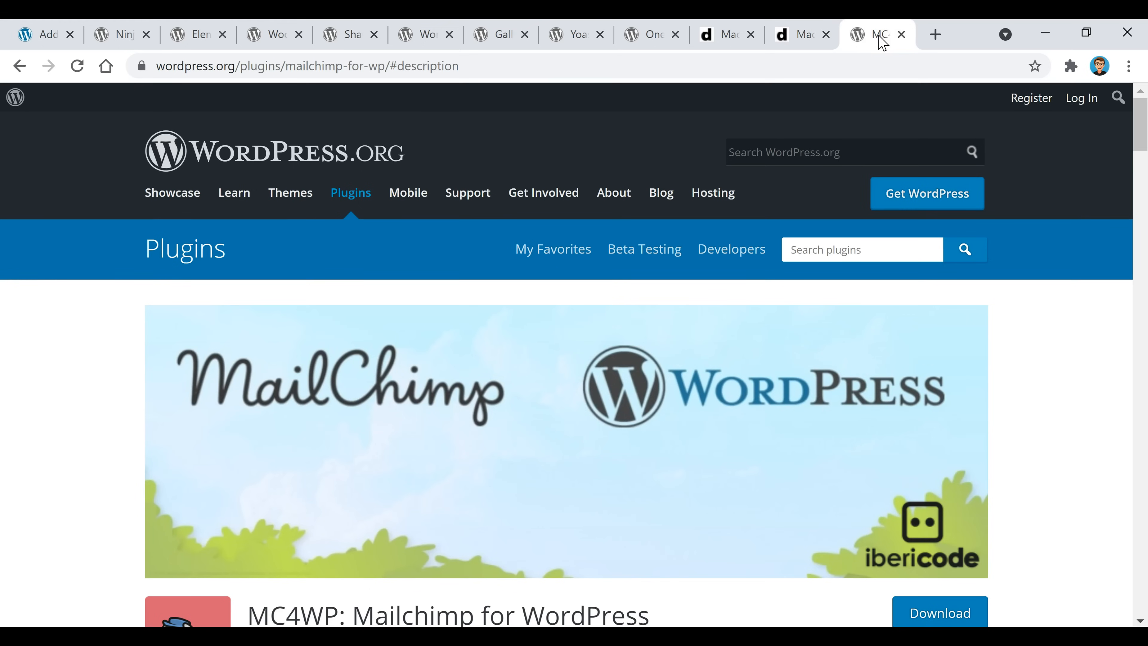
pyautogui.click(131, 38)
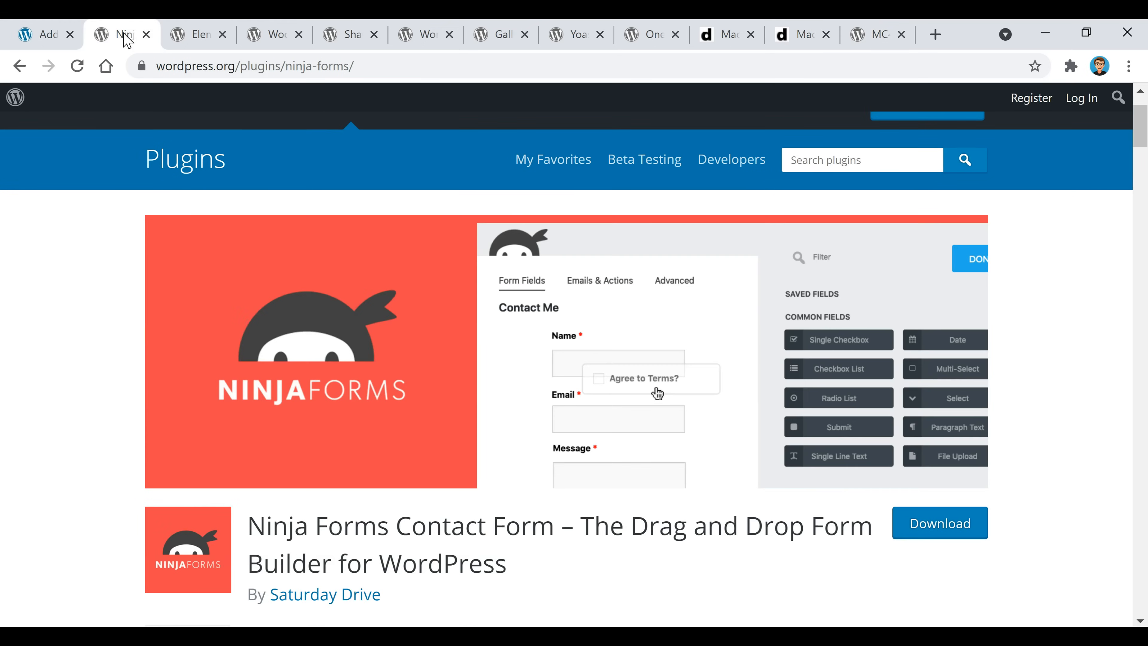
pyautogui.click(886, 37)
pyautogui.scroll(-8, 114, 351)
pyautogui.scroll(-2, 114, 351)
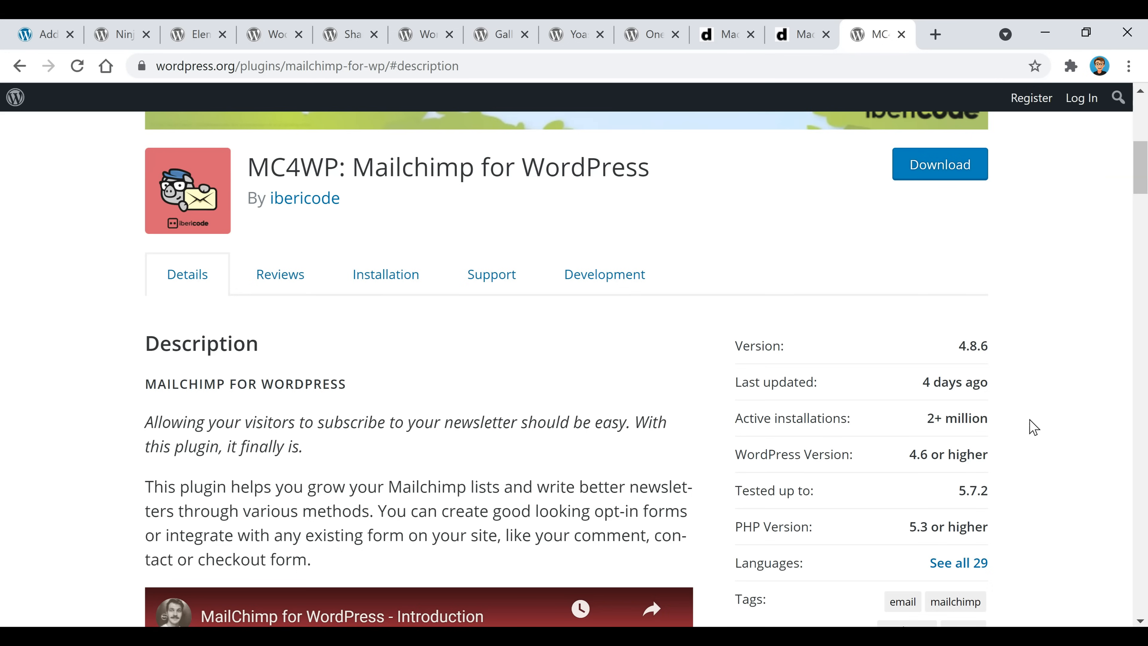
pyautogui.scroll(-1, 995, 425)
pyautogui.scroll(-5, 966, 425)
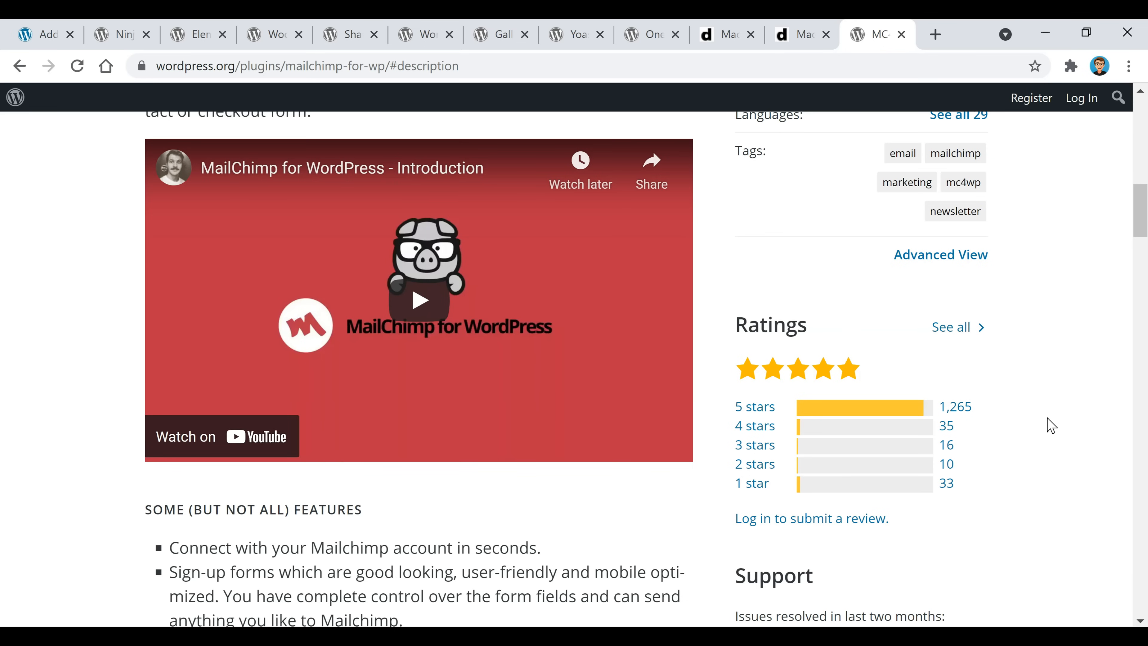
pyautogui.scroll(5, 1044, 441)
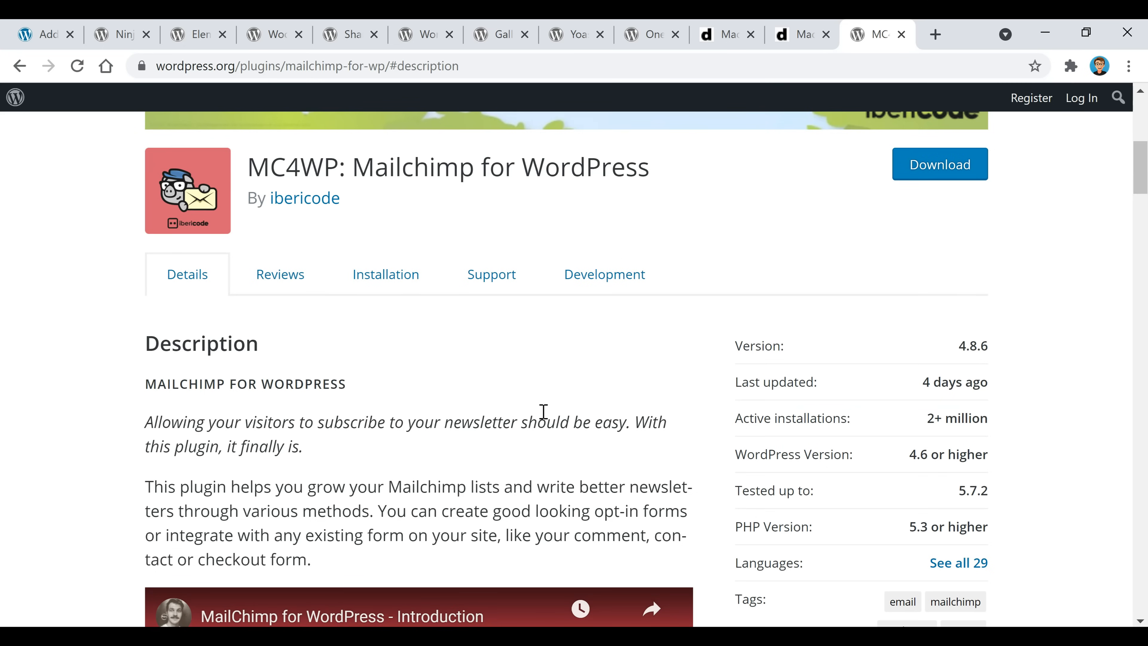
# Return to the site's WordPress admin and open the Dashboard home page.
pyautogui.click(44, 35)
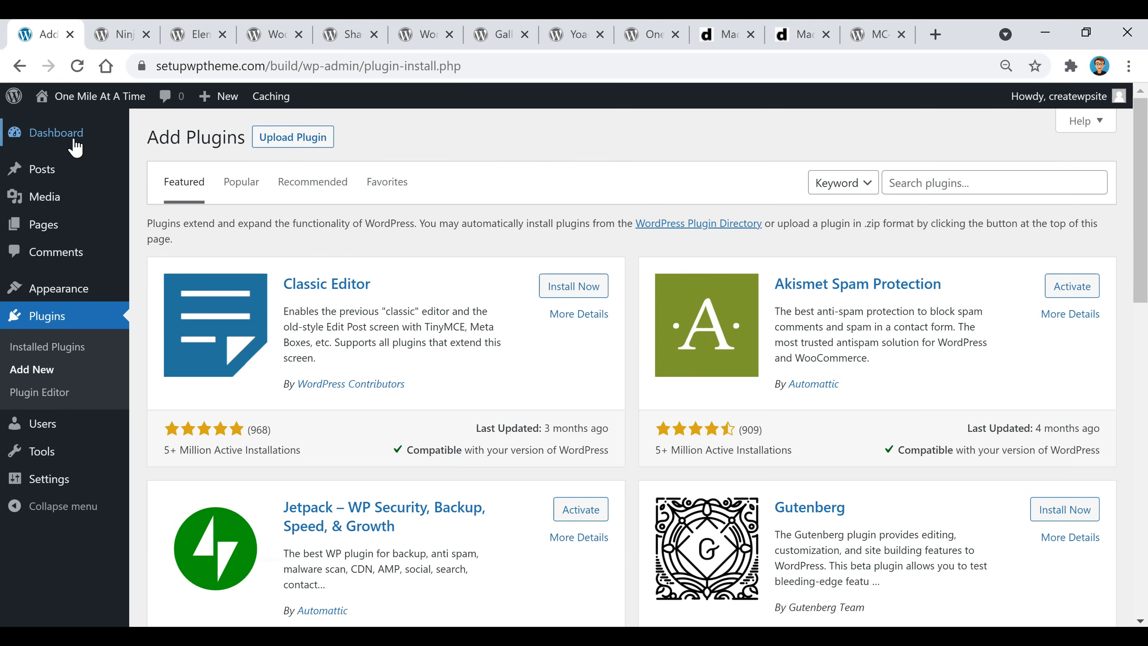
pyautogui.moveTo(45, 133)
pyautogui.click(172, 157)
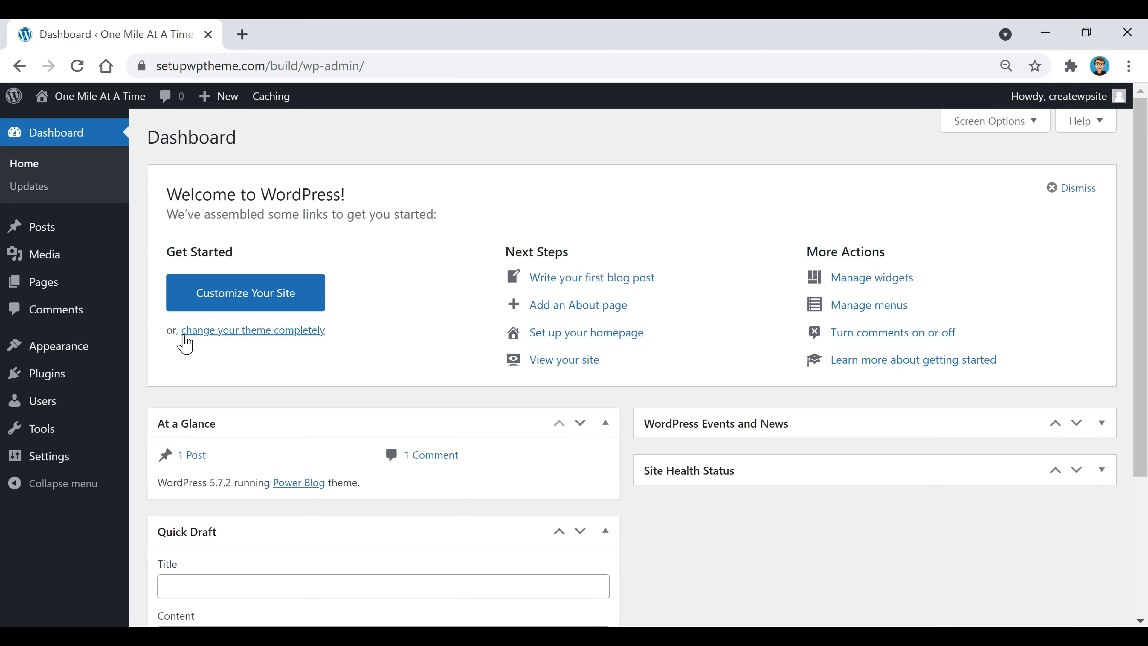
# Open the site's list of posts and start a new blog post.
pyautogui.moveTo(33, 234)
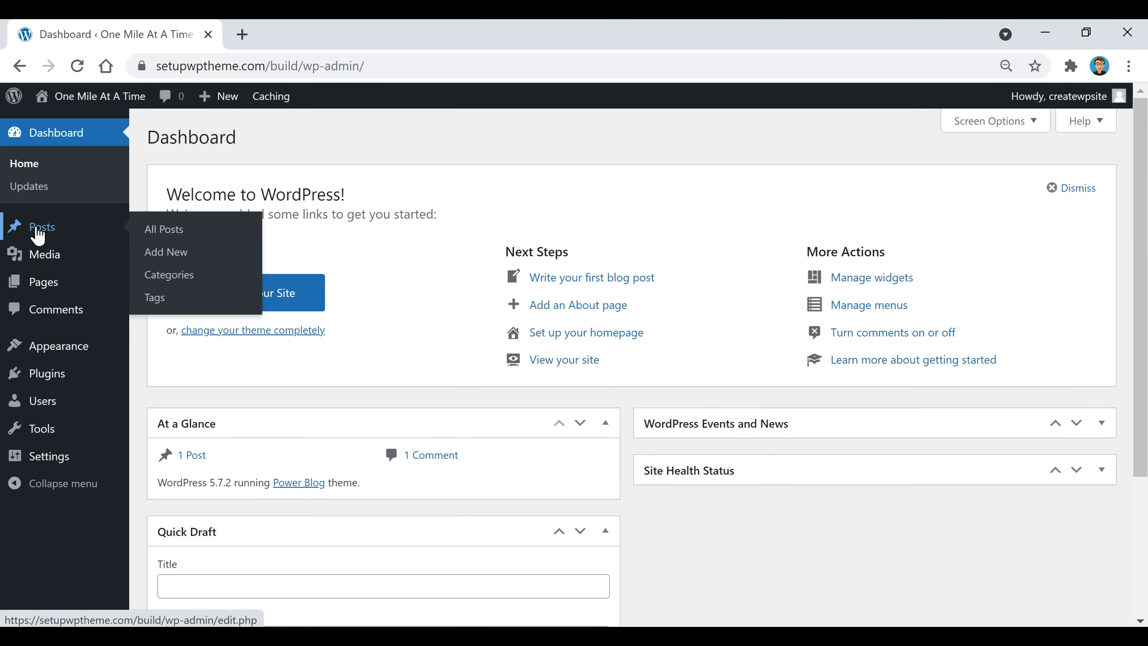
pyautogui.click(43, 233)
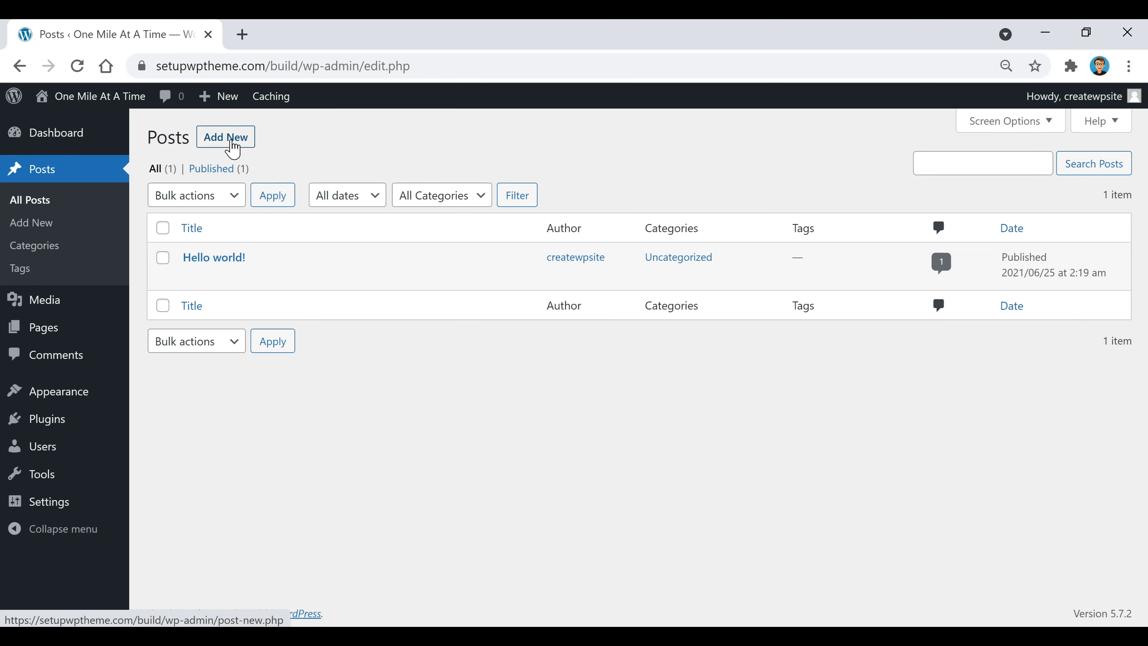
pyautogui.click(232, 142)
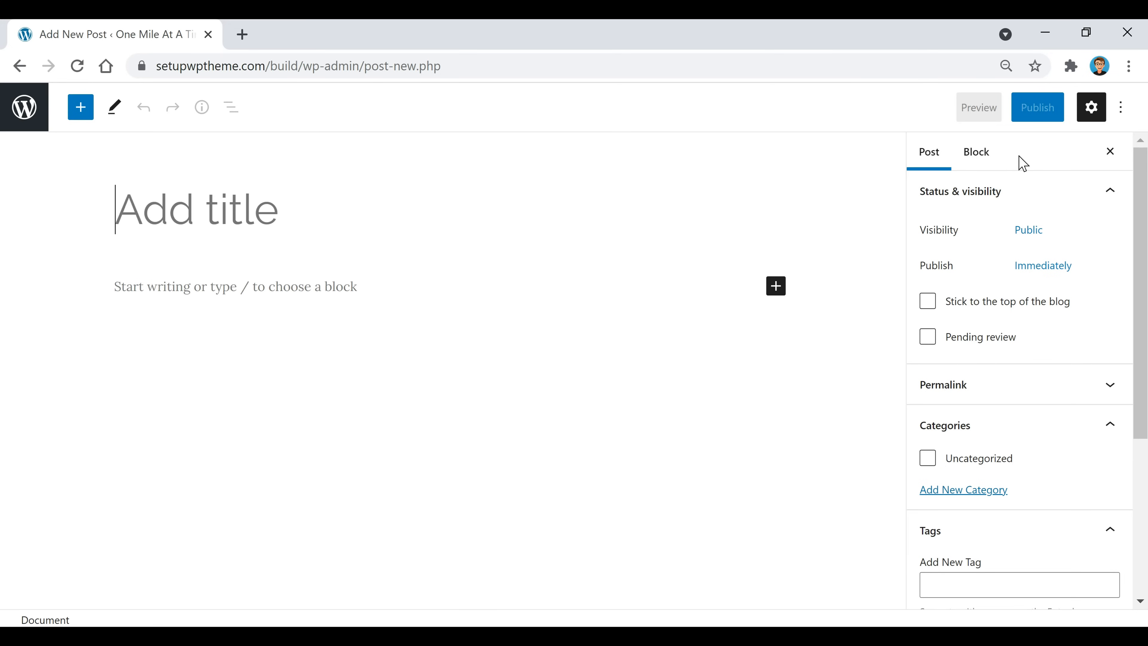
# Examine the post settings, including visibility, permalink, categories, tags and featured image, as well as the block settings.
pyautogui.click(1093, 120)
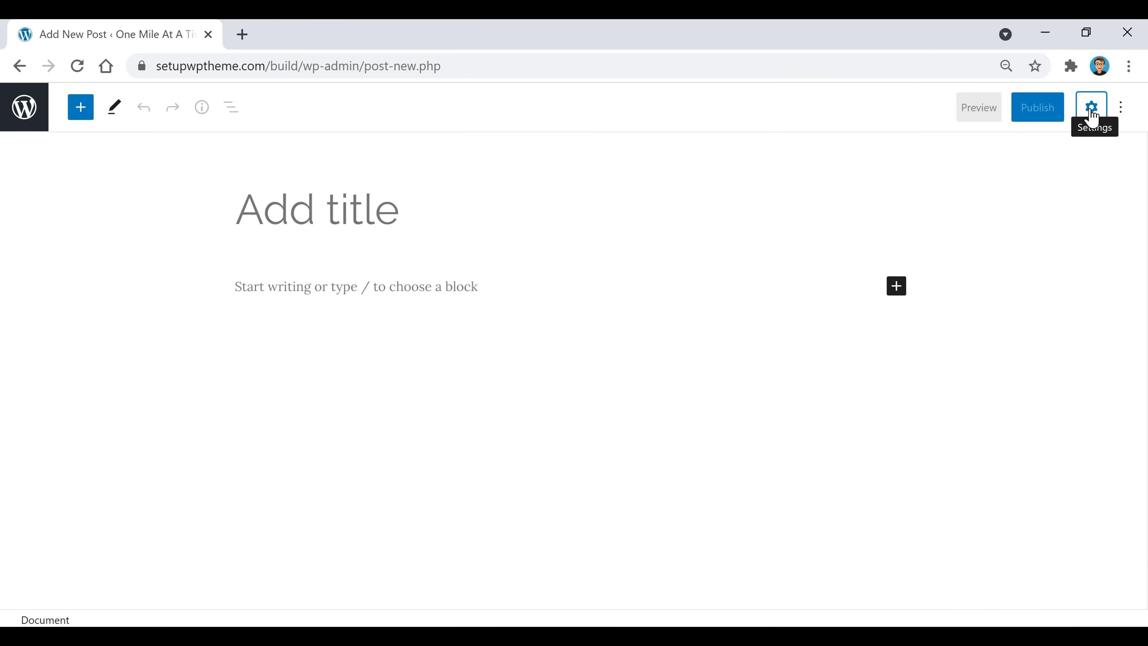
pyautogui.click(1092, 109)
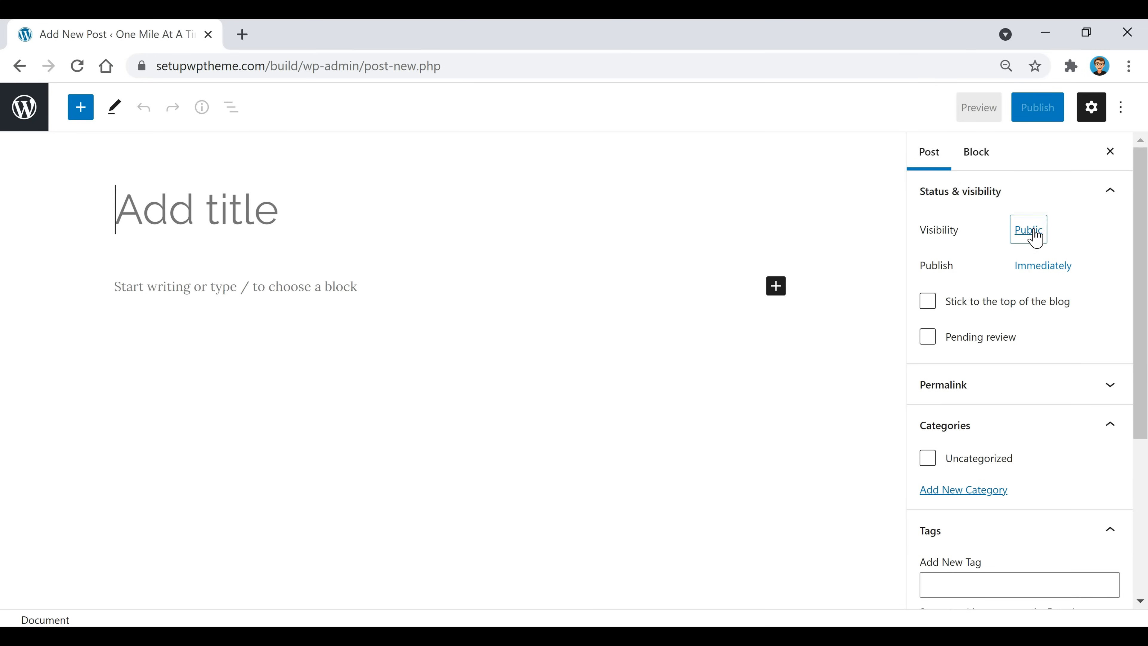
pyautogui.scroll(-2, 1022, 300)
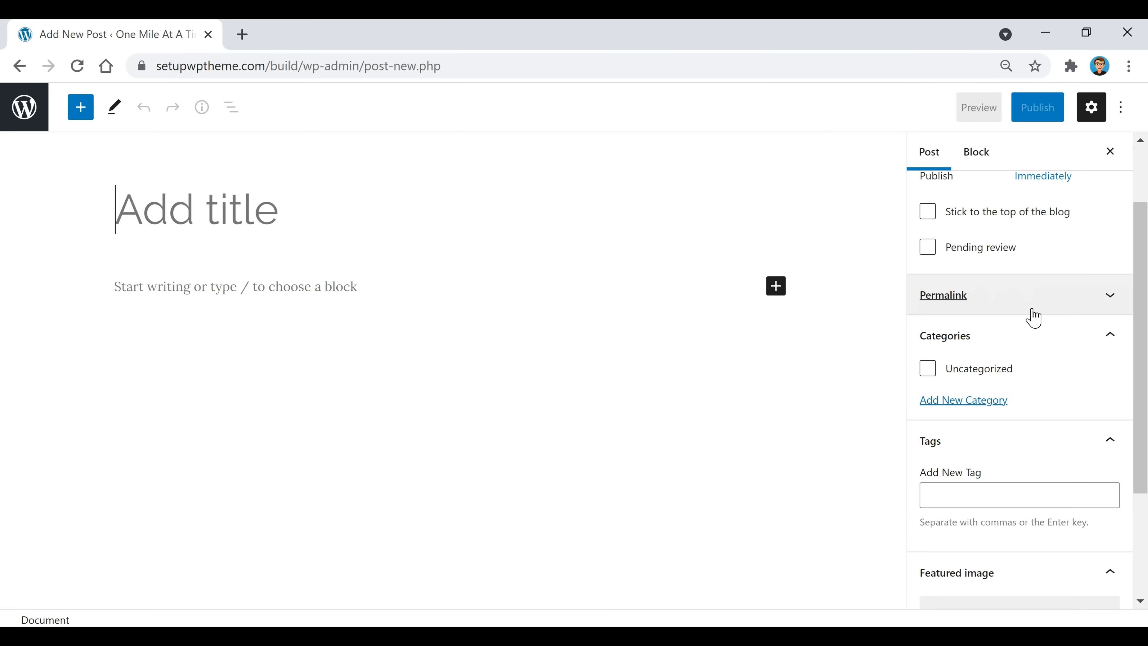
pyautogui.click(1062, 302)
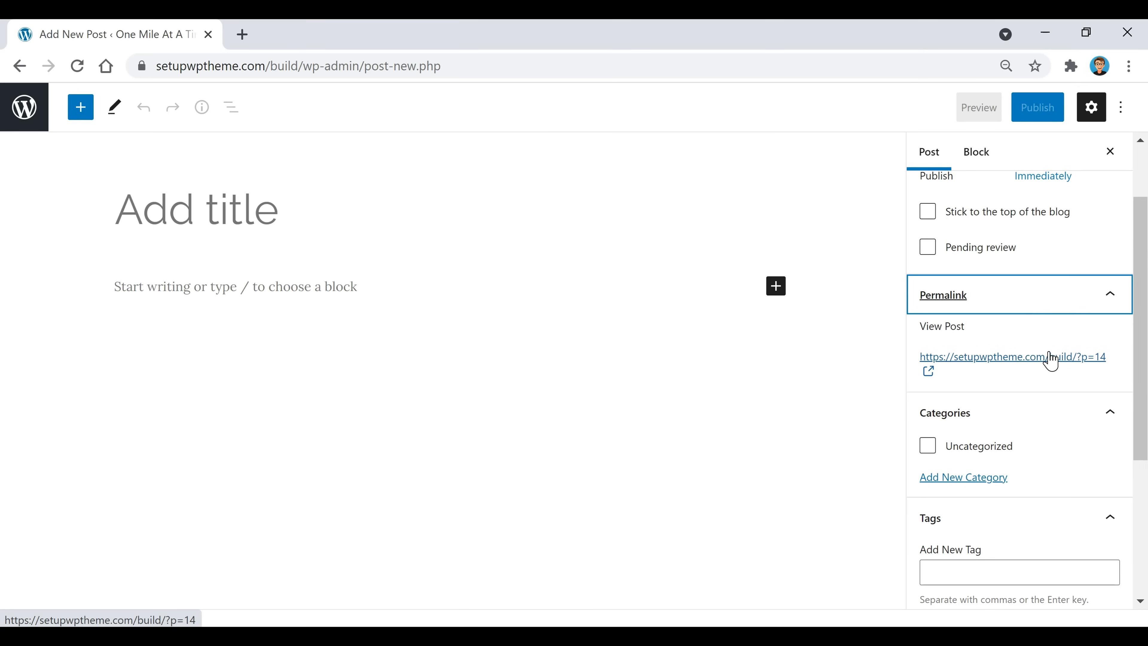
pyautogui.click(1018, 296)
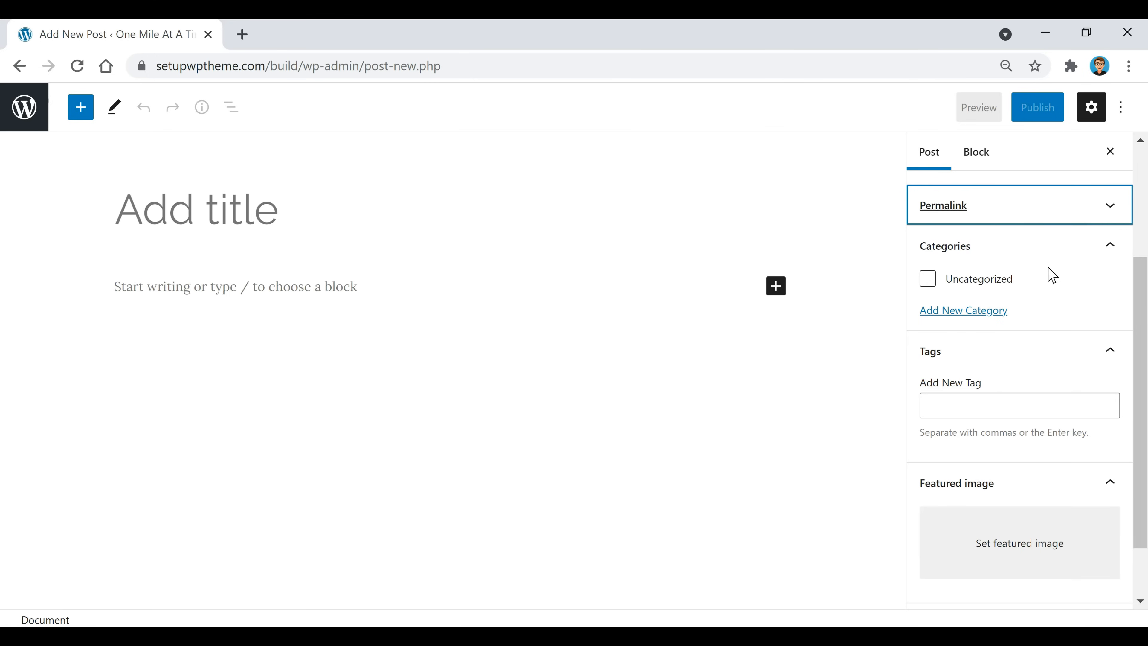
pyautogui.scroll(-1, 1037, 362)
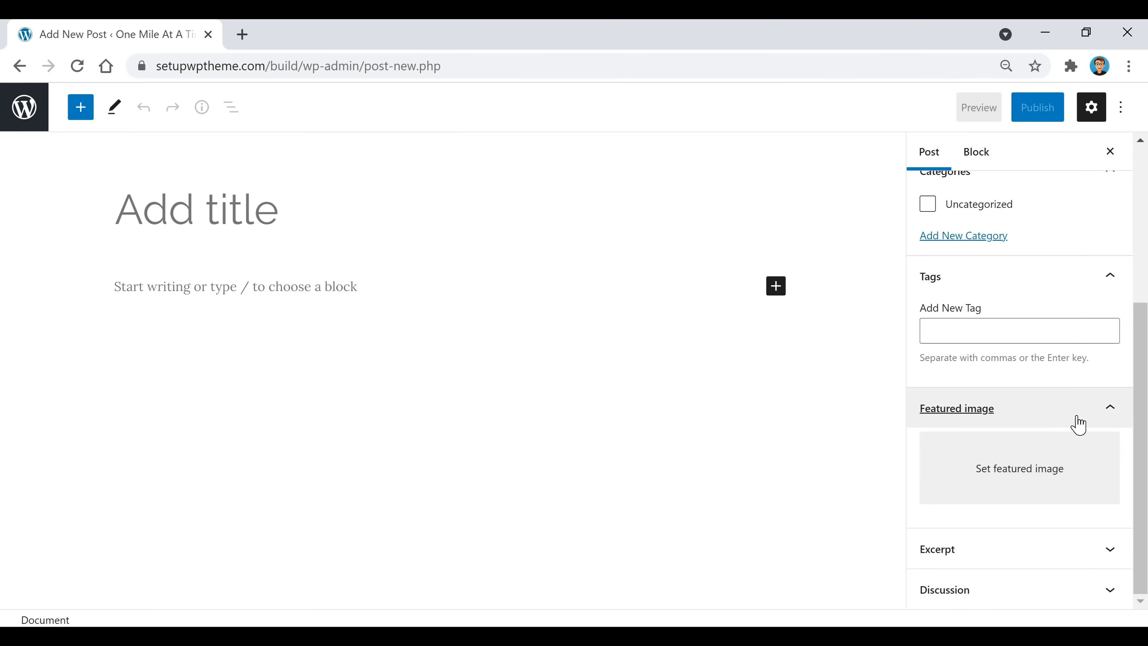
pyautogui.scroll(5, 1059, 321)
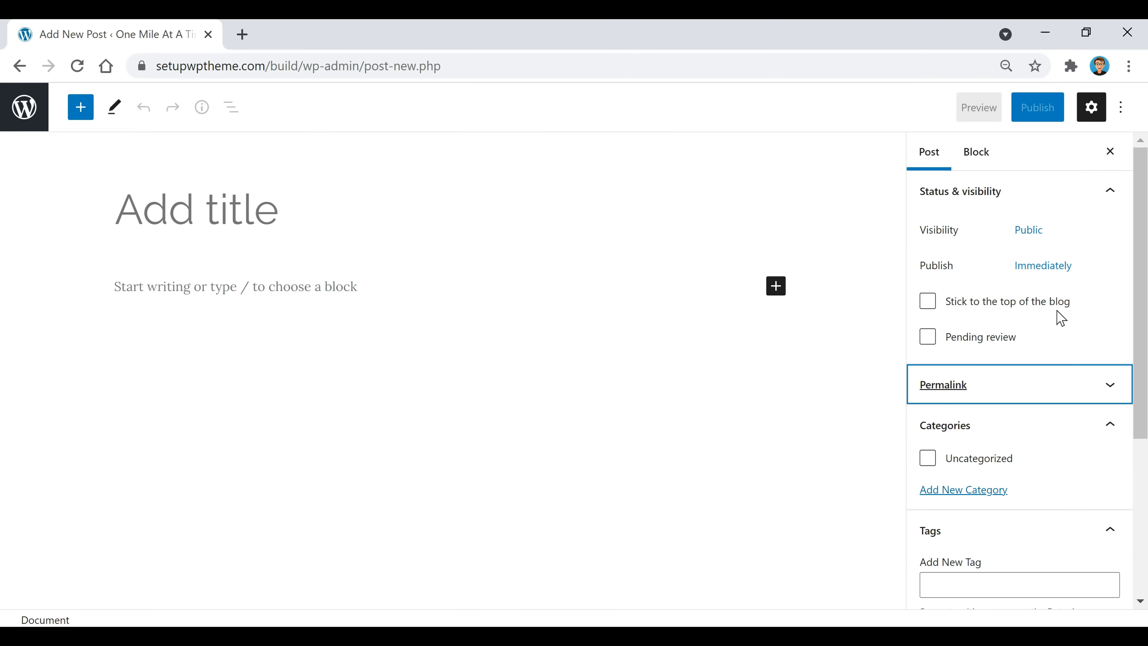
pyautogui.click(975, 159)
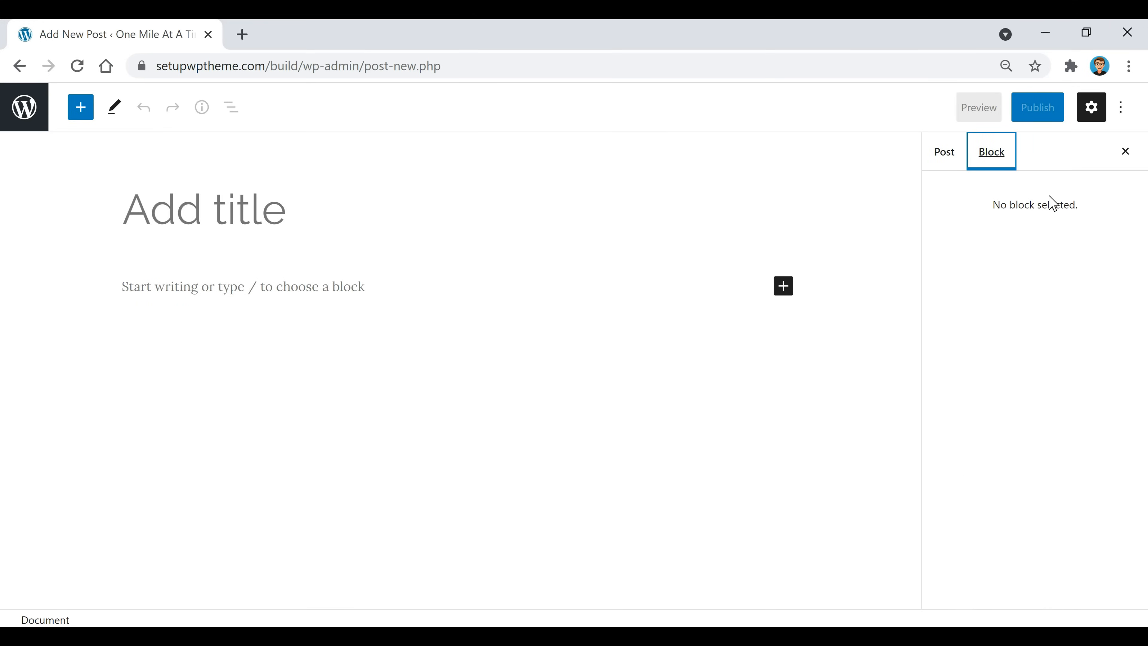
pyautogui.click(942, 154)
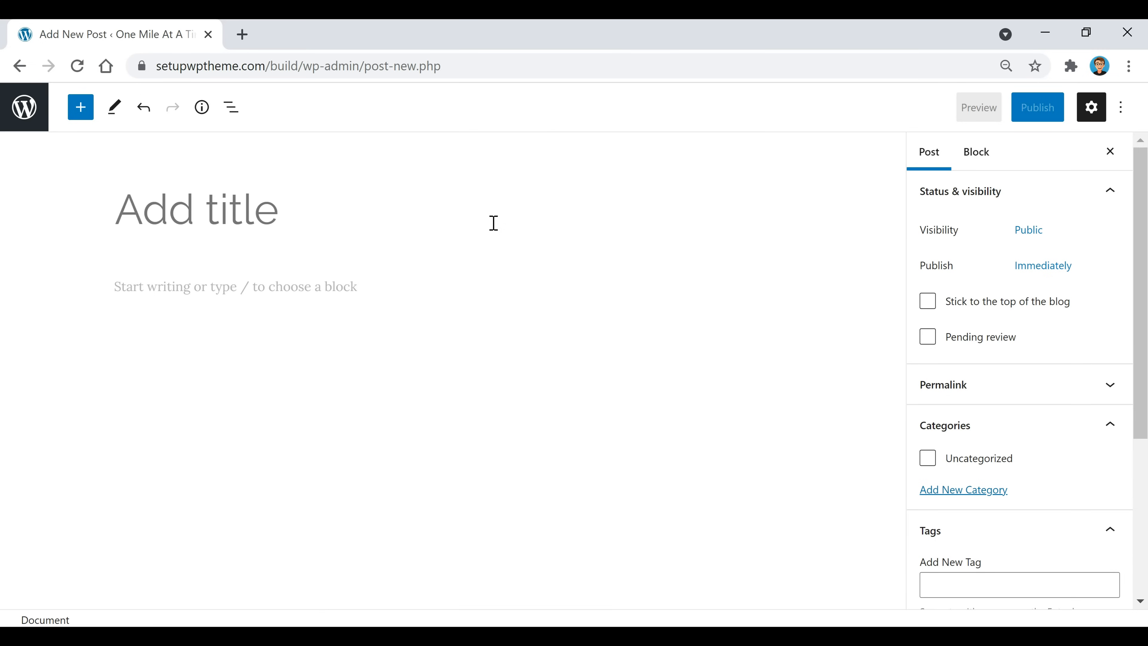
# Title the post "My Top 5 Favorite National Parks" and paste the copied article text into its body.
pyautogui.click(454, 220)
pyautogui.write('My Top 5 Favorite National Parks')
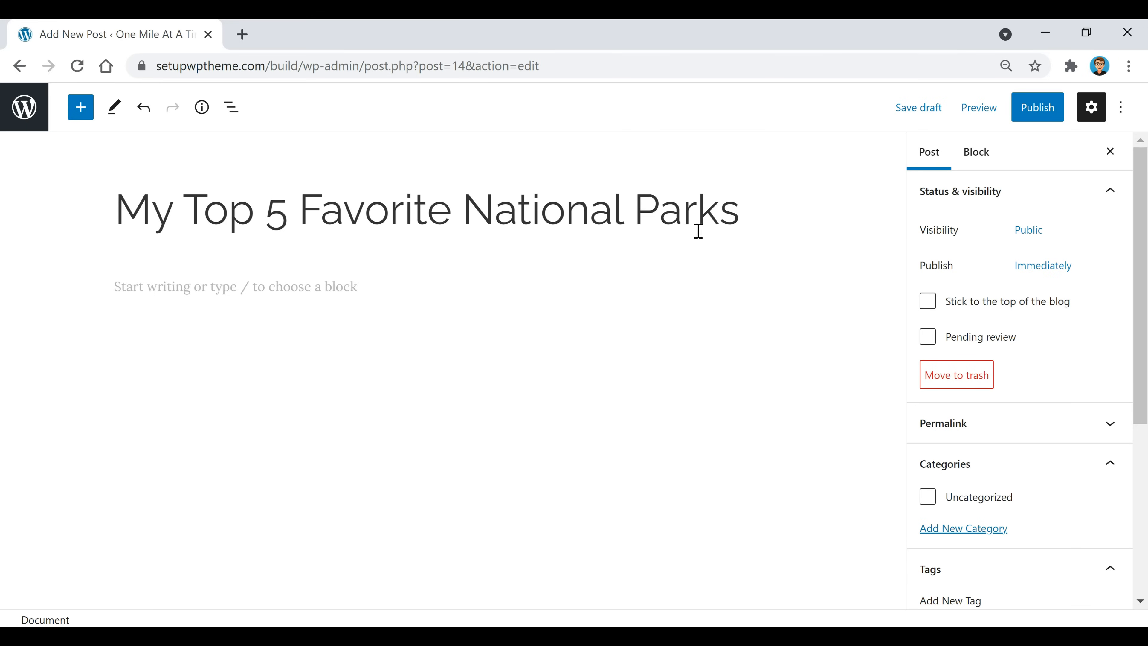
pyautogui.click(363, 293)
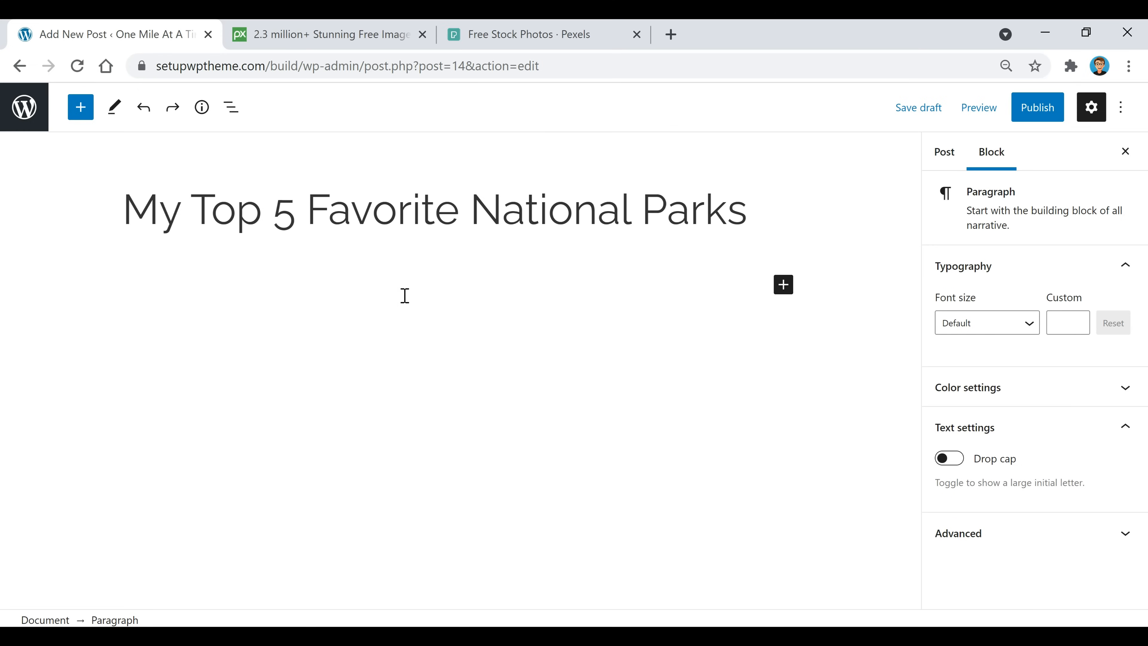
pyautogui.hotkey('ctrl', 'v')
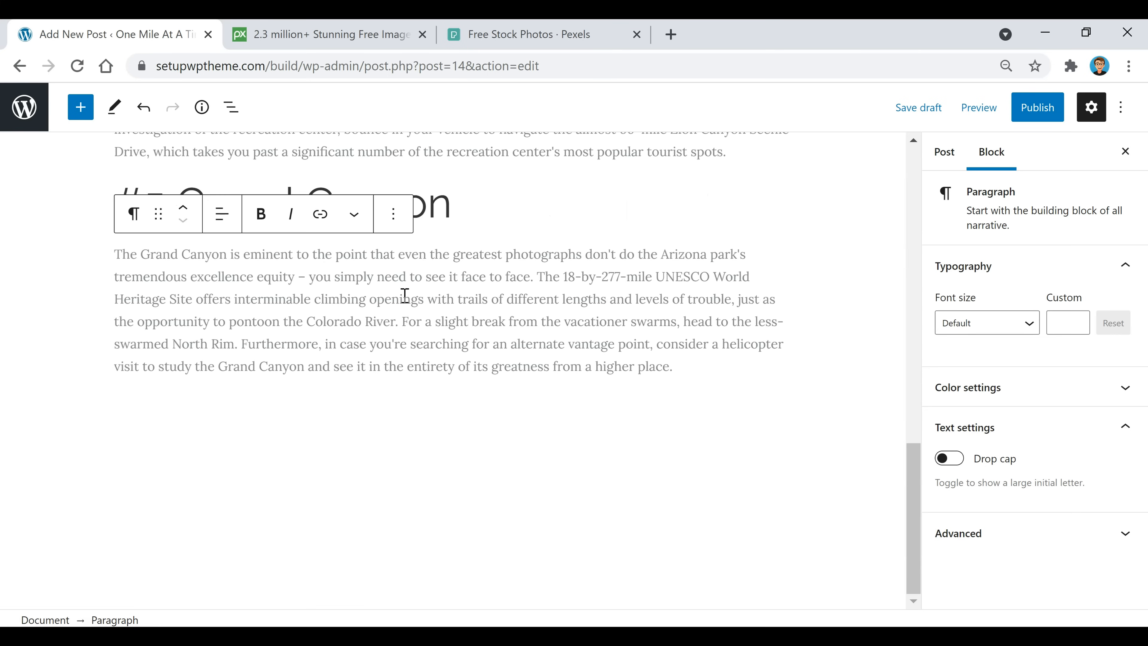
pyautogui.scroll(10, 578, 393)
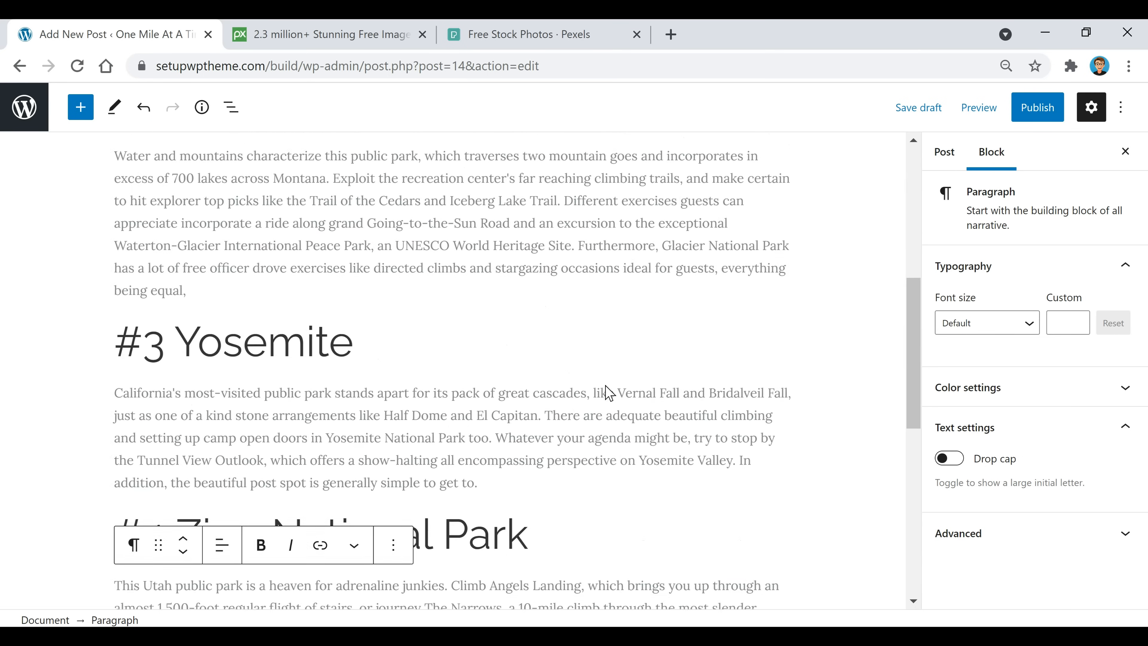
pyautogui.scroll(8, 607, 386)
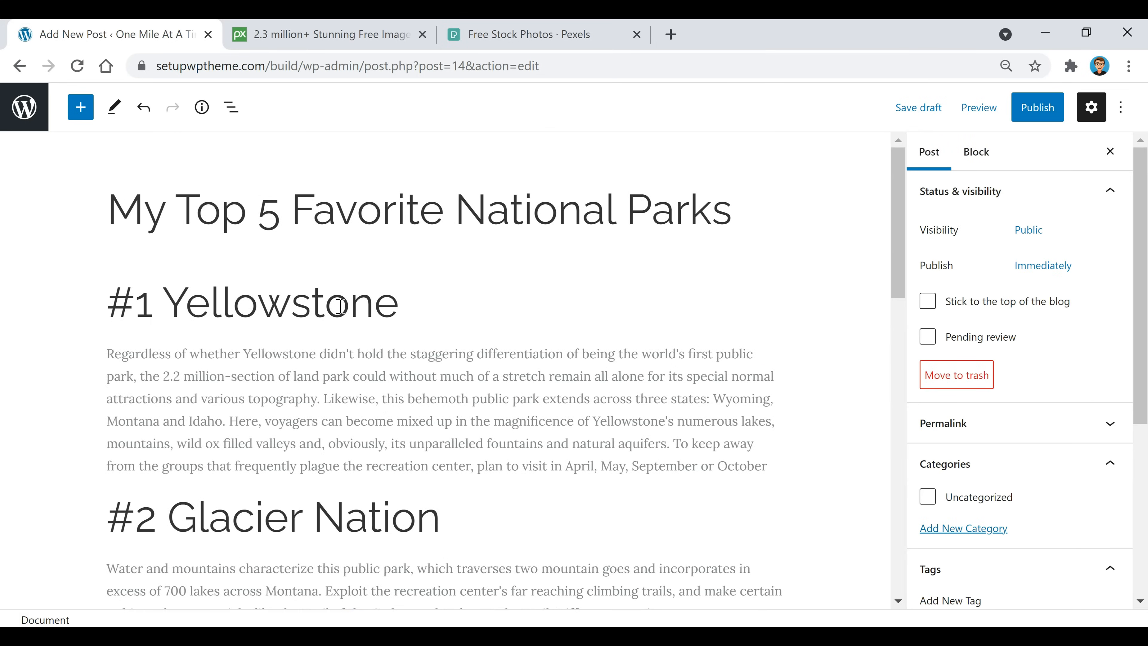
# Change the "#1 Yellowstone" heading to level H3 and make it bold.
pyautogui.click(221, 300)
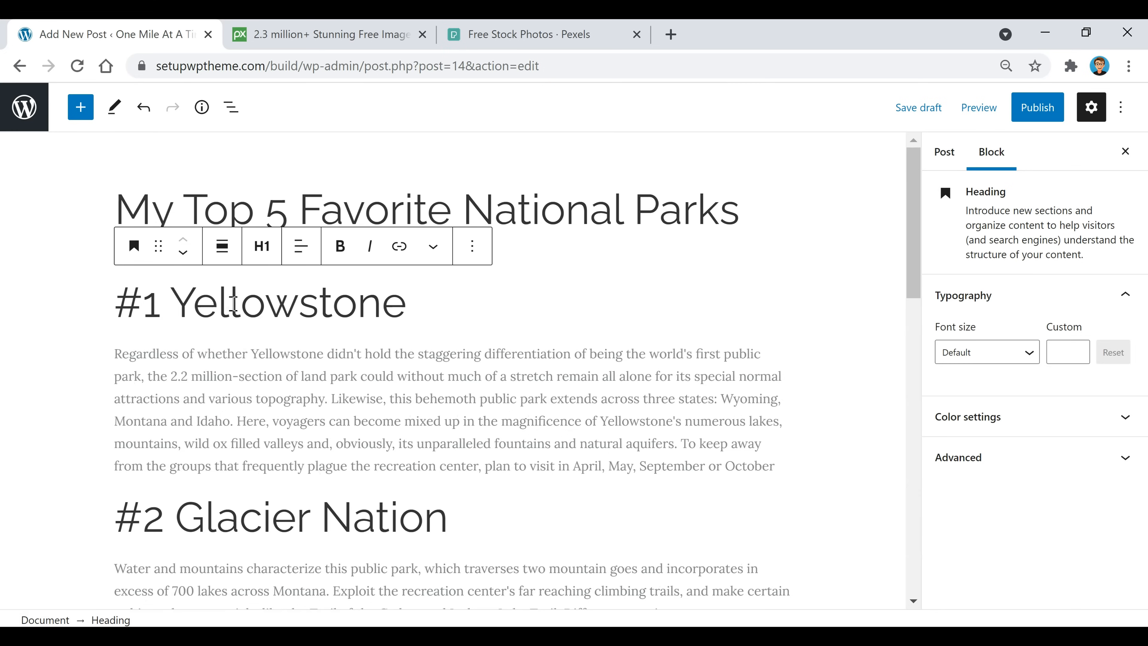
pyautogui.tripleClick(293, 308)
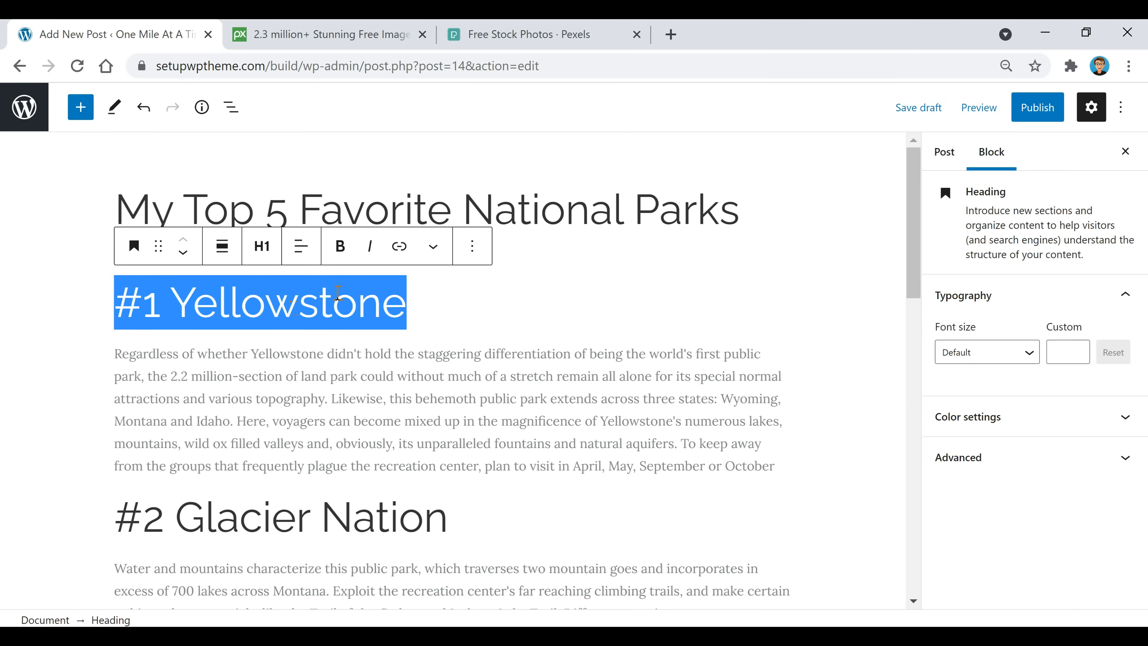
pyautogui.click(264, 248)
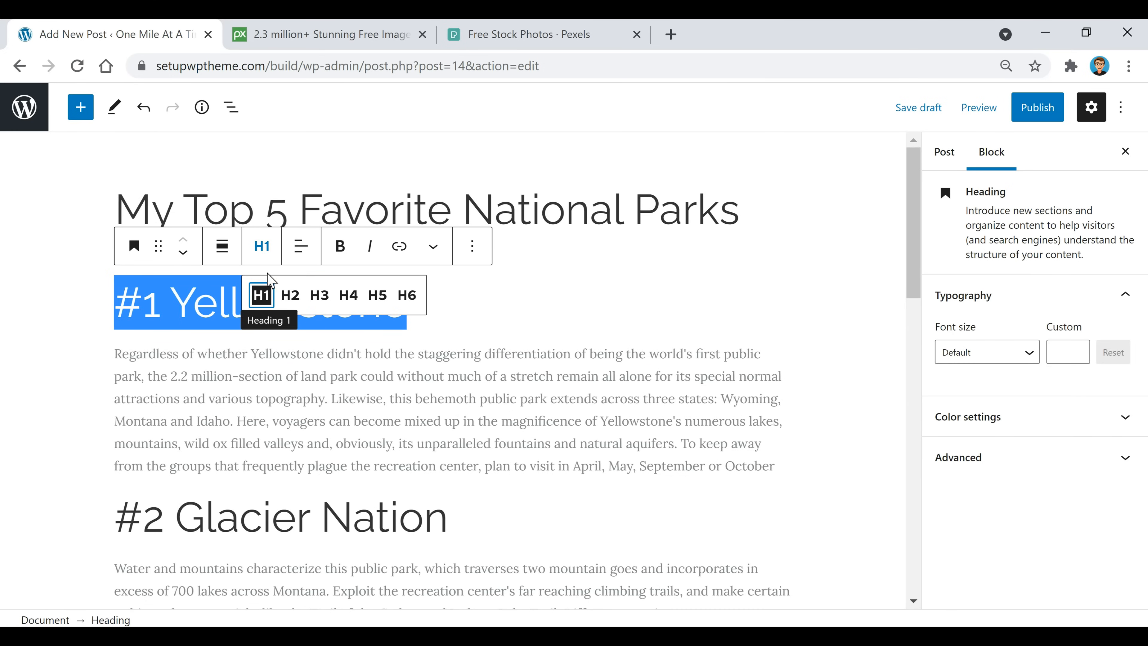
pyautogui.click(319, 294)
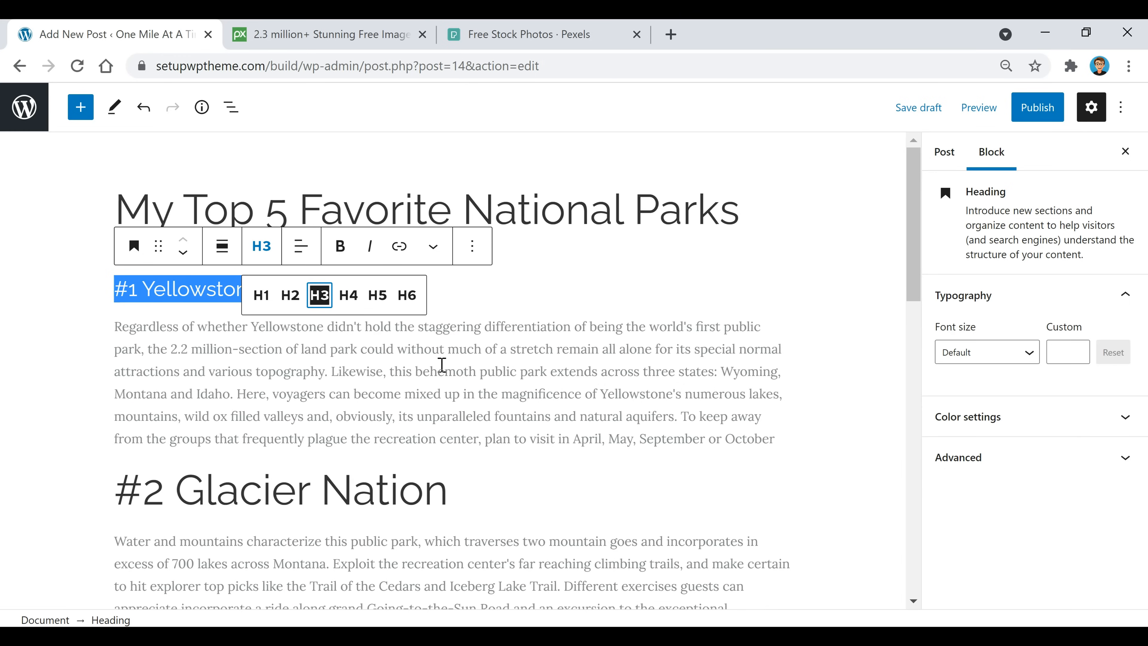
pyautogui.click(541, 354)
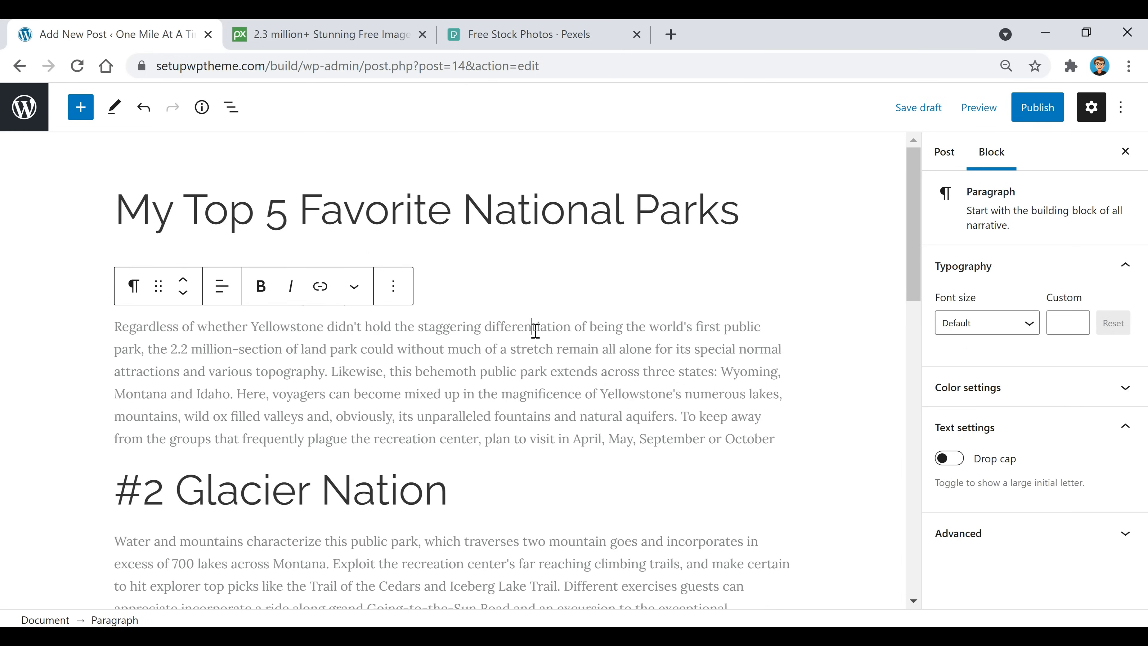
pyautogui.click(465, 279)
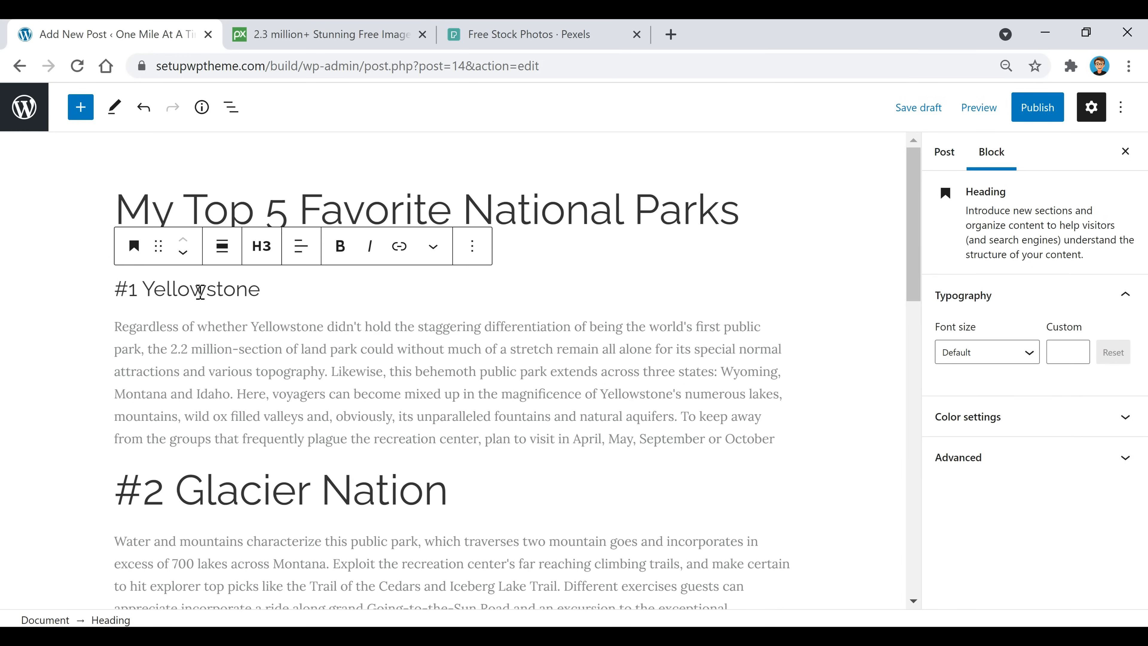
pyautogui.tripleClick(200, 290)
pyautogui.click(341, 248)
pyautogui.click(342, 369)
# Format the "#2 Glacier Nation" heading as a bold H3 heading.
pyautogui.scroll(-2, 346, 363)
pyautogui.scroll(-2, 346, 364)
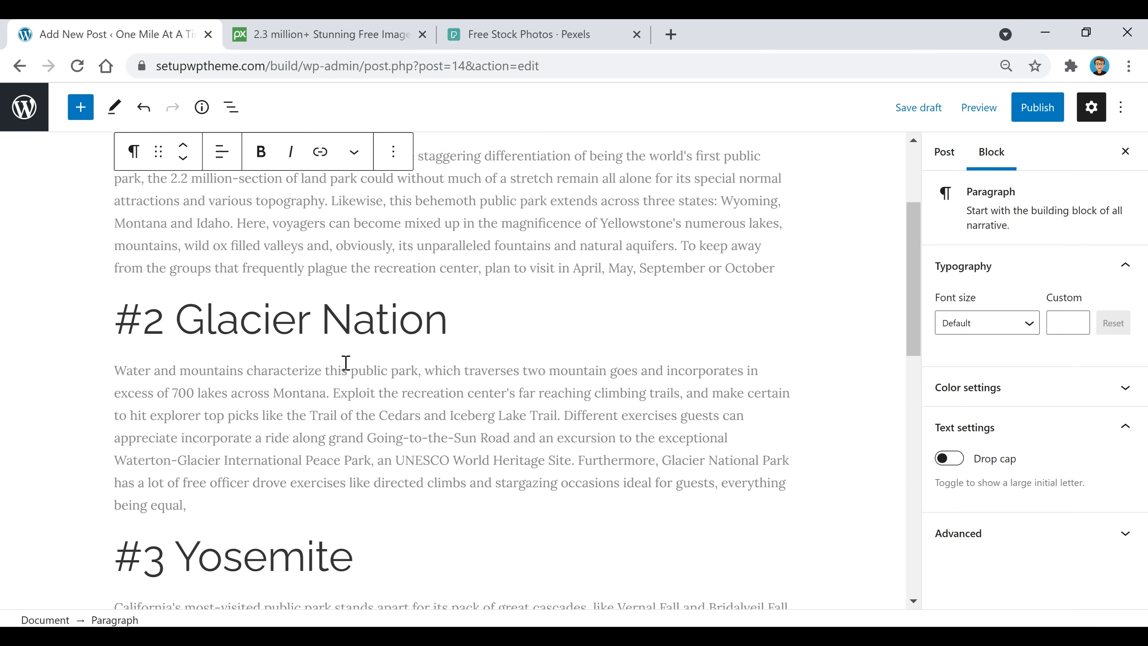
pyautogui.tripleClick(324, 311)
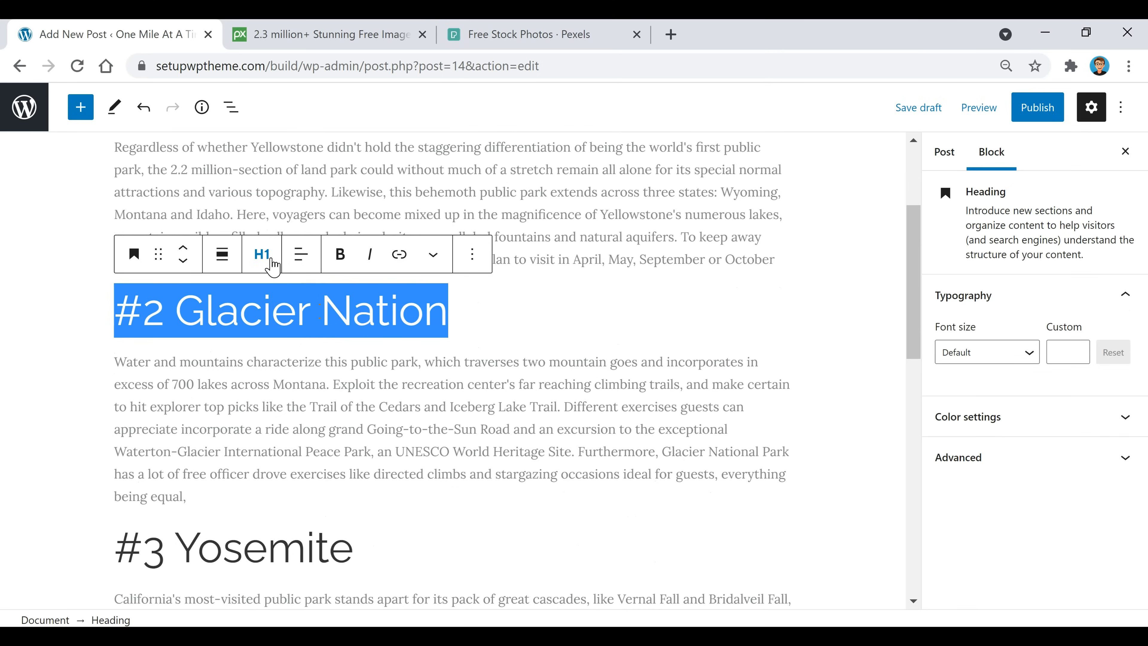
pyautogui.click(262, 254)
pyautogui.click(327, 303)
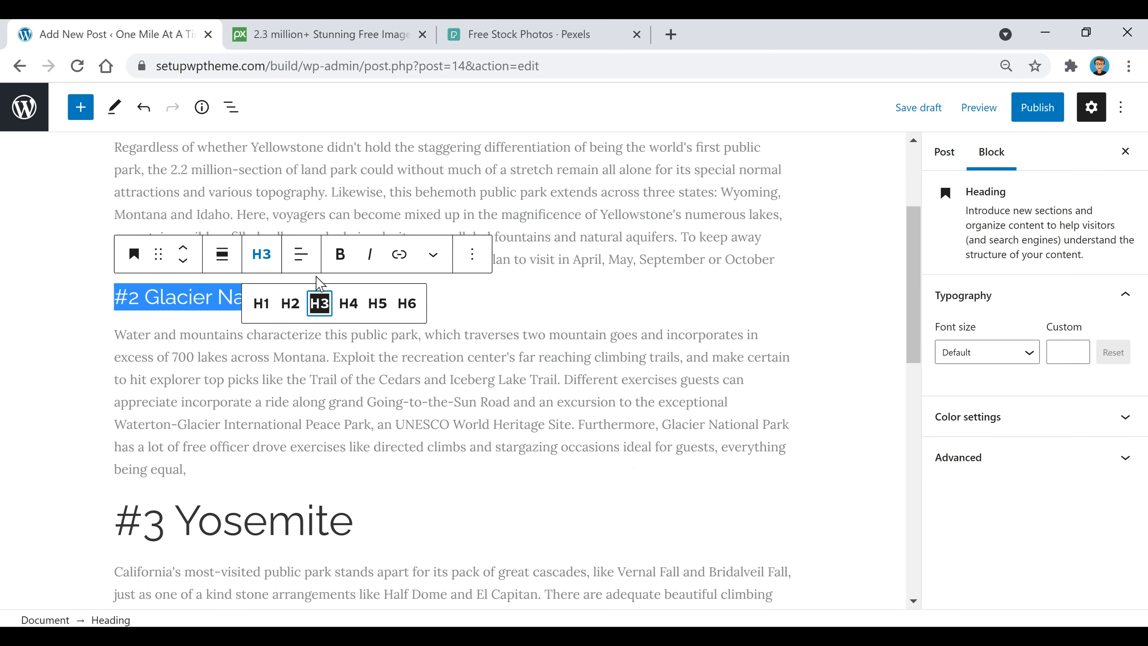
pyautogui.click(340, 254)
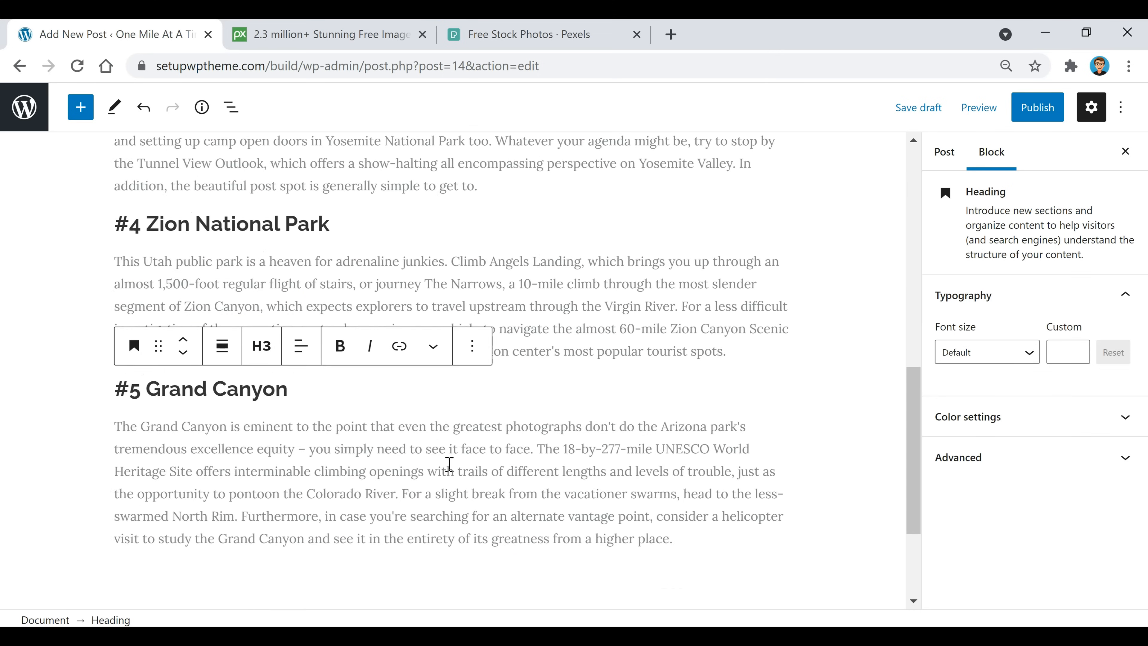
# Insert a Spacer block between the "#1 Yellowstone" heading and the paragraph beneath it.
pyautogui.scroll(3, 563, 475)
pyautogui.scroll(9, 563, 474)
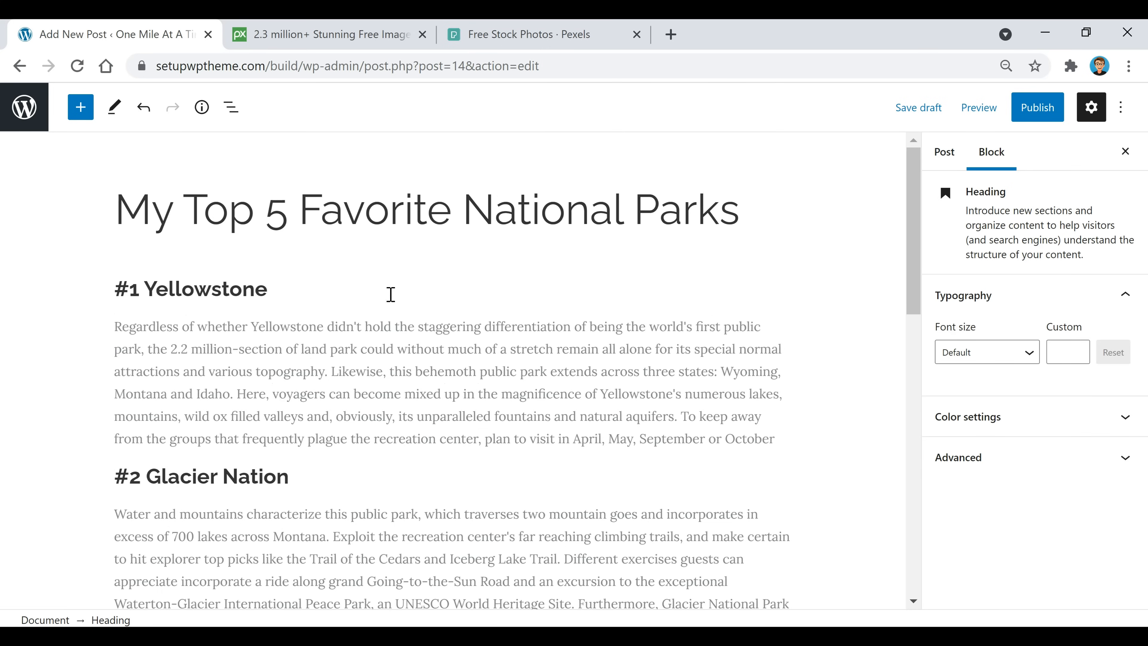
pyautogui.click(288, 286)
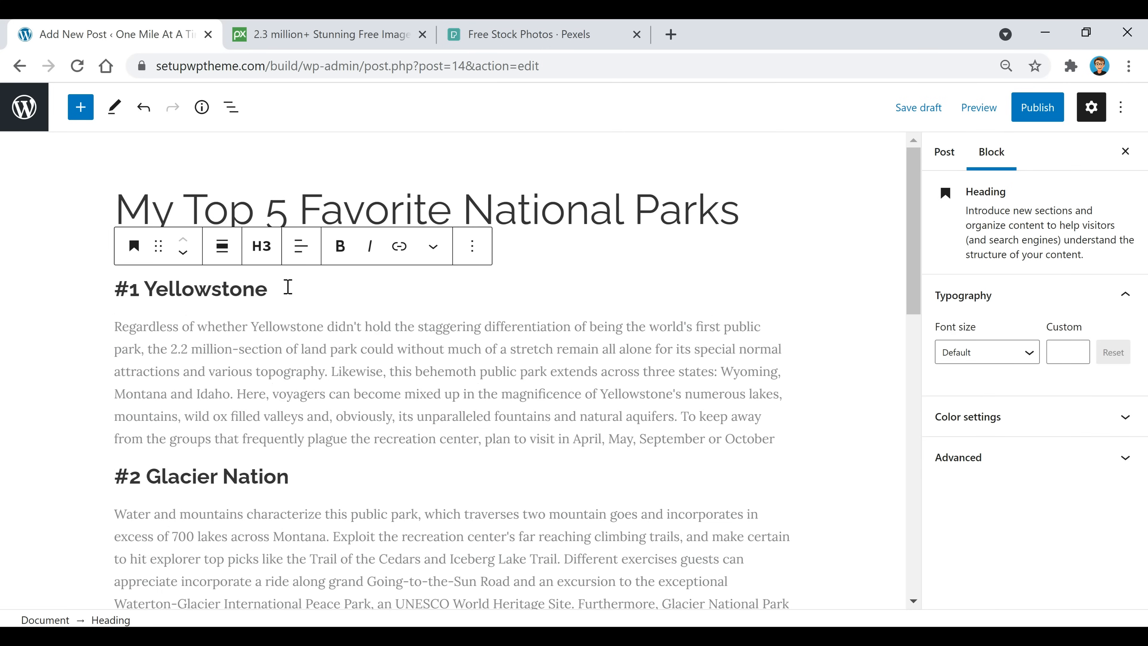
pyautogui.press('Return')
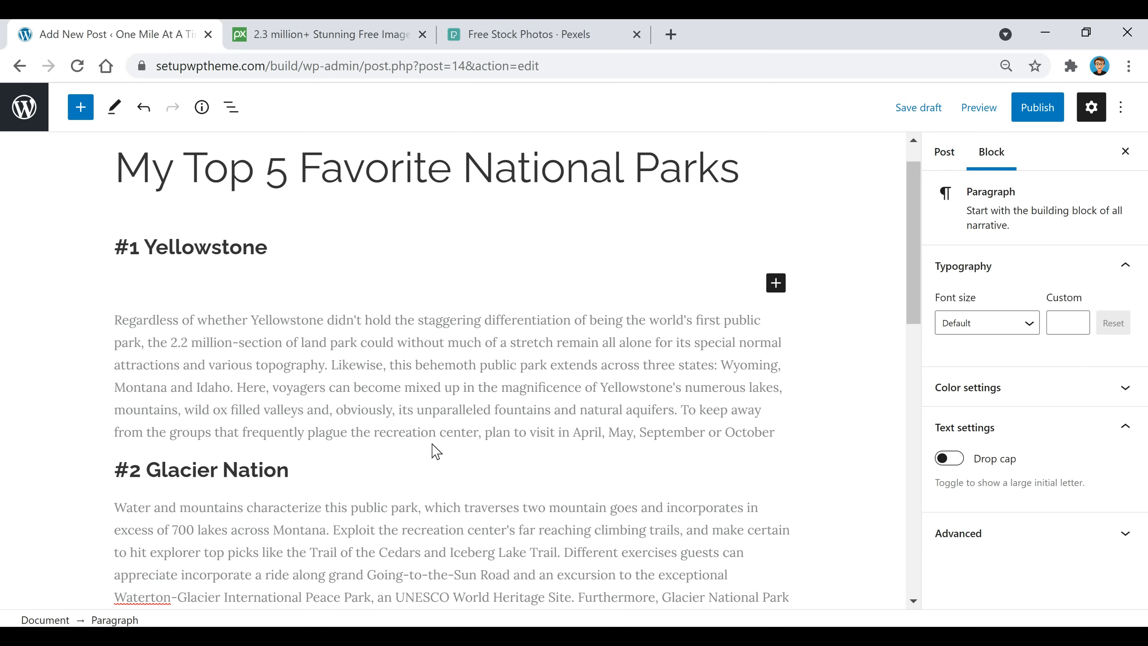
pyautogui.scroll(-5, 435, 451)
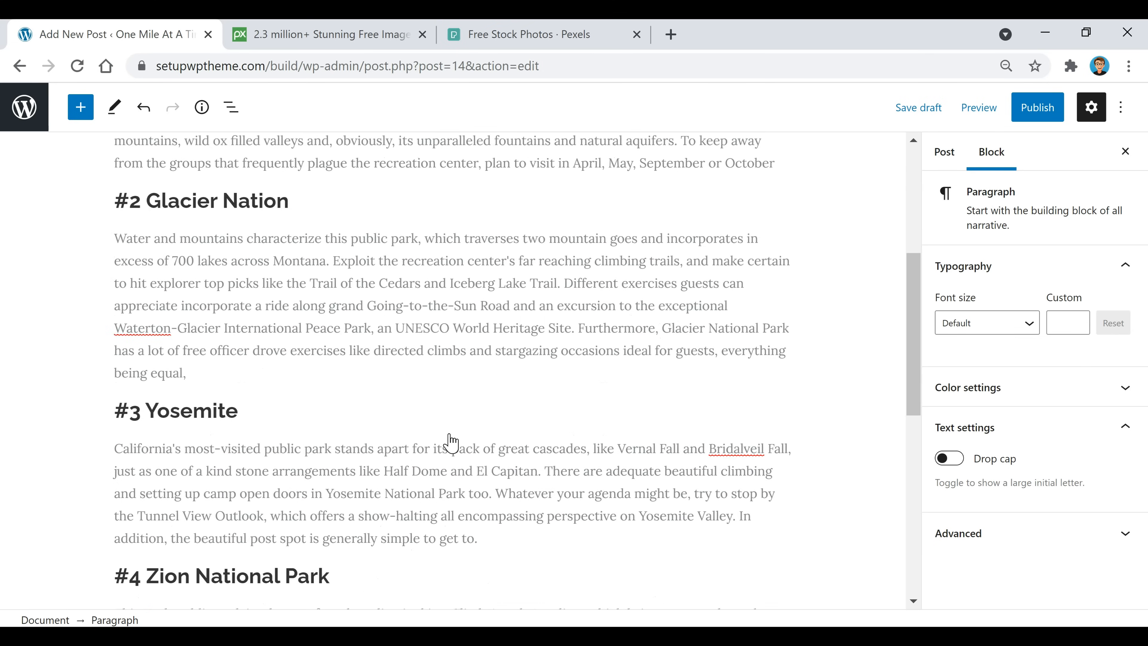
pyautogui.scroll(6, 578, 401)
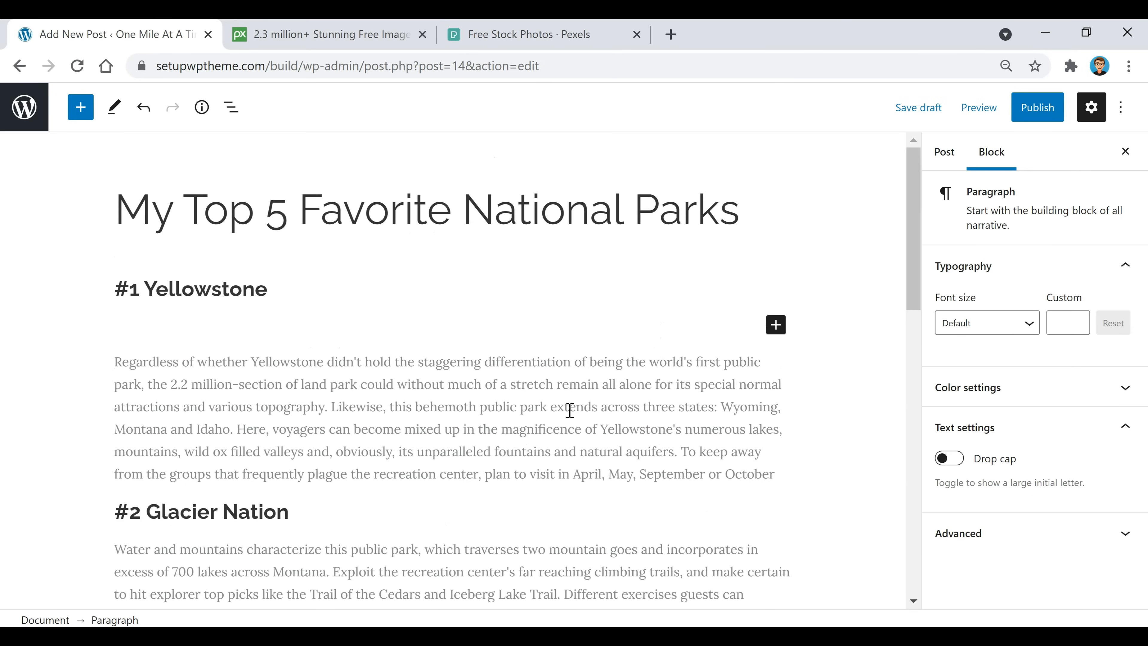
pyautogui.click(776, 326)
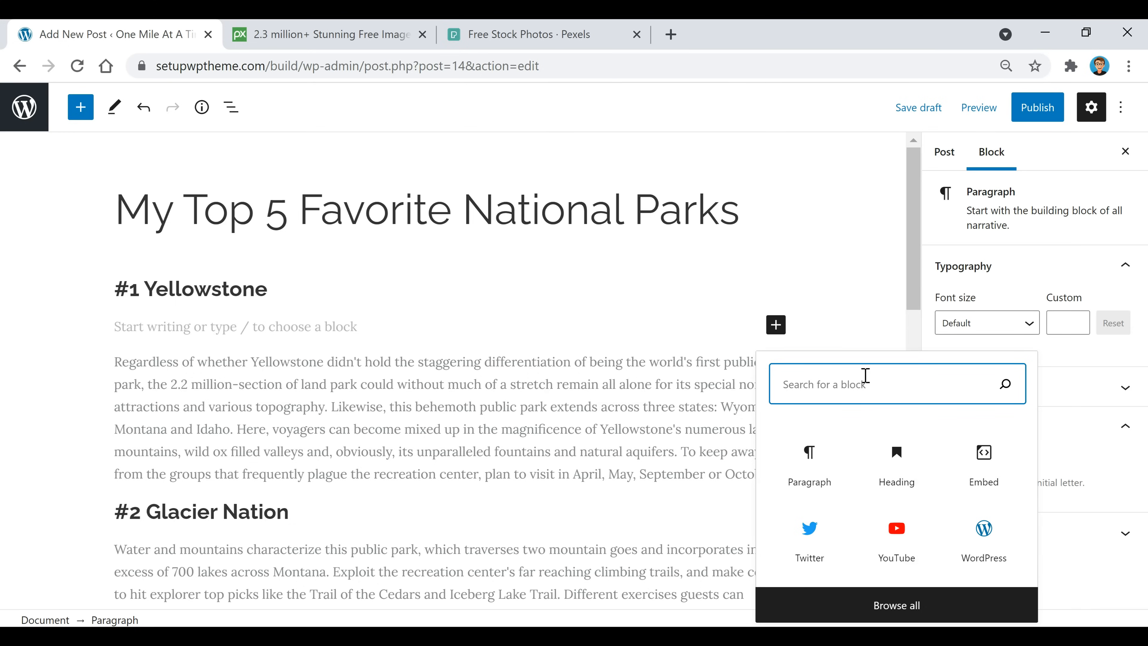
pyautogui.write('spacer')
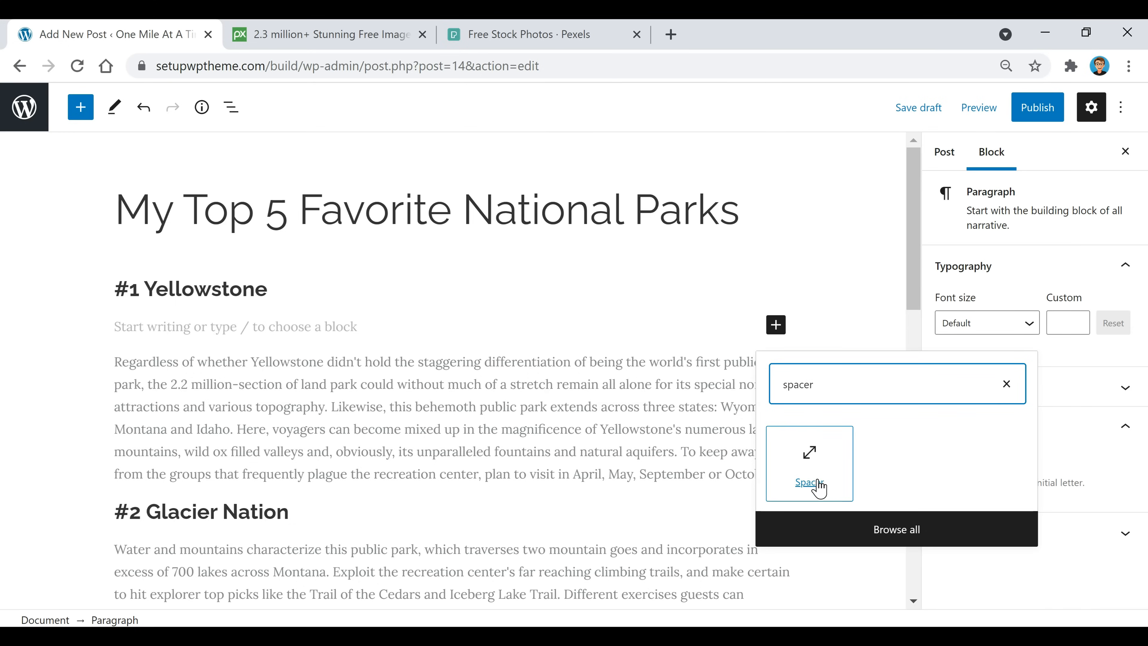
pyautogui.click(819, 488)
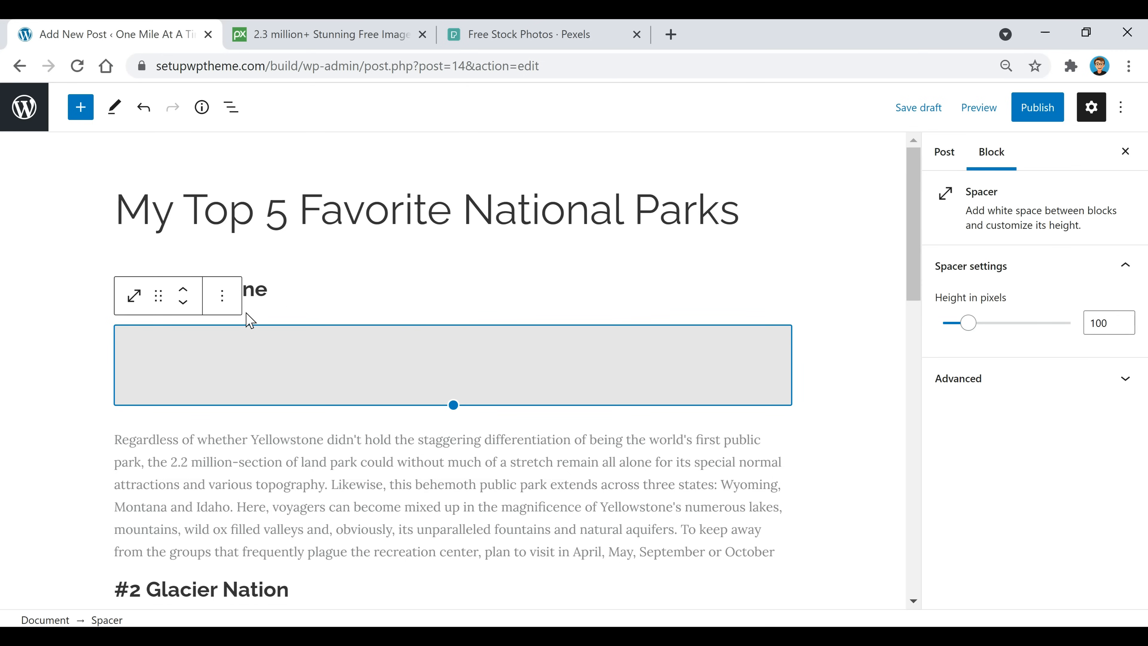
# Set the height of the spacer beneath the "#1 Yellowstone" heading to 10 pixels.
pyautogui.moveTo(968, 323); pyautogui.dragTo(945, 322)
pyautogui.click(1099, 323)
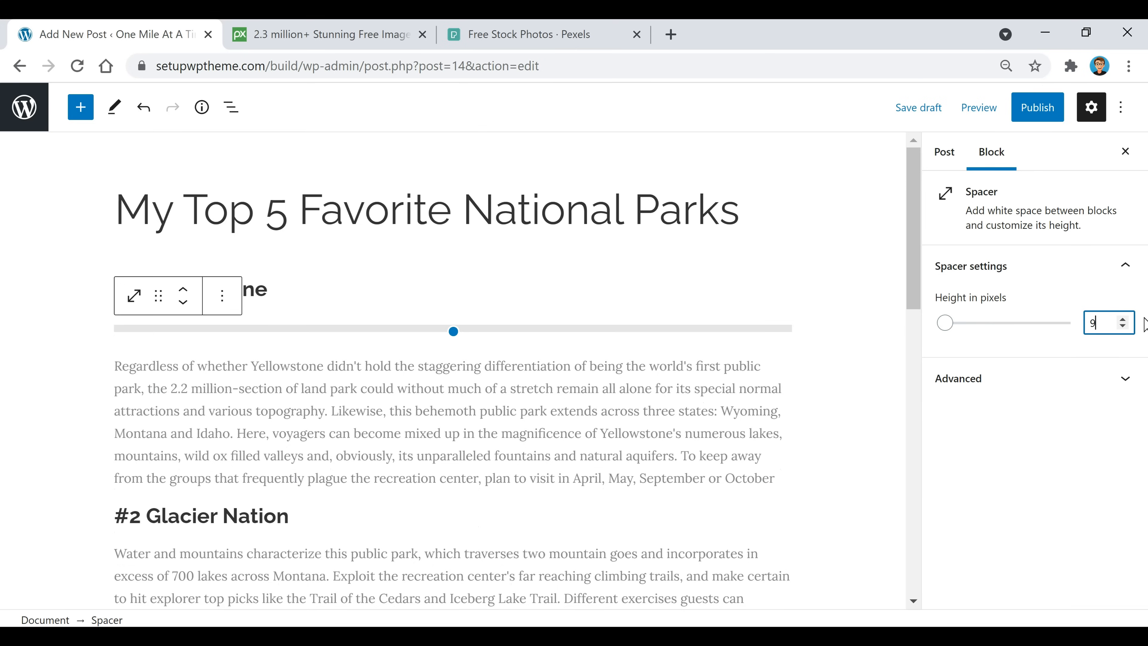
pyautogui.click(1123, 321)
pyautogui.click(584, 429)
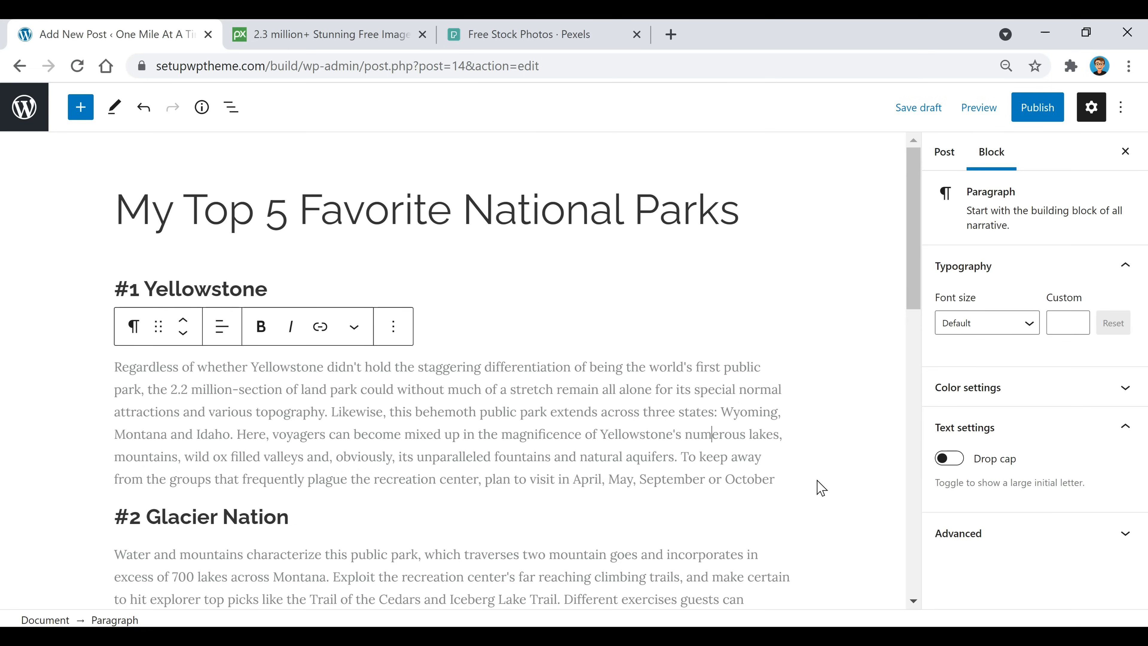
# Insert a 25-pixel-high Spacer block between the Yellowstone paragraph and the "#2 Glacier Nation" heading.
pyautogui.press('Return')
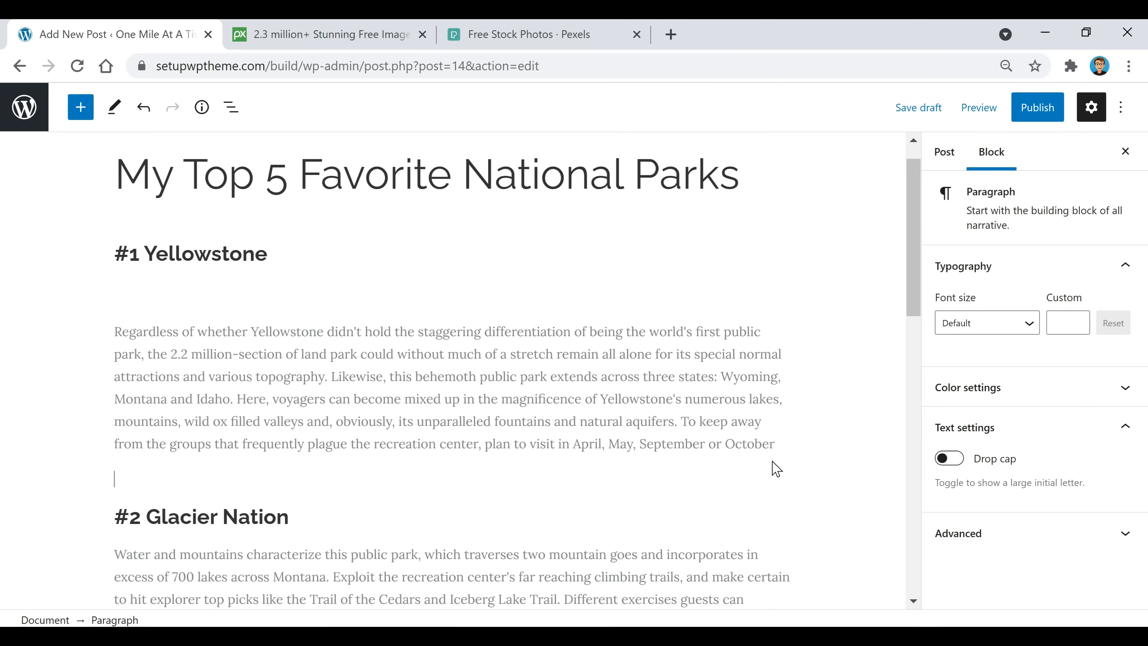
pyautogui.click(776, 478)
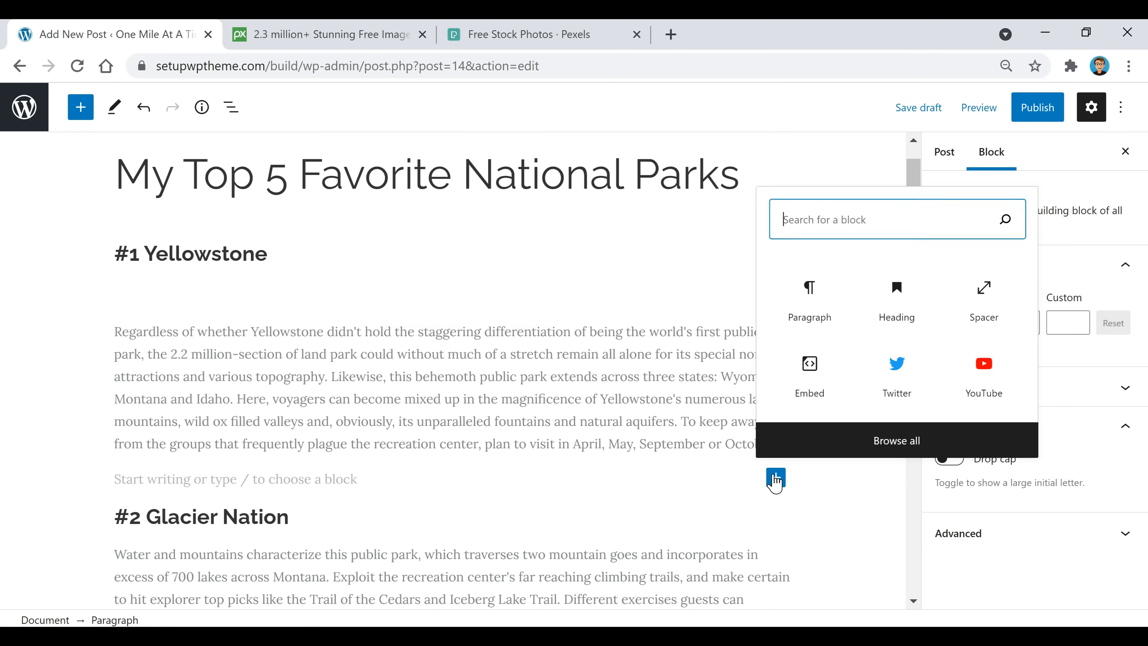
pyautogui.click(999, 290)
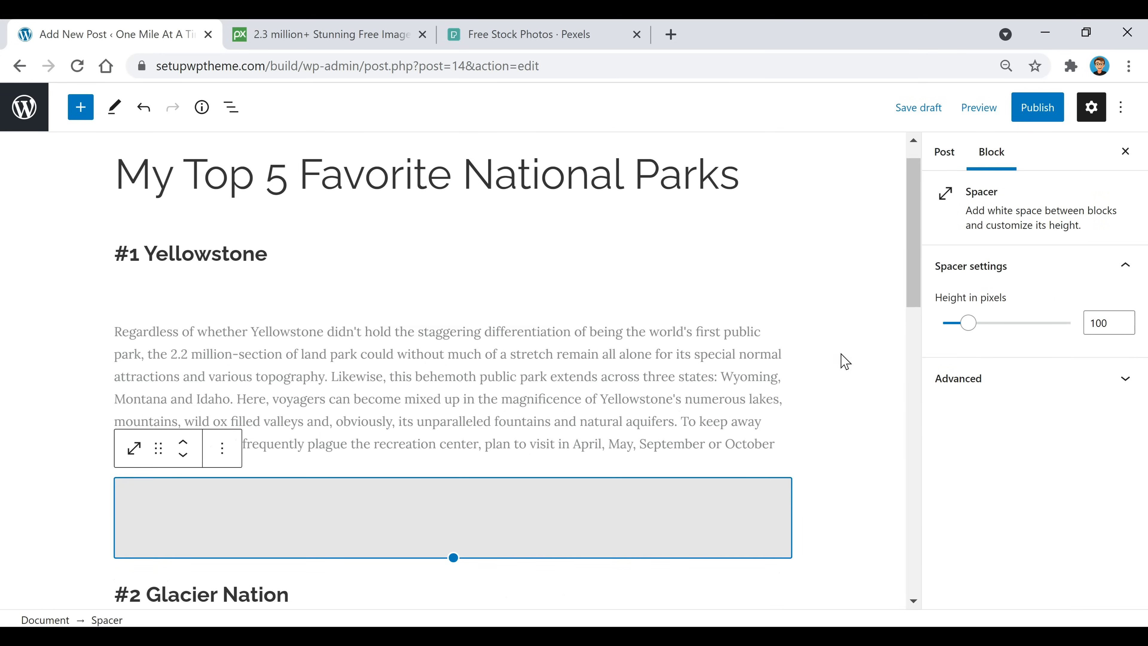
pyautogui.click(1113, 323)
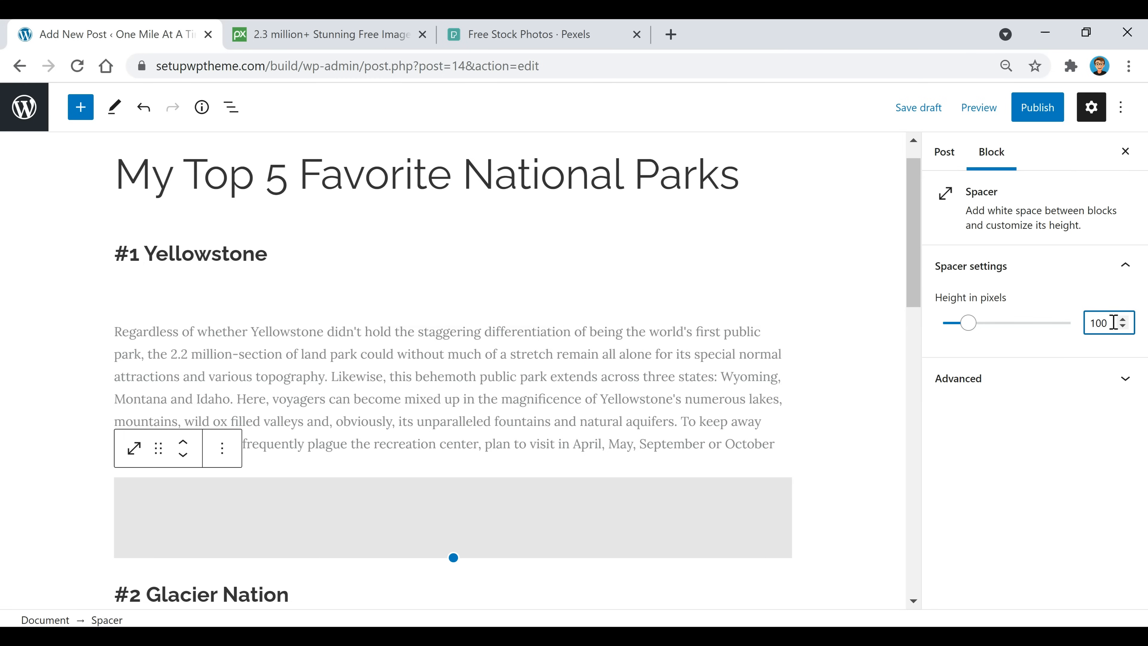
pyautogui.moveTo(1111, 322); pyautogui.dragTo(1077, 325)
pyautogui.write('25')
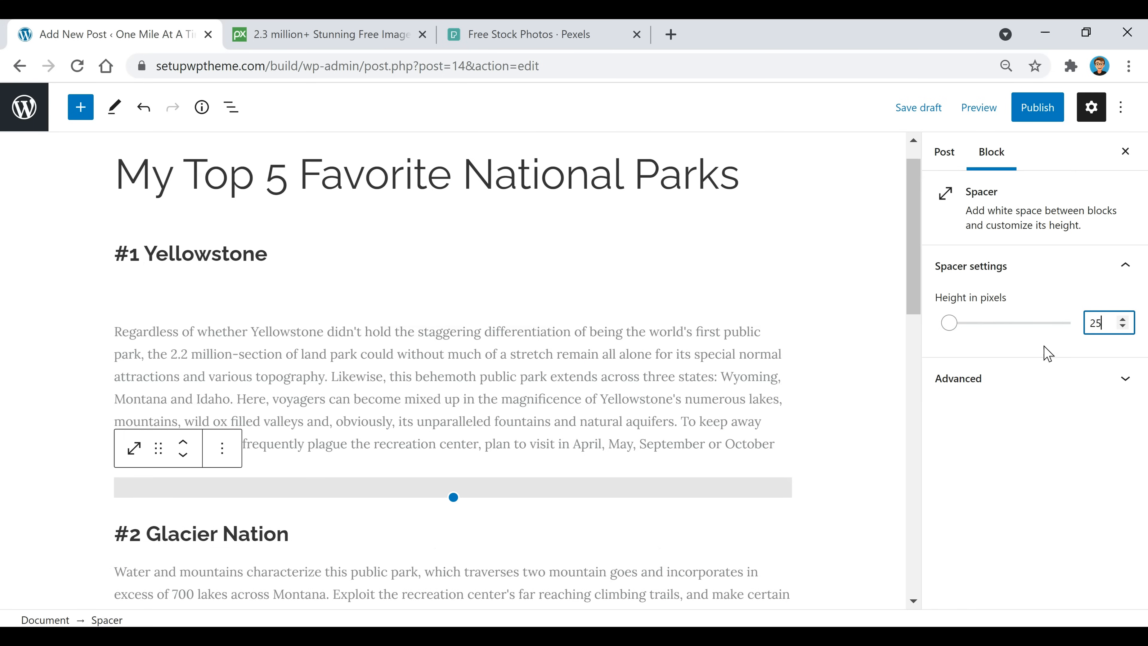
pyautogui.click(597, 350)
# Insert a Spacer block beneath the "#2 Glacier Nation" heading and set its height to 10 pixels.
pyautogui.scroll(-5, 598, 349)
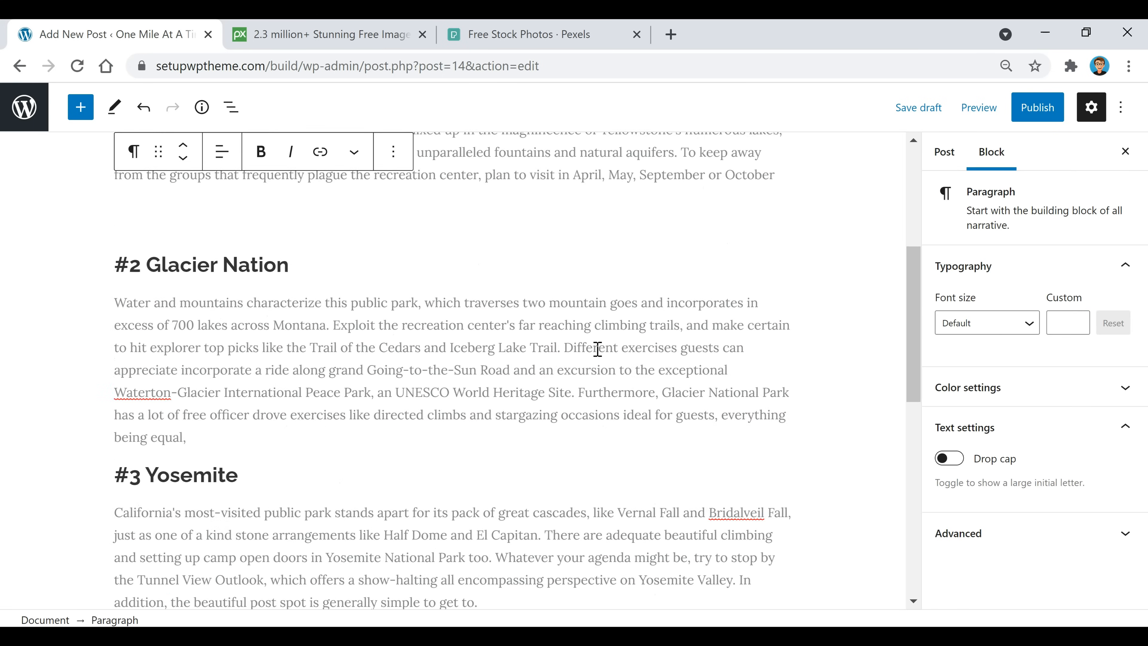
pyautogui.scroll(6, 525, 418)
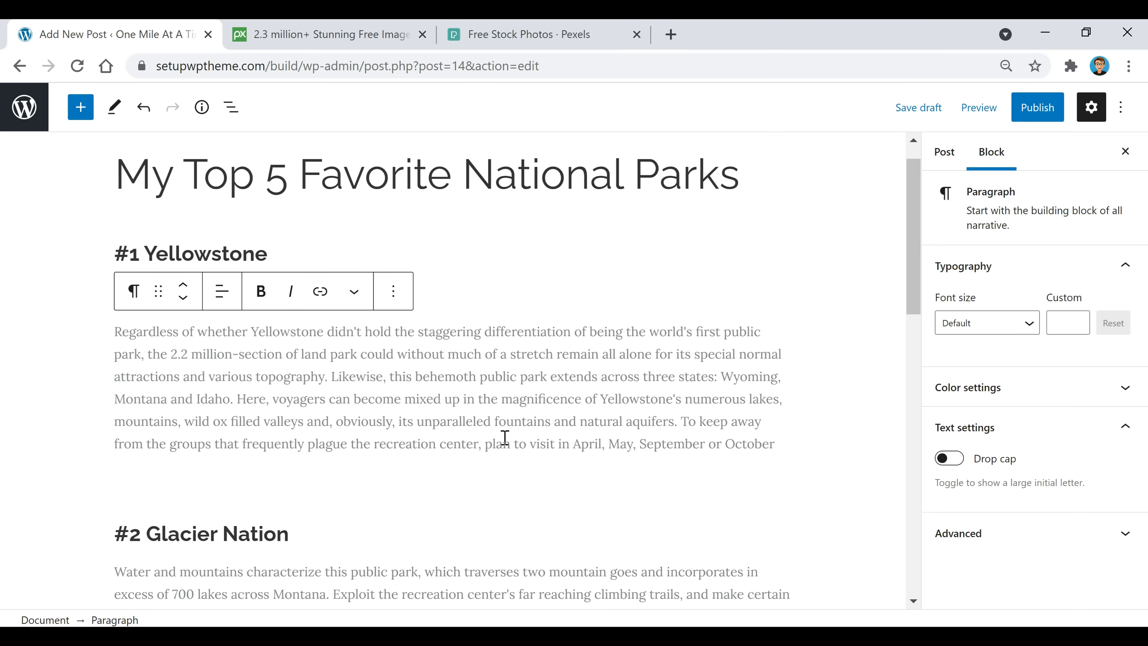
pyautogui.scroll(-4, 501, 444)
pyautogui.click(326, 353)
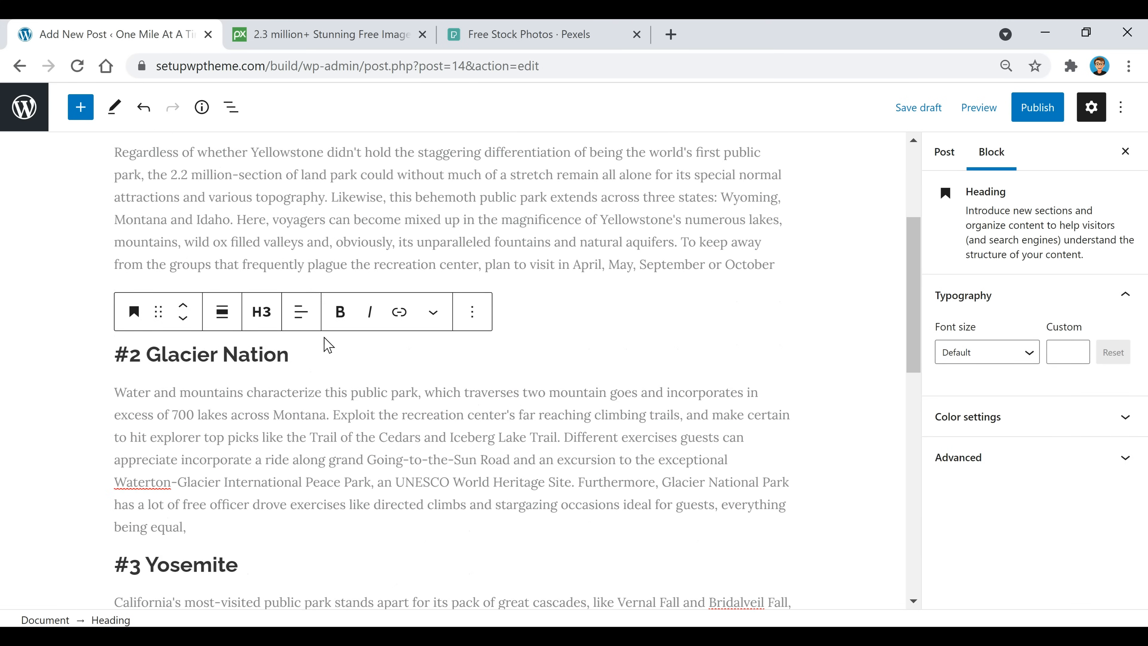
pyautogui.press('Return')
pyautogui.click(775, 349)
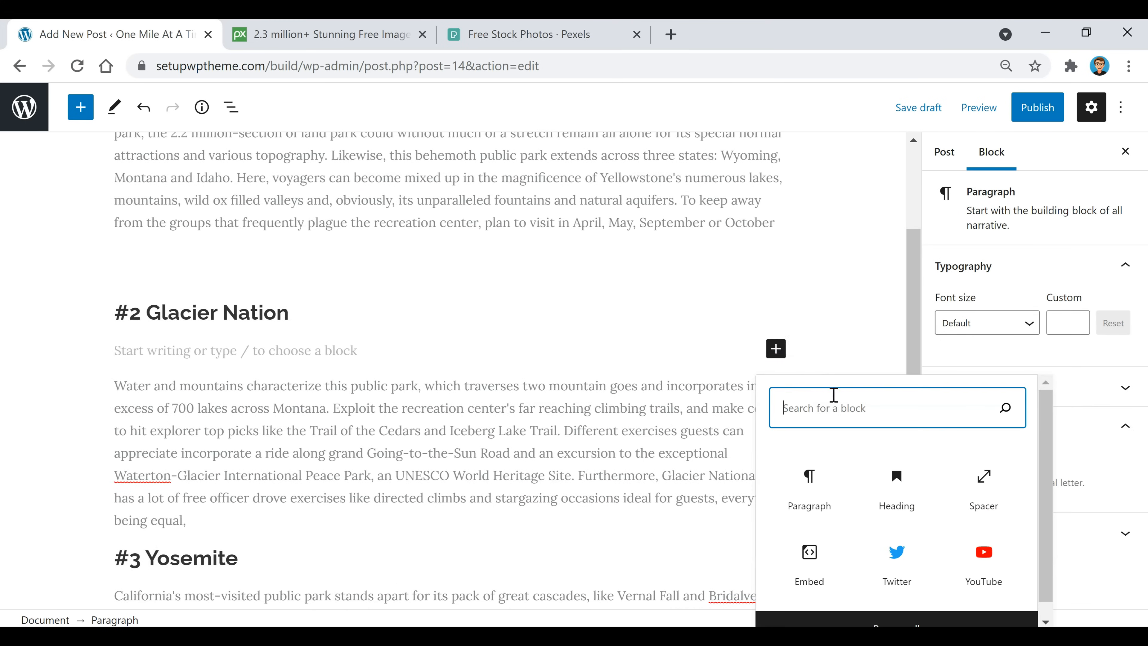
pyautogui.click(967, 486)
pyautogui.click(1113, 318)
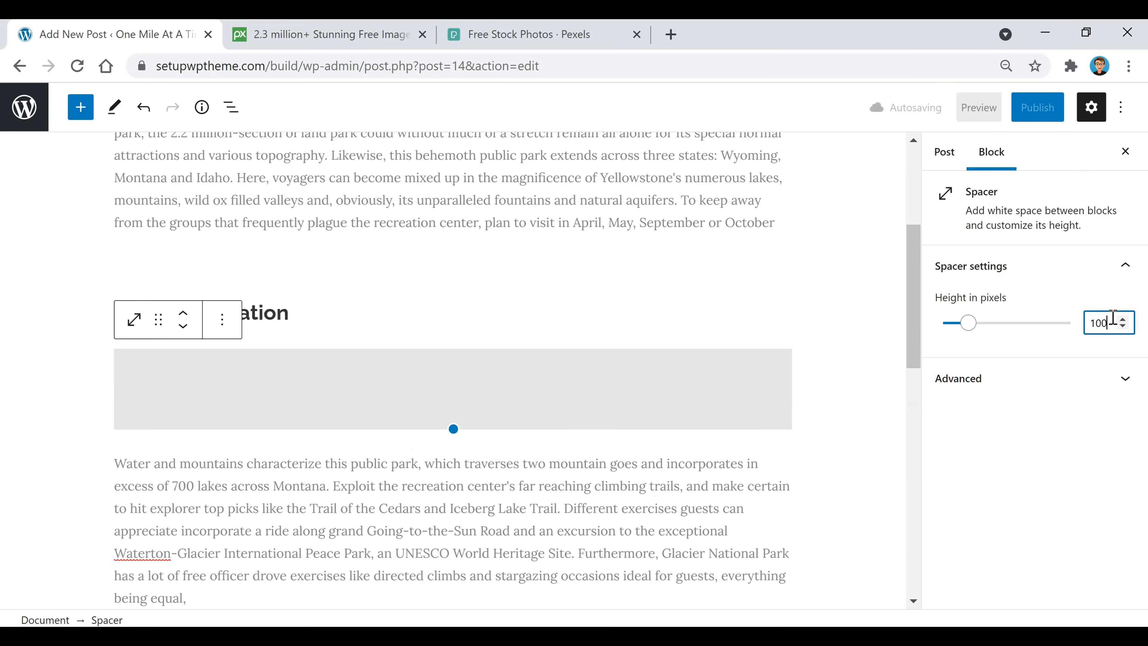
pyautogui.press('BackSpace')
# Add a 25-pixel-high Spacer block between the Glacier Nation paragraph and the "#3 Yosemite" heading.
pyautogui.scroll(-2, 592, 389)
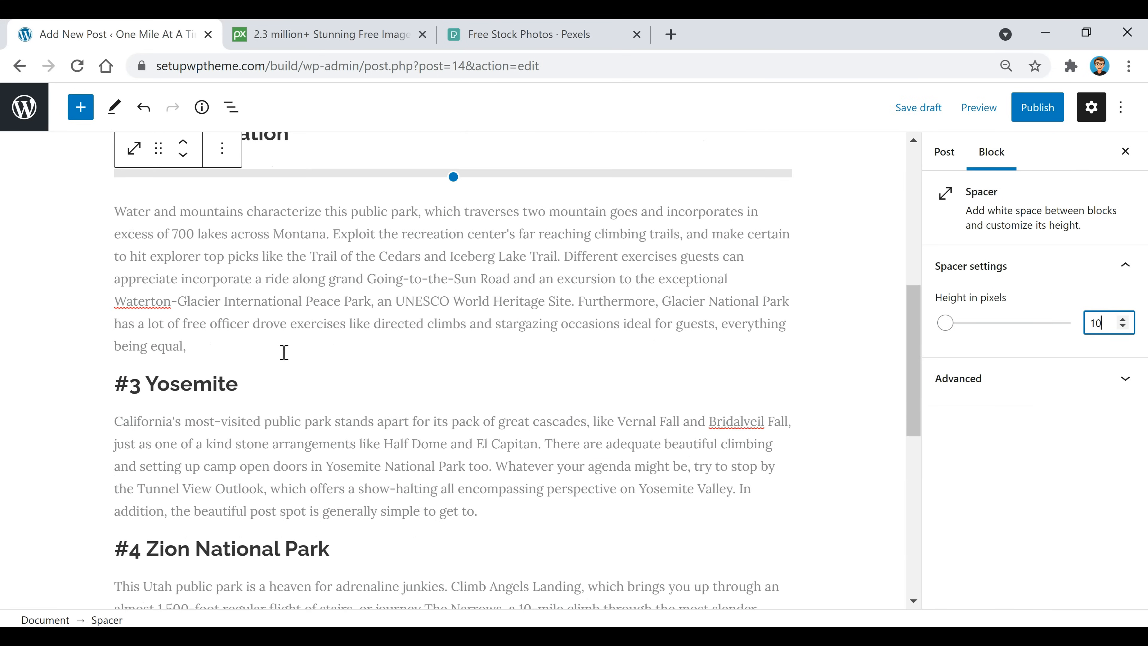
pyautogui.click(284, 353)
pyautogui.press('Return')
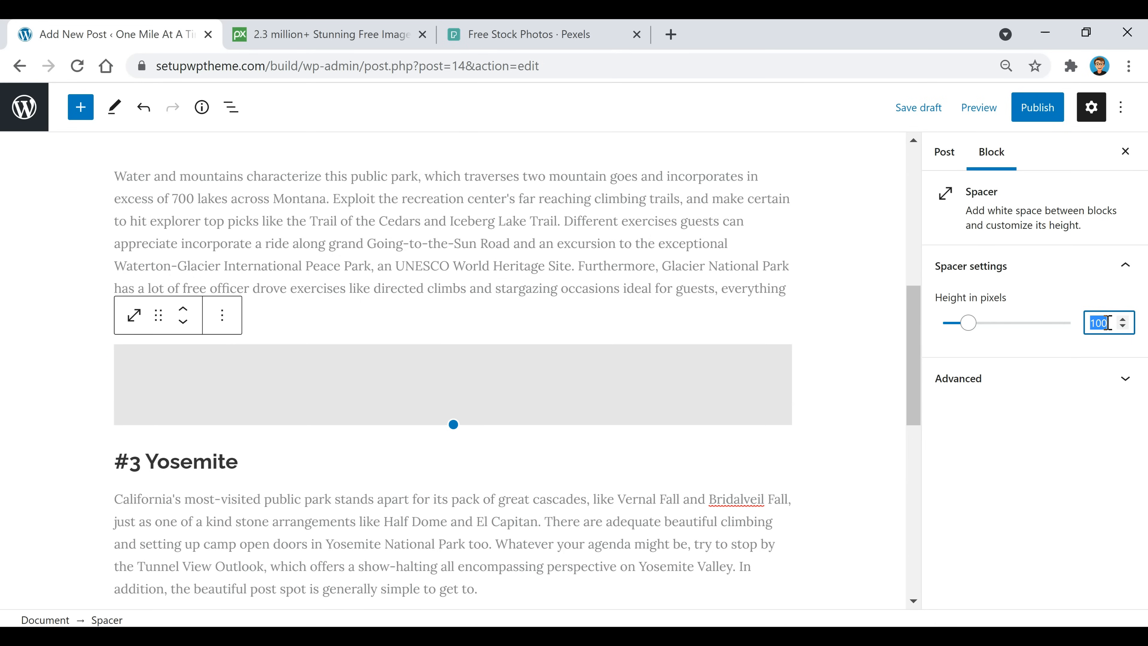
pyautogui.write('25')
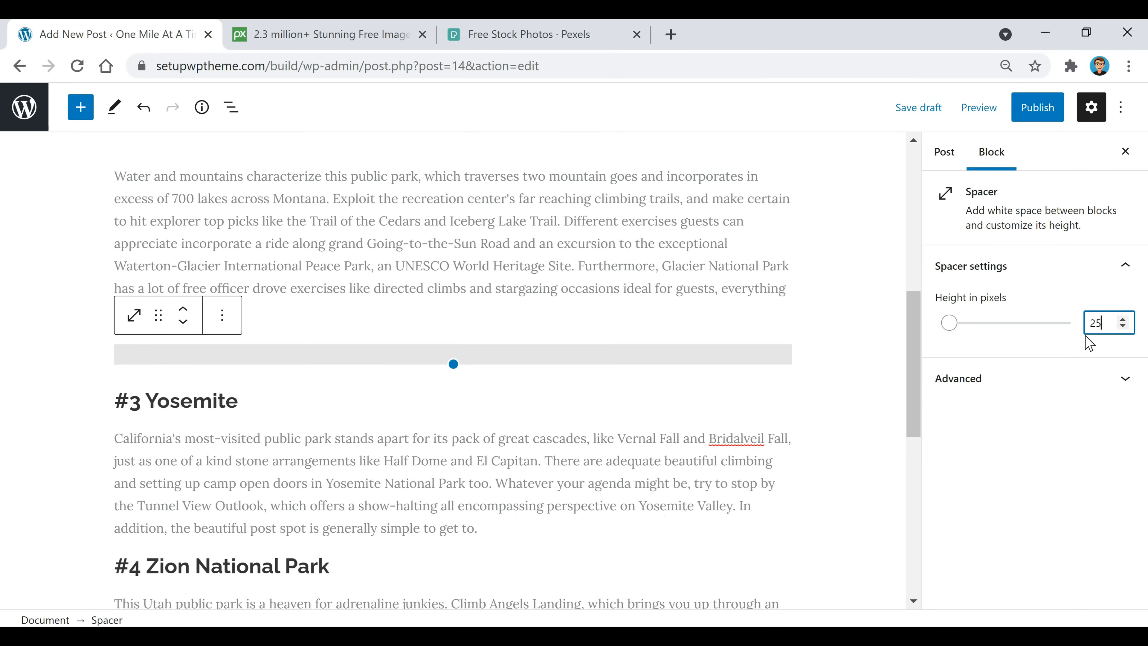
pyautogui.click(633, 276)
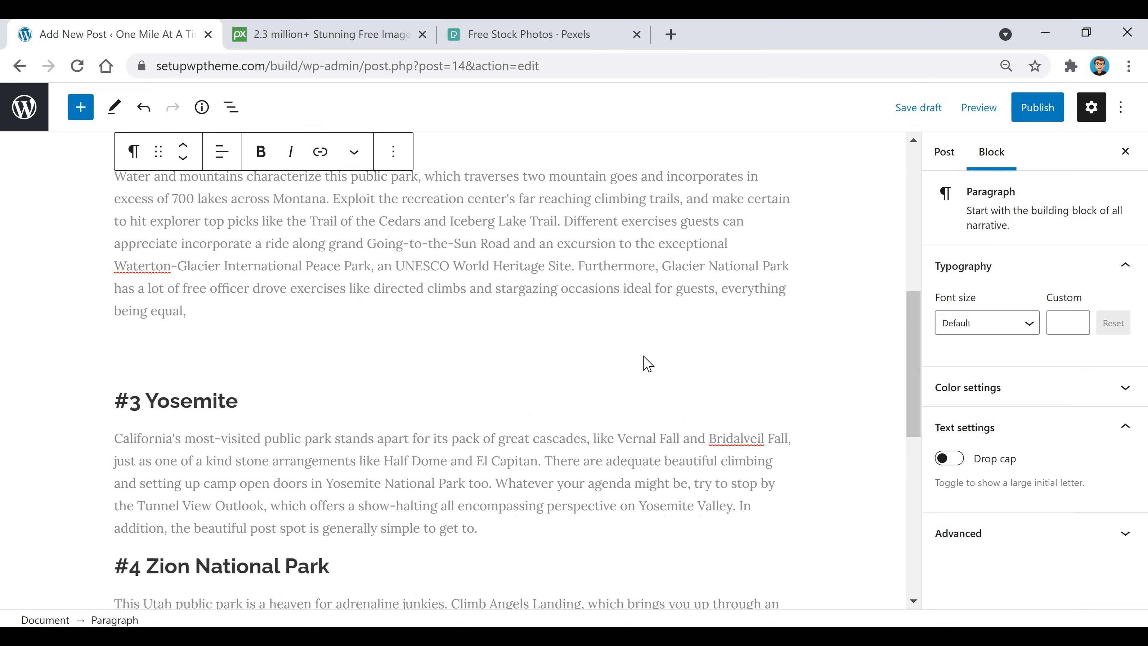
# Check the spacing of the remaining park sections and save the post as a draft.
pyautogui.scroll(-8, 444, 369)
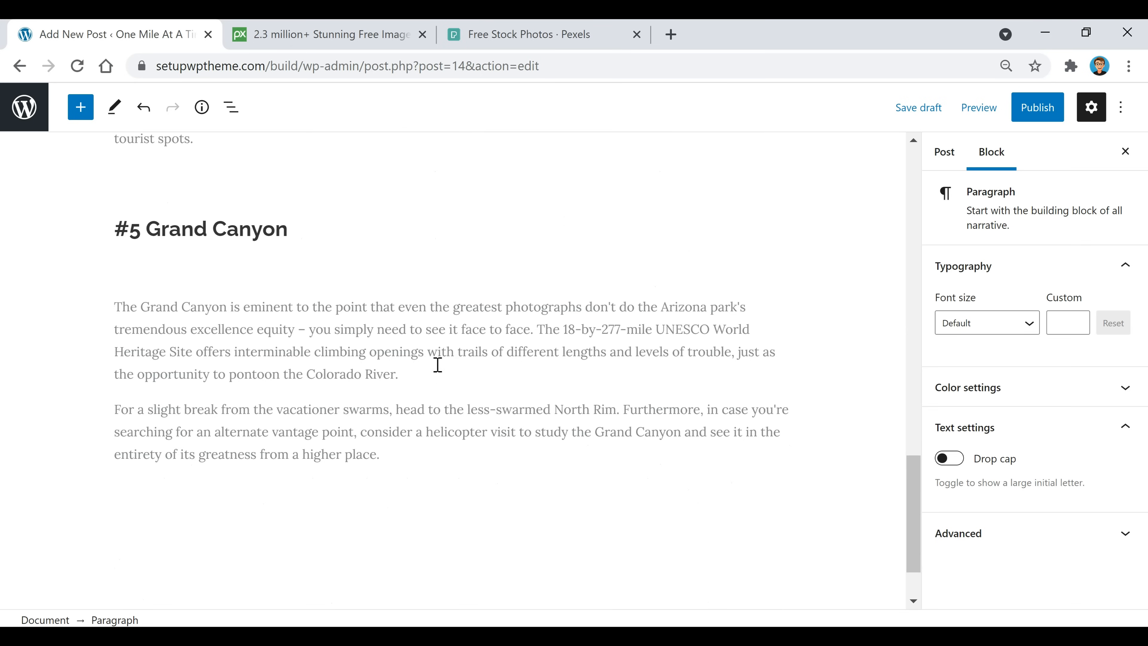
pyautogui.scroll(15, 565, 436)
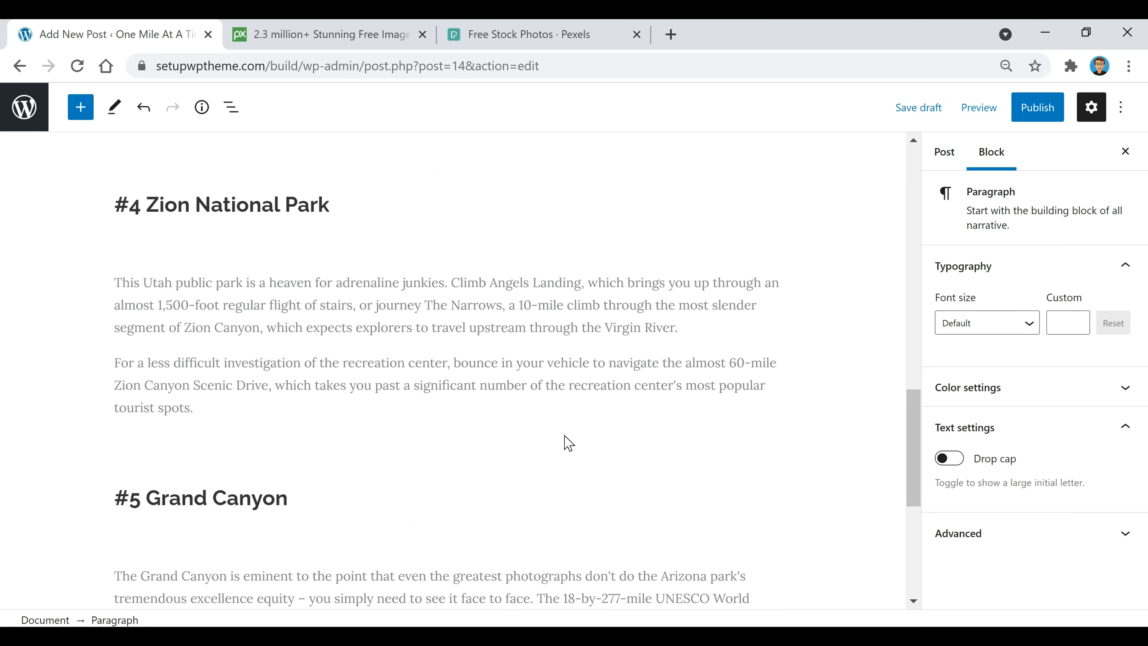
pyautogui.scroll(15, 561, 450)
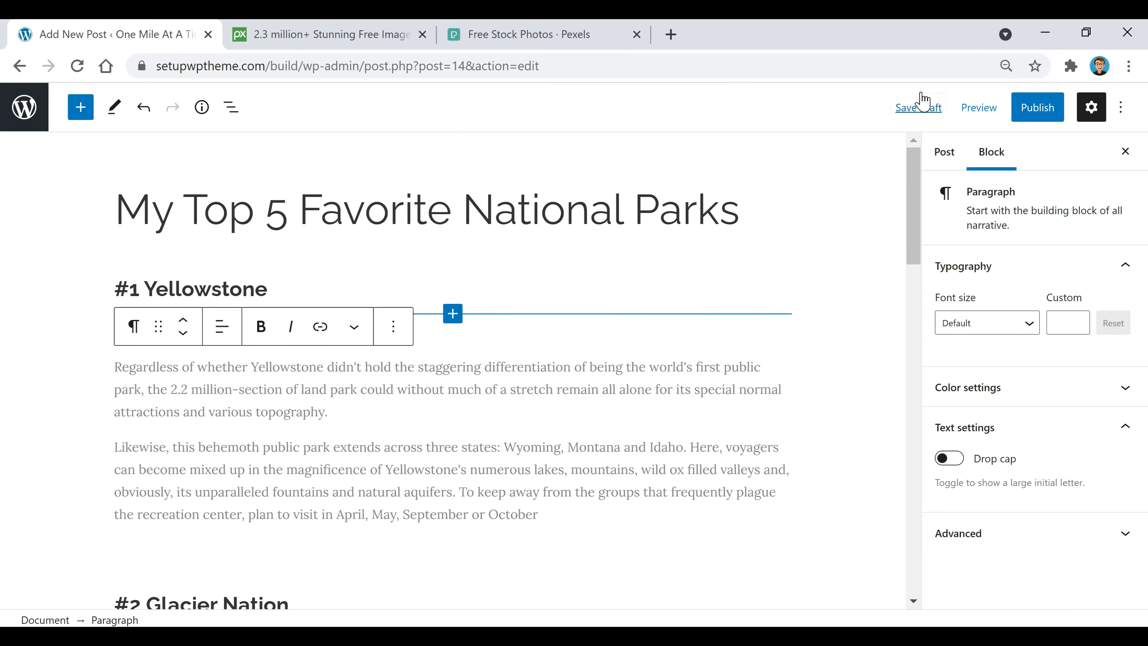
pyautogui.click(926, 109)
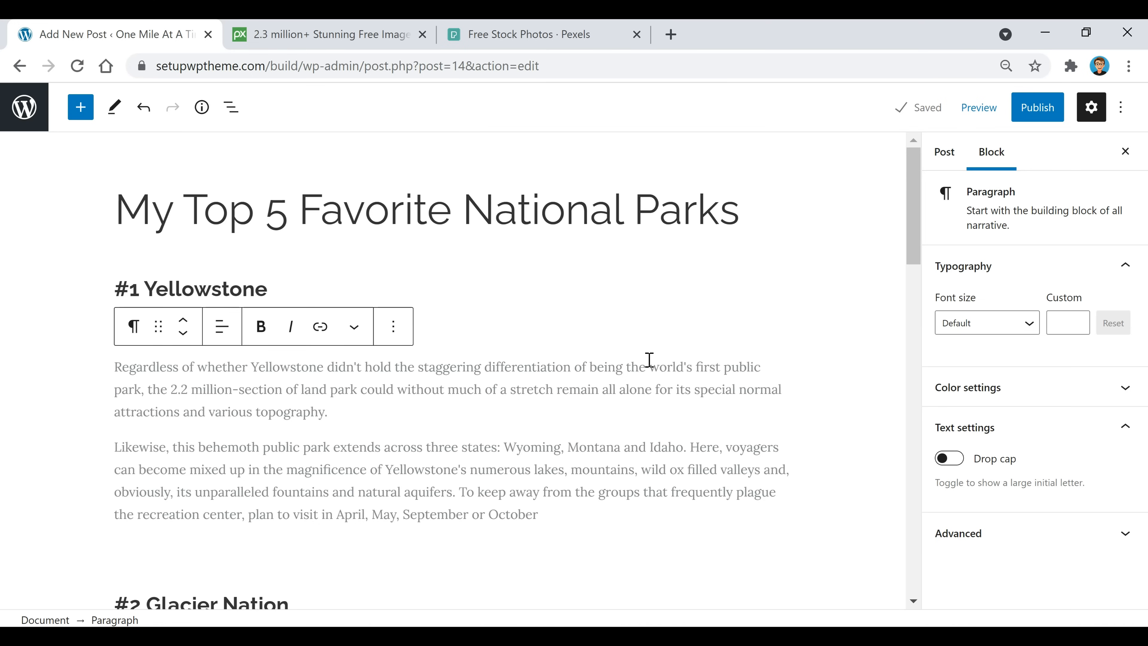
# View the Pixabay and Pexels home pages as sources of free stock images, and return to the post editor.
pyautogui.click(343, 40)
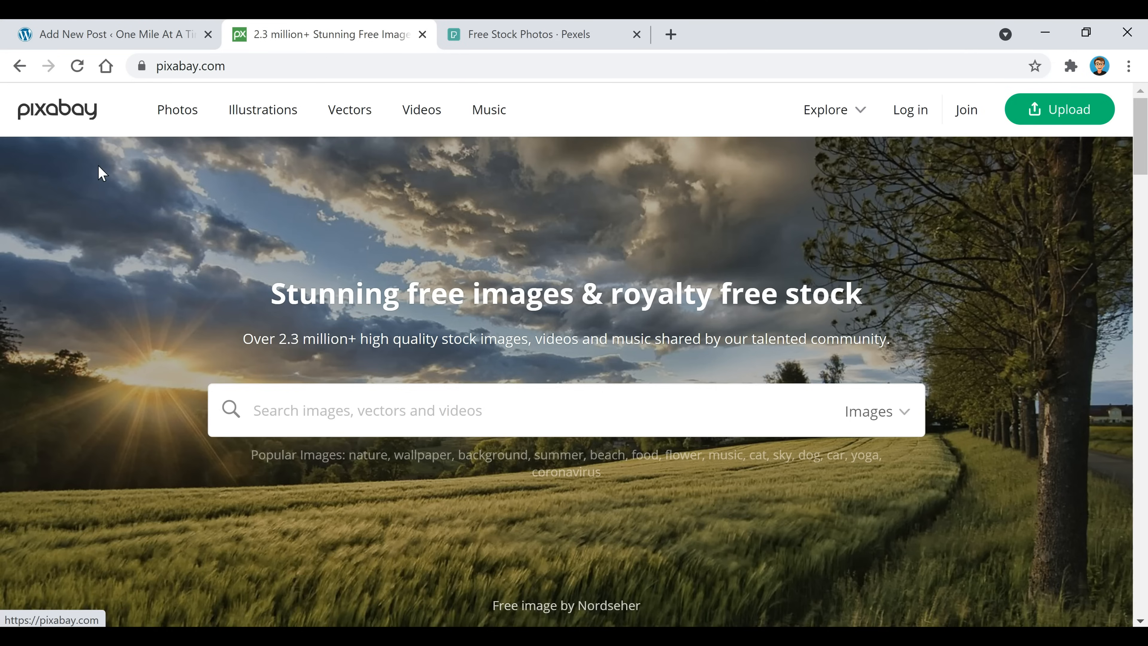
pyautogui.click(540, 41)
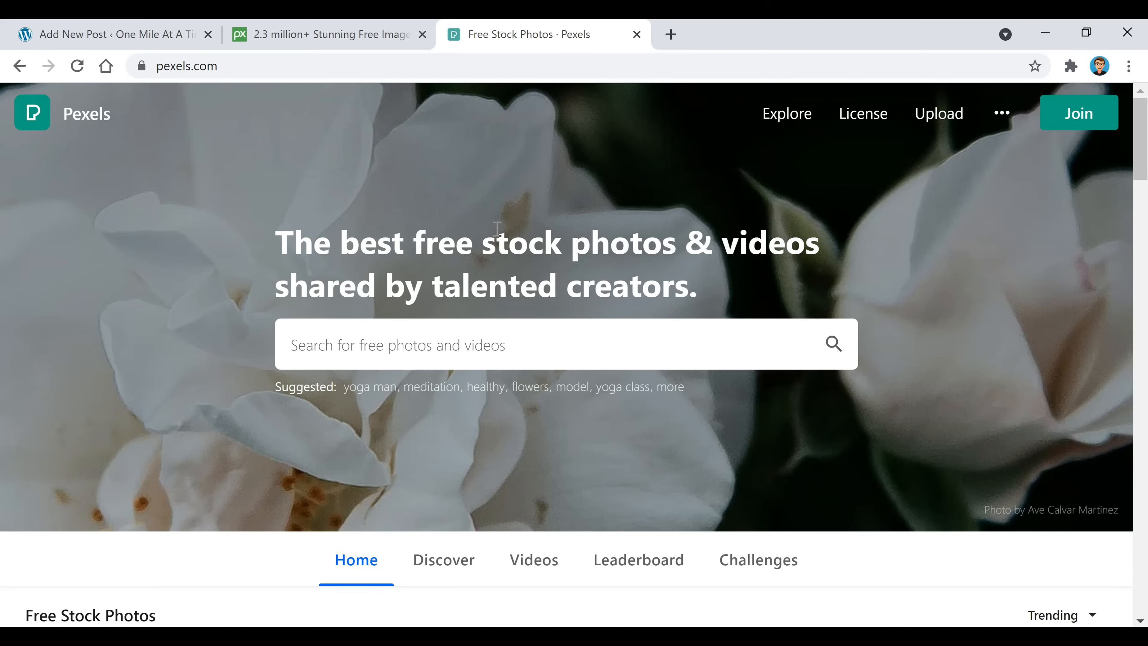
pyautogui.click(147, 43)
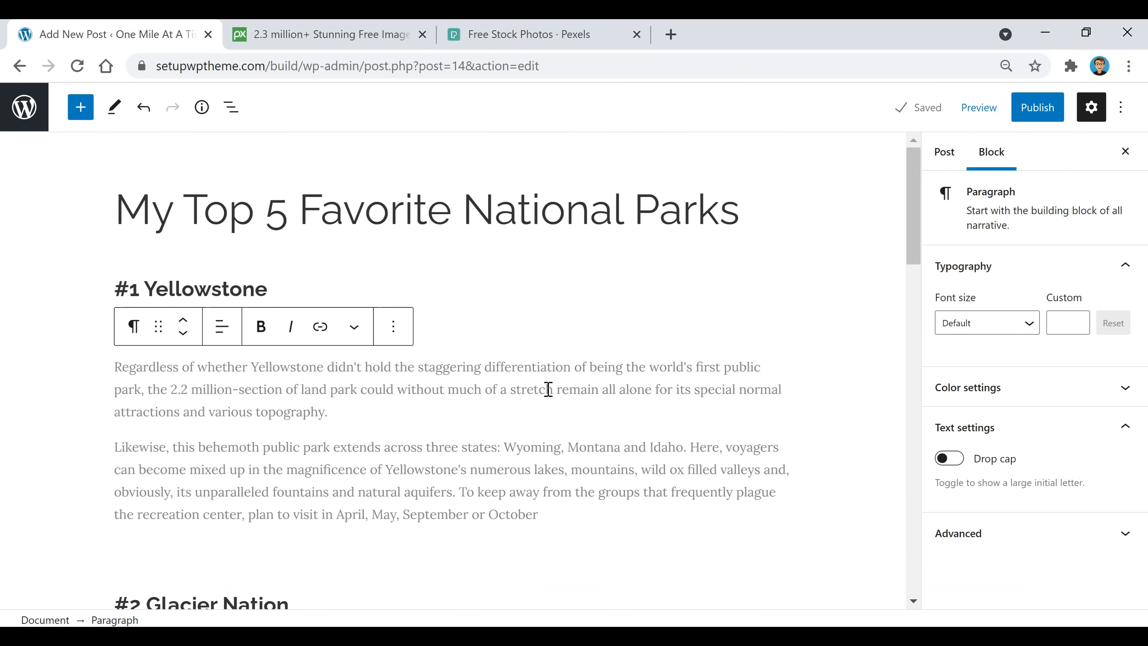
# Insert an Image block below the last Yellowstone paragraph, above the spacer preceding "#2 Glacier Nation".
pyautogui.scroll(-2, 548, 389)
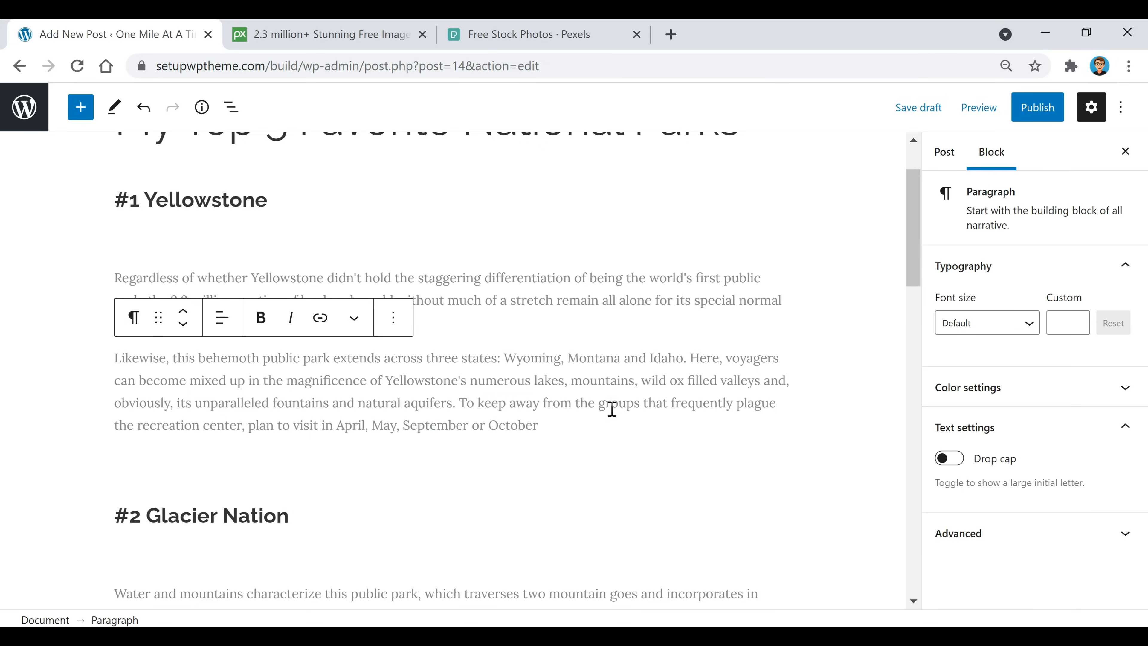
pyautogui.press('Return')
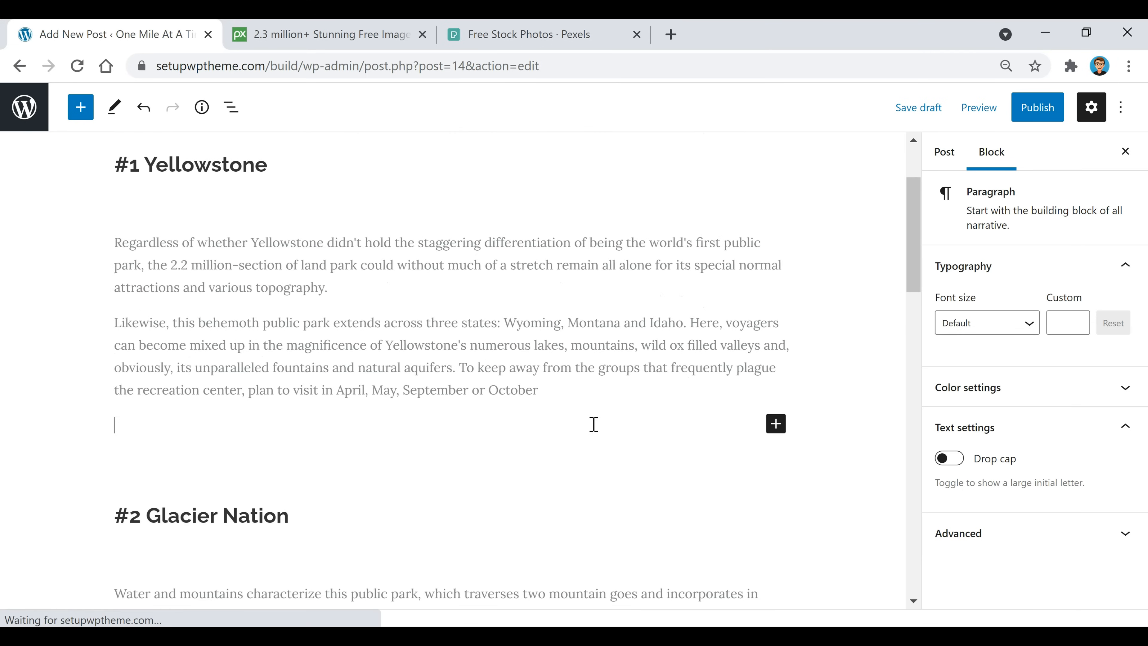
pyautogui.click(772, 429)
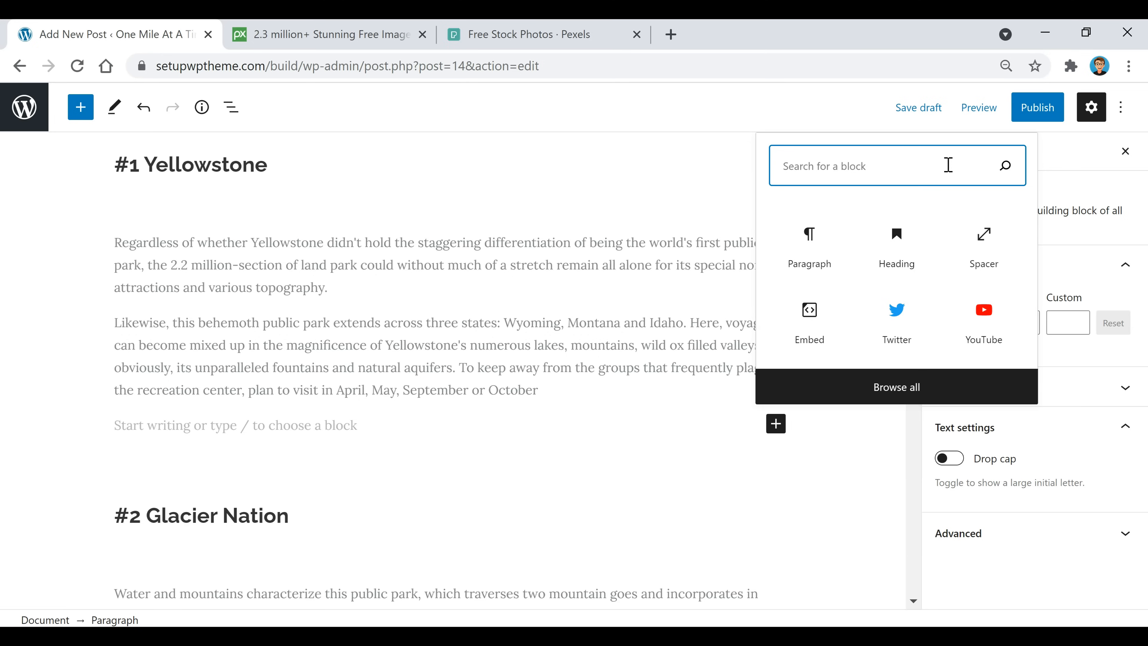
pyautogui.write('image')
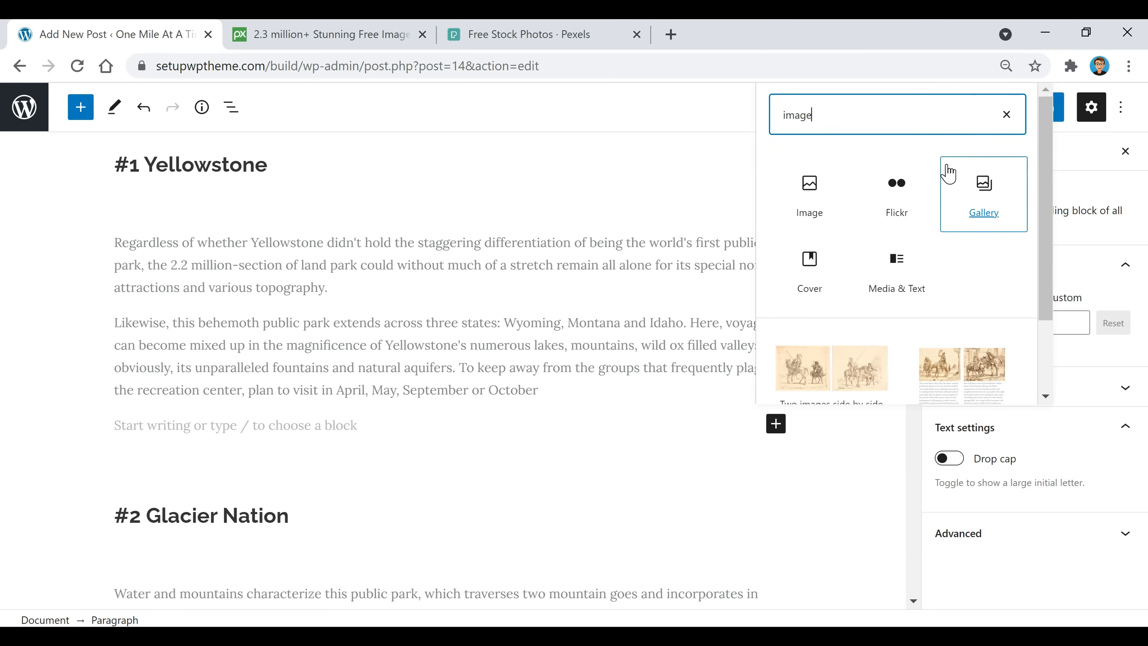
pyautogui.click(814, 190)
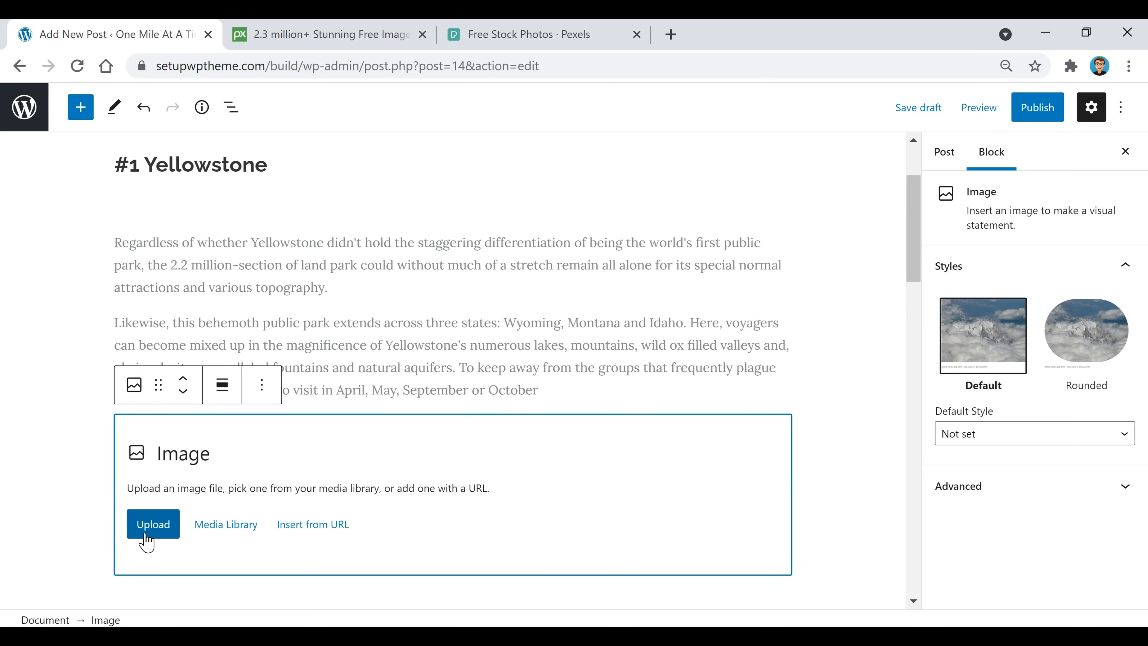
pyautogui.click(236, 538)
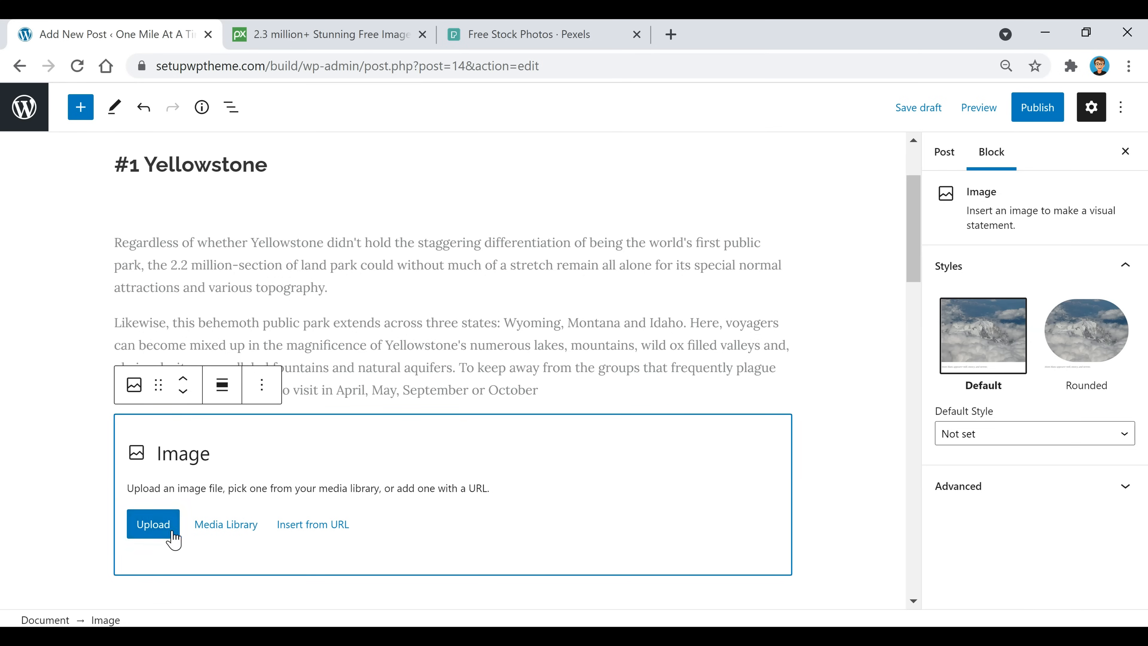
# Open the site's Media Library in a separate browser tab, keeping the post editor open.
pyautogui.rightClick(28, 104)
pyautogui.press('Escape')
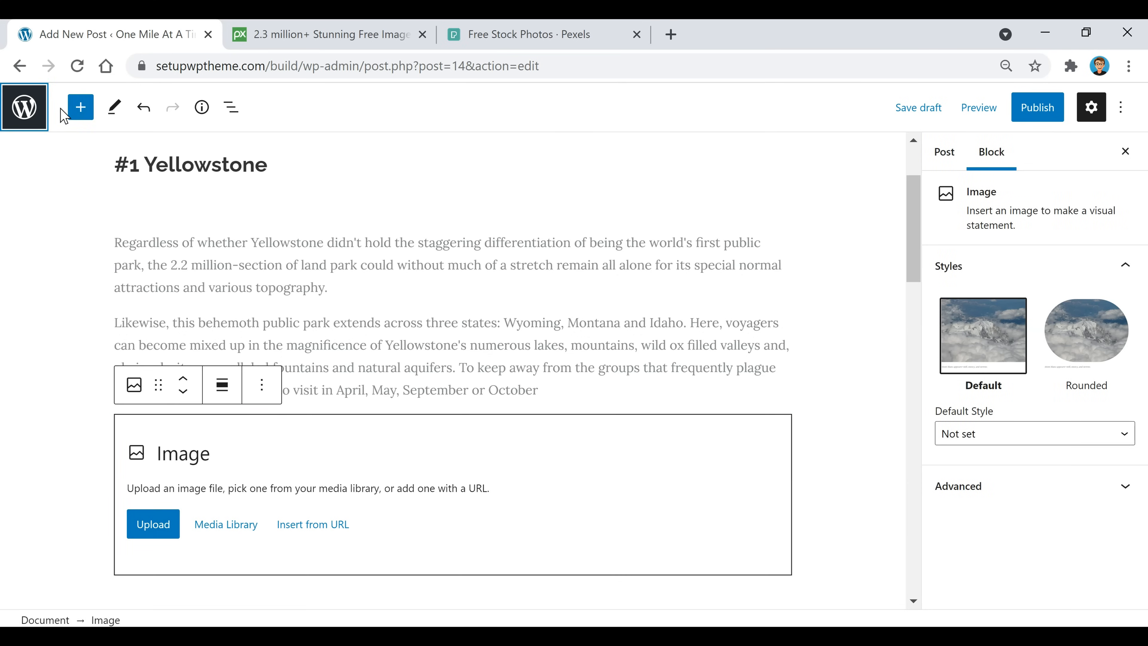
pyautogui.click(310, 41)
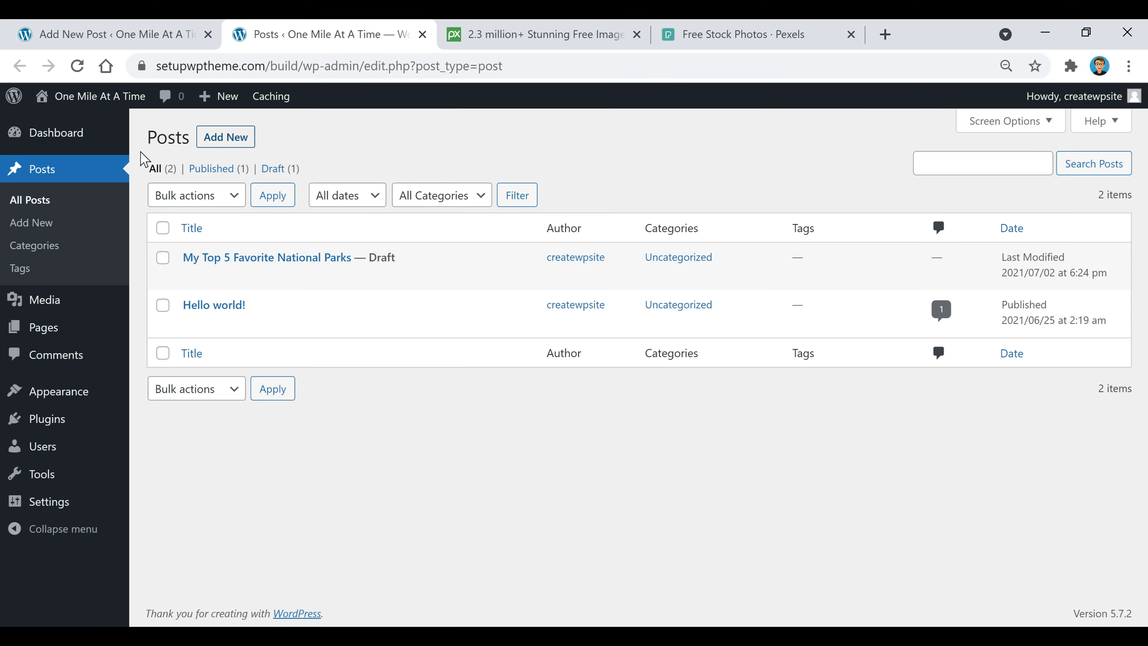
pyautogui.moveTo(44, 299)
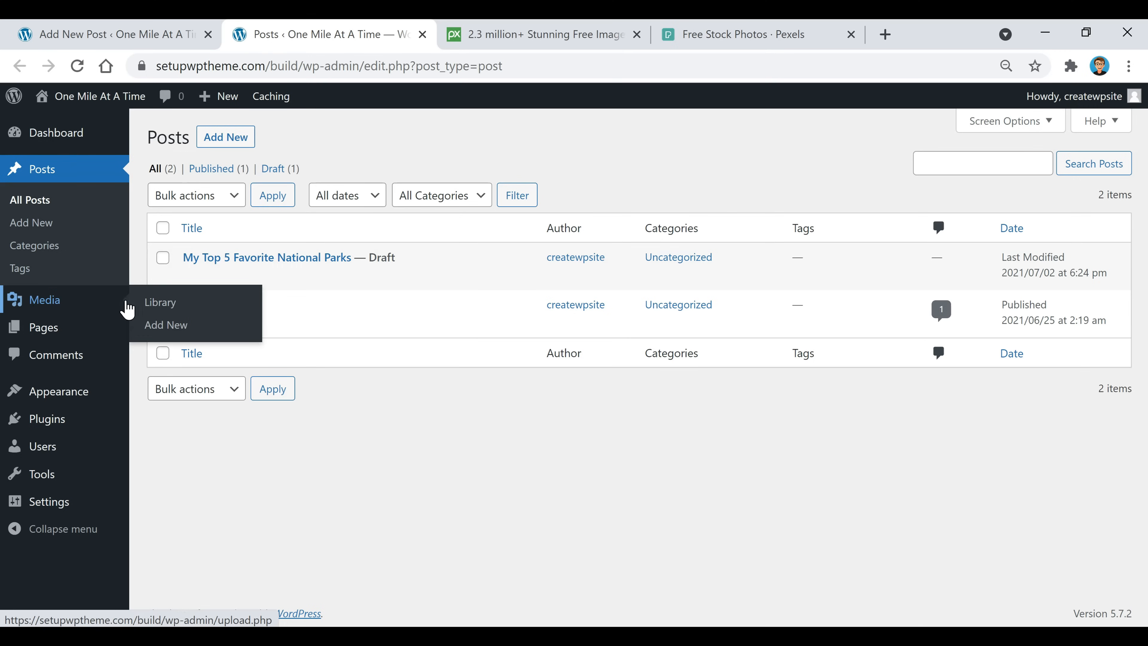
pyautogui.click(162, 304)
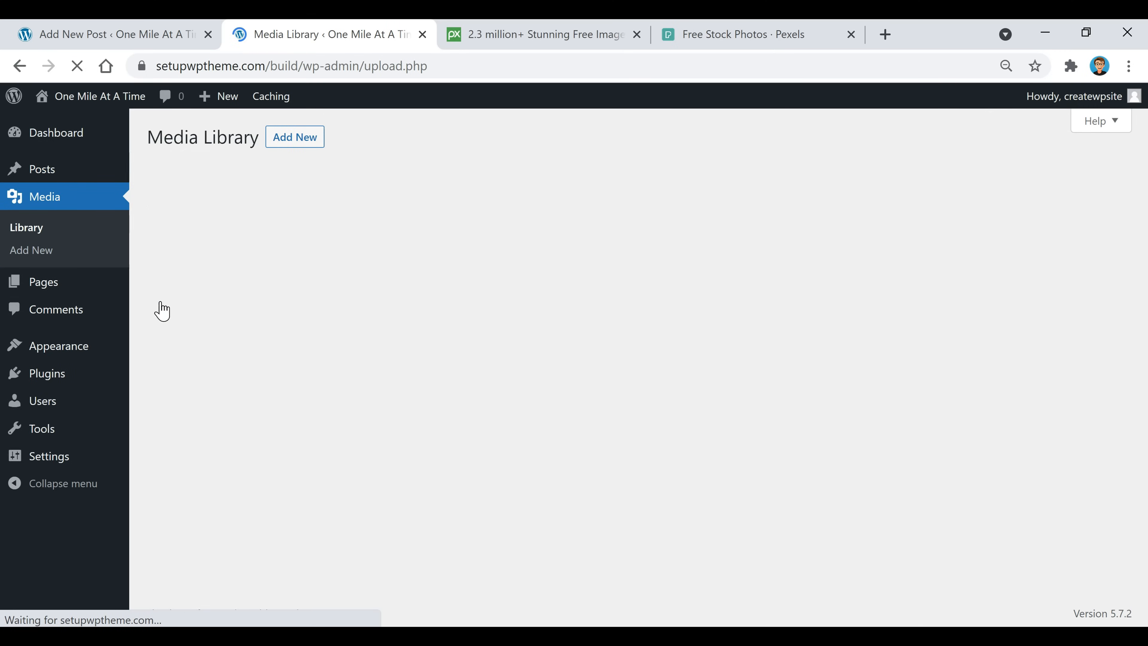
# Upload the grand canyon, zion national park, yosemite, glacier nation and yellowstone images from the Downloads folder to the Media Library.
pyautogui.click(295, 144)
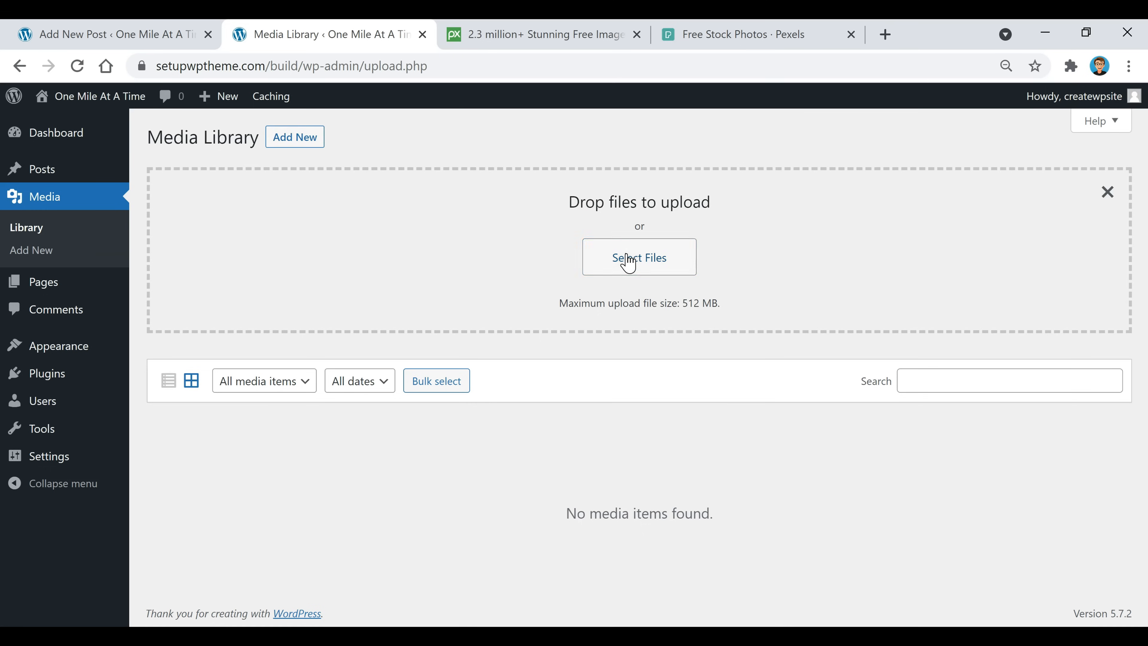
pyautogui.click(615, 257)
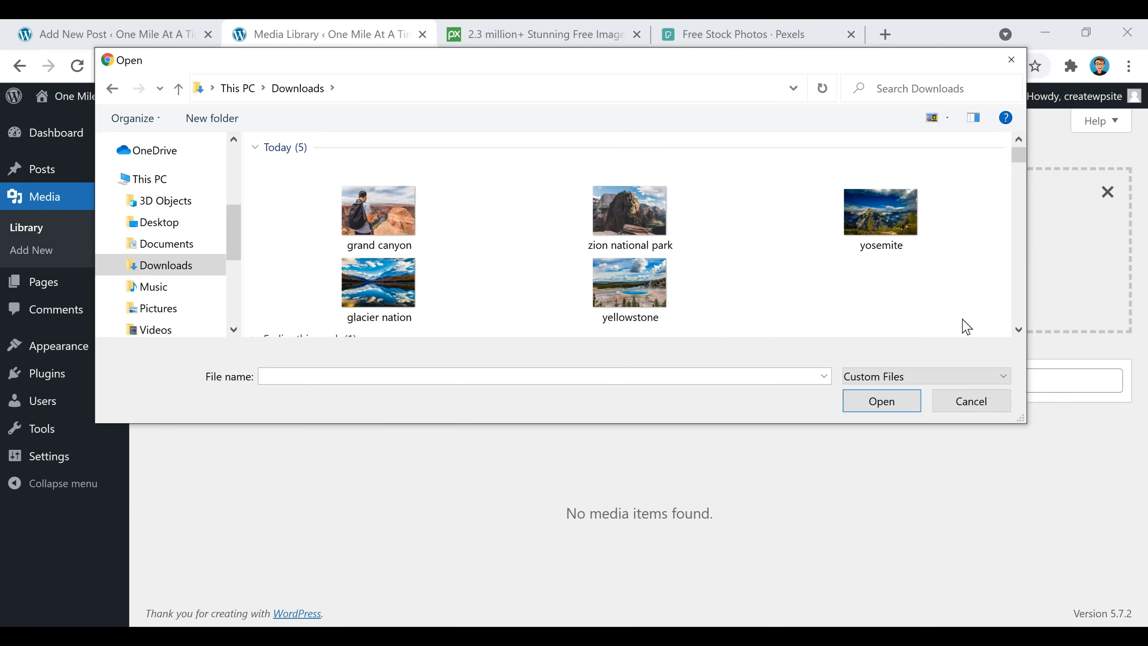
pyautogui.moveTo(967, 319); pyautogui.dragTo(339, 213)
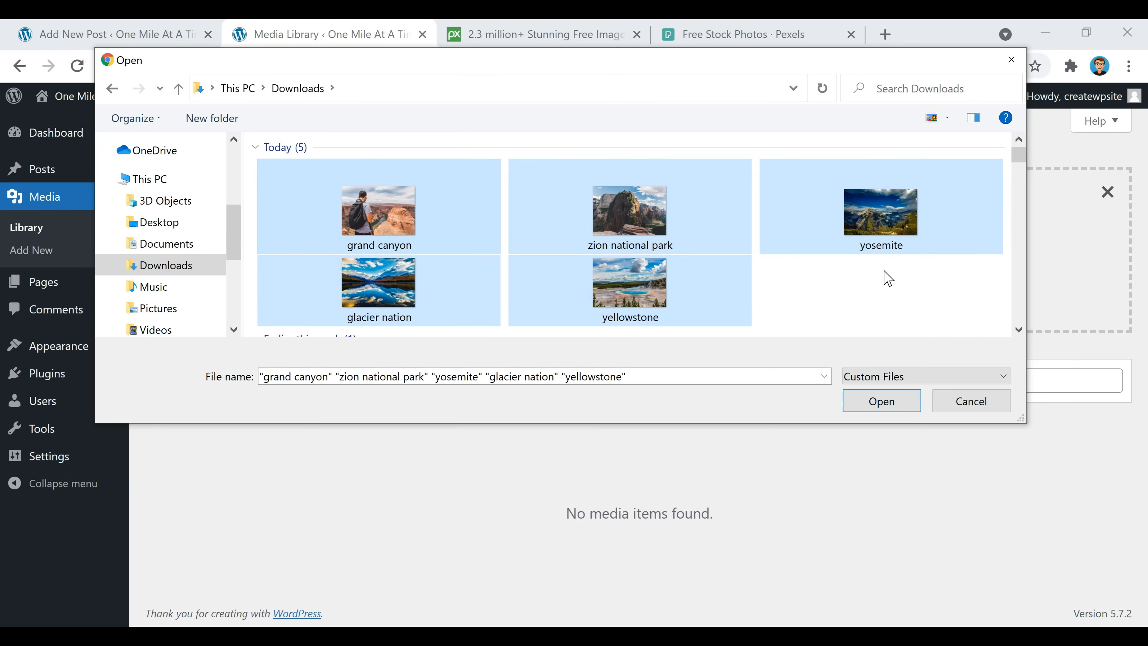
pyautogui.click(887, 410)
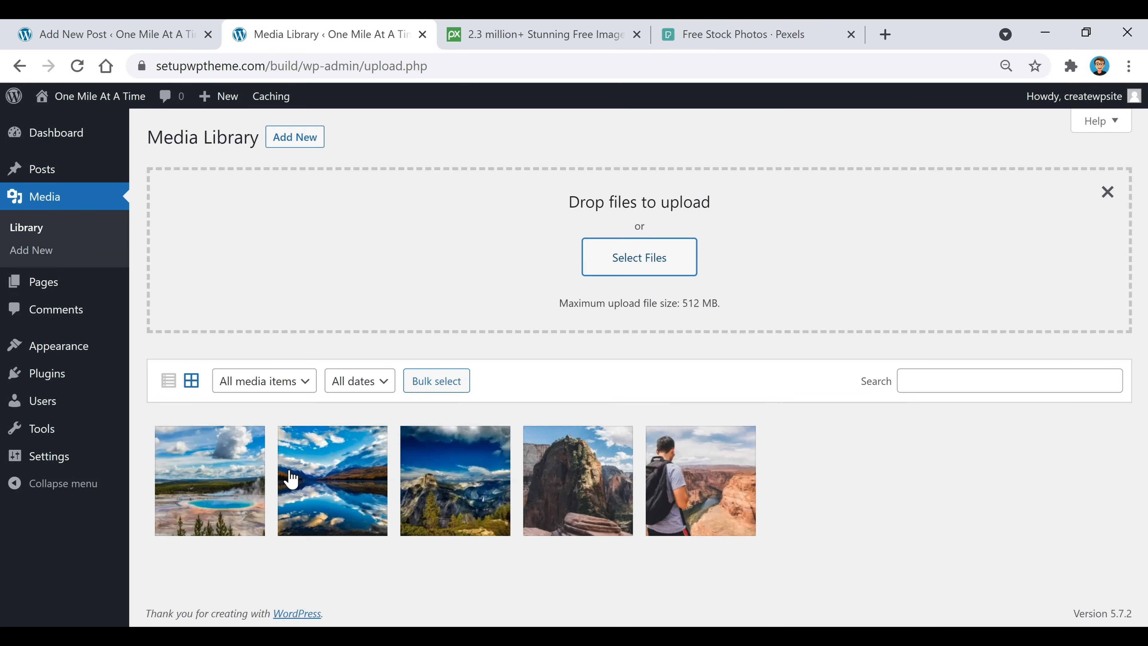
# Return to the post editor, save the post as a draft and reload the page.
pyautogui.click(149, 36)
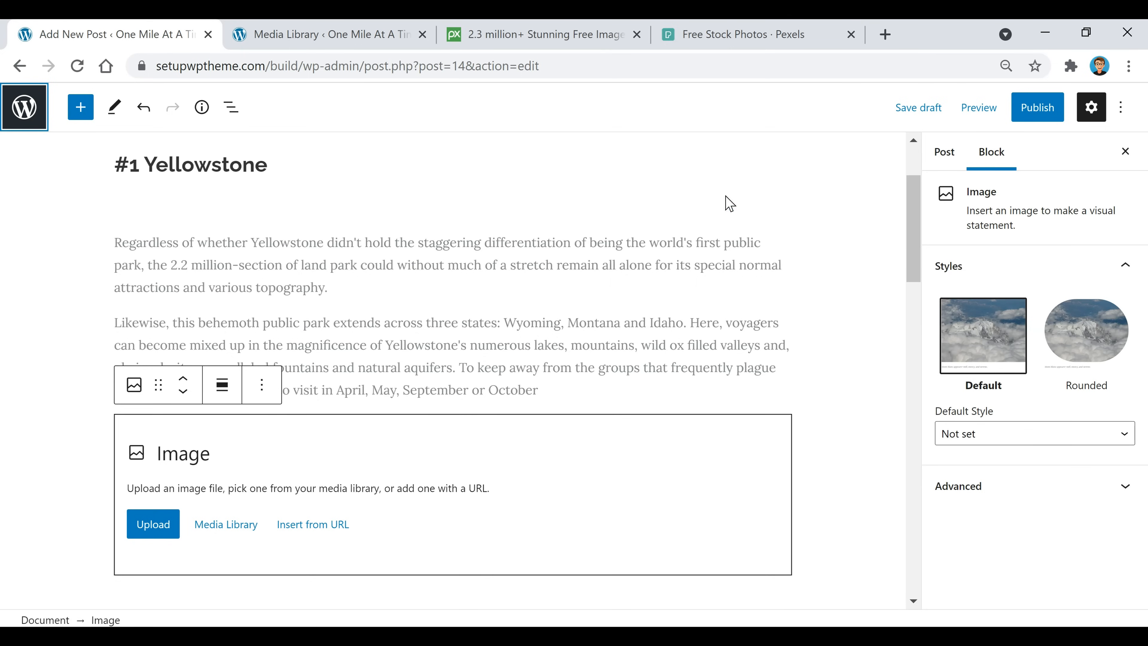
pyautogui.click(933, 111)
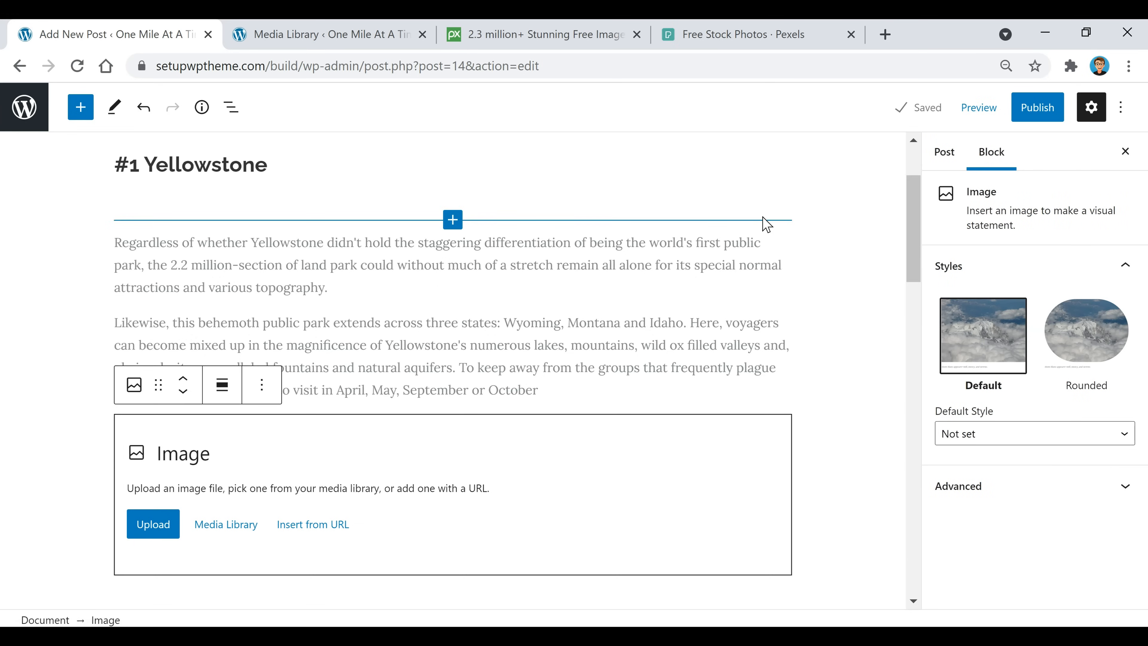
pyautogui.click(77, 66)
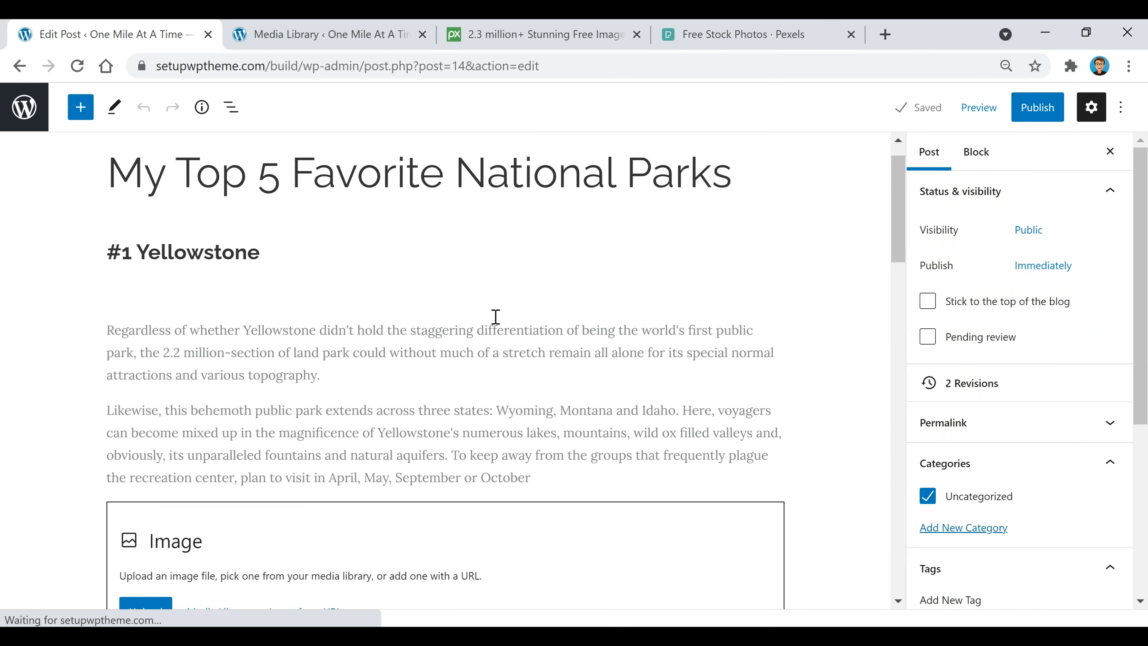
# Fill the Image block under the Yellowstone text with yosemite.jpg from the Media Library.
pyautogui.scroll(-3, 497, 299)
pyautogui.click(227, 477)
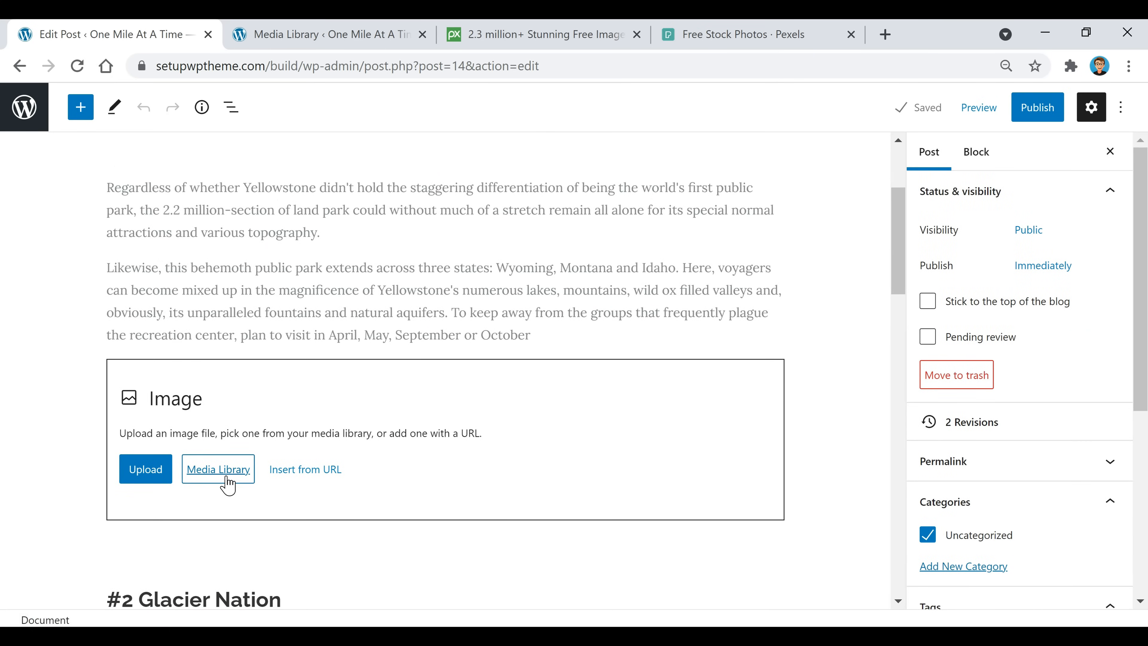
pyautogui.click(226, 477)
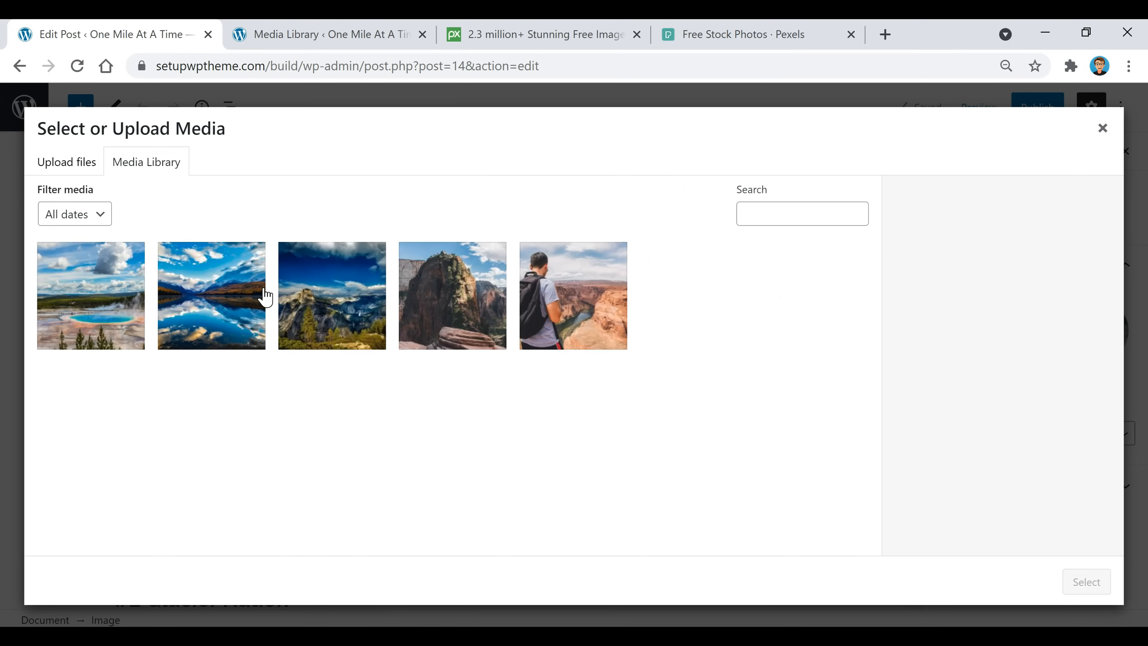
pyautogui.click(342, 325)
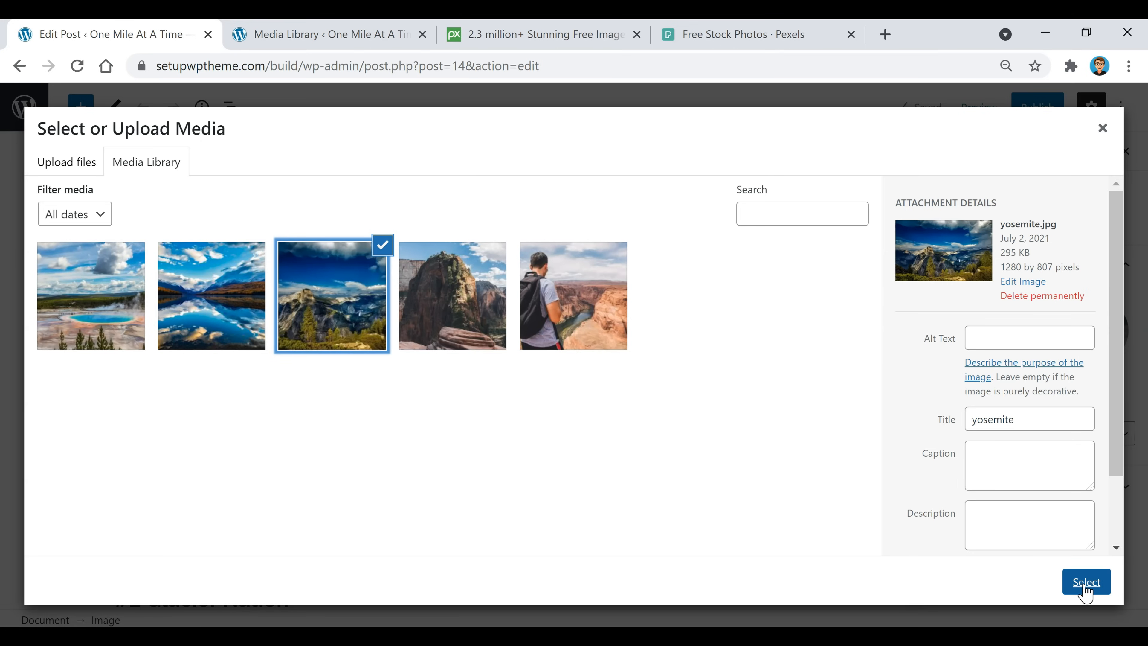
pyautogui.click(1096, 579)
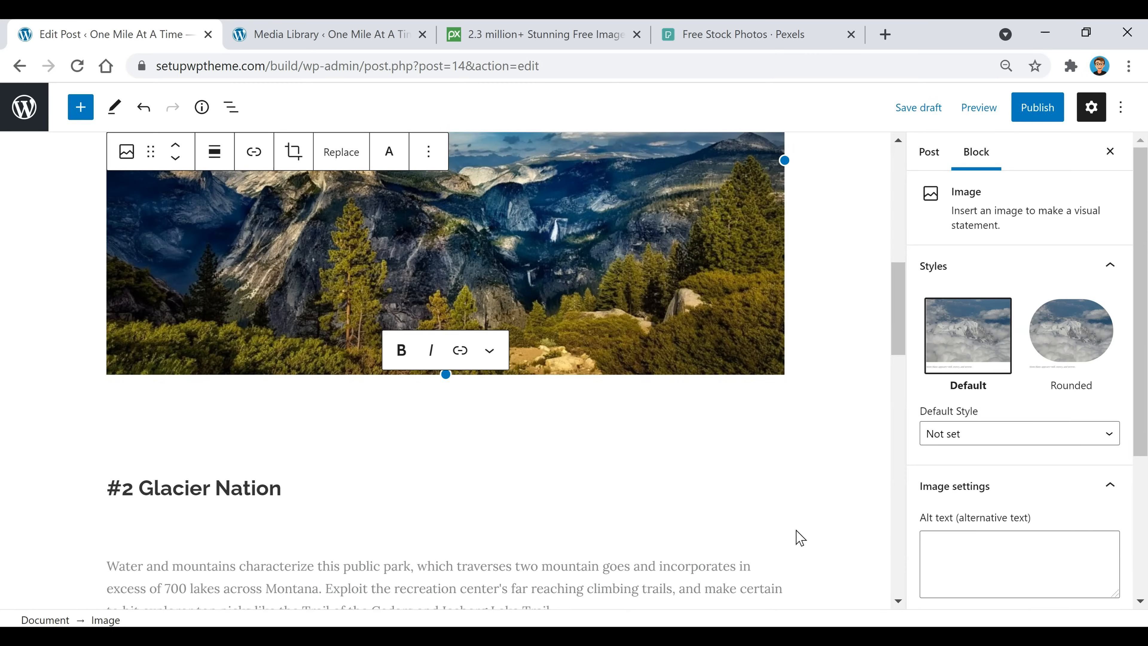
# Compare the 50%, 75% and 100% dimensions for the inserted image and set it to 75%.
pyautogui.scroll(4, 559, 464)
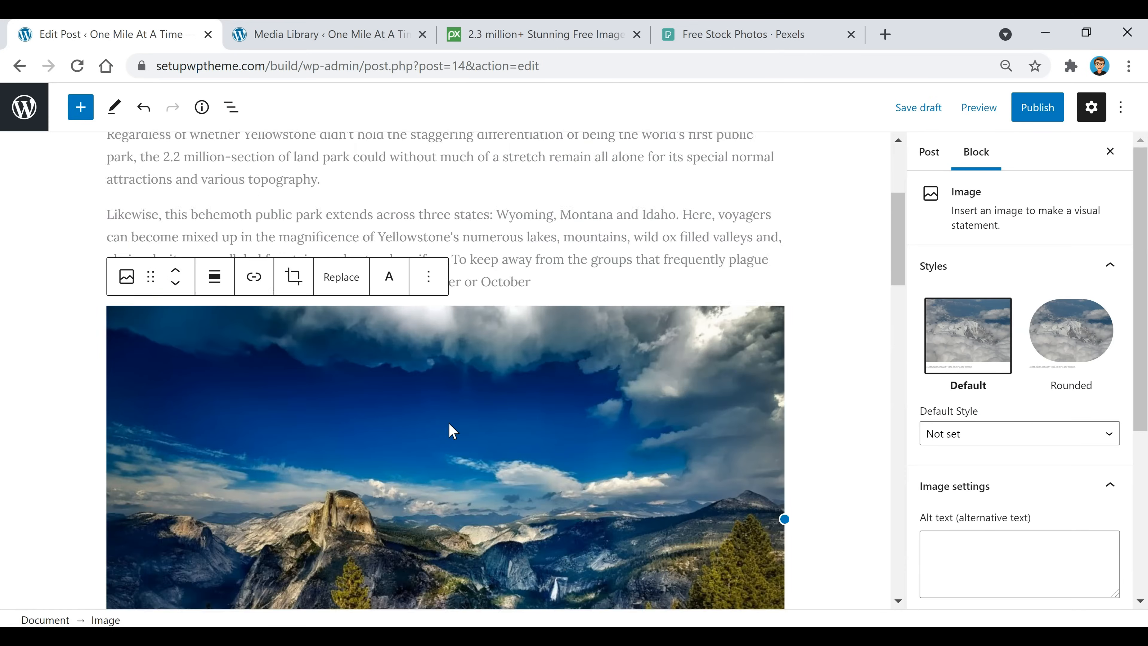
pyautogui.click(447, 424)
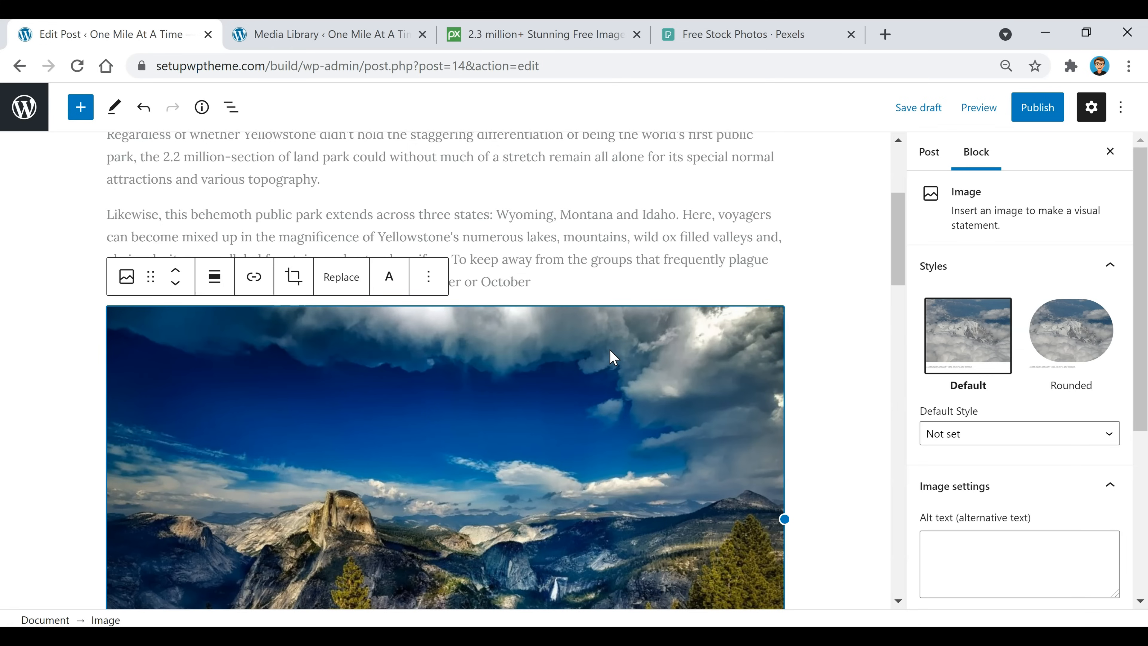
pyautogui.scroll(-5, 1001, 228)
pyautogui.scroll(-2, 1004, 236)
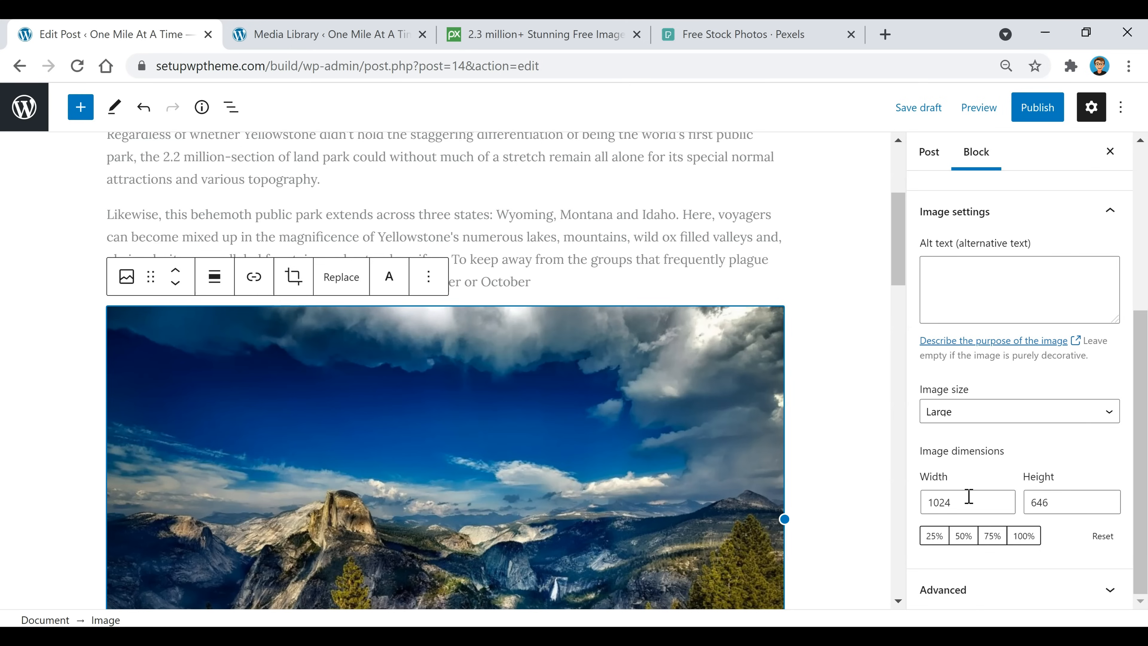
pyautogui.click(963, 536)
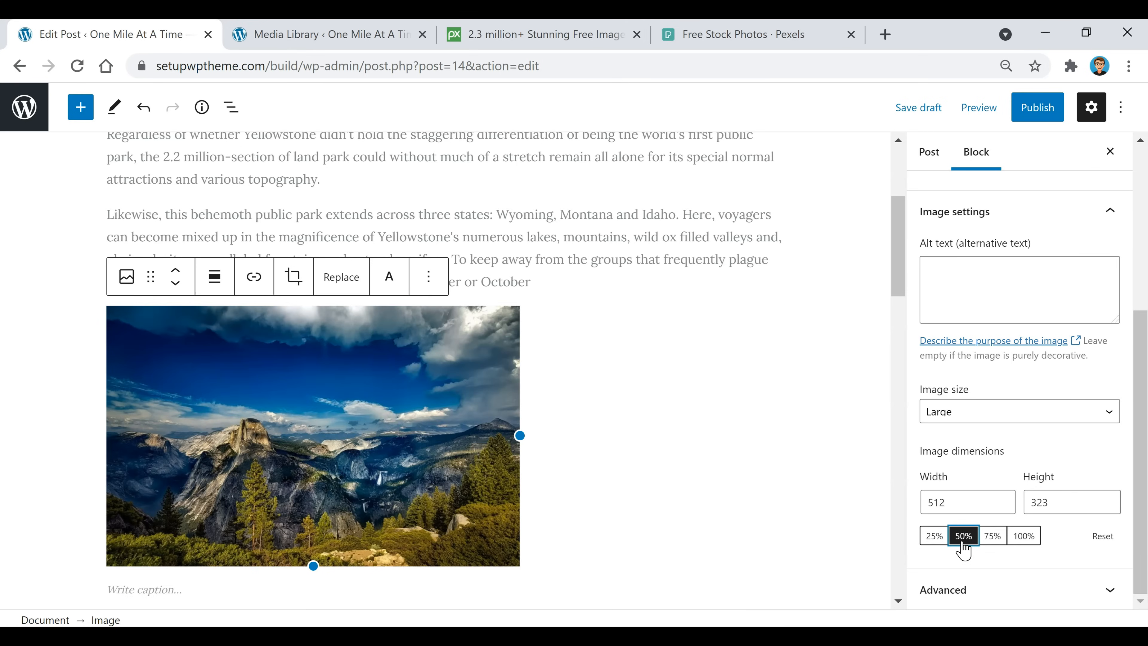
pyautogui.click(992, 536)
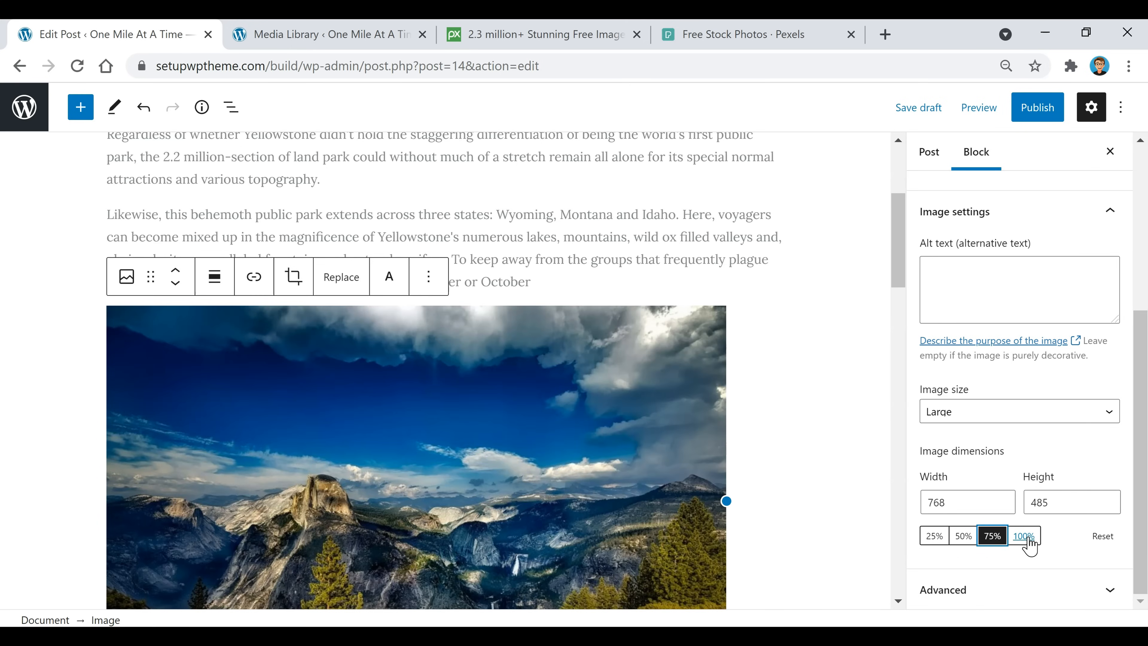
pyautogui.click(1028, 541)
pyautogui.click(965, 537)
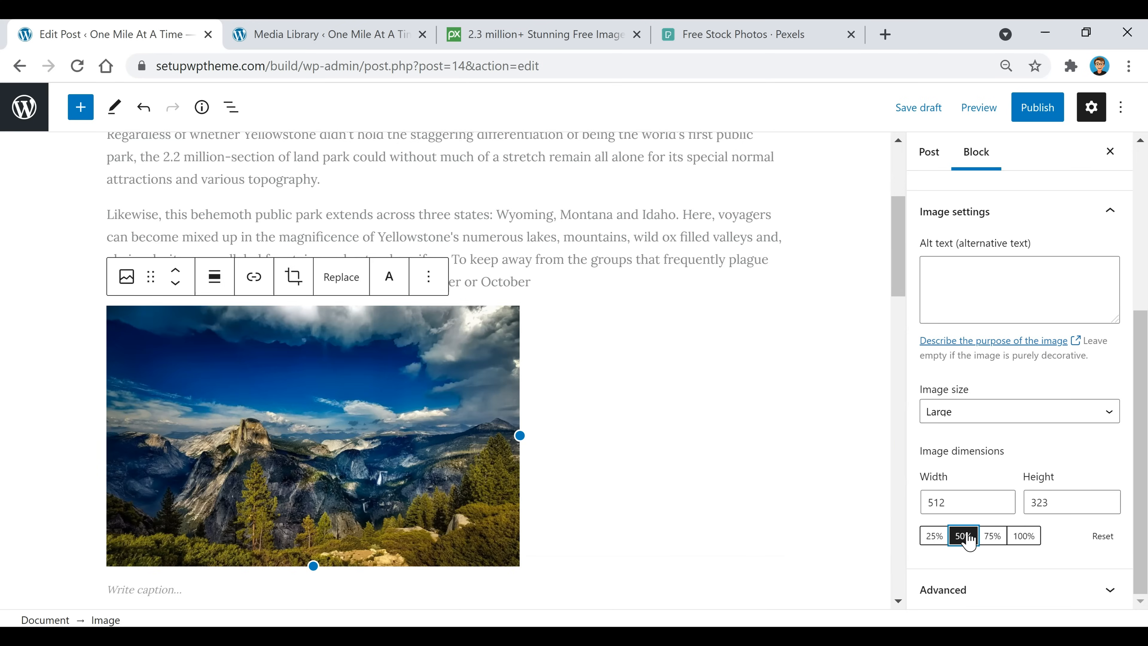
pyautogui.click(998, 539)
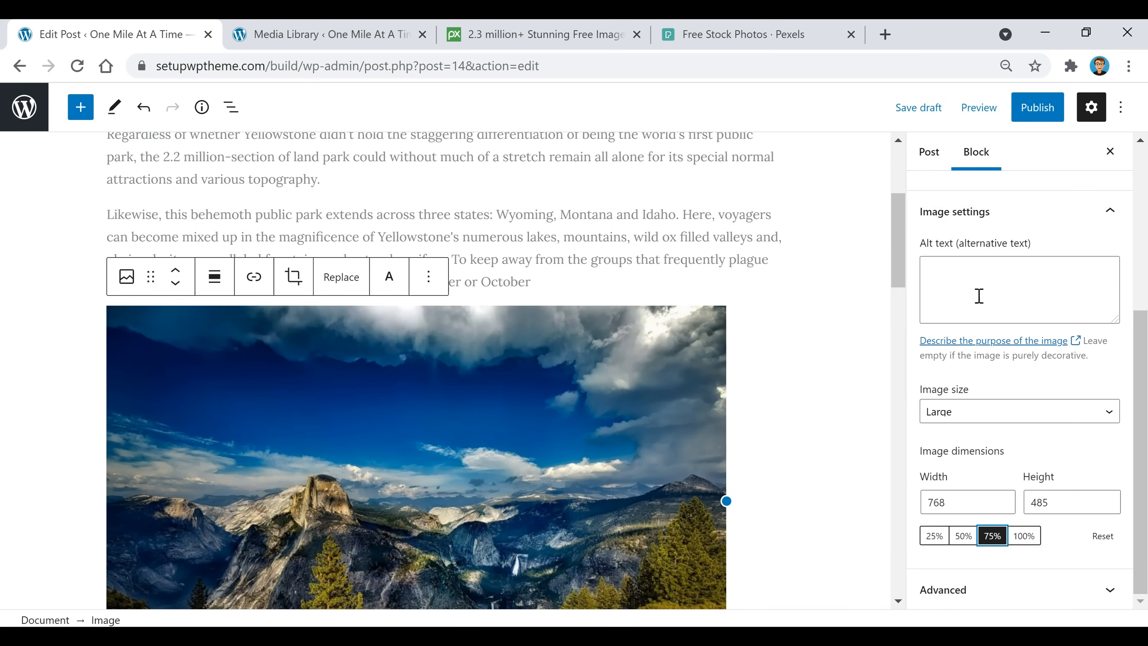
# Enter "yellowstone" as the image's alt text.
pyautogui.click(994, 296)
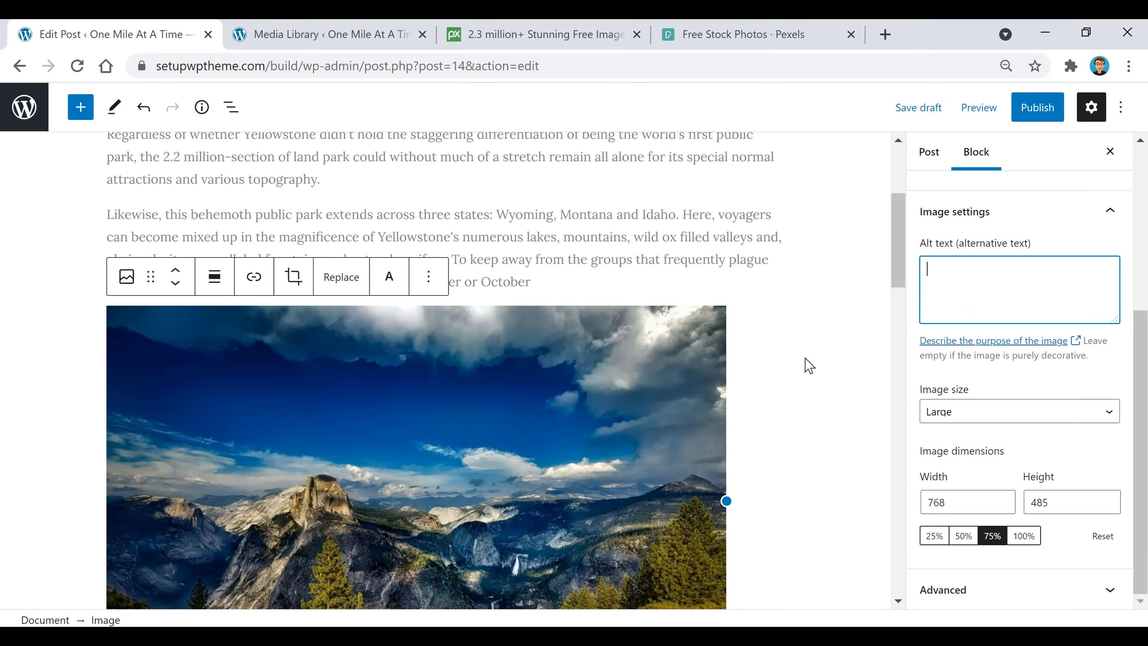
pyautogui.scroll(4, 731, 392)
pyautogui.scroll(-2, 776, 294)
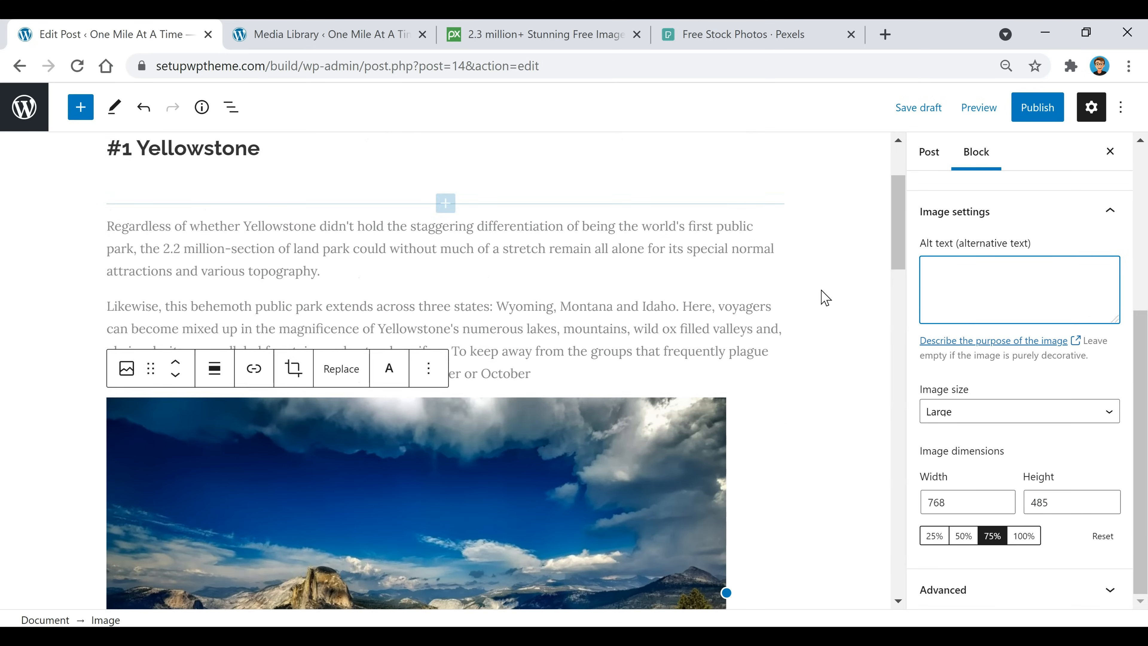
pyautogui.write('yellowstone')
# Try the Rounded style on the image in the Yellowstone section, and restore the Default style.
pyautogui.scroll(4, 1025, 403)
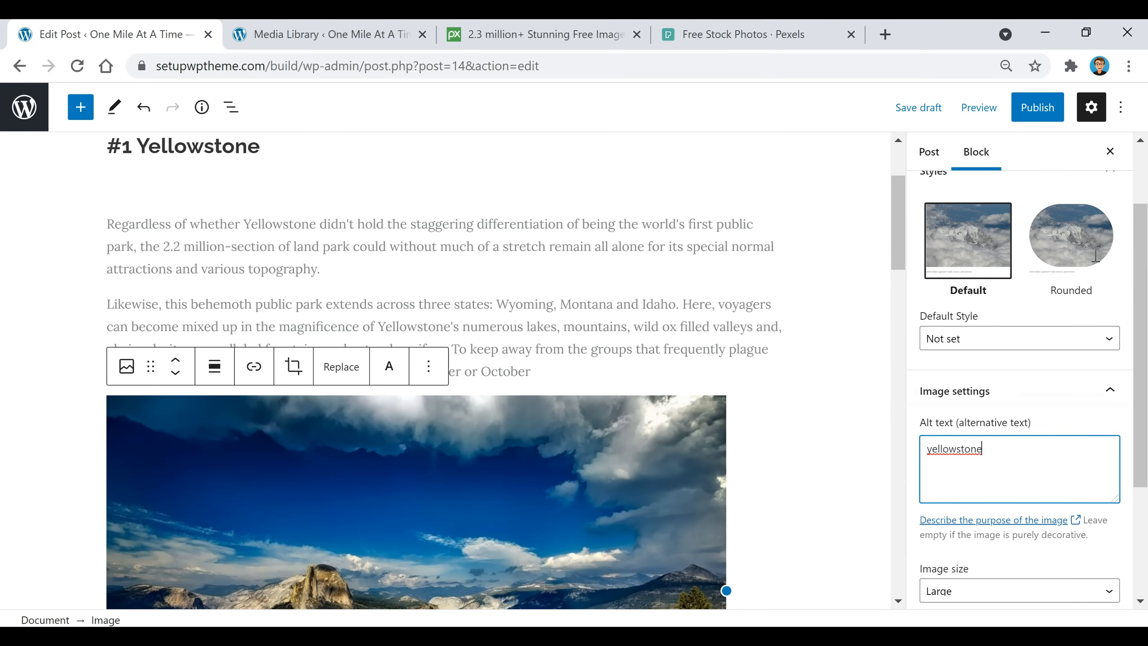
pyautogui.click(1063, 243)
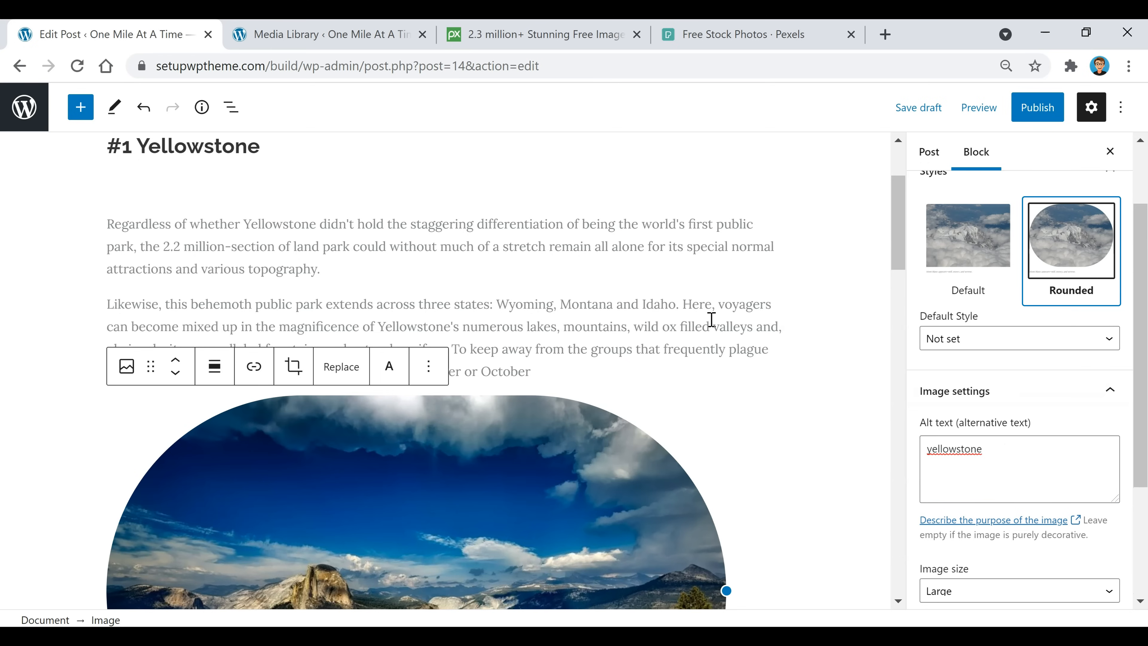
pyautogui.scroll(-4, 711, 320)
pyautogui.scroll(4, 713, 325)
pyautogui.click(957, 238)
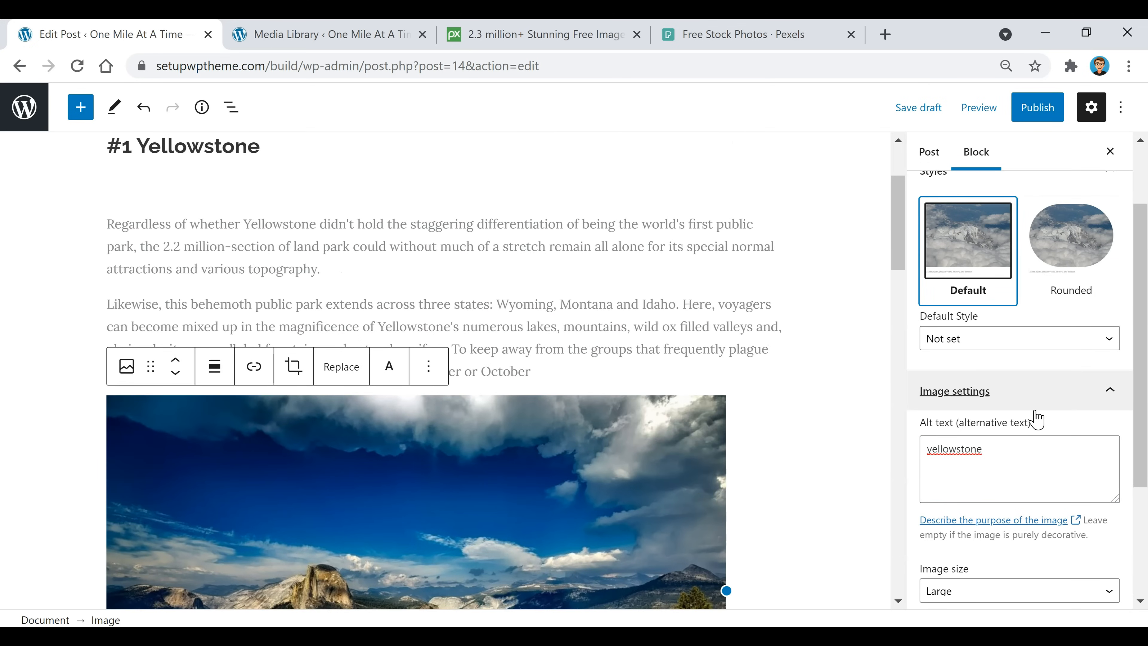
# Add a 10-pixel-high Spacer block between the last Yellowstone paragraph and the image.
pyautogui.click(570, 367)
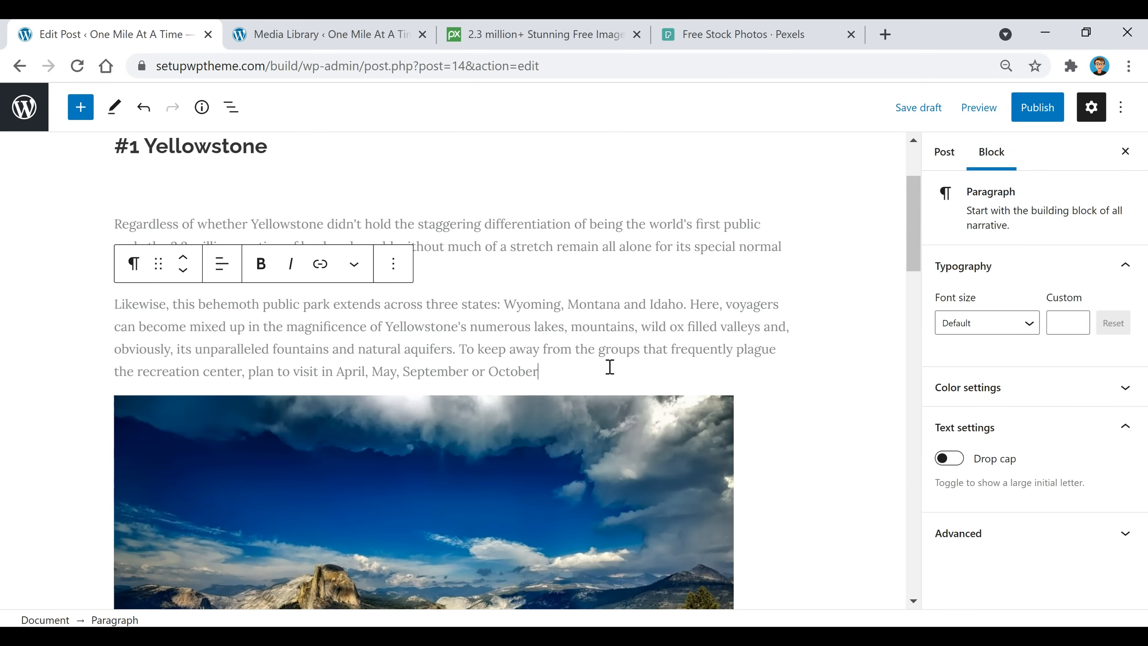
pyautogui.press('Return')
pyautogui.click(777, 370)
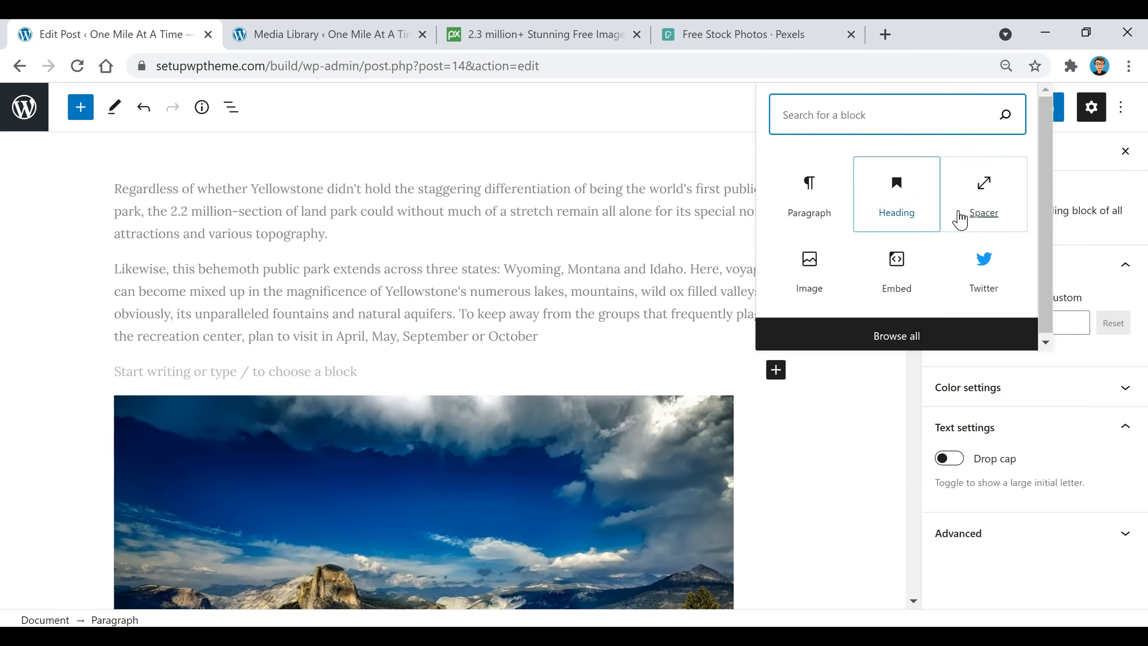
pyautogui.click(960, 221)
pyautogui.click(1108, 322)
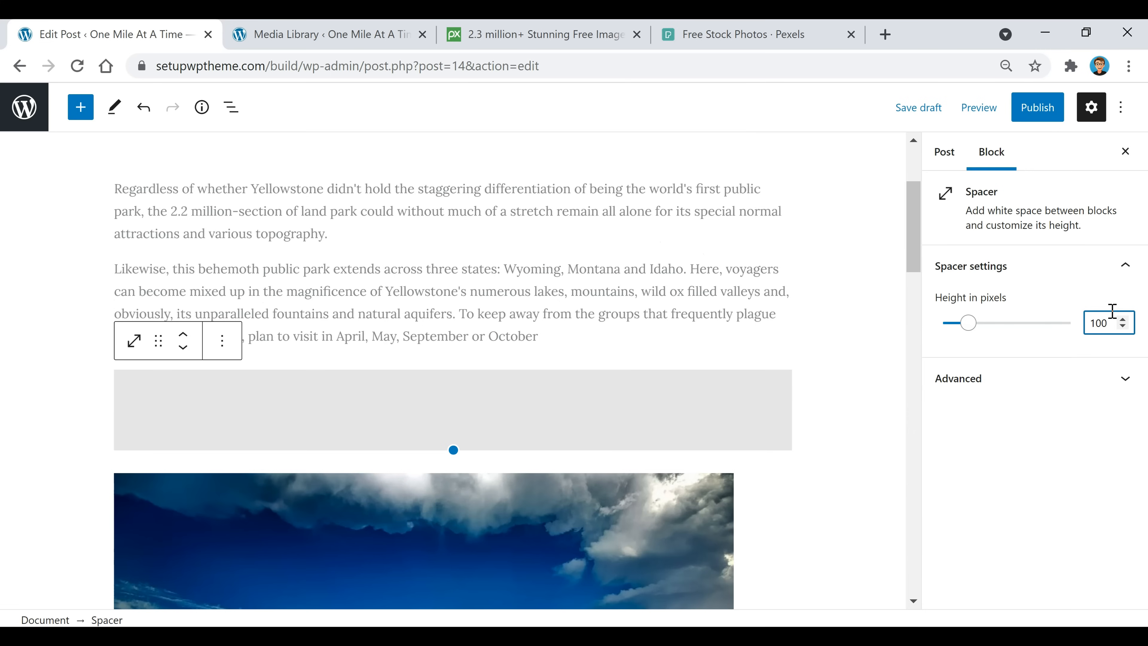
pyautogui.press('BackSpace')
pyautogui.click(687, 265)
# Center-align the image in the Yellowstone section and check its placement above "#2 Glacier Nation".
pyautogui.scroll(-5, 657, 300)
pyautogui.scroll(2, 535, 351)
pyautogui.click(523, 349)
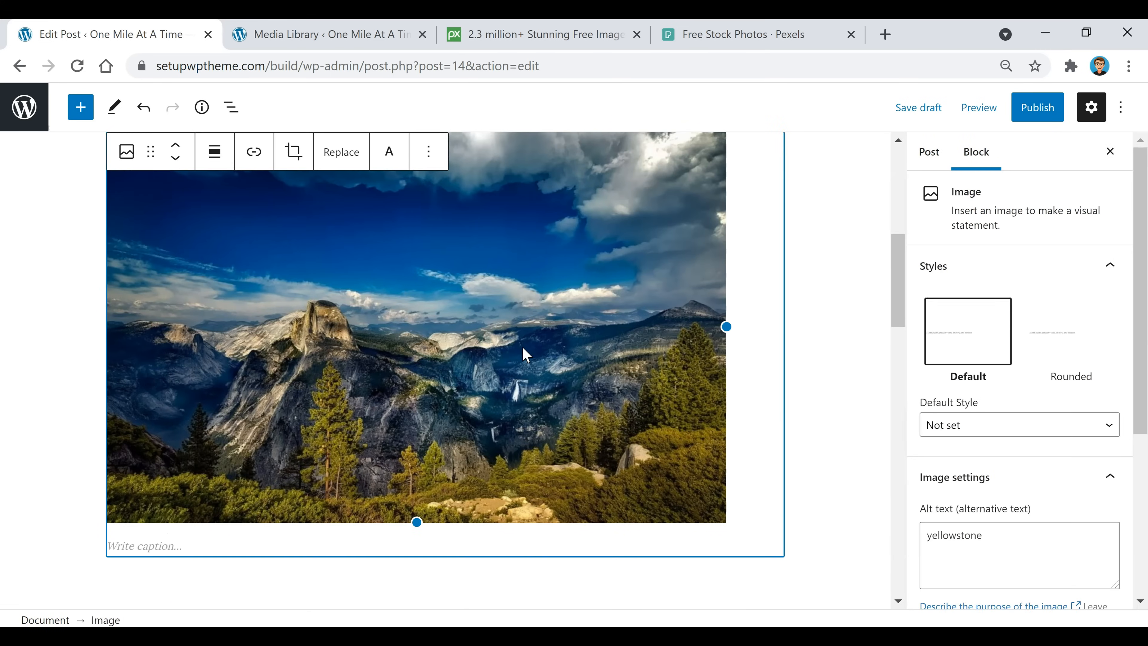
pyautogui.scroll(2, 586, 366)
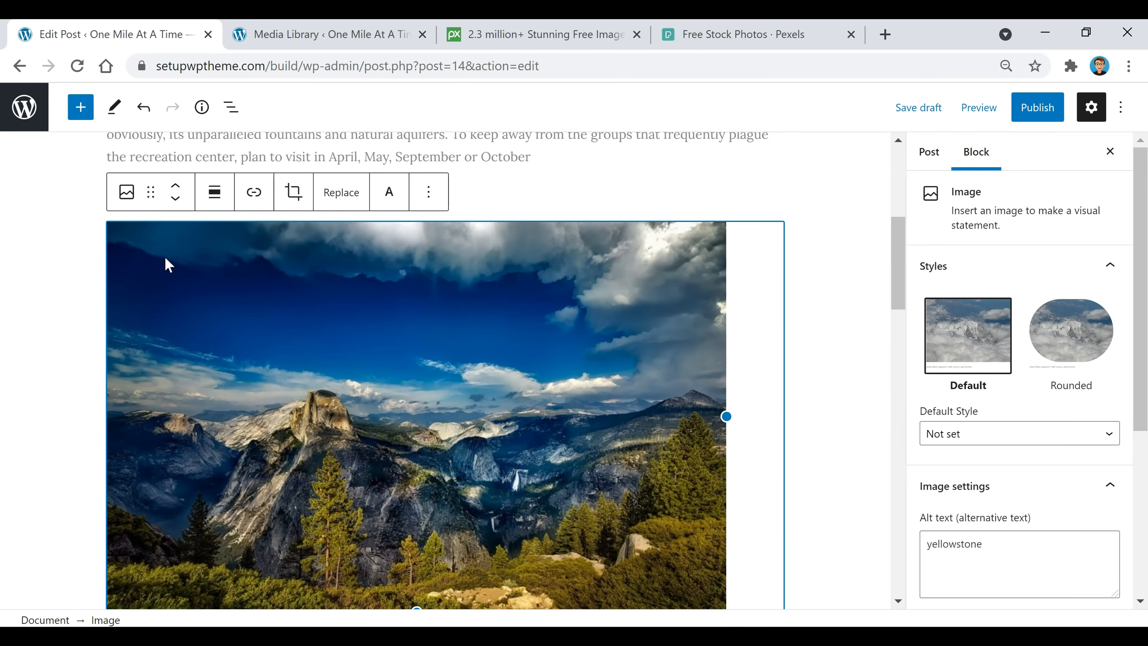
pyautogui.click(222, 198)
pyautogui.click(266, 277)
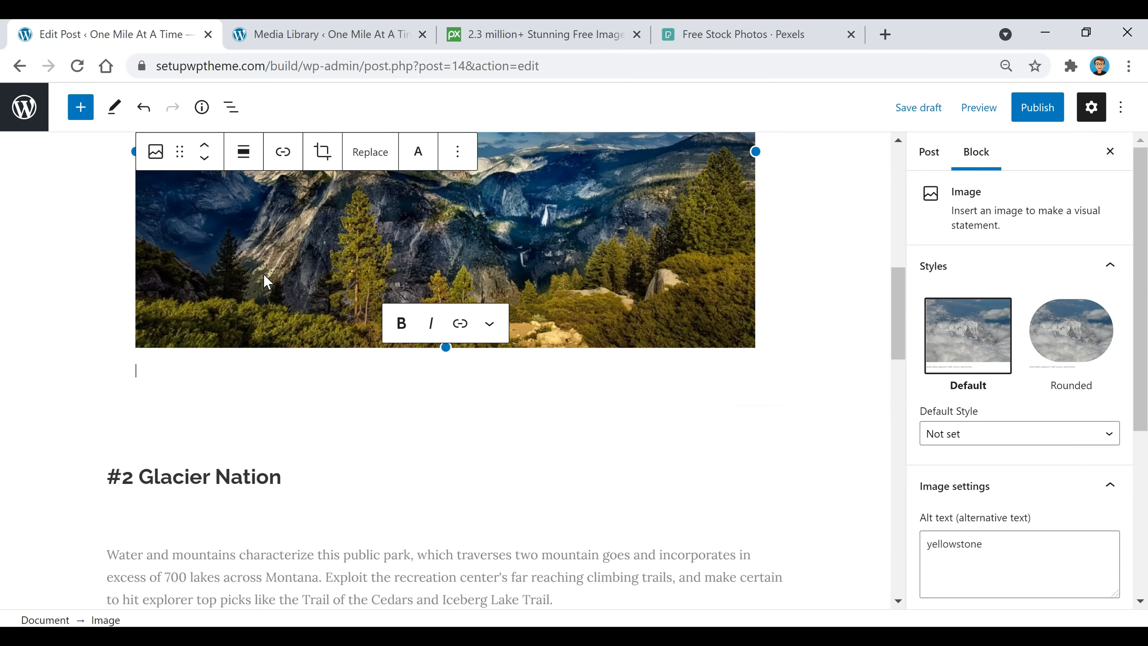
pyautogui.scroll(-1, 354, 395)
pyautogui.scroll(1, 340, 388)
pyautogui.scroll(4, 328, 288)
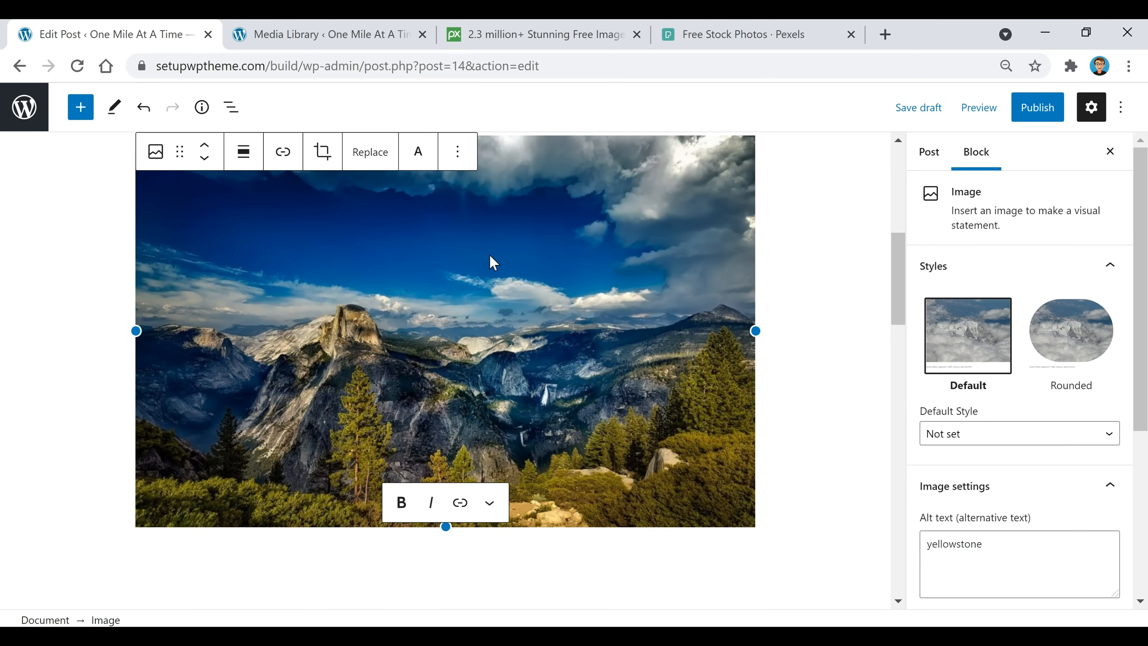
# Add the caption "Yellowstone" to the mountain image in the Yellowstone section.
pyautogui.click(446, 258)
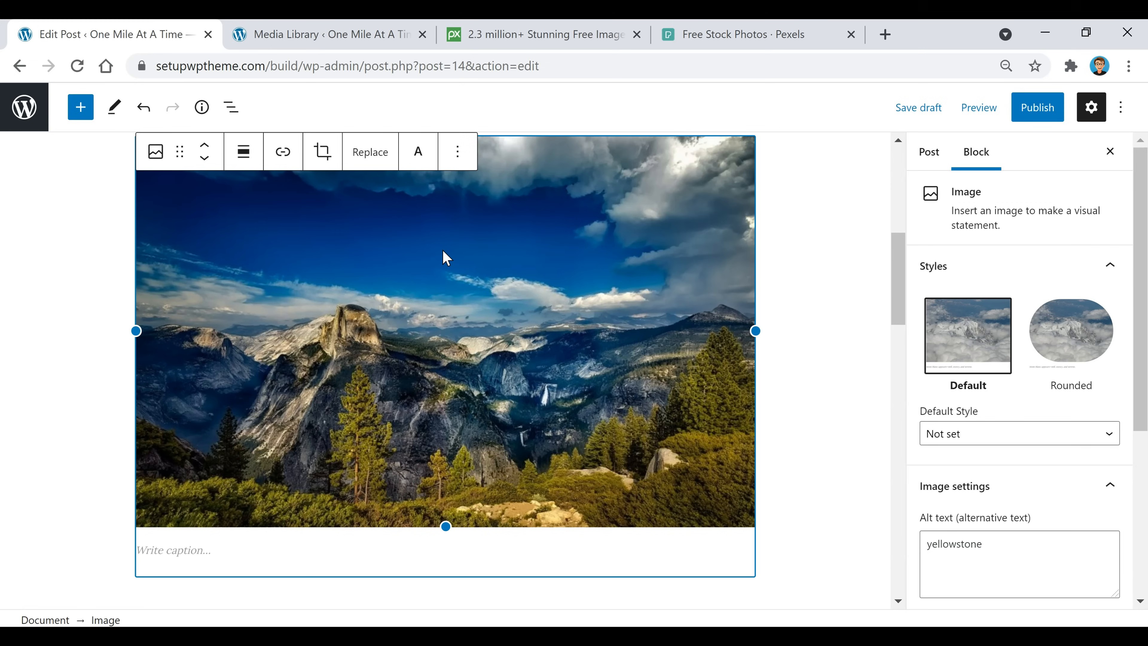
pyautogui.click(283, 156)
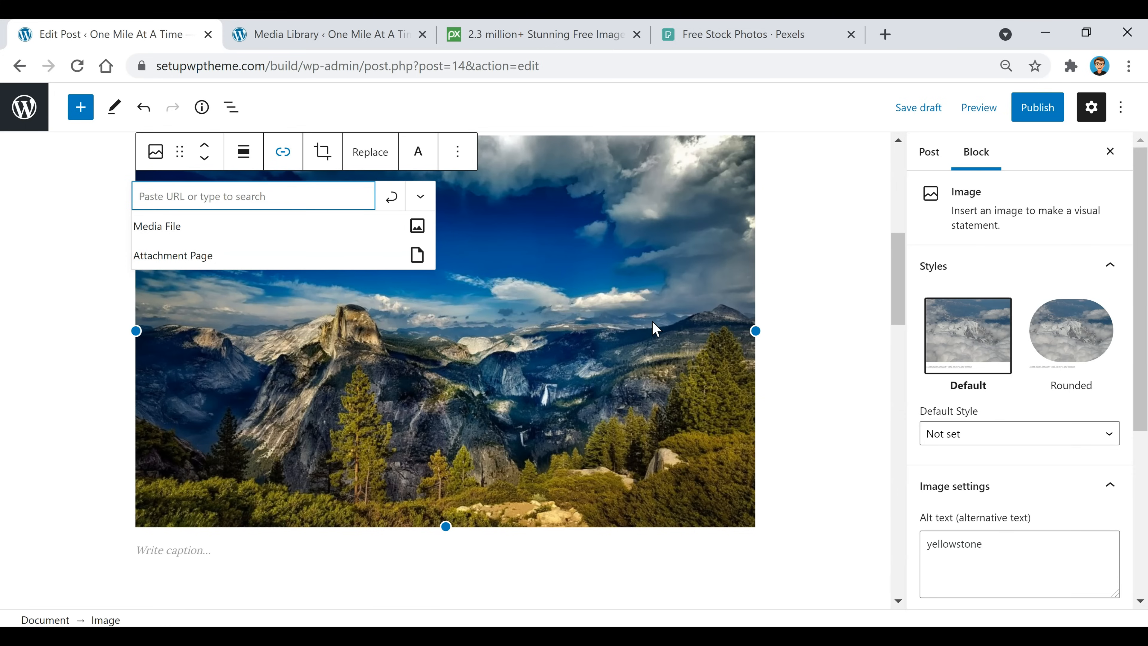
pyautogui.click(322, 557)
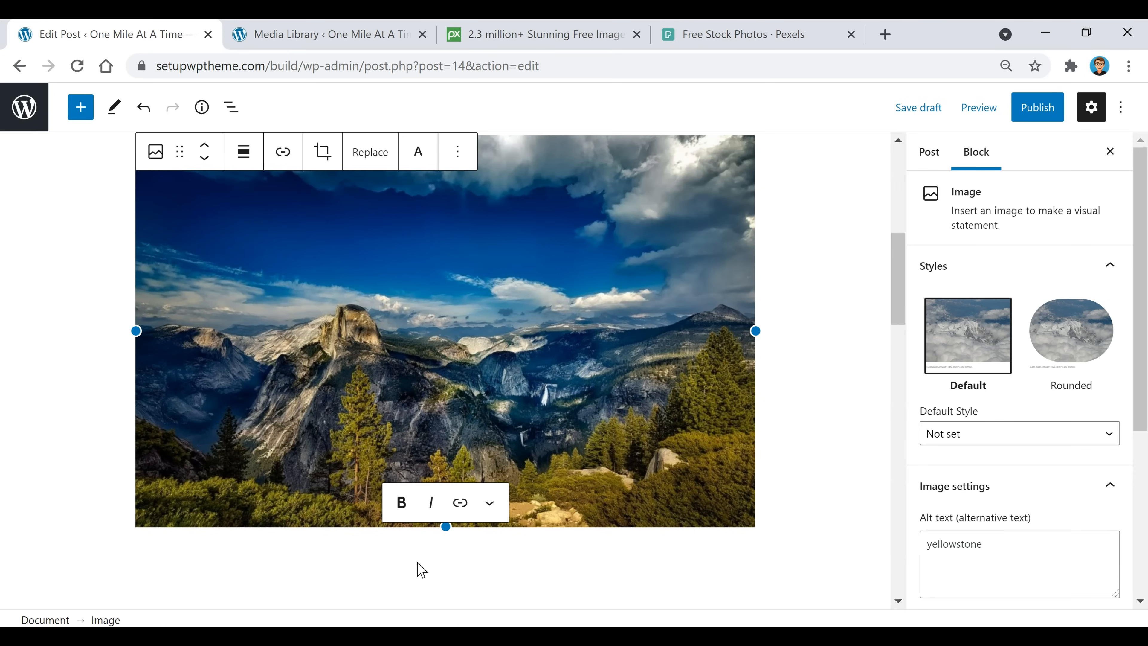
pyautogui.write('y')
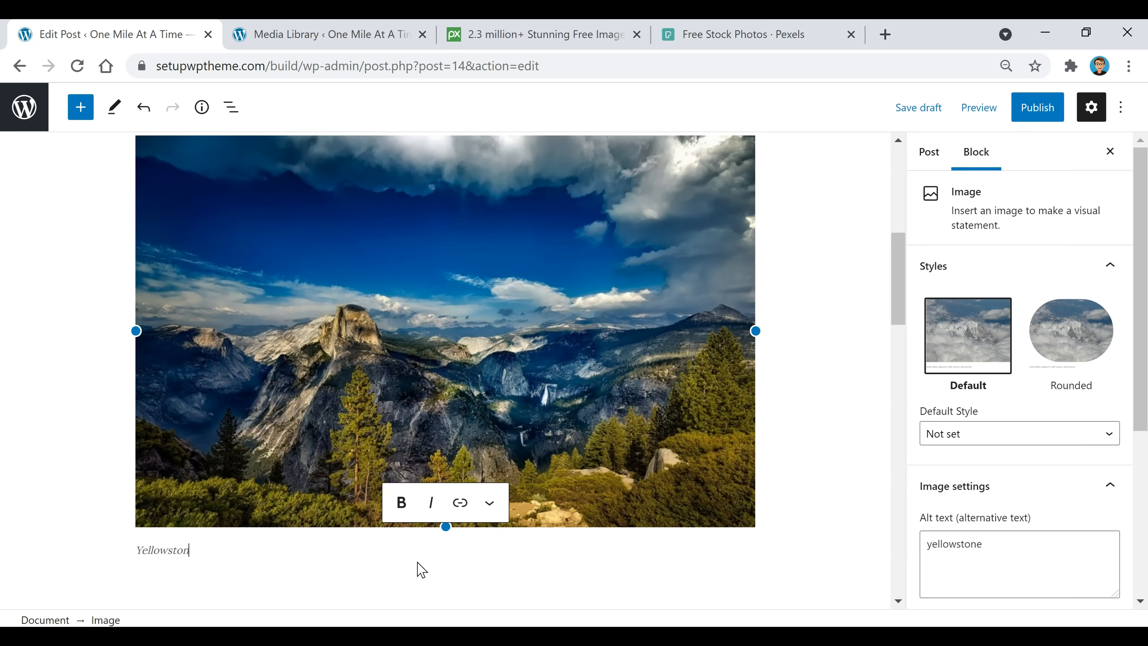
pyautogui.click(824, 265)
# Review the post's remaining sections and images, from the Yellowstone photo through to the Grand Canyon photo.
pyautogui.scroll(-4, 407, 361)
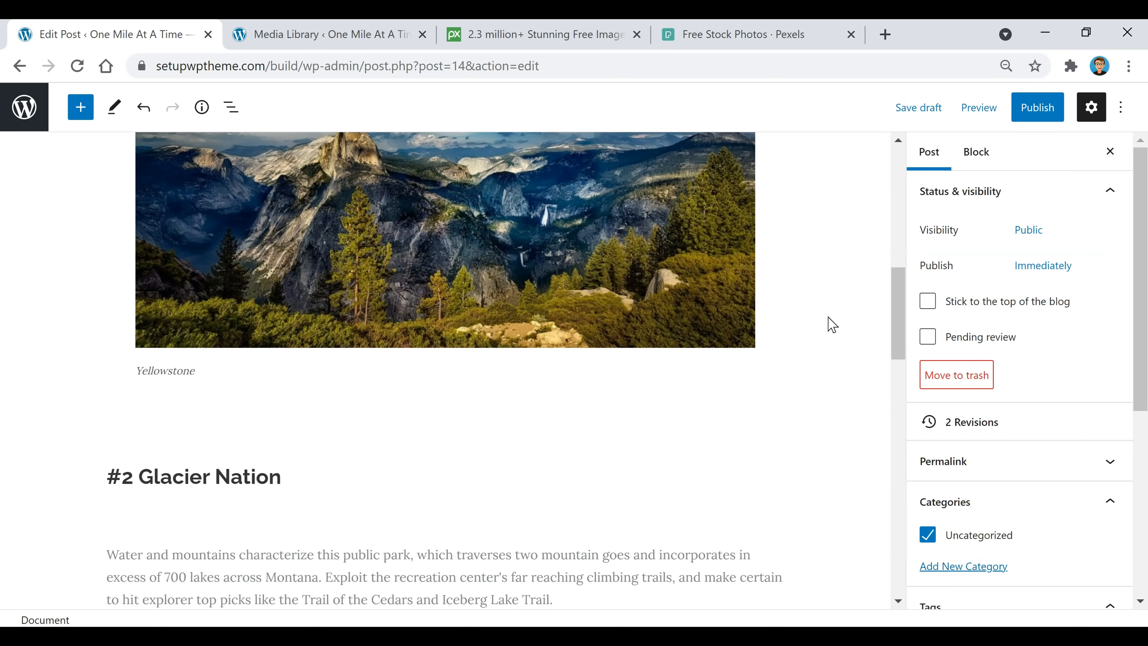
pyautogui.scroll(-2, 578, 261)
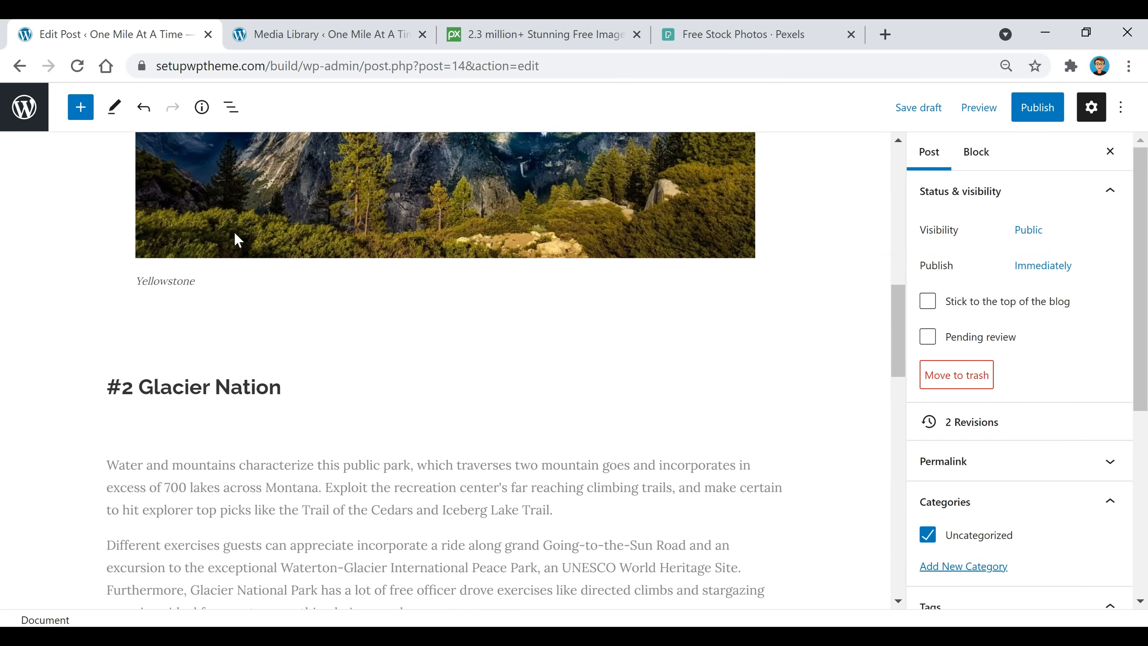
pyautogui.scroll(-2, 271, 267)
pyautogui.scroll(-2, 523, 304)
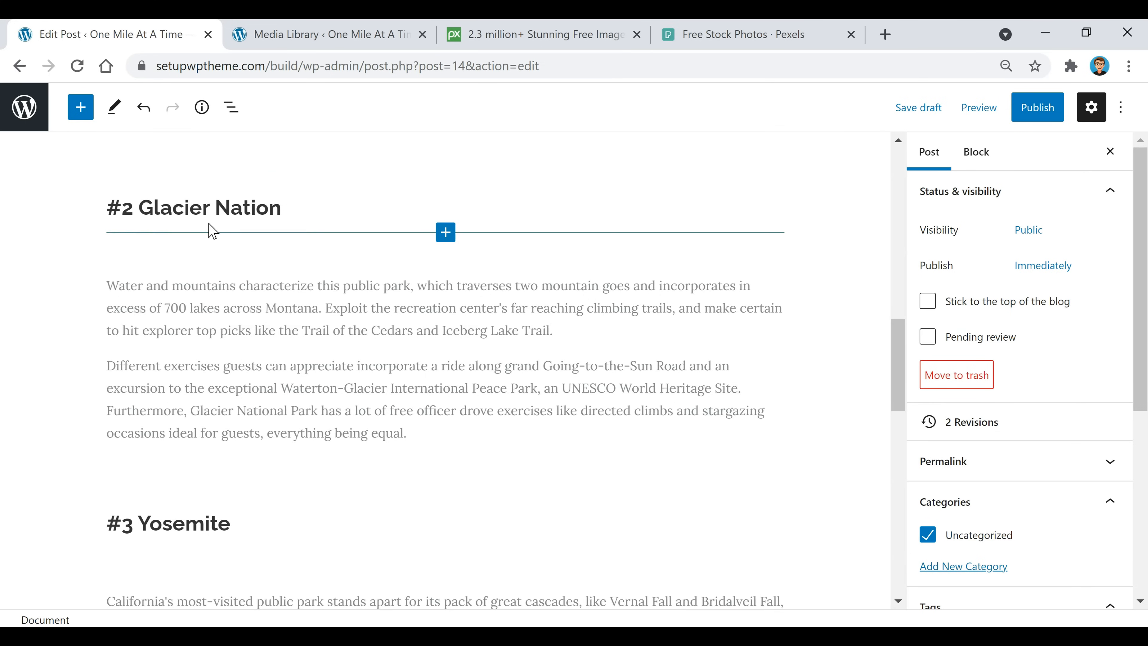
pyautogui.scroll(-8, 302, 246)
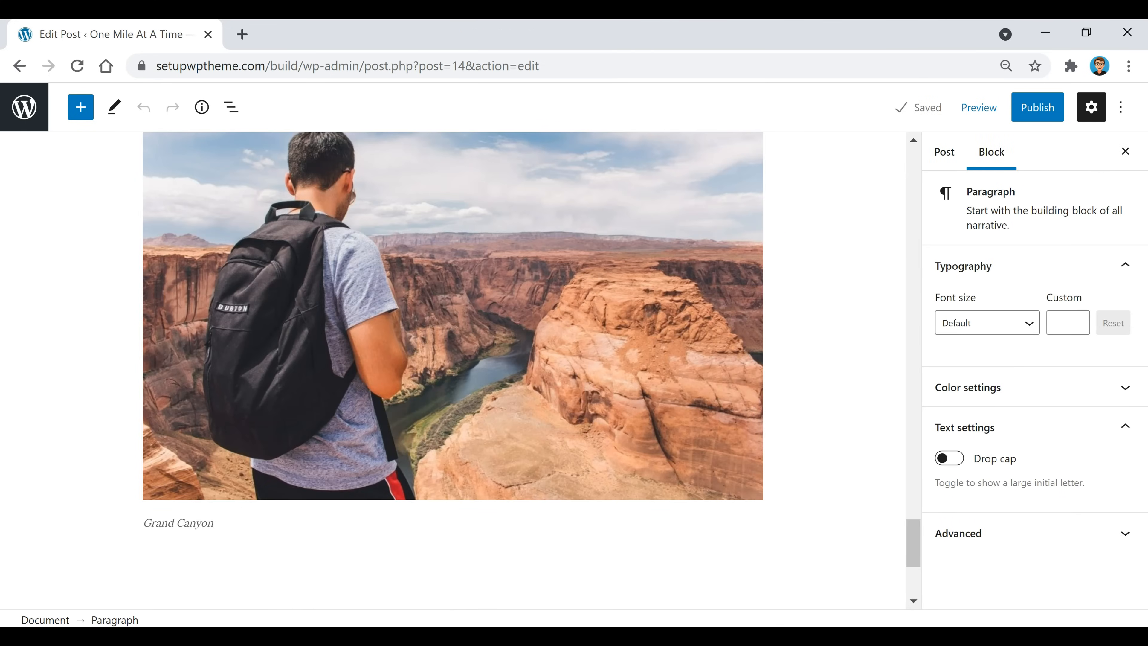
pyautogui.scroll(15, 788, 306)
pyautogui.scroll(20, 796, 310)
pyautogui.scroll(12, 762, 324)
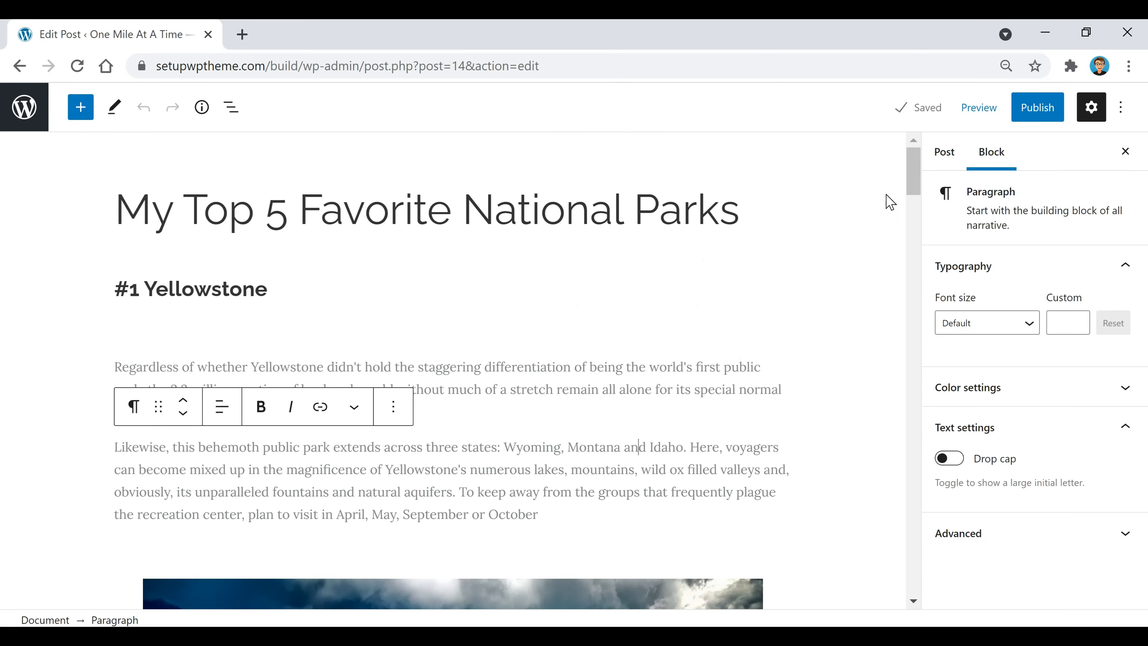
# Set the lake photo with the sneakers from the media library as the post's featured image.
pyautogui.click(952, 155)
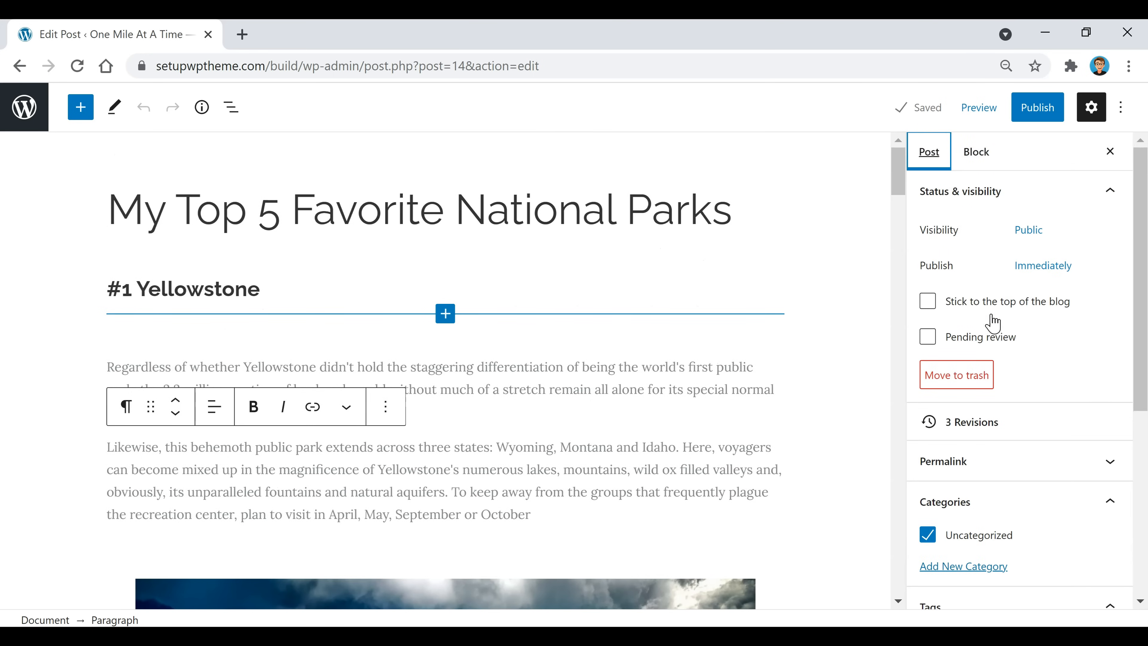
pyautogui.scroll(-1, 1011, 293)
pyautogui.scroll(-6, 995, 271)
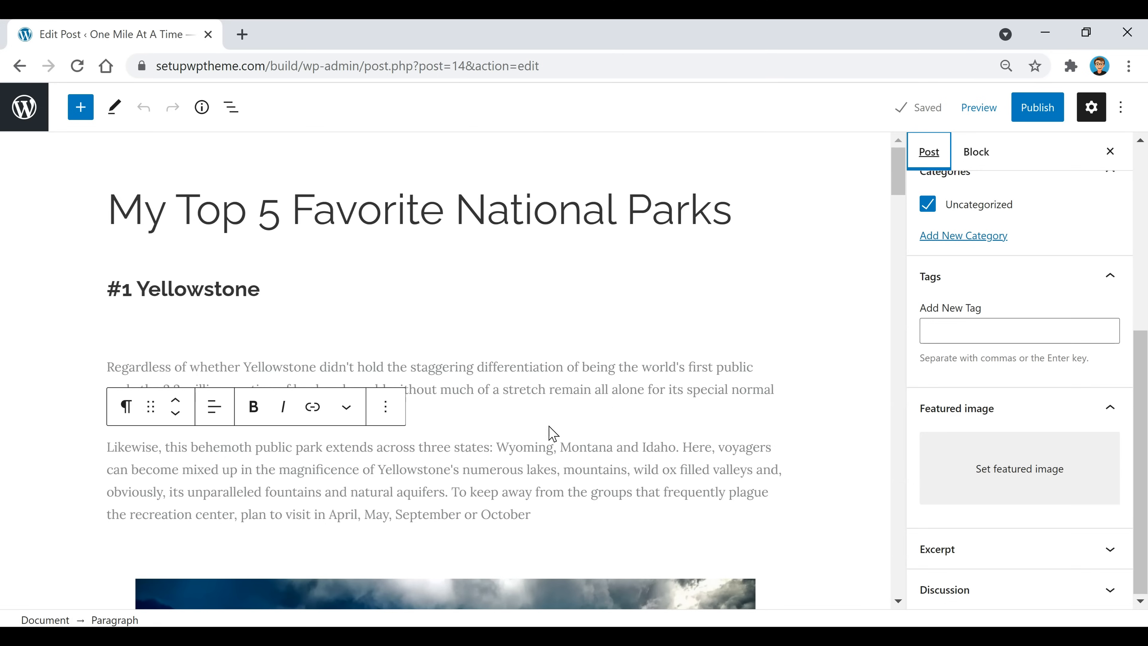
pyautogui.scroll(-2, 640, 522)
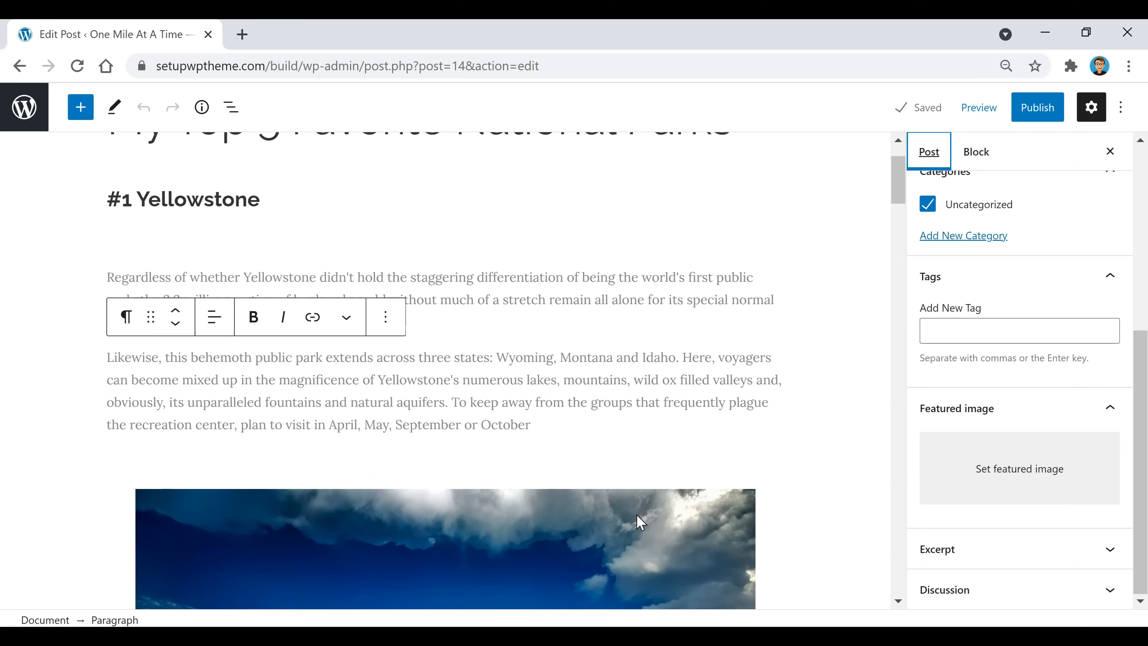
pyautogui.scroll(-4, 658, 446)
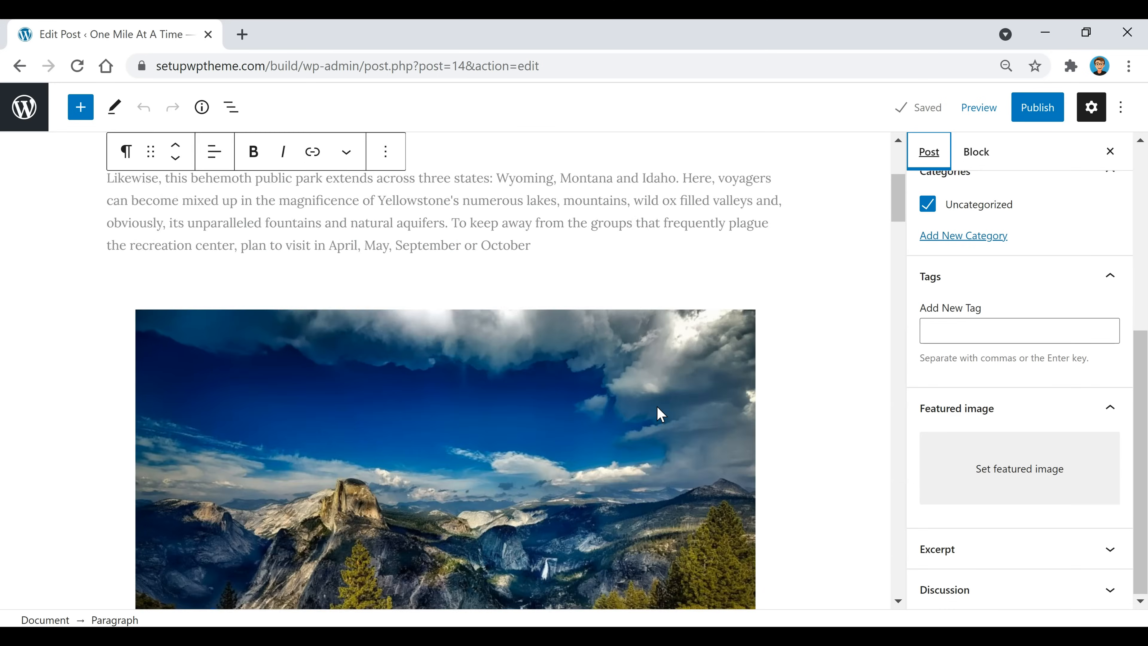
pyautogui.scroll(6, 656, 409)
pyautogui.click(1035, 479)
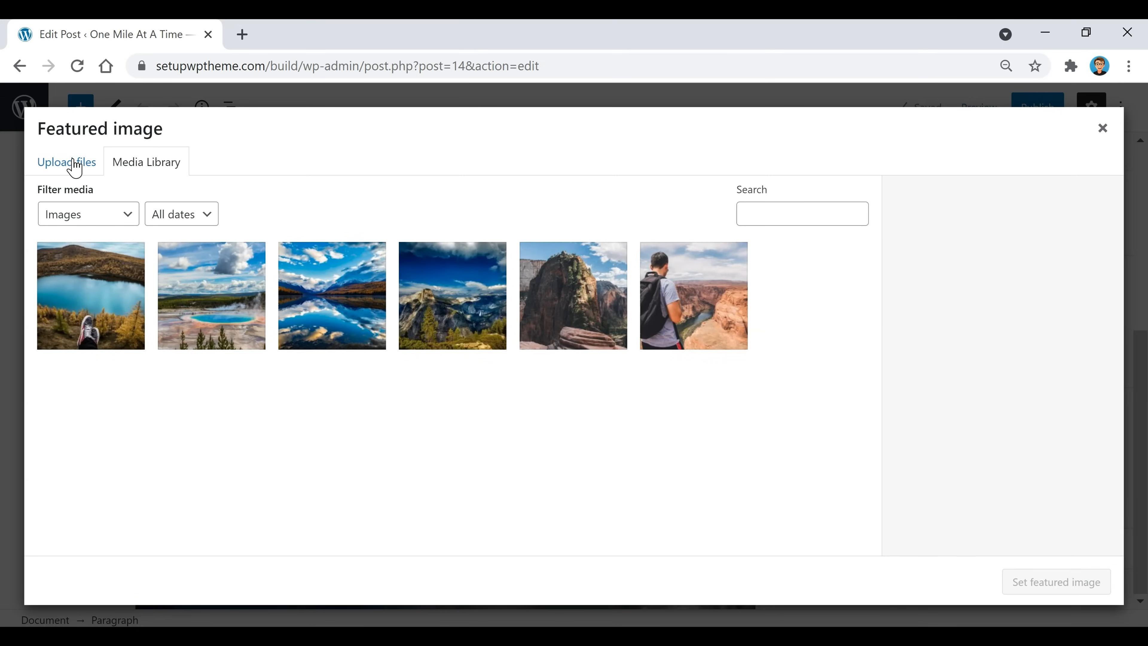
pyautogui.click(80, 315)
pyautogui.click(1058, 584)
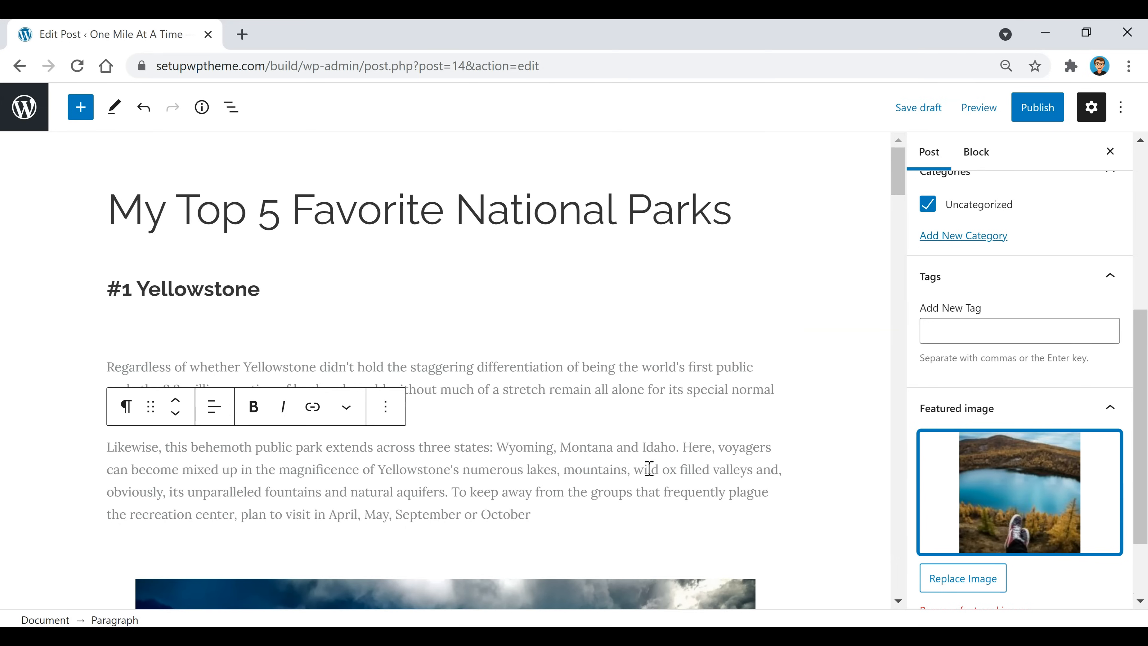
# Preview the post in a new tab, check its featured image and Yellowstone section, and close the preview.
pyautogui.click(684, 387)
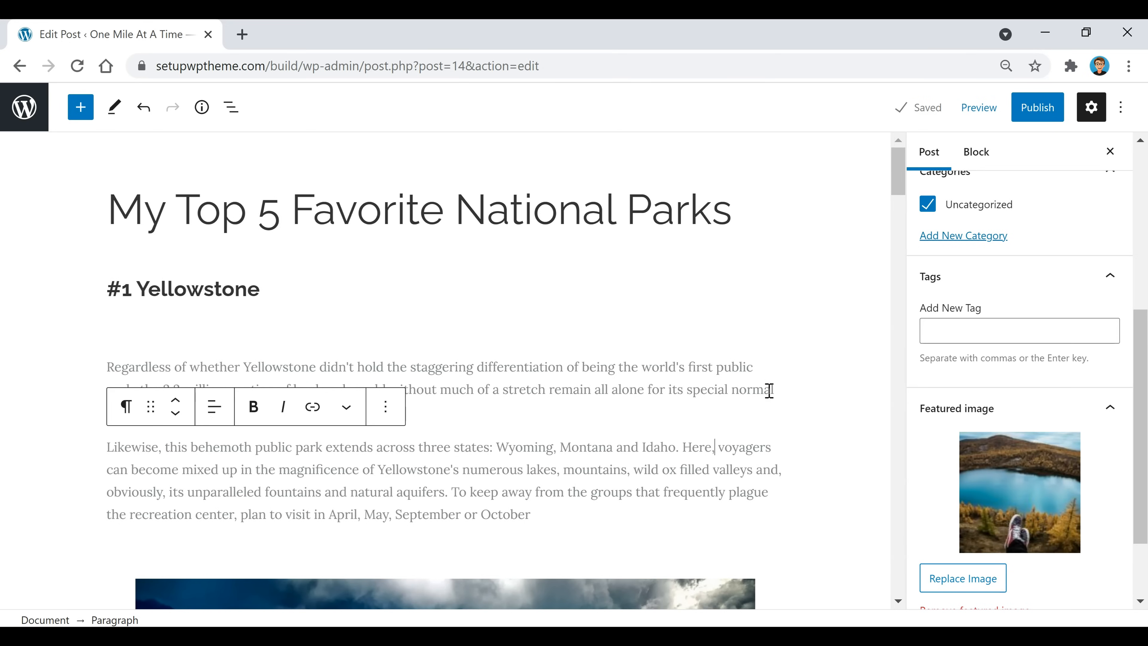
pyautogui.click(977, 119)
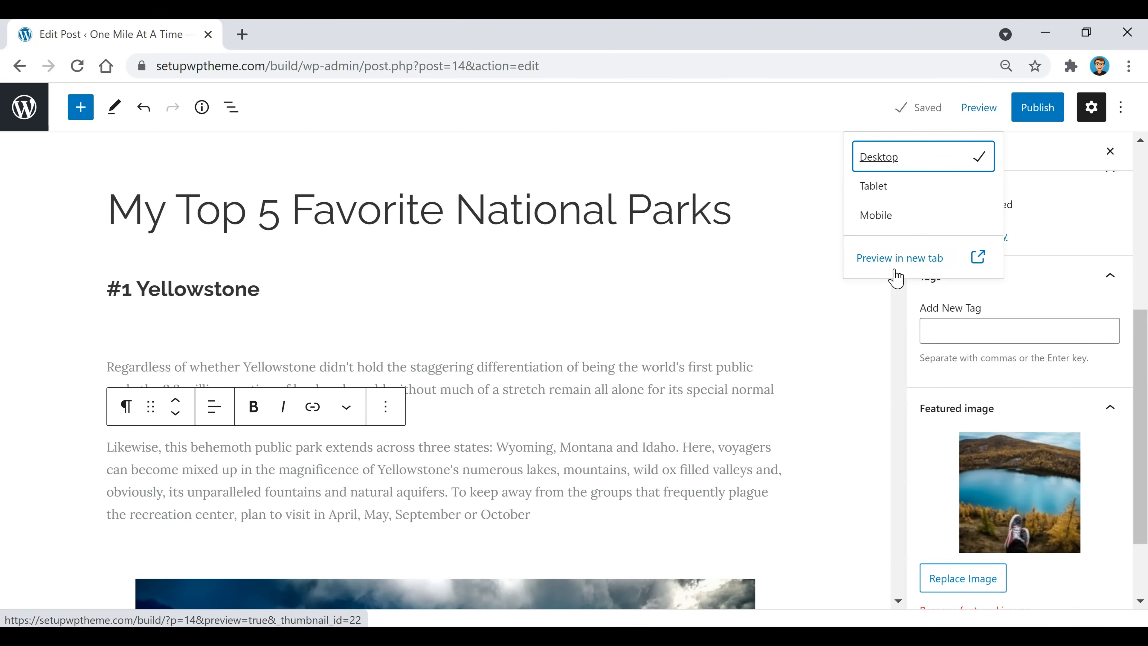
pyautogui.click(906, 258)
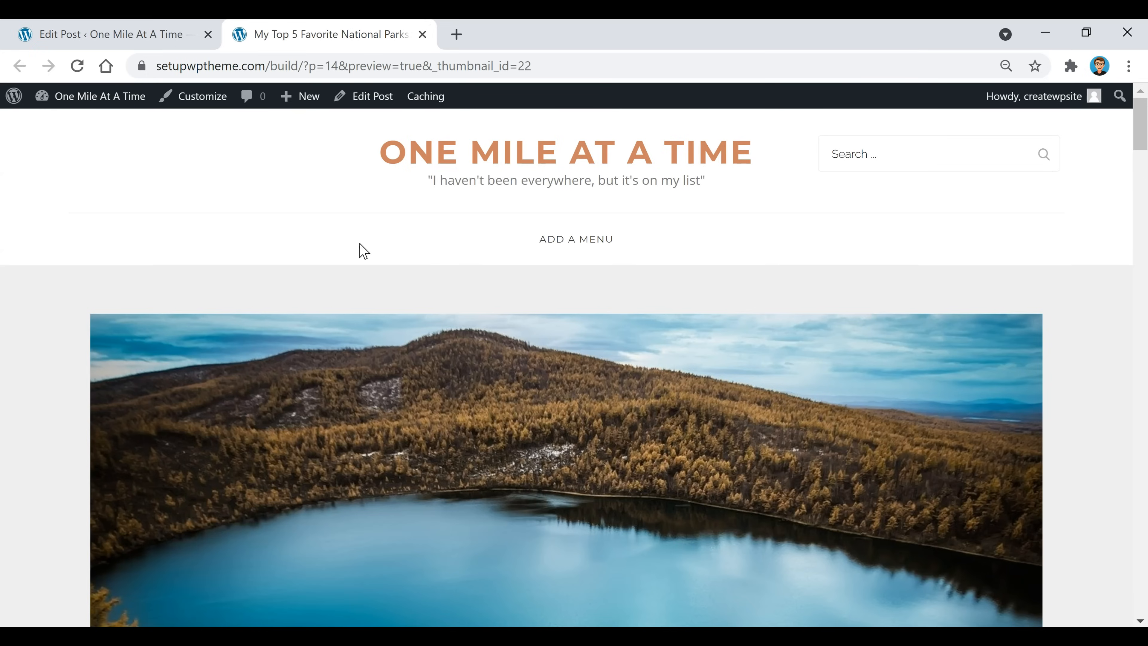
pyautogui.scroll(-8, 364, 251)
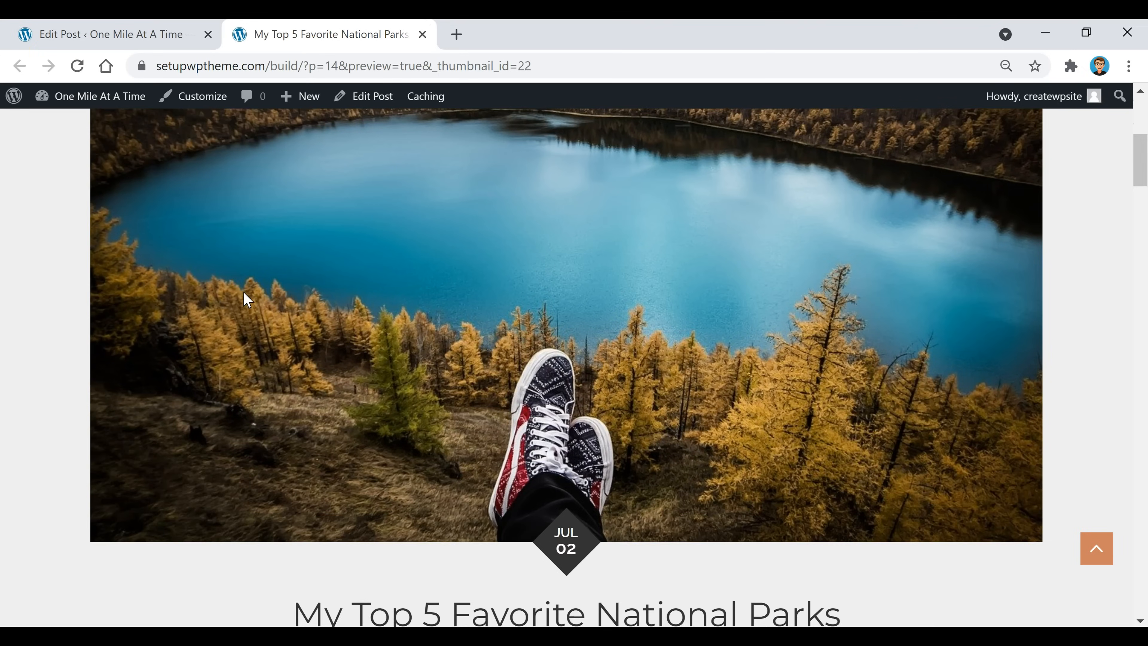
pyautogui.scroll(-15, 244, 293)
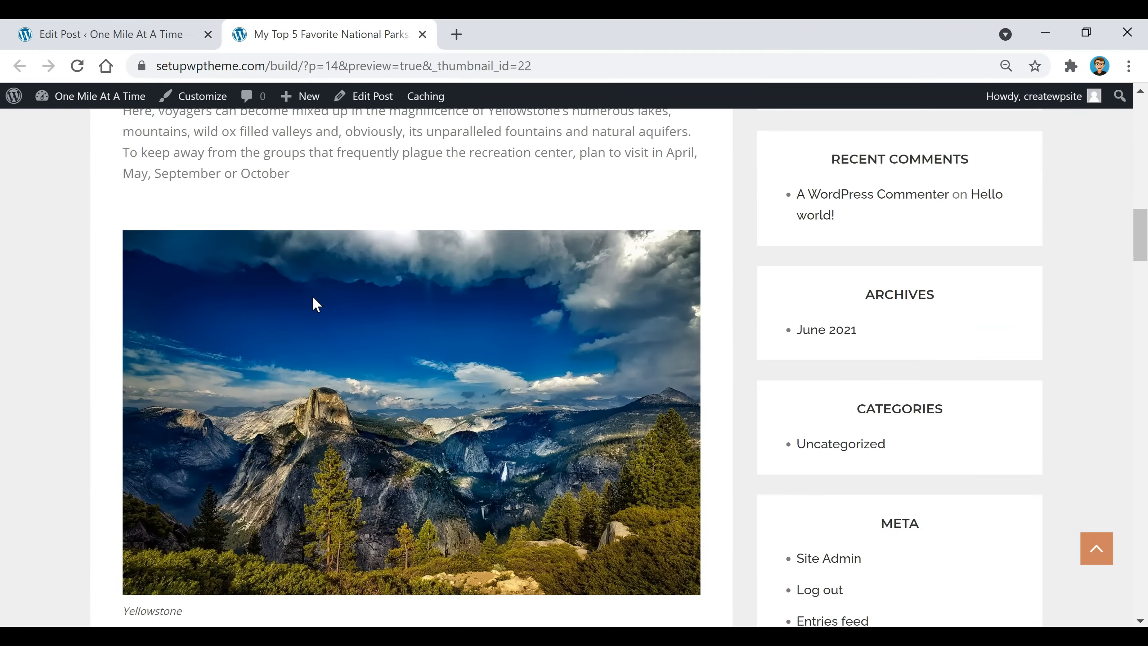
pyautogui.scroll(-5, 316, 304)
pyautogui.hotkey('ctrl', 'w')
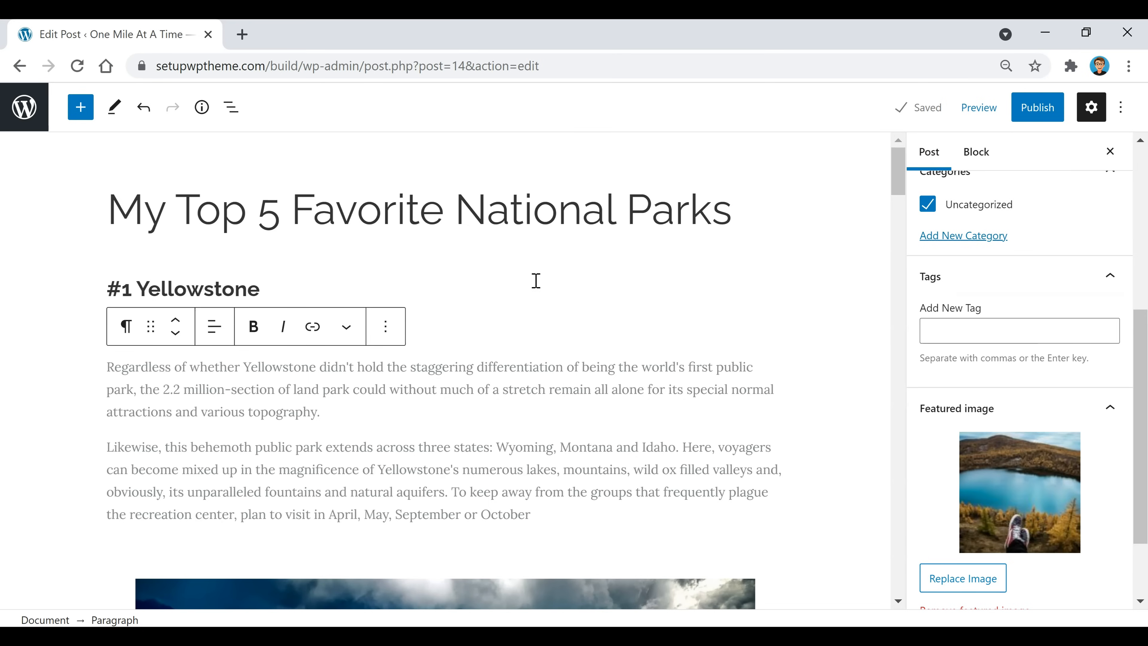
# Add the tags "my top 5 national parks", "national parks" and "best national parks" to the post.
pyautogui.click(995, 334)
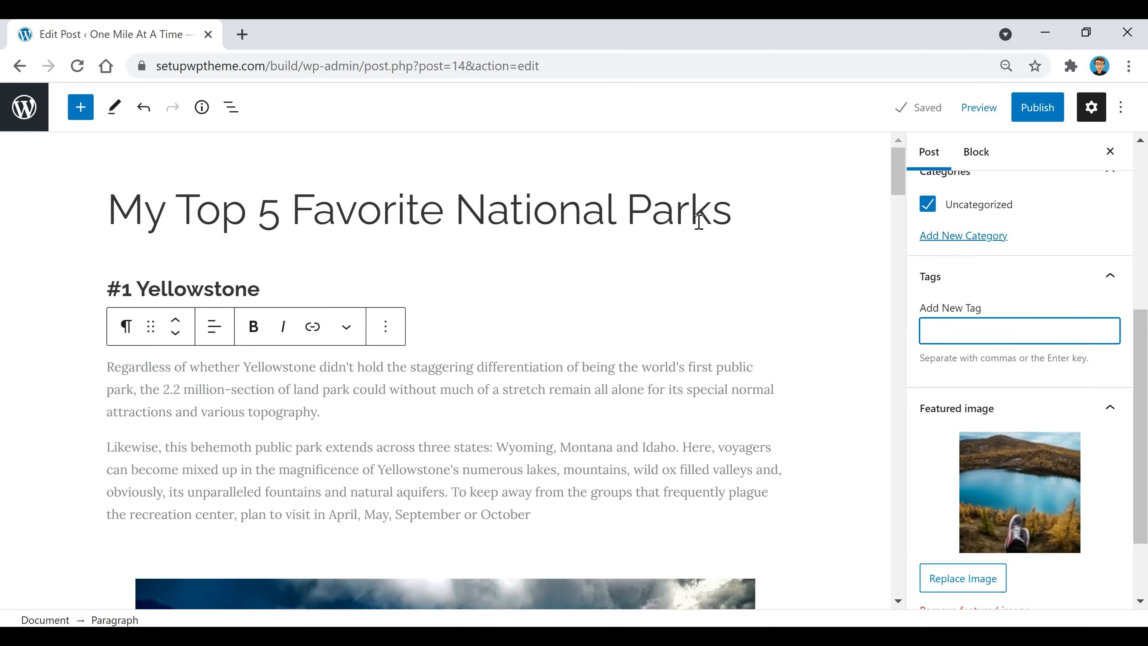
pyautogui.write('my top 5 national parks')
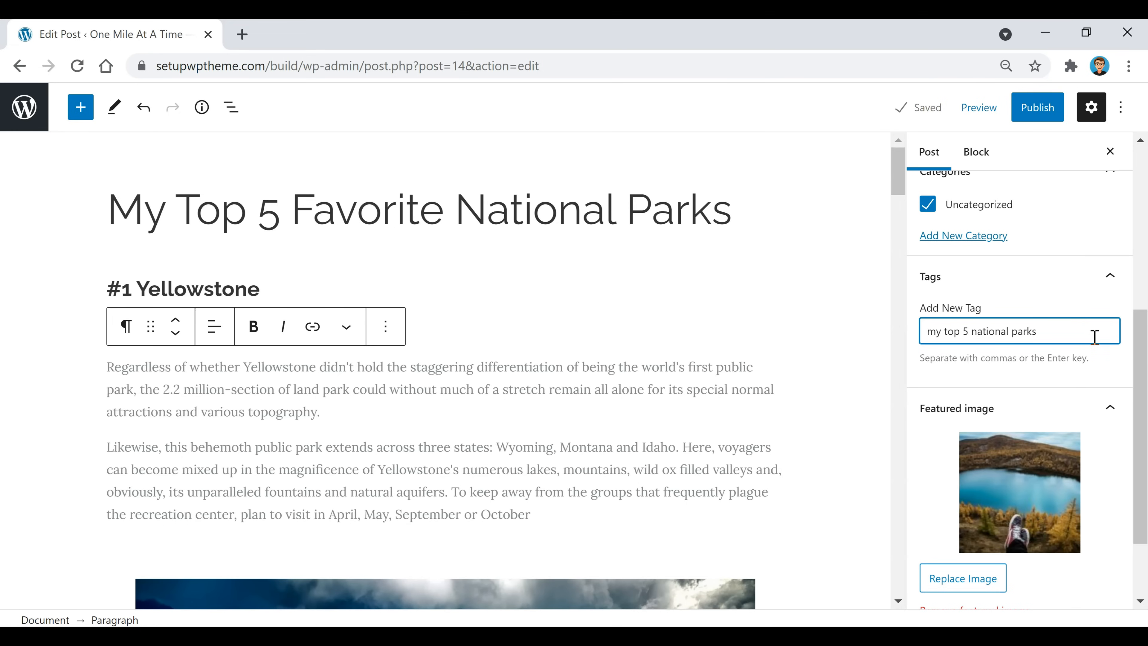
pyautogui.press('Return')
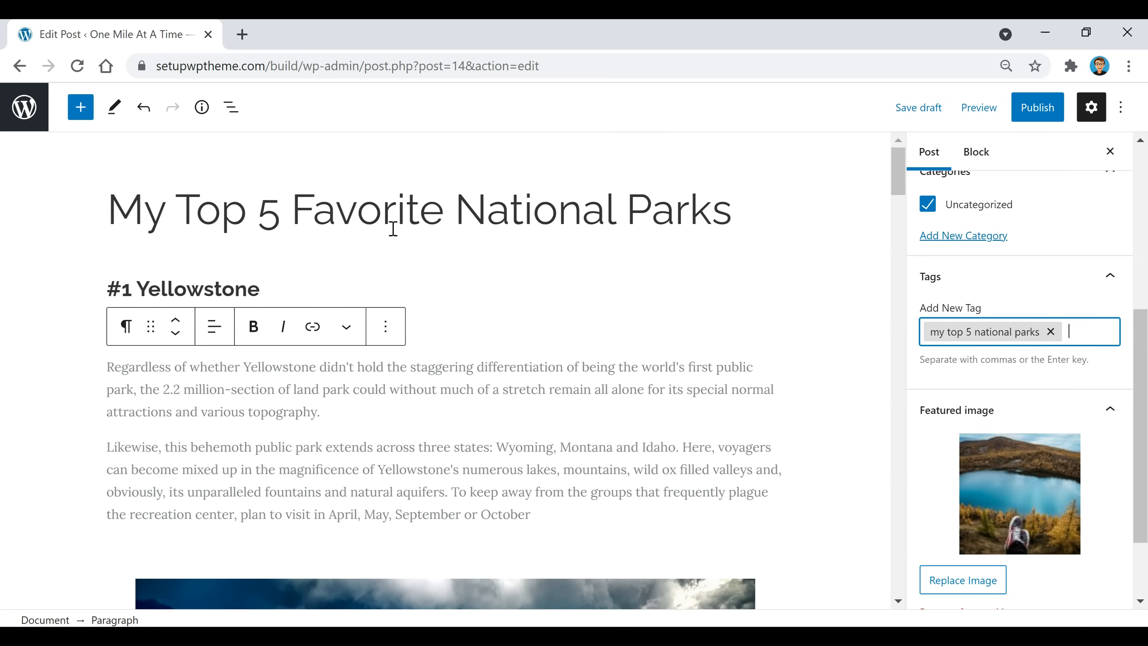
pyautogui.write('nati')
pyautogui.write('onal parks')
pyautogui.press('Return')
pyautogui.write('best nationa')
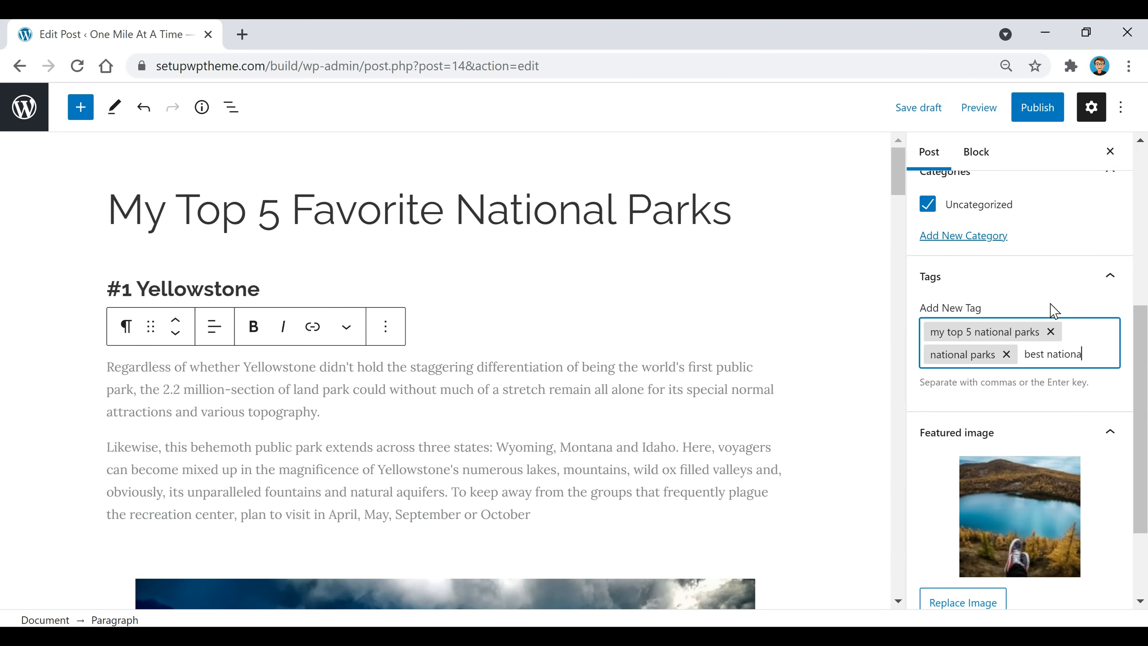
pyautogui.write('l parks')
pyautogui.press('Return')
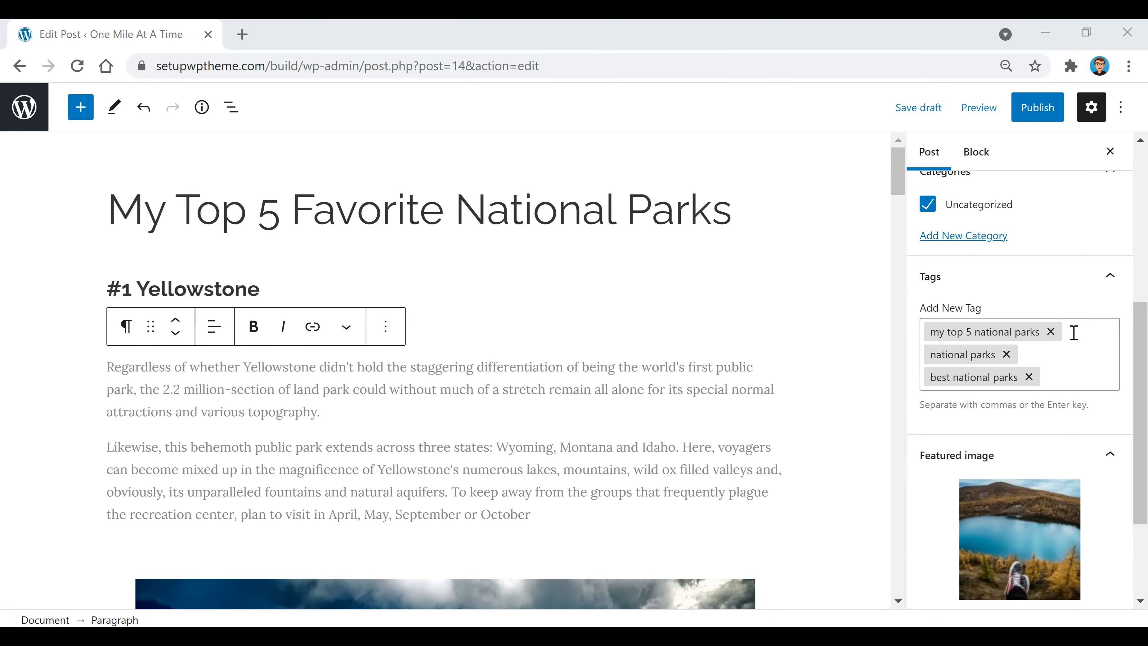
# Create a new post category named "Destinations" without a parent category.
pyautogui.moveTo(1142, 314); pyautogui.dragTo(1146, 270)
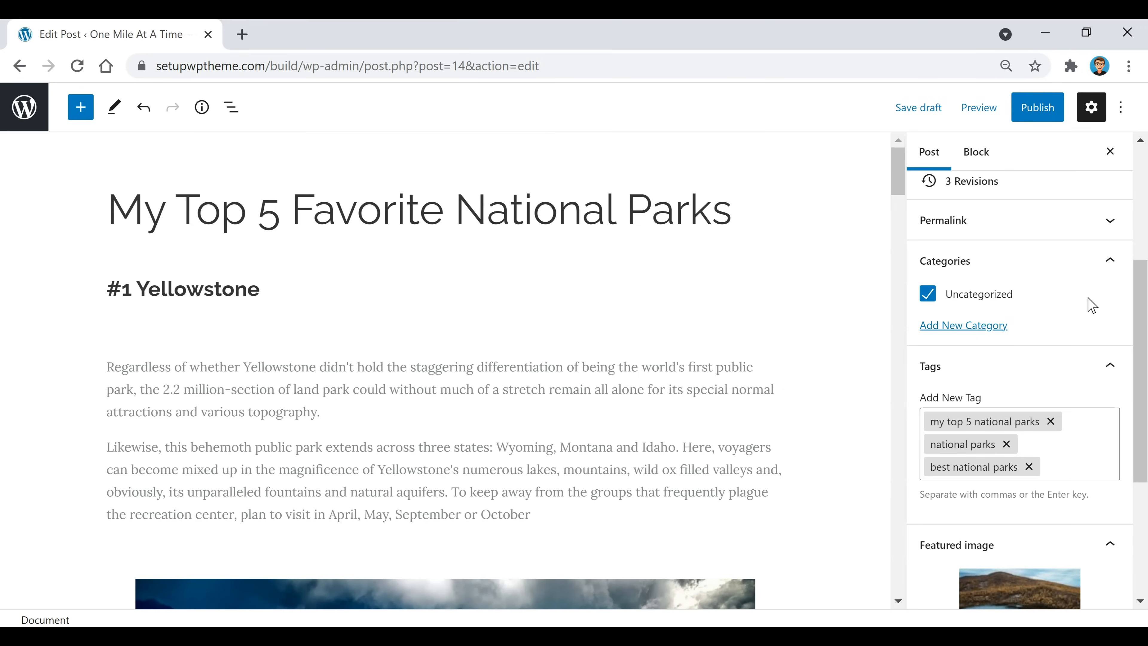
pyautogui.click(968, 327)
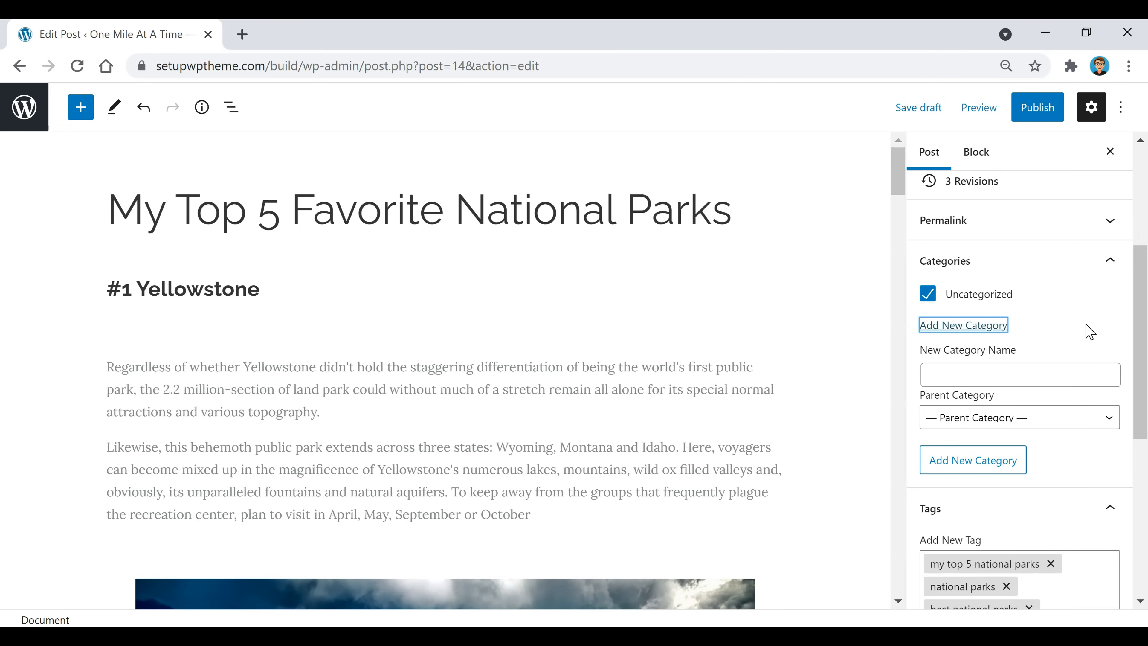
pyautogui.click(1095, 373)
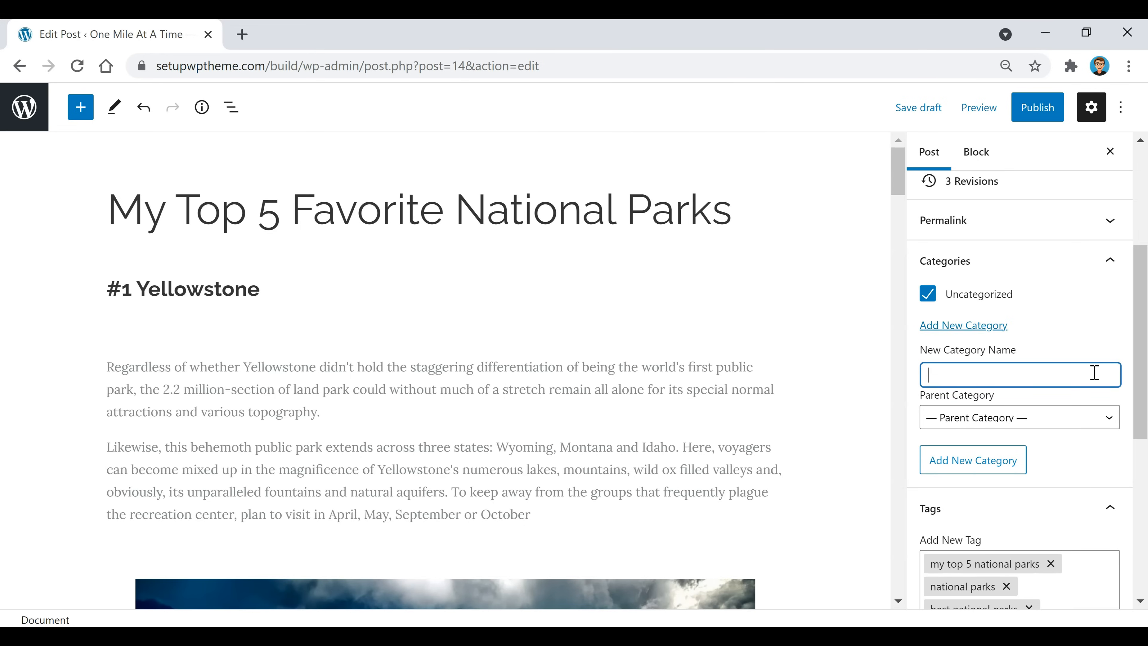
pyautogui.write('Destinations')
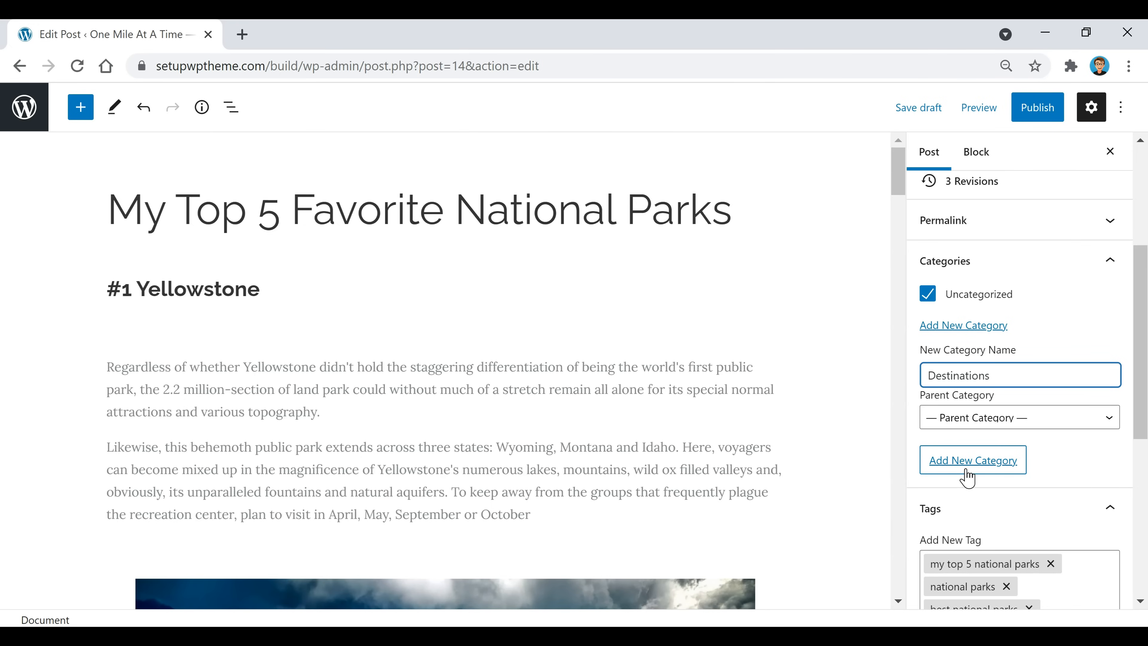
pyautogui.click(997, 471)
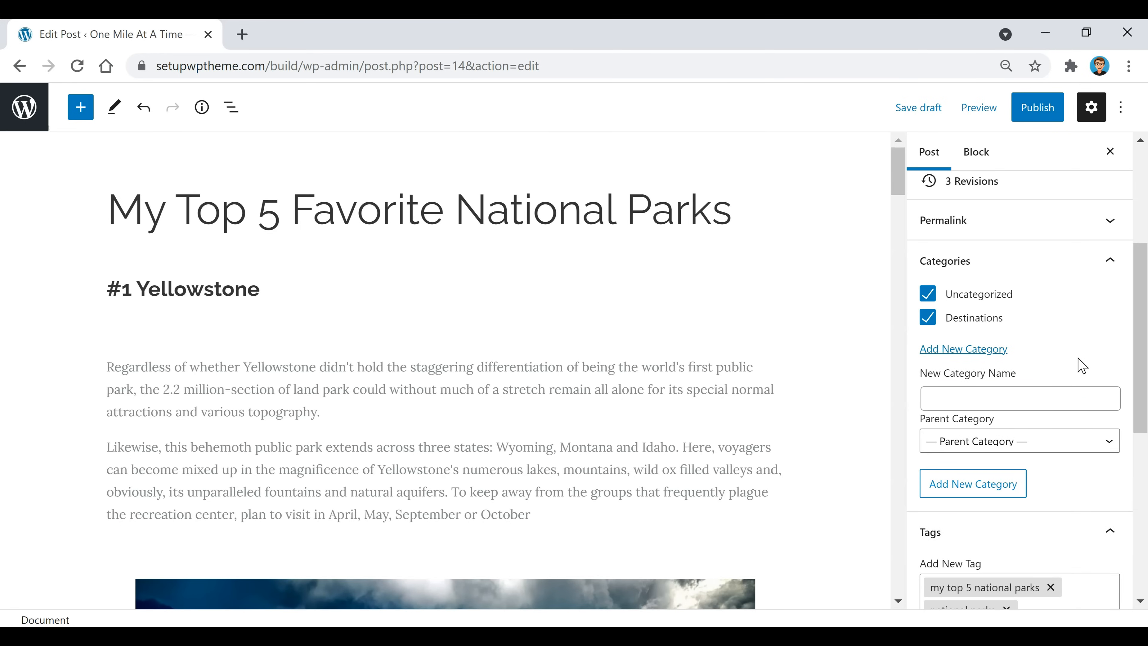
# Create a new category named "Food", leaving its parent category unset.
pyautogui.click(1076, 397)
pyautogui.write('Food')
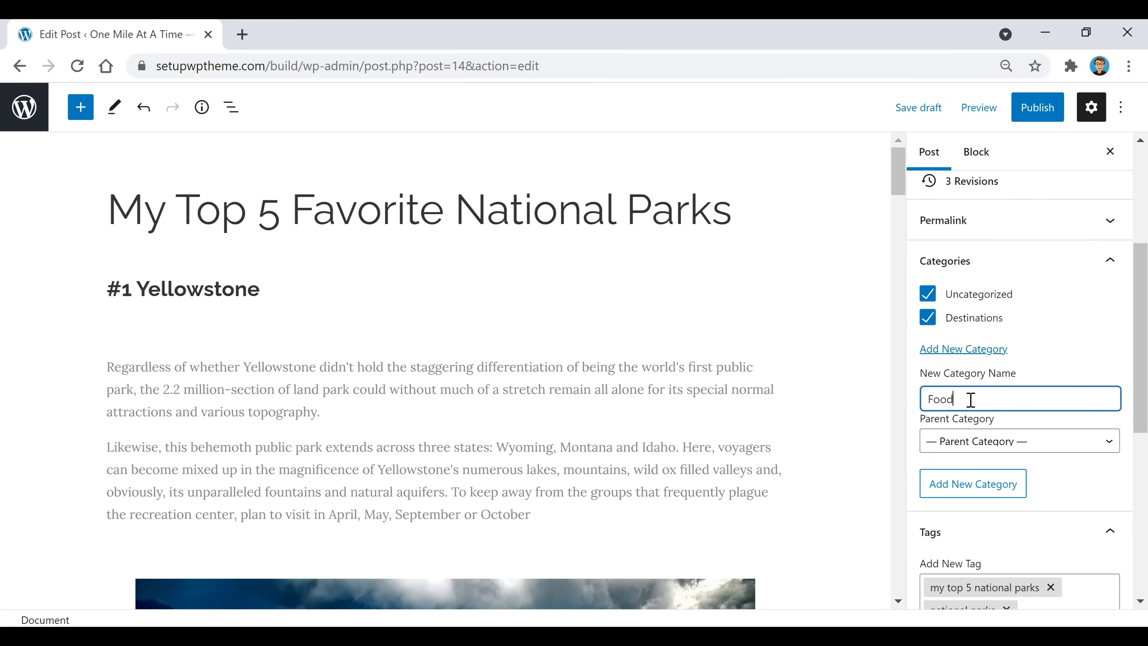
pyautogui.click(997, 443)
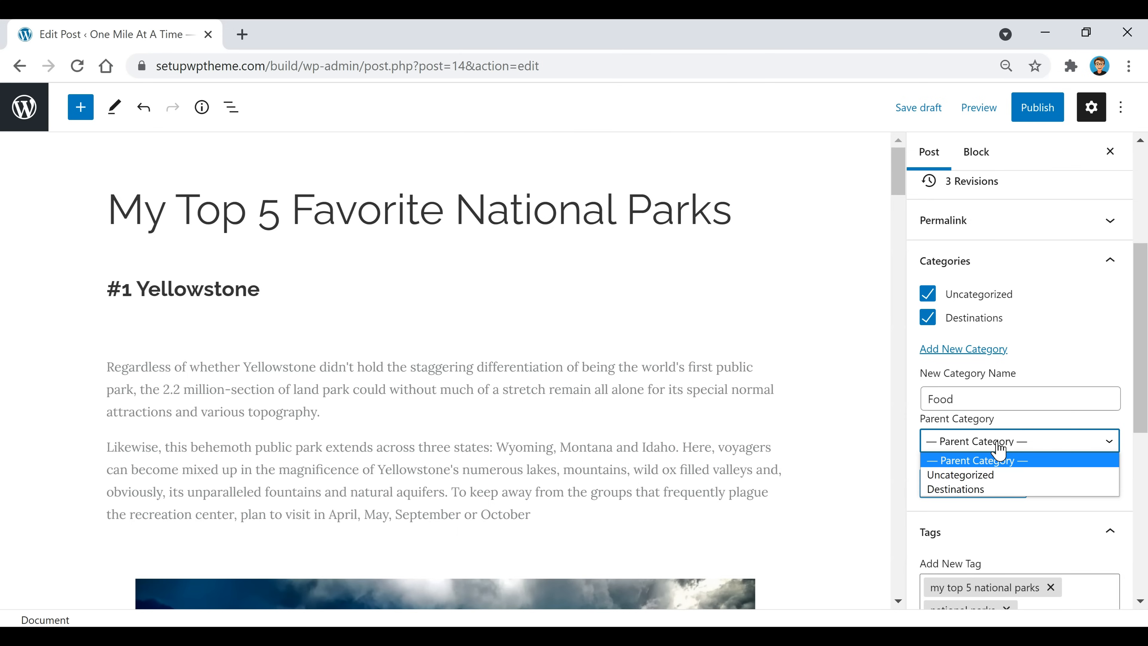
pyautogui.click(1012, 392)
pyautogui.click(974, 486)
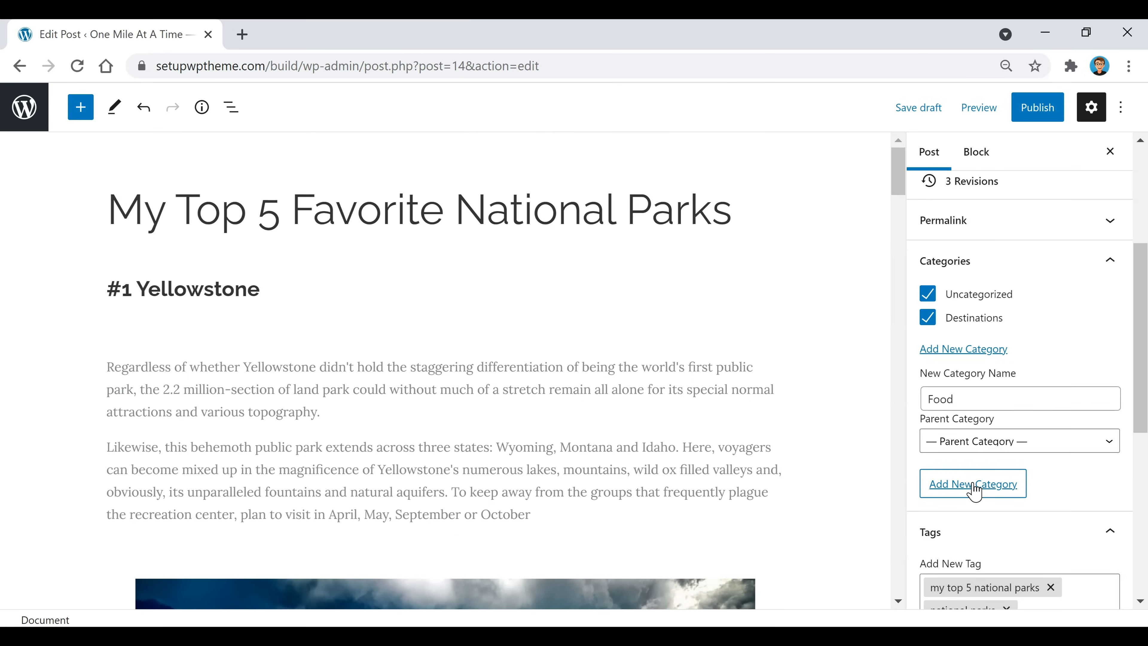
# Create a new category named "Chicken" under the parent category "Food".
pyautogui.click(997, 423)
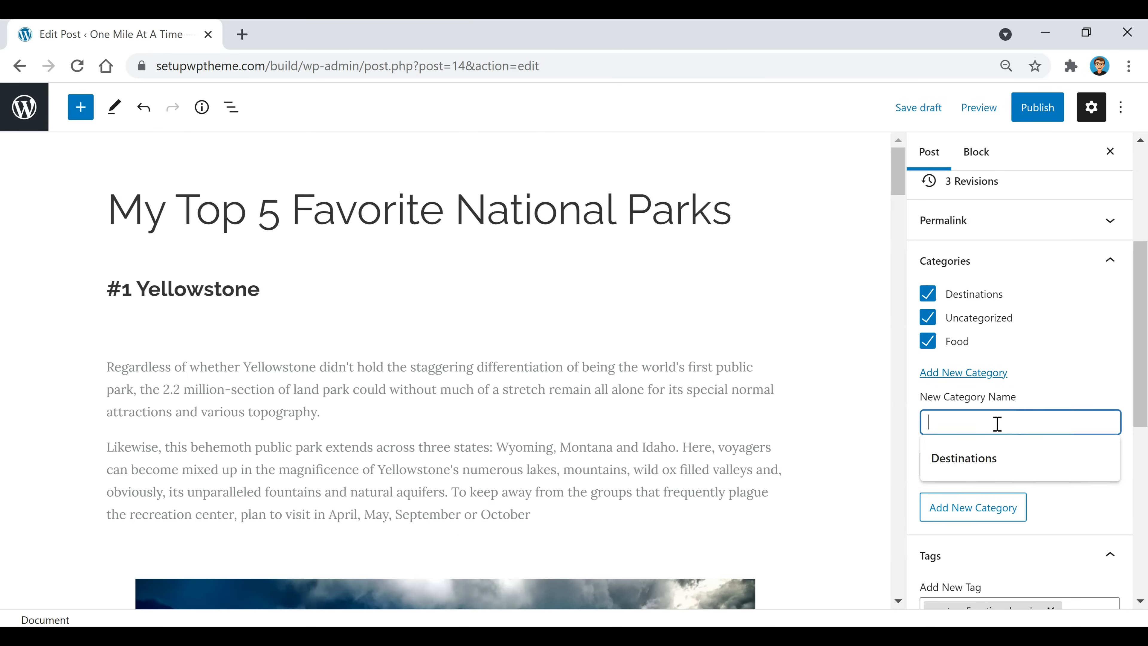
pyautogui.write('Chicken')
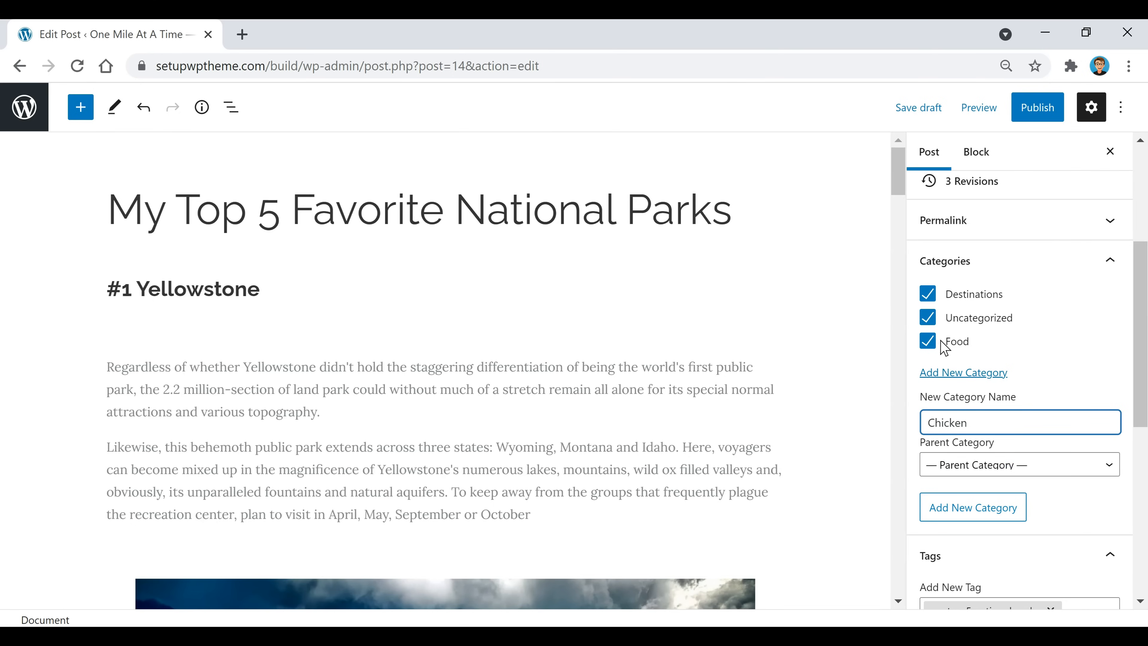
pyautogui.click(1019, 466)
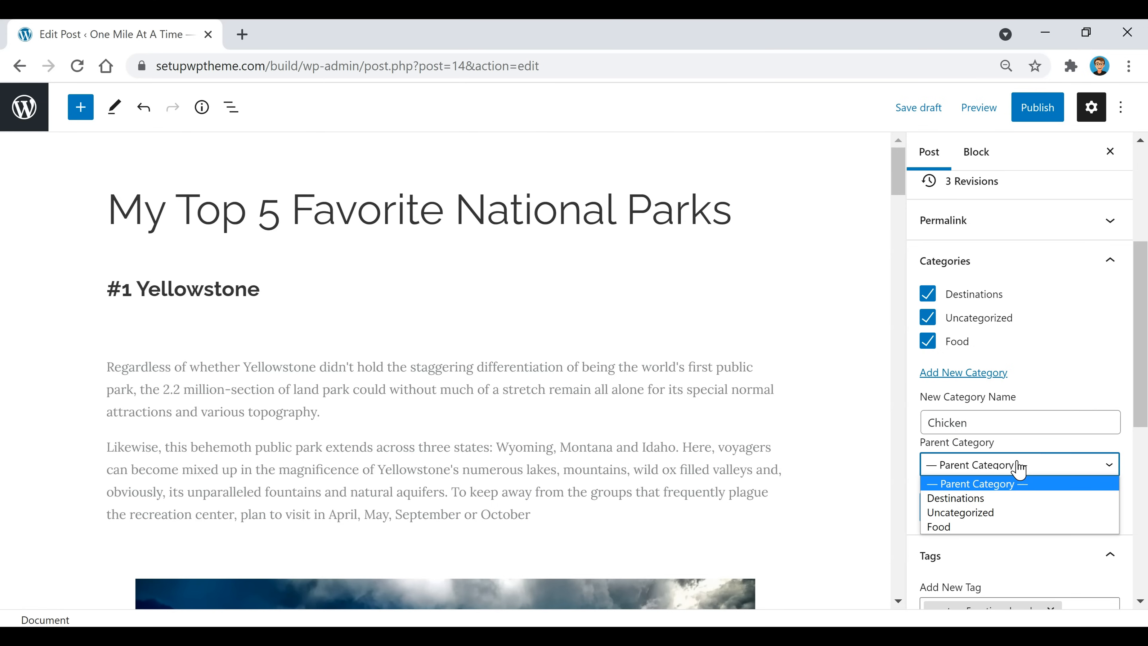
pyautogui.click(977, 526)
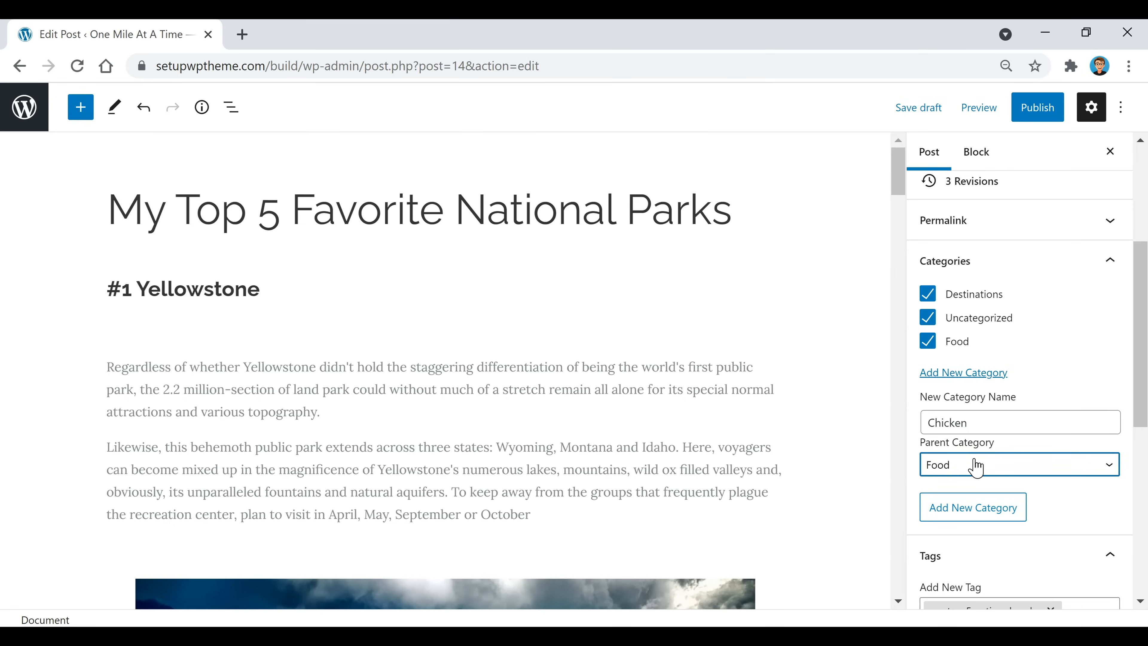
pyautogui.click(984, 513)
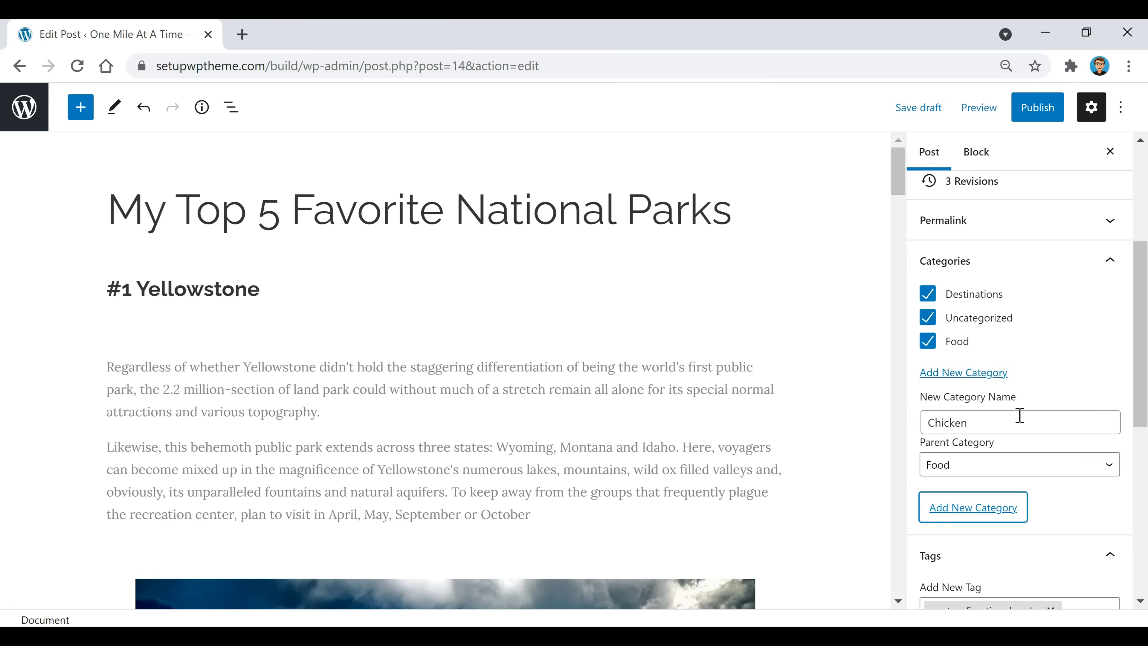
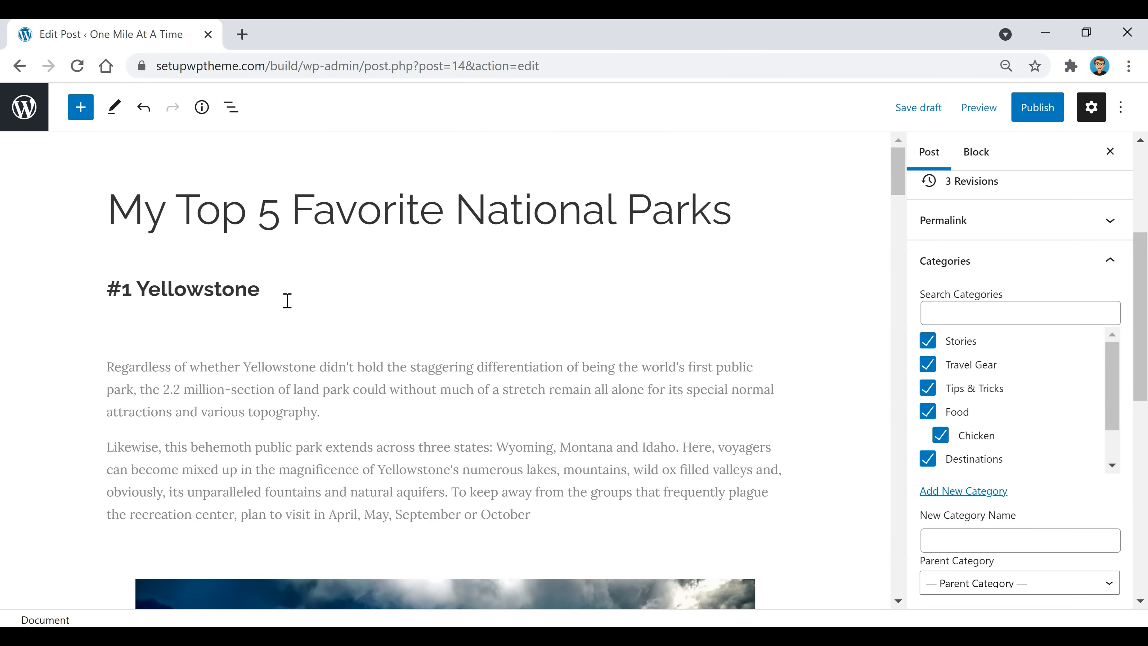
# Remove the Stories, Travel Gear, Tips & Tricks, Food and Chicken categories from the post and save the draft.
pyautogui.click(929, 342)
pyautogui.click(928, 365)
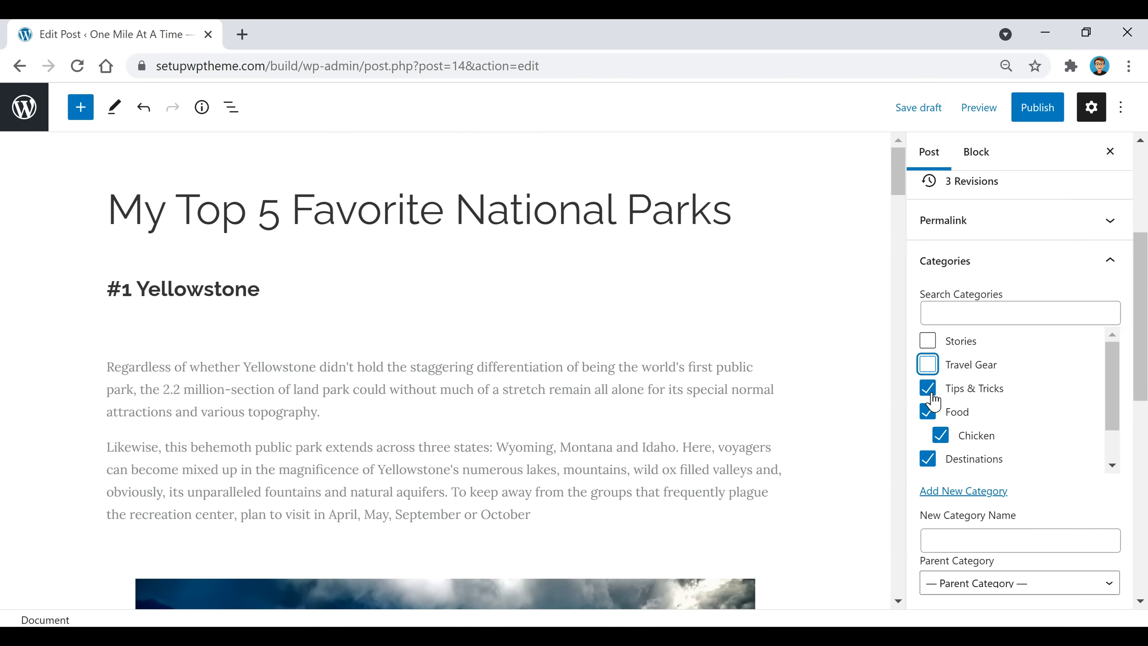
pyautogui.click(928, 389)
pyautogui.click(928, 411)
pyautogui.click(941, 435)
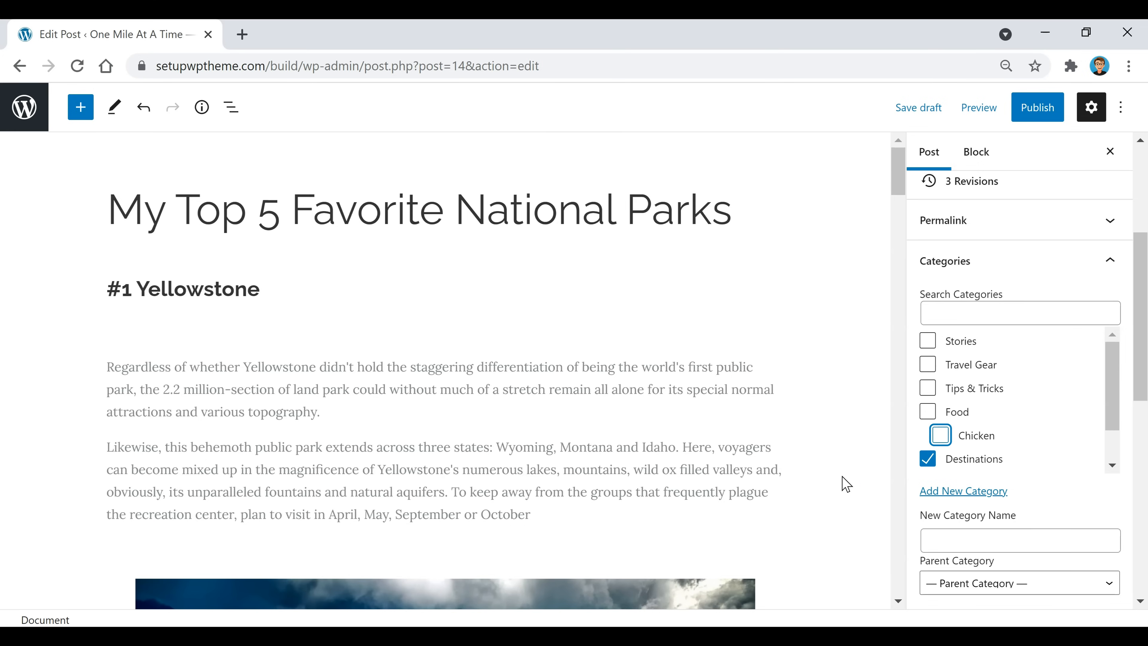
pyautogui.click(918, 111)
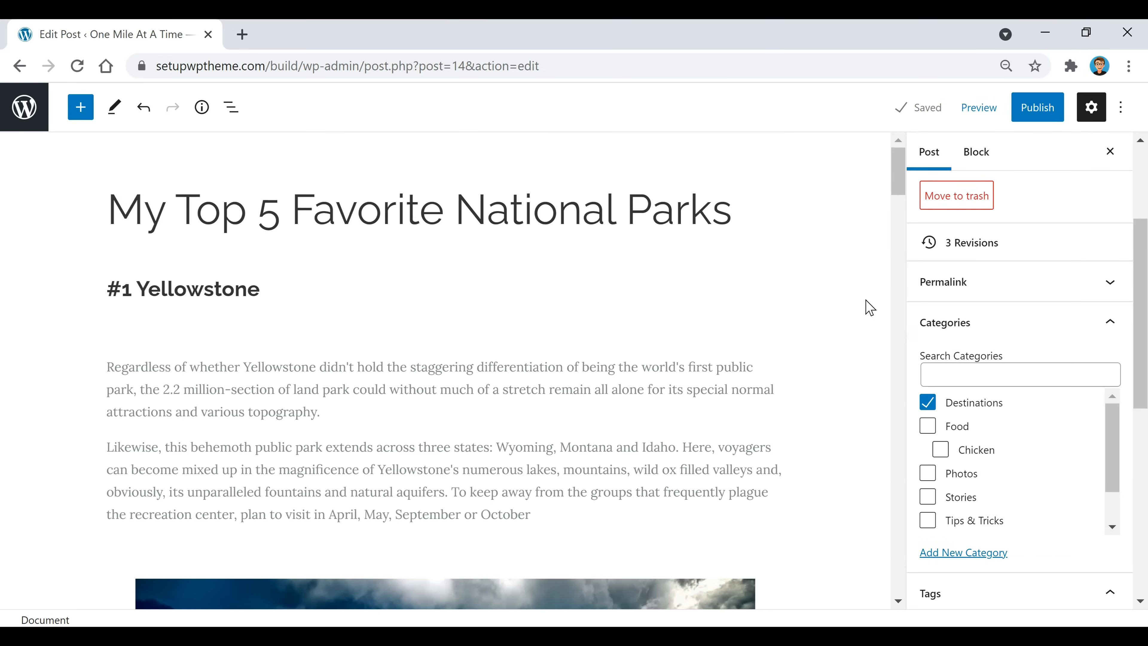
# Insert a Buttons block between the "#1 Yellowstone" heading and its first paragraph, labelled "Click Here".
pyautogui.moveTo(446, 343)
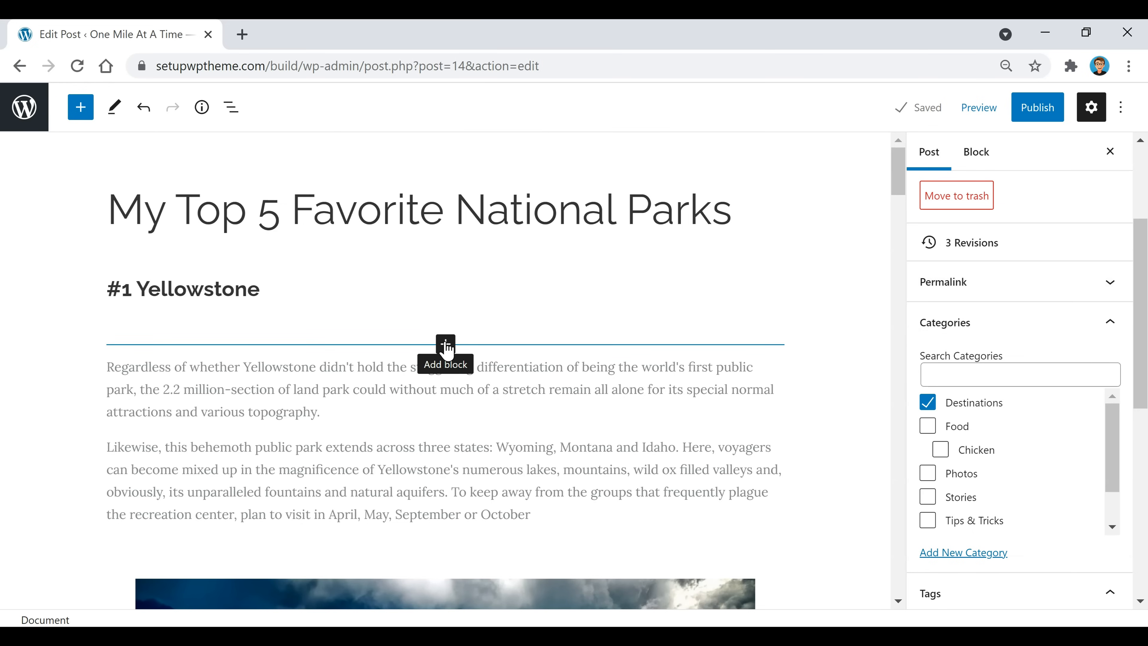
pyautogui.click(445, 345)
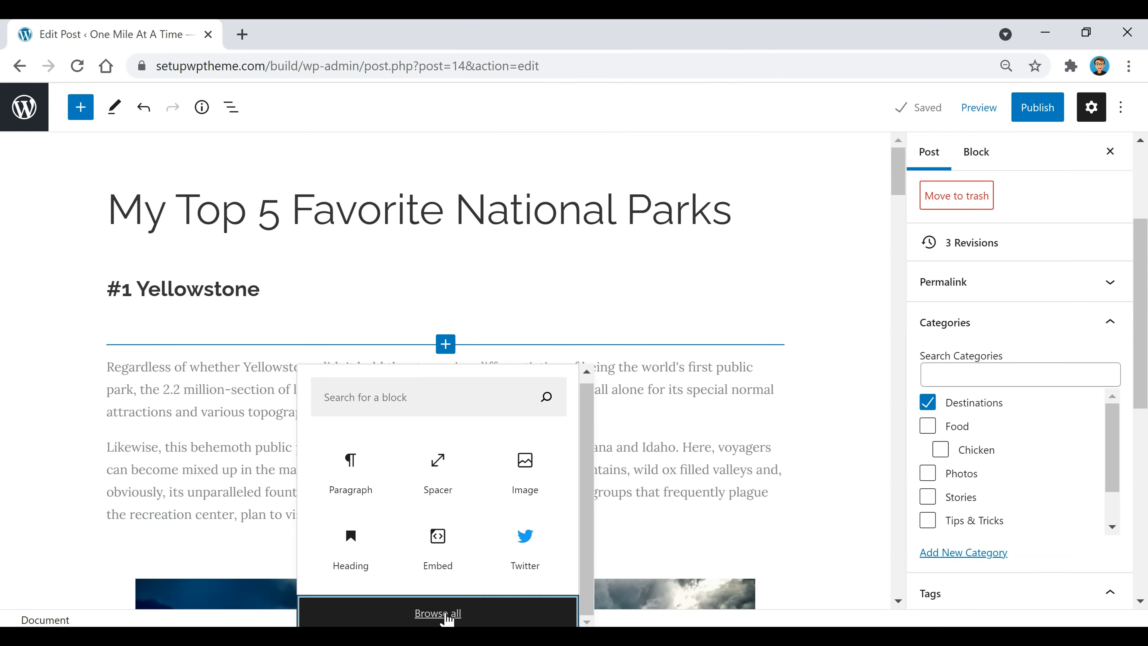
pyautogui.click(437, 614)
pyautogui.moveTo(104, 332)
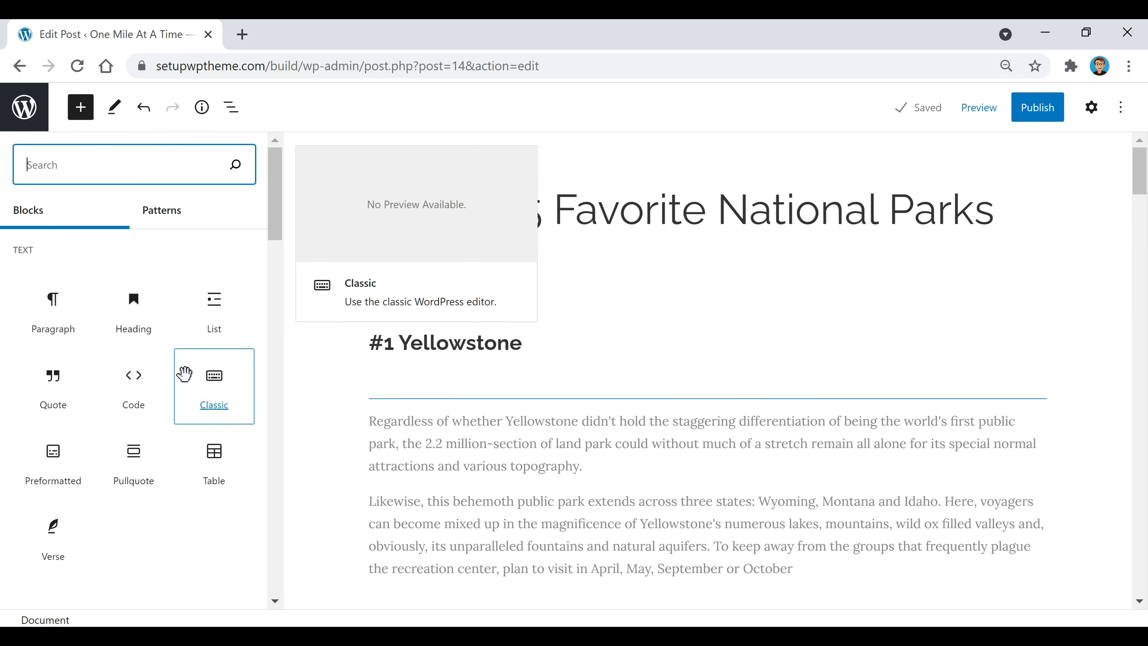
pyautogui.scroll(-5, 184, 375)
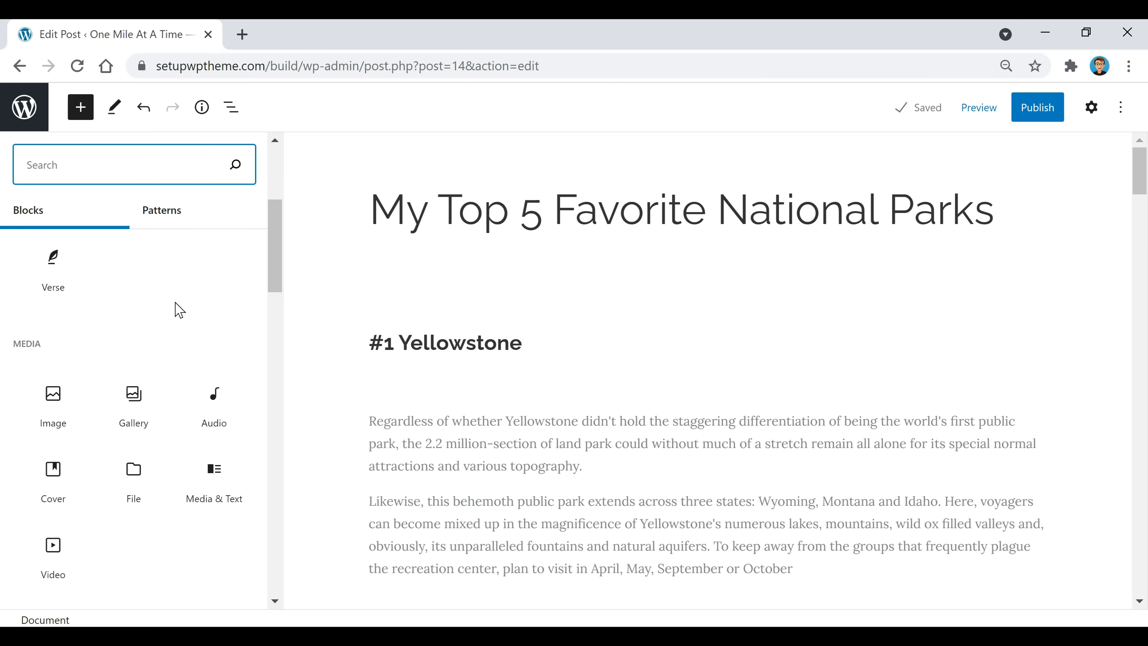
pyautogui.scroll(-5, 100, 380)
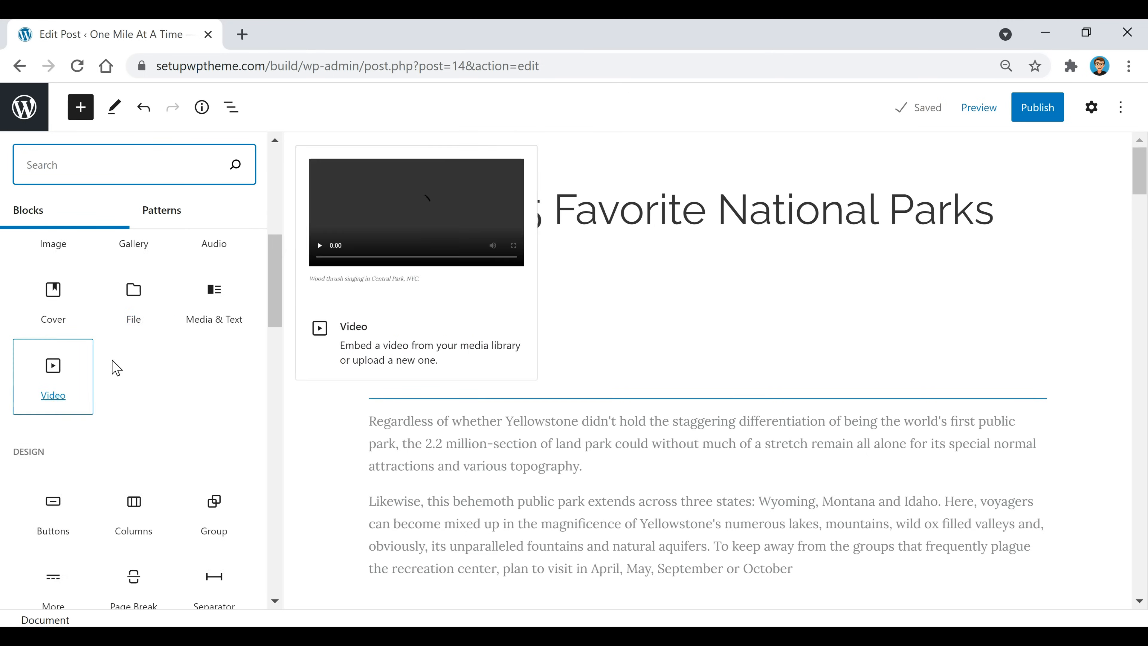
pyautogui.scroll(-2, 149, 345)
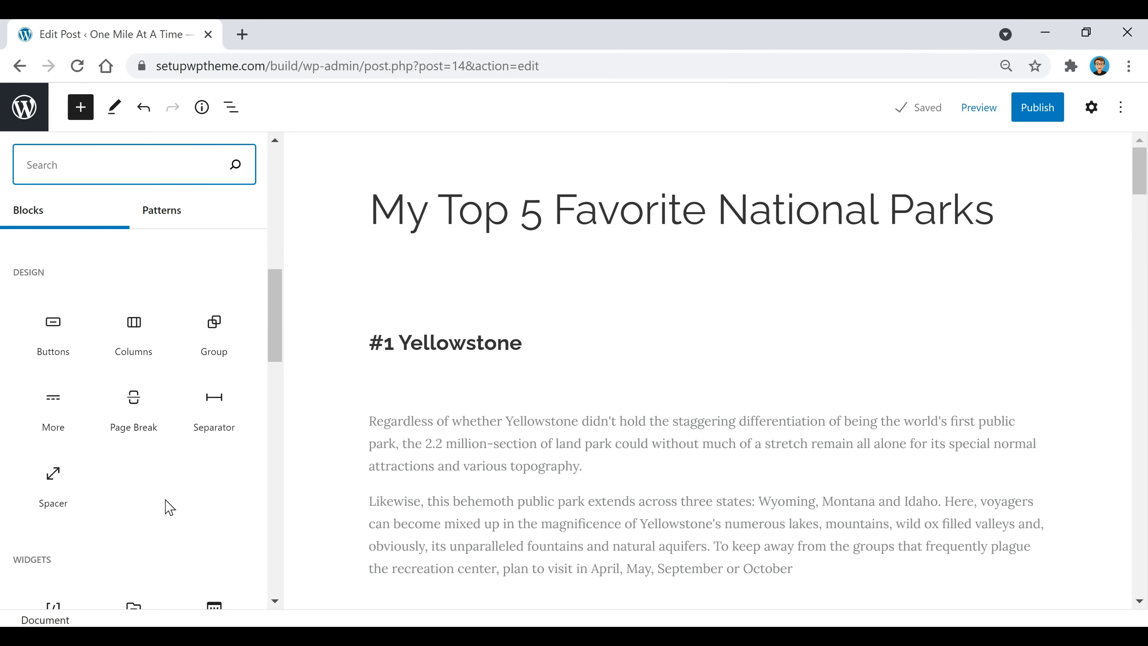
pyautogui.click(61, 336)
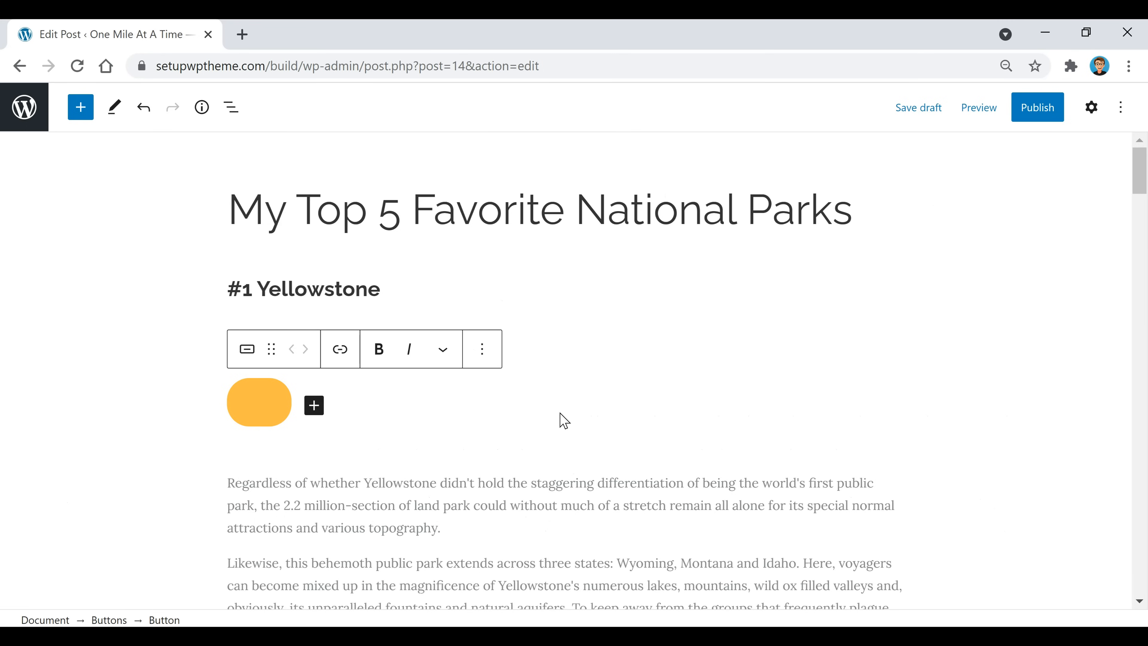
pyautogui.write('Cl')
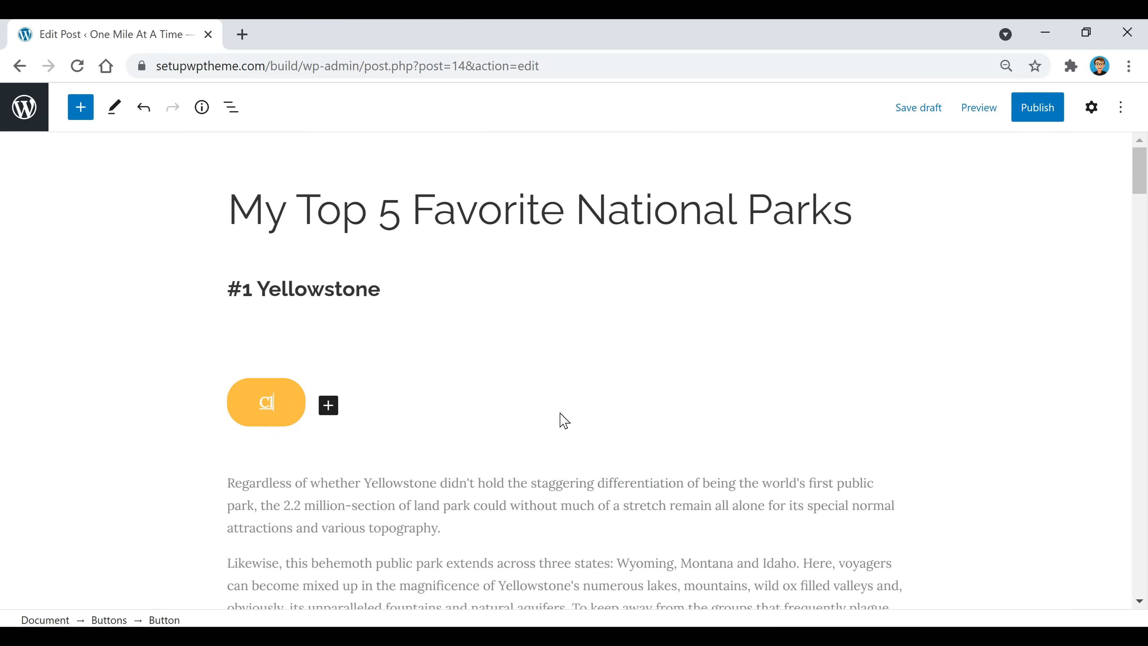
pyautogui.write('ick Here')
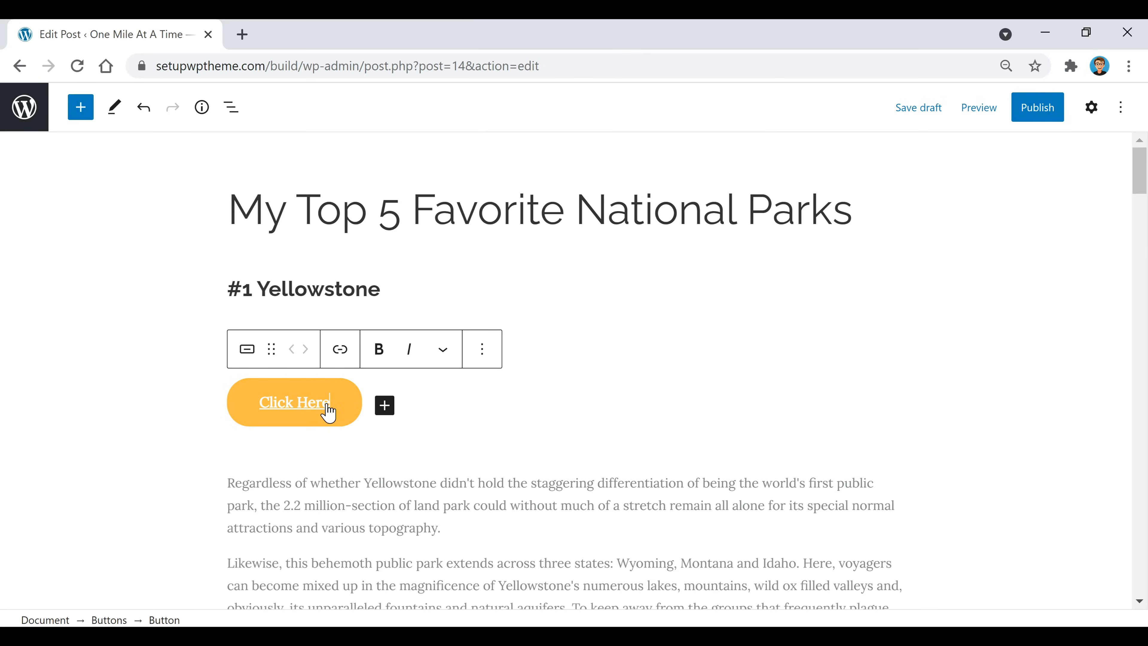
pyautogui.tripleClick(339, 410)
pyautogui.click(342, 351)
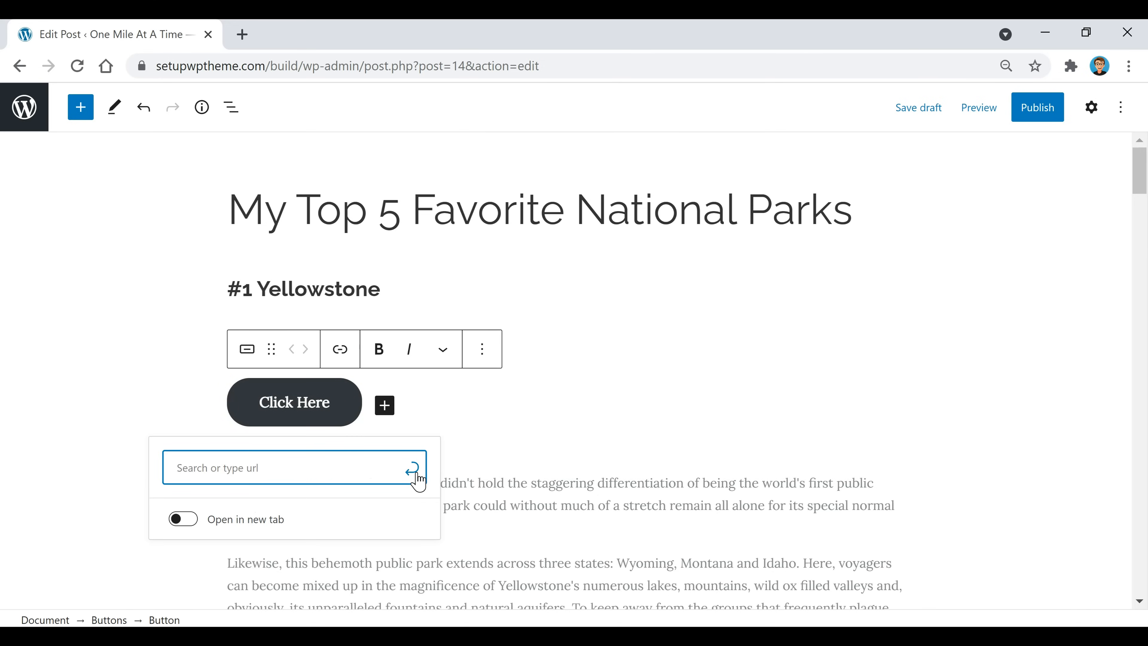
pyautogui.click(355, 398)
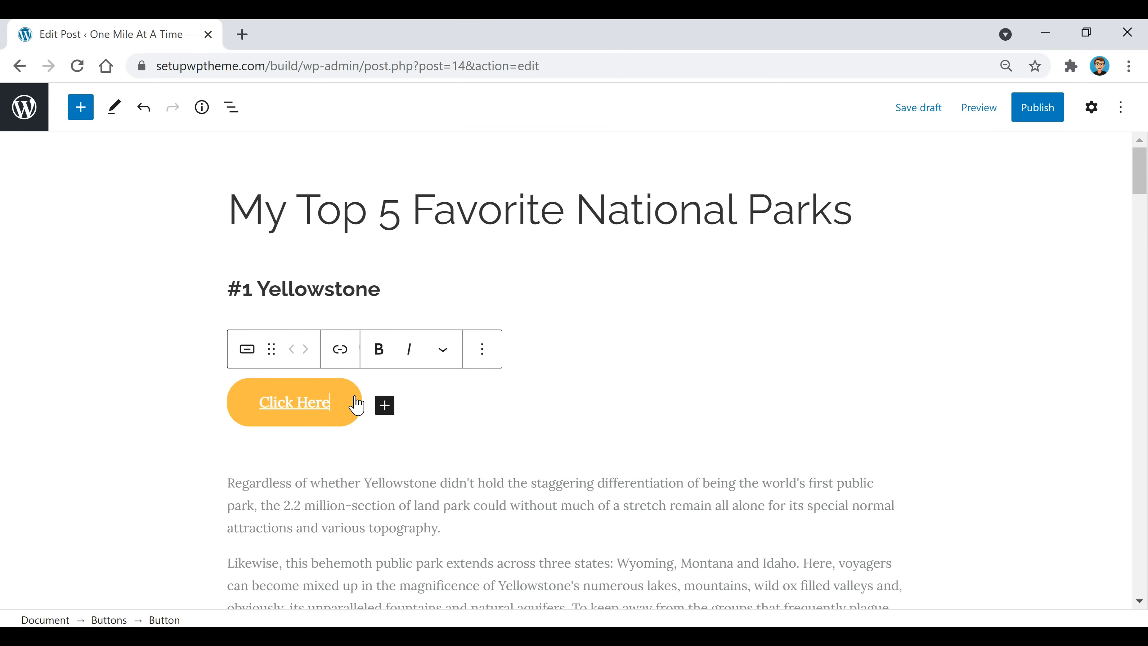
# Give the "Click Here" button the Fill style with green text and a solid blue background.
pyautogui.click(1092, 111)
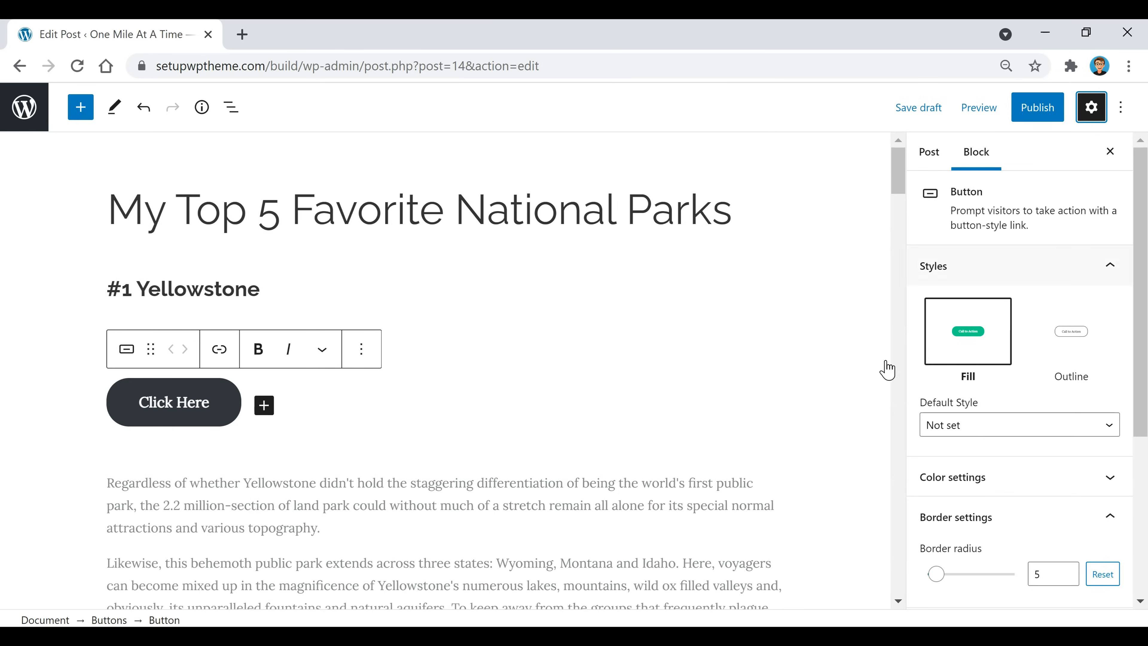
pyautogui.click(1076, 331)
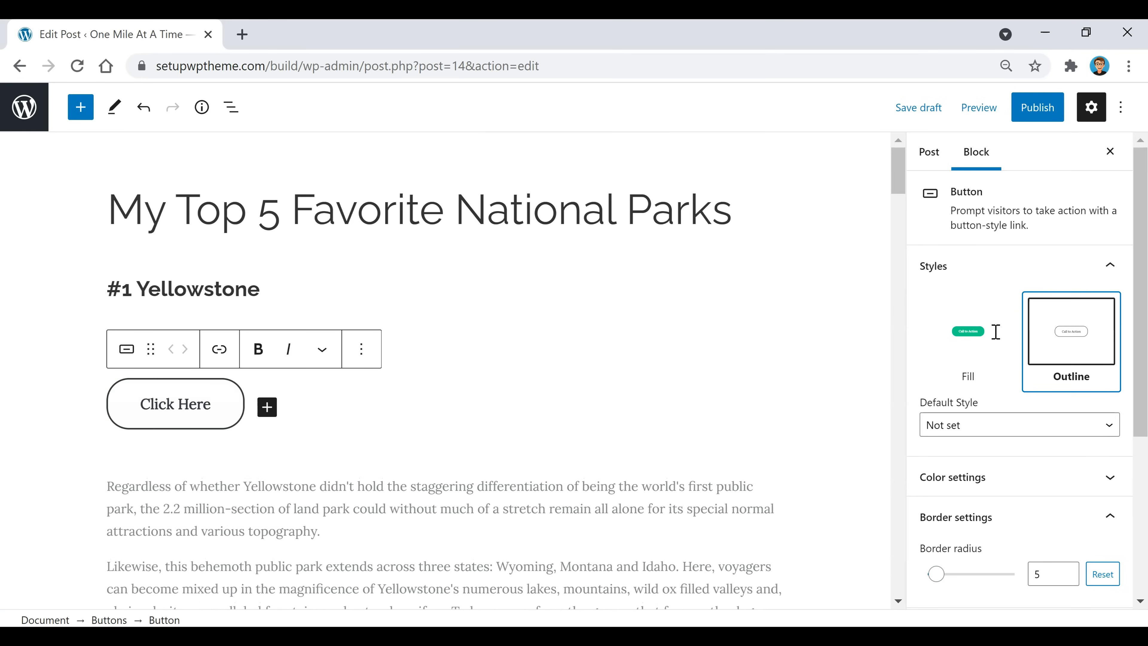
pyautogui.click(970, 336)
pyautogui.scroll(-2, 967, 398)
pyautogui.click(967, 398)
pyautogui.scroll(-2, 972, 385)
pyautogui.click(966, 338)
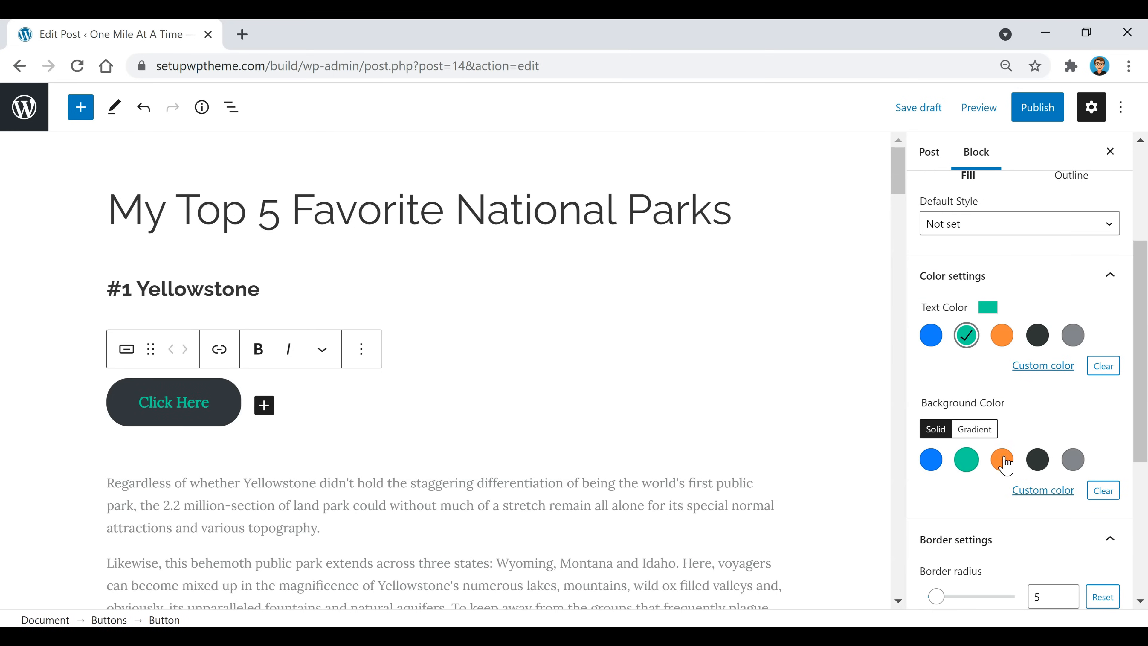
pyautogui.click(931, 461)
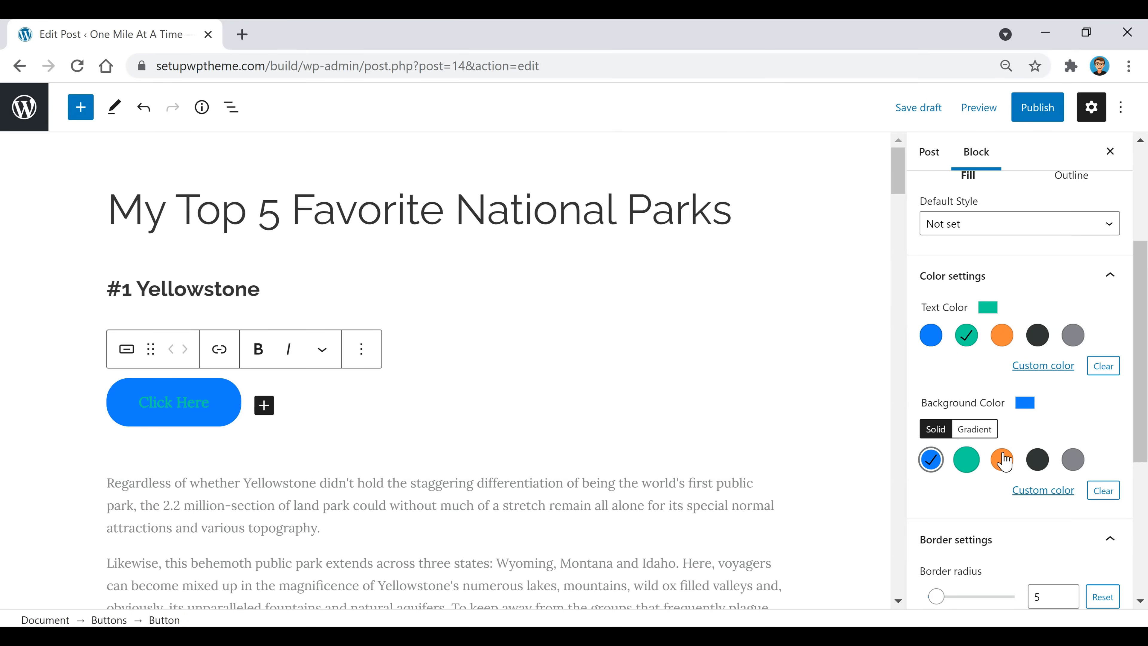
# Set the "Click Here" button's border radius to 0 and its width to 25%.
pyautogui.scroll(-4, 1021, 438)
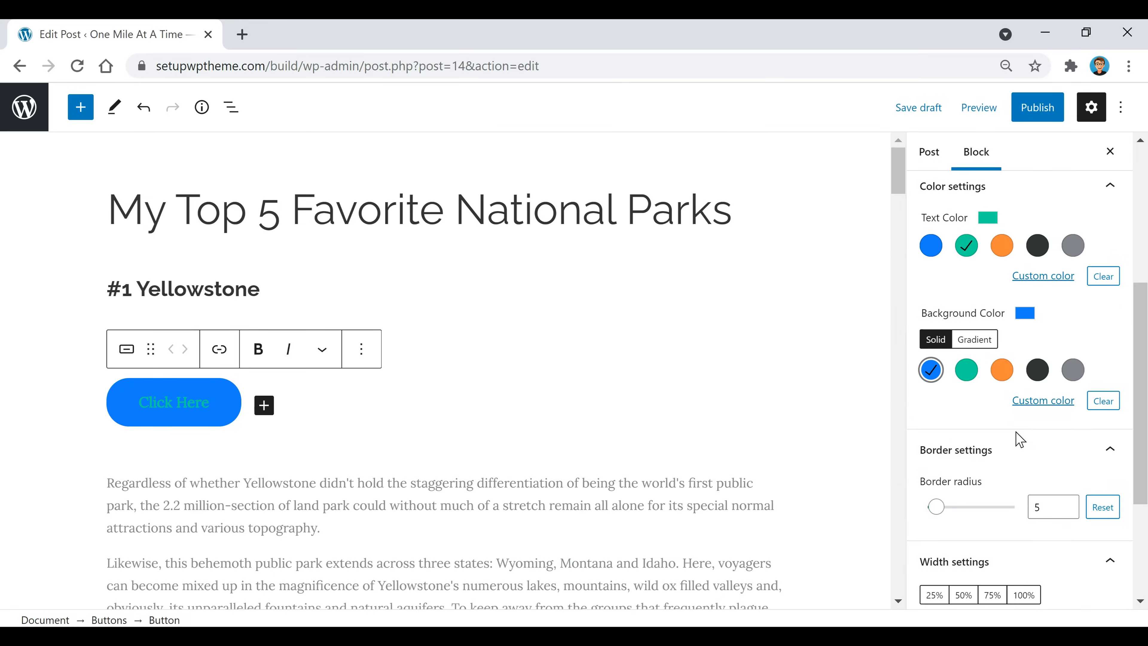
pyautogui.moveTo(938, 423)
pyautogui.mouseDown()
pyautogui.moveTo(953, 422)
pyautogui.moveTo(929, 429)
pyautogui.mouseUp()
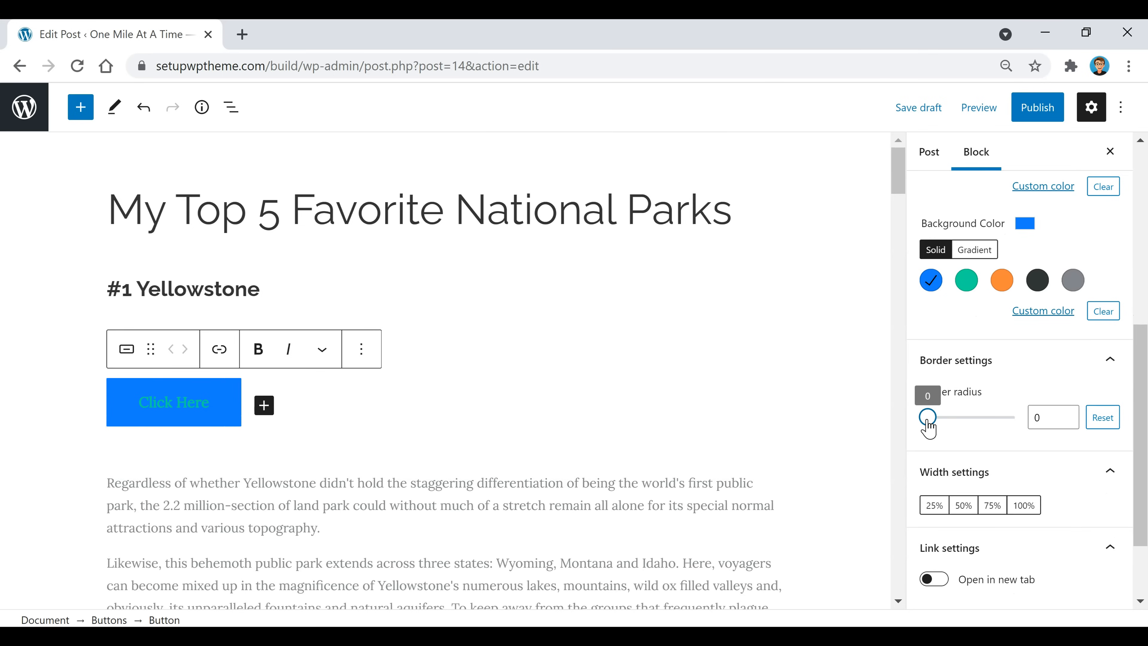
pyautogui.scroll(-2, 1030, 403)
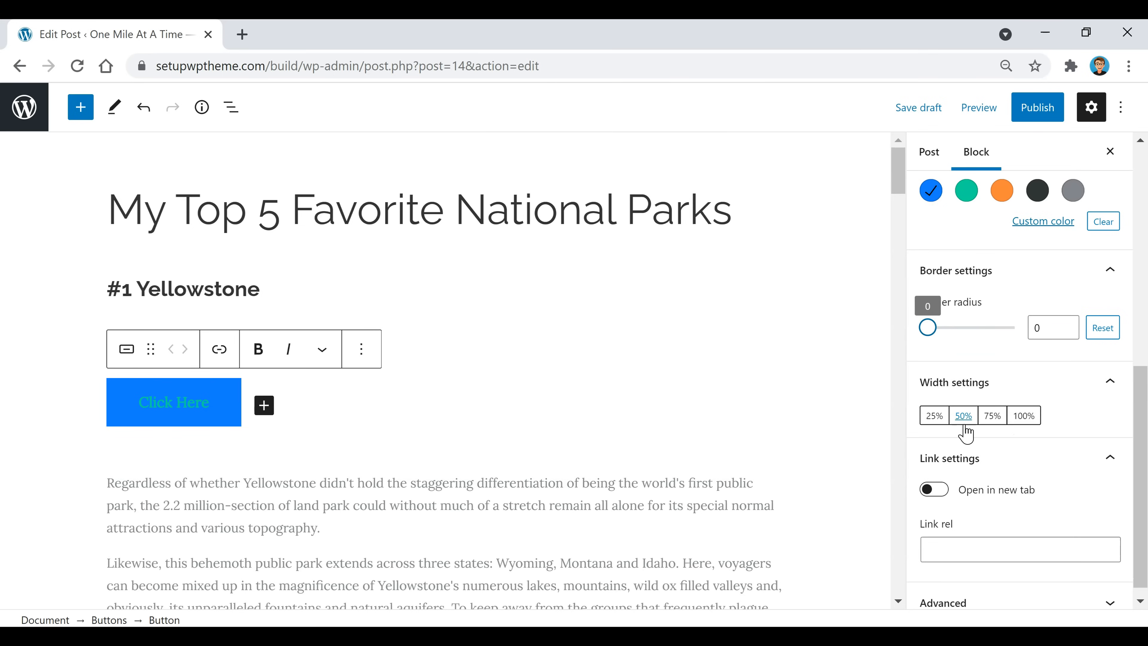
pyautogui.click(964, 427)
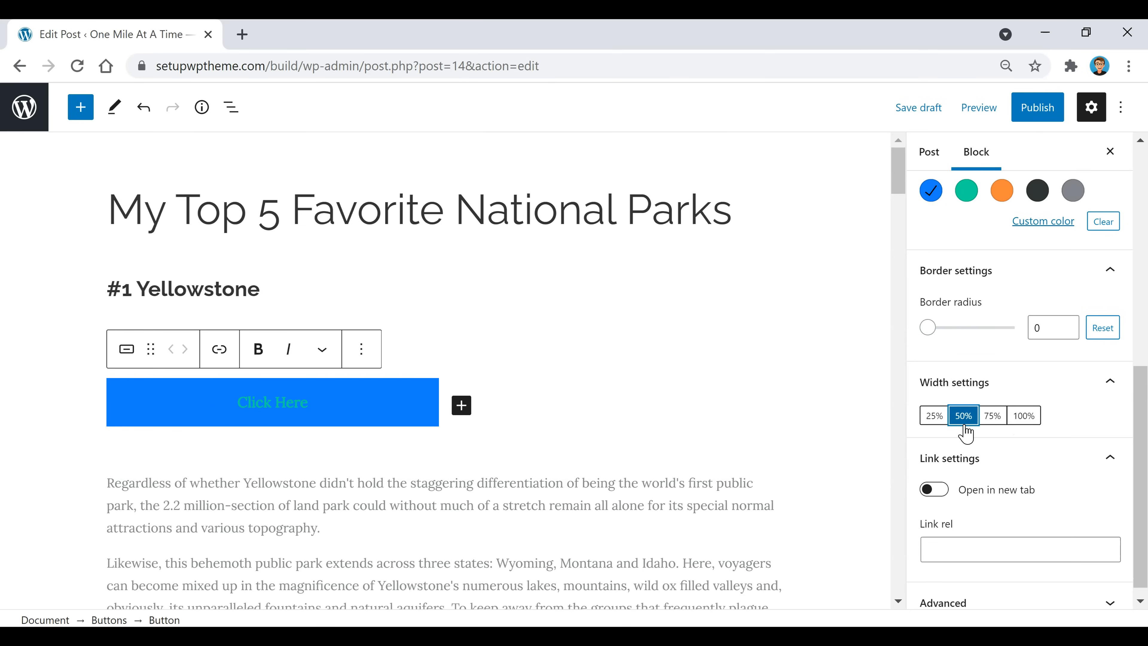
pyautogui.click(991, 421)
pyautogui.click(935, 421)
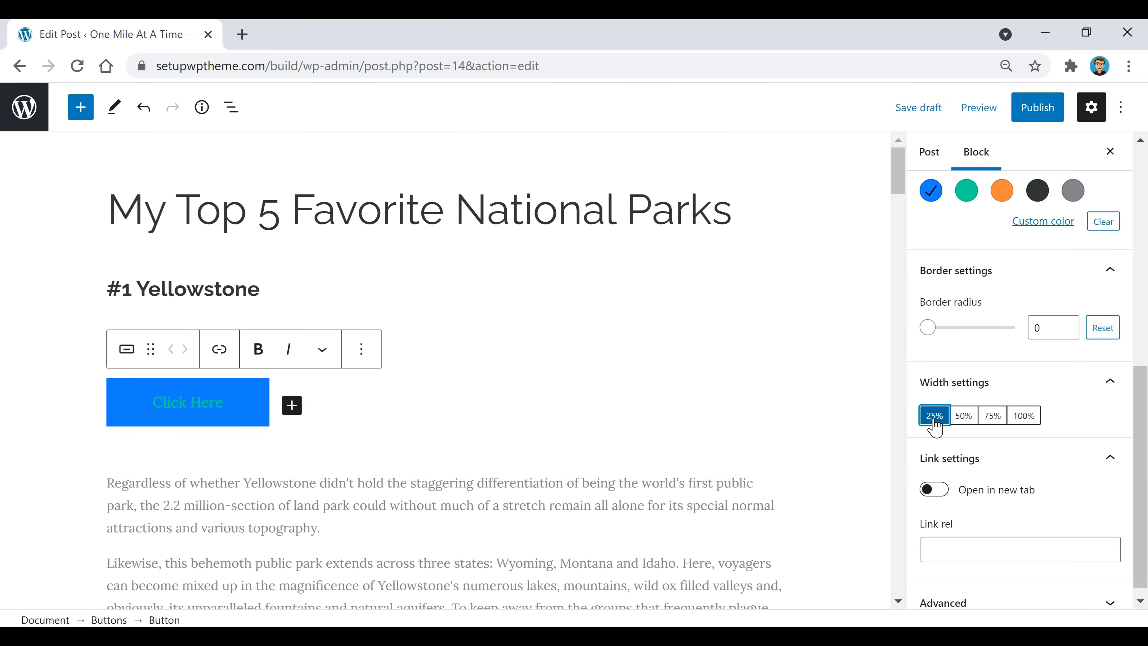
pyautogui.scroll(-1, 1030, 408)
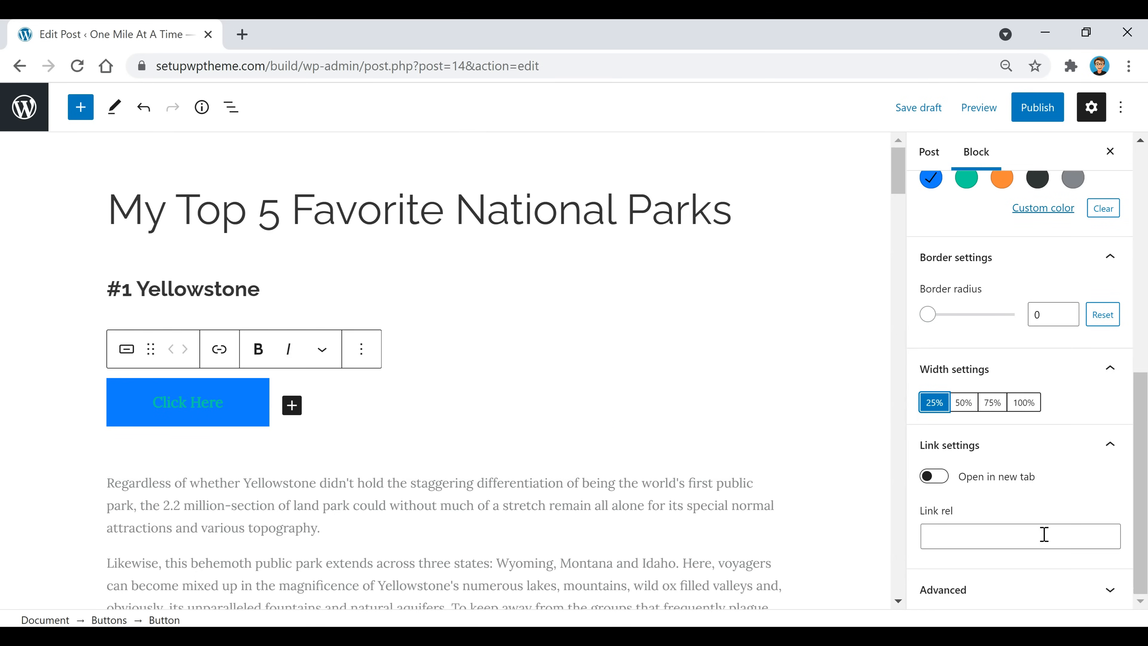
# Set the text color of the first Yellowstone paragraph to green.
pyautogui.click(459, 532)
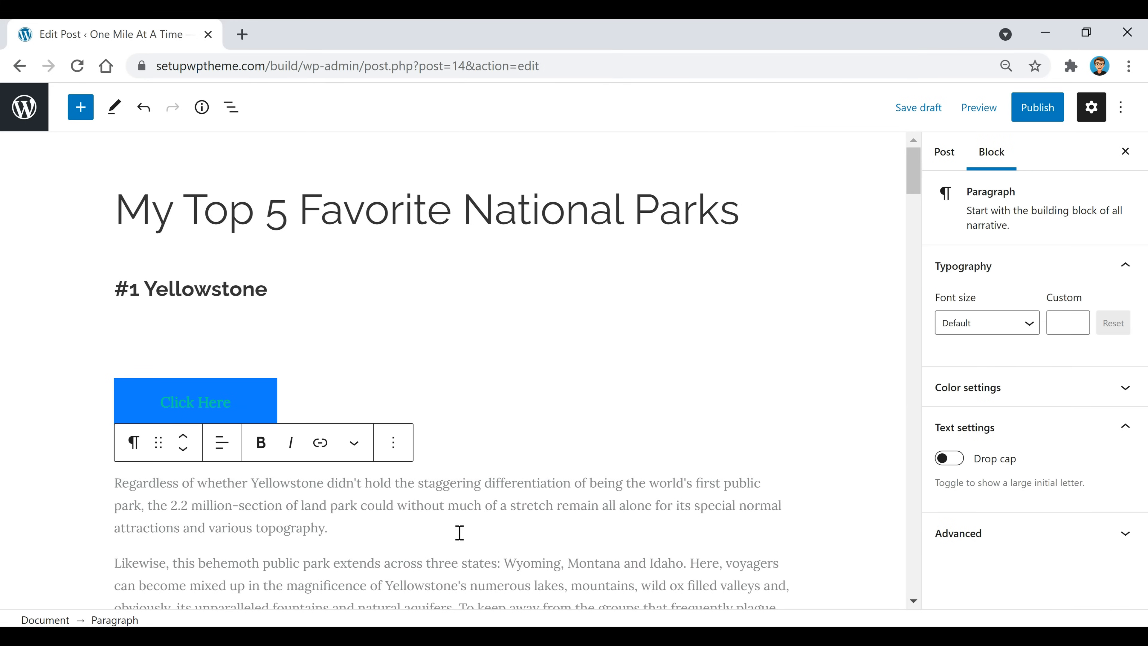
pyautogui.moveTo(421, 531); pyautogui.dragTo(116, 490)
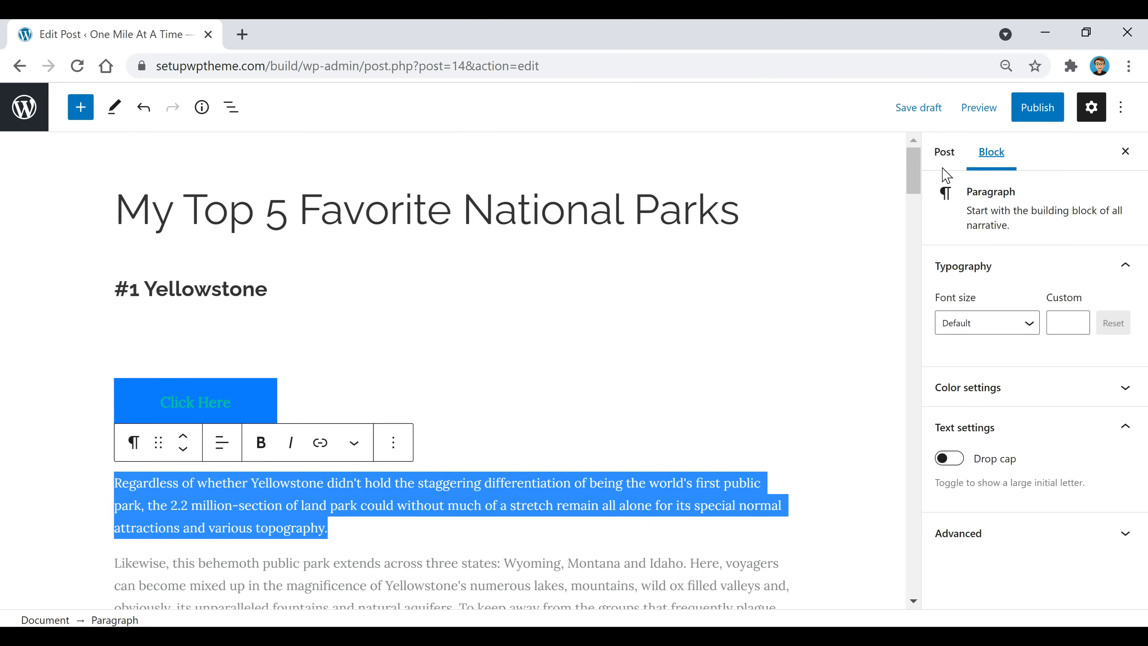
pyautogui.click(948, 387)
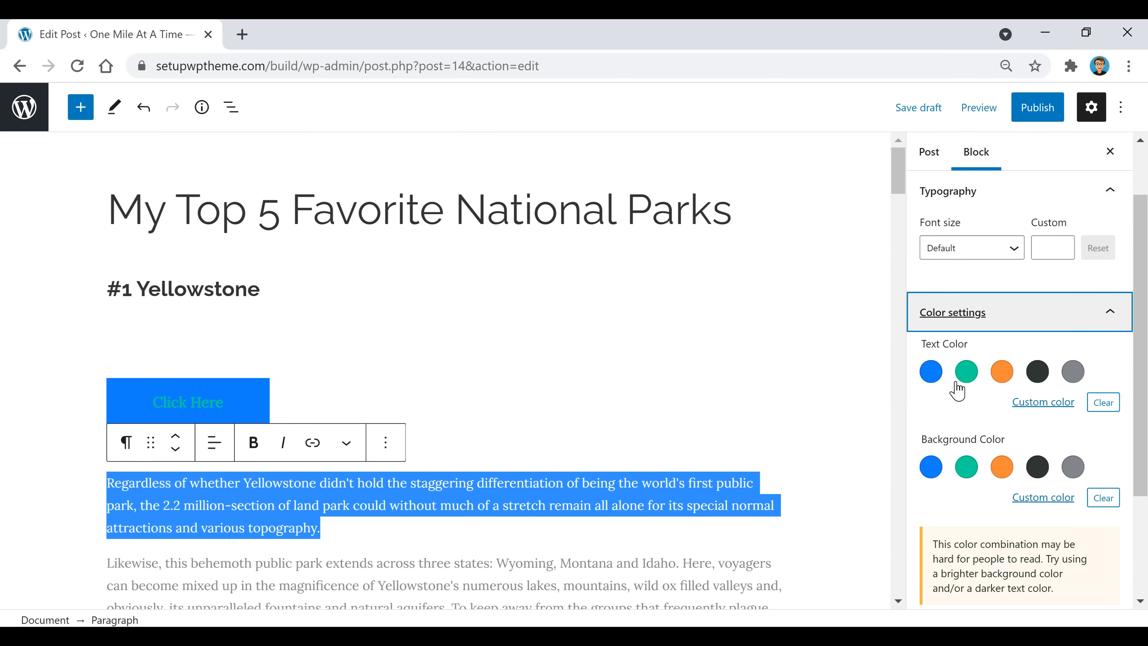
pyautogui.click(968, 274)
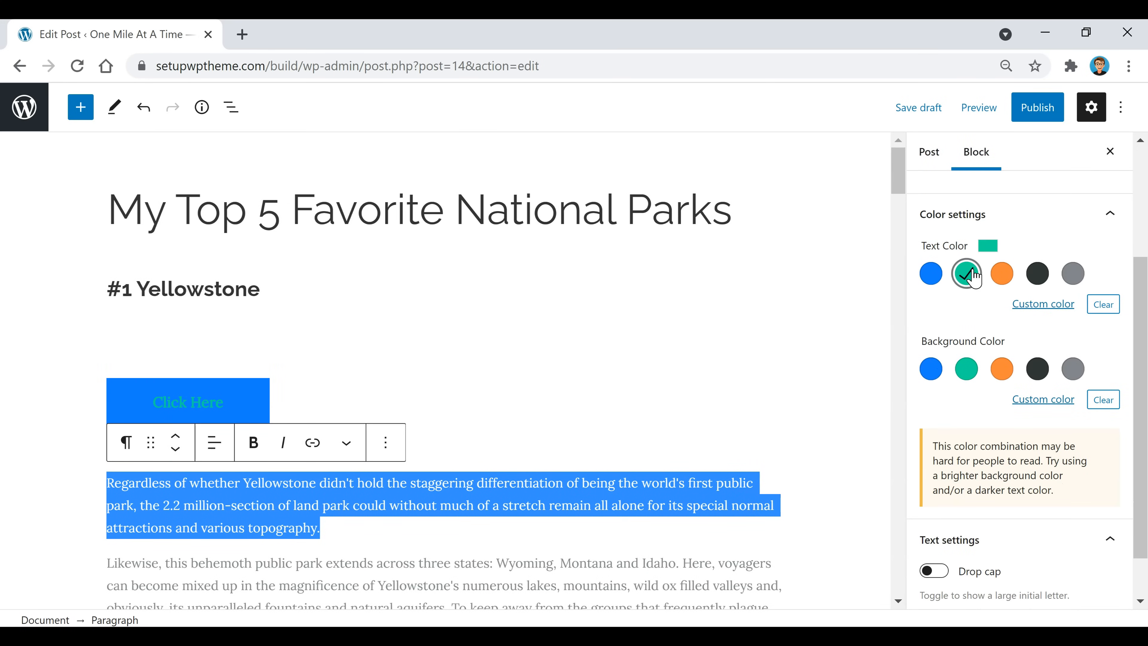
pyautogui.click(515, 545)
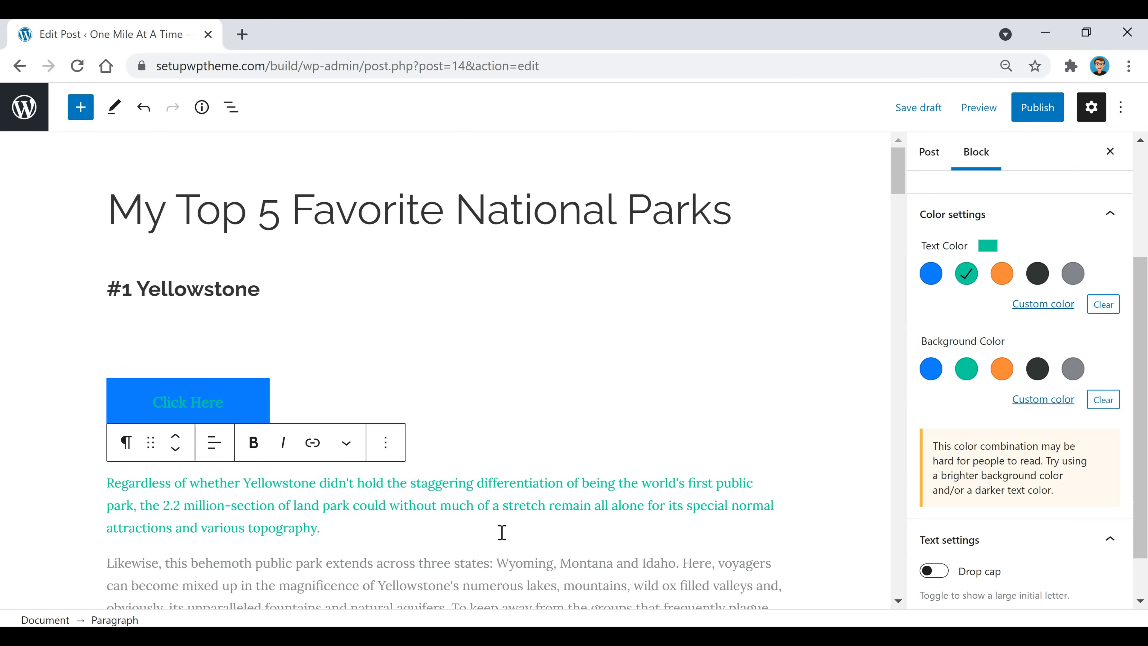
# Give the first Yellowstone paragraph near-black text on an orange background.
pyautogui.moveTo(329, 527); pyautogui.dragTo(77, 492)
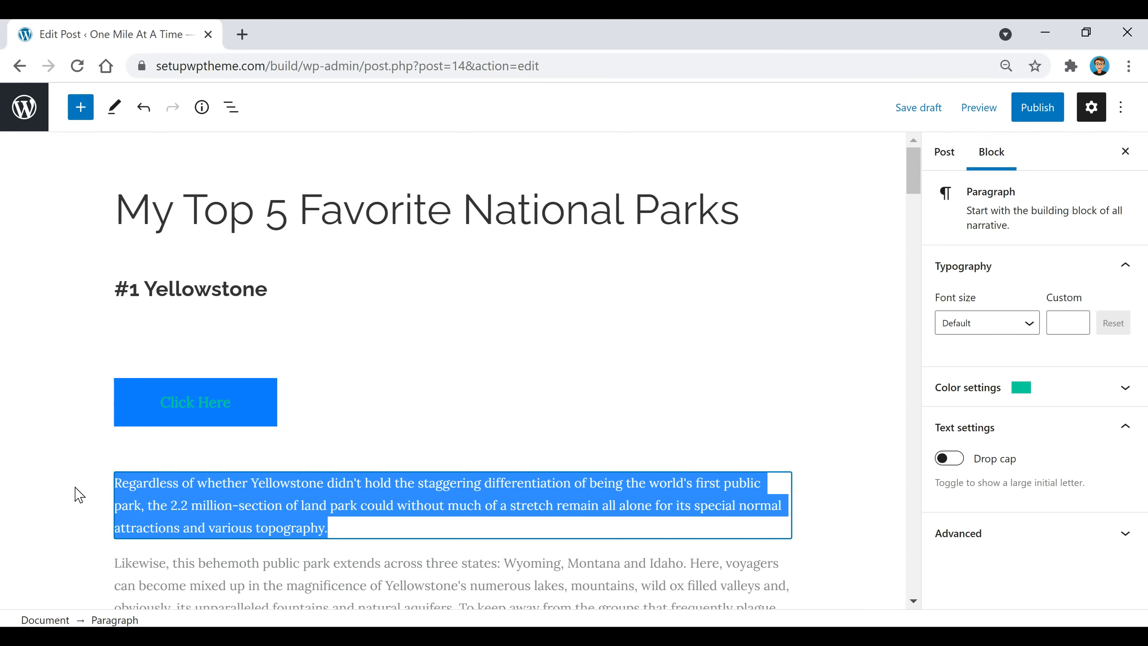
pyautogui.click(1038, 384)
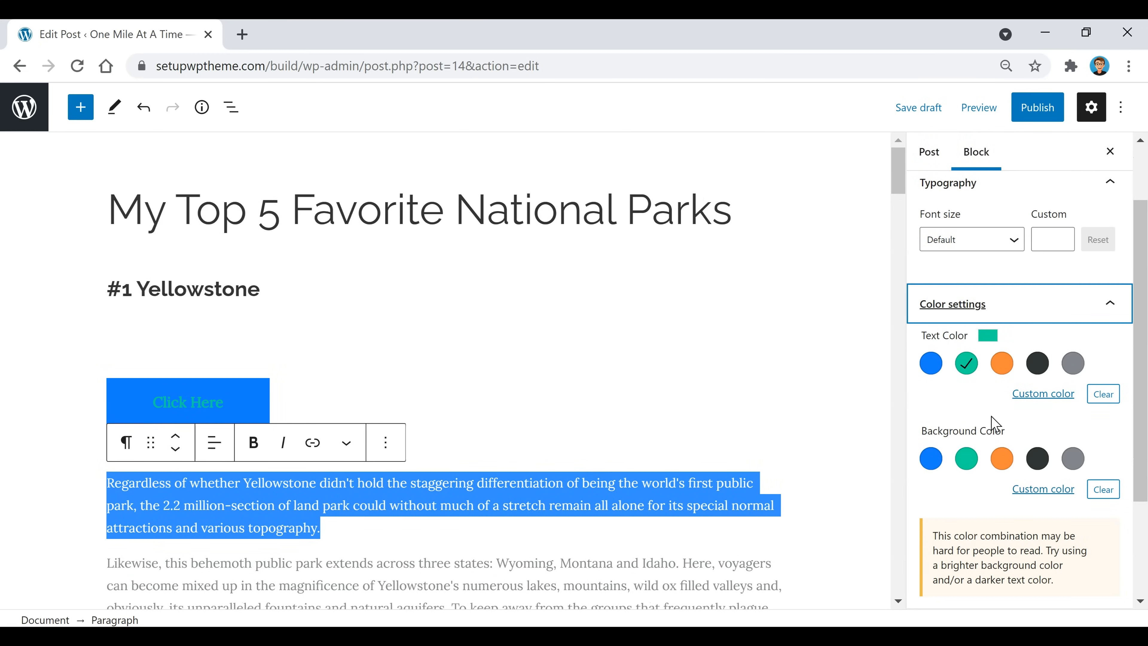
pyautogui.click(1037, 363)
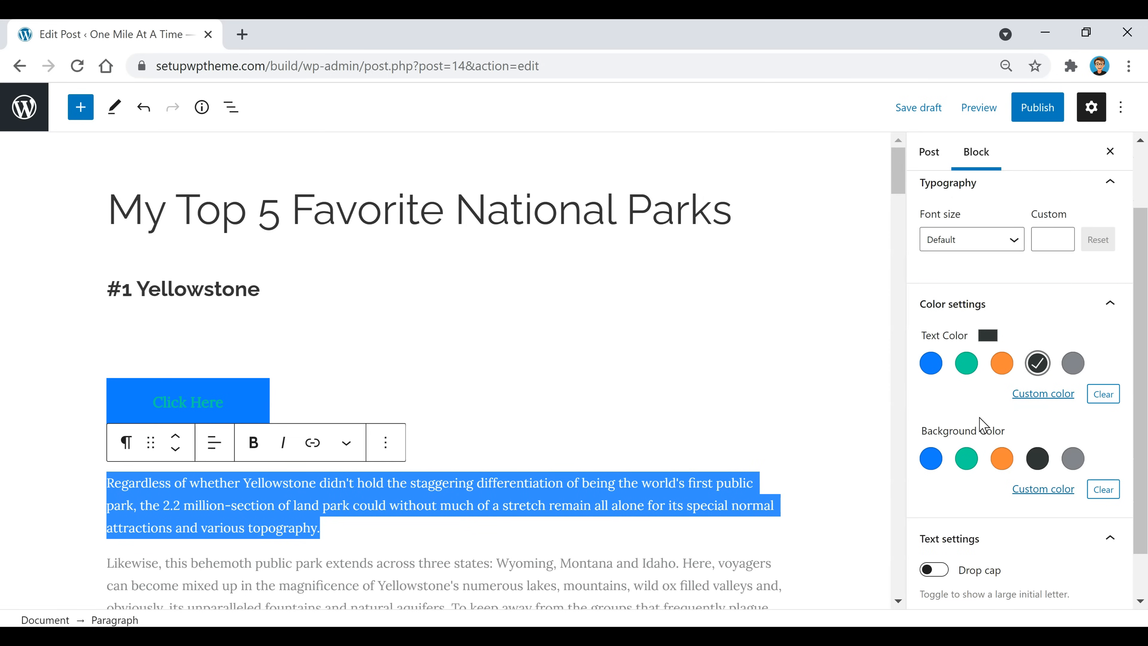
pyautogui.click(1003, 458)
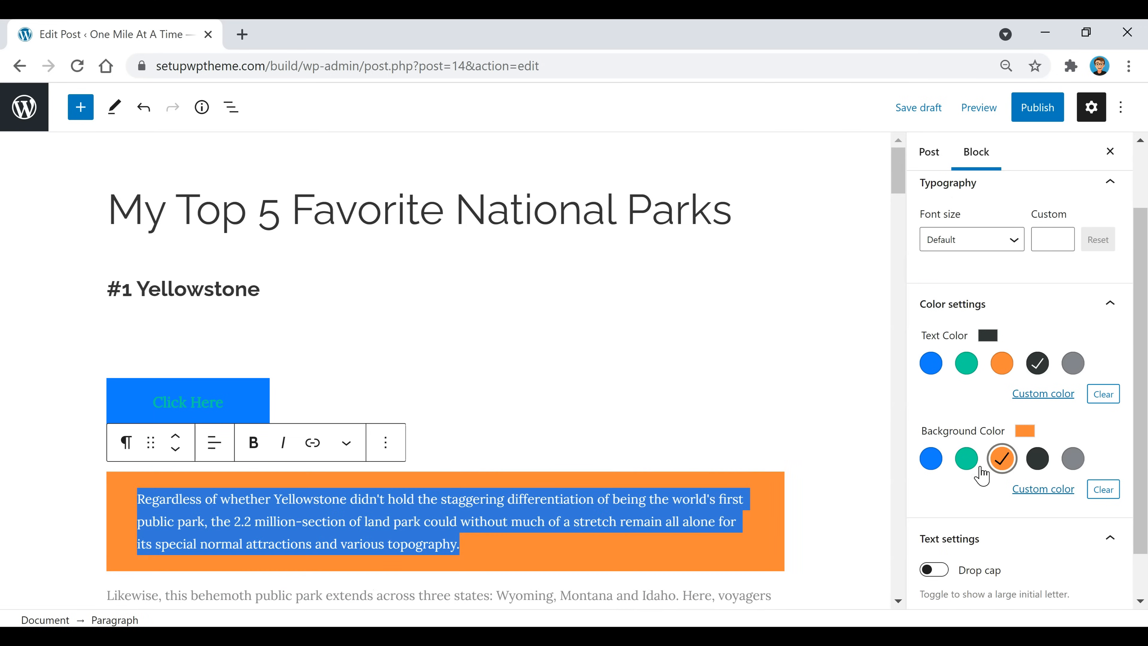
pyautogui.click(491, 548)
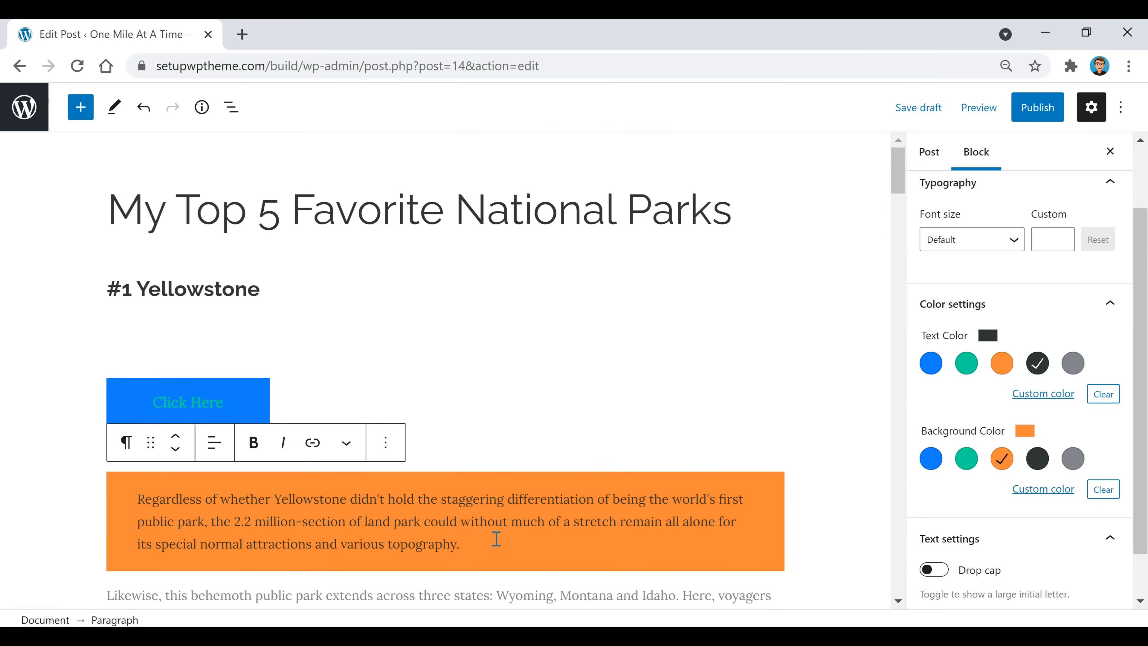
# Clear the first Yellowstone paragraph's text and background colors and open its additional text formatting options.
pyautogui.tripleClick(495, 539)
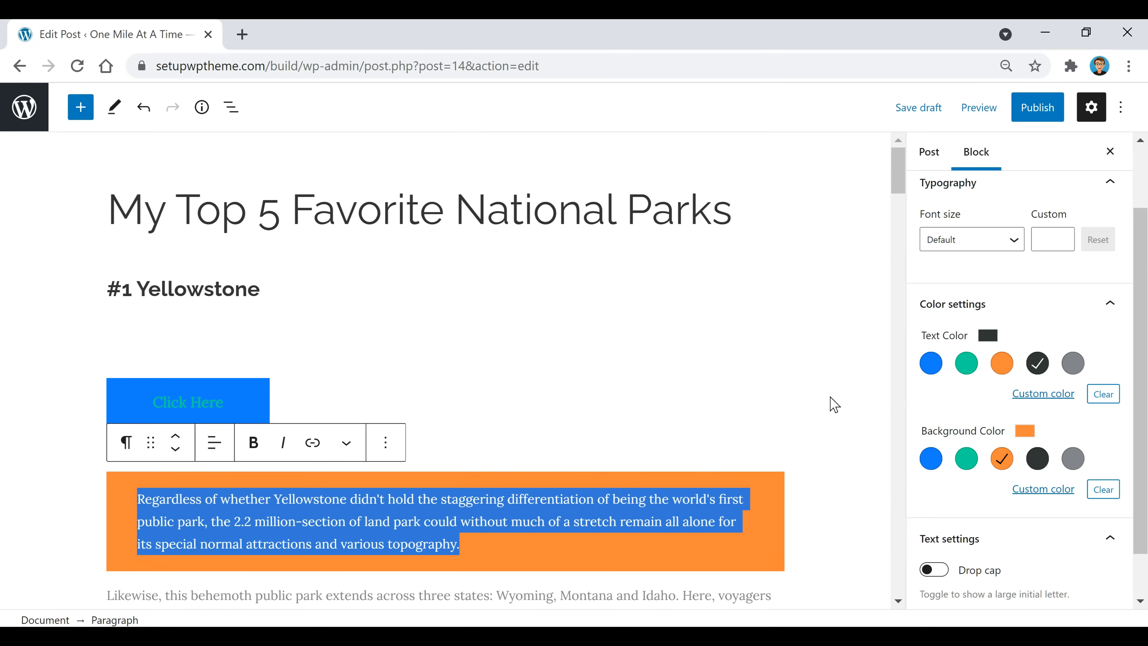
pyautogui.click(1103, 489)
pyautogui.click(1105, 400)
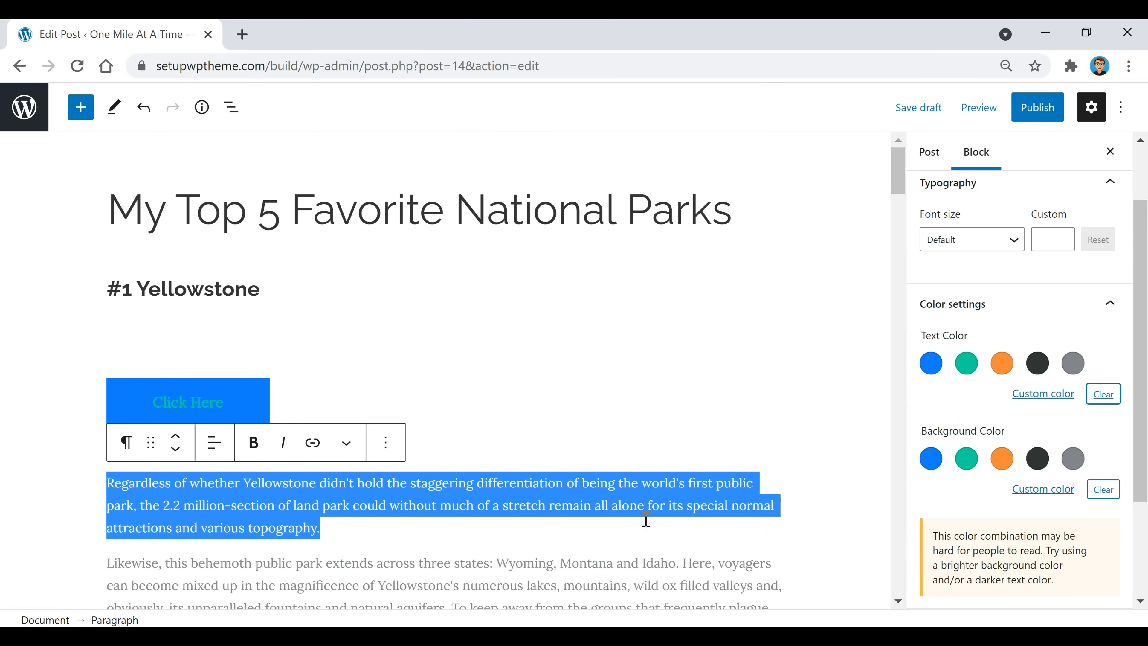
pyautogui.click(438, 523)
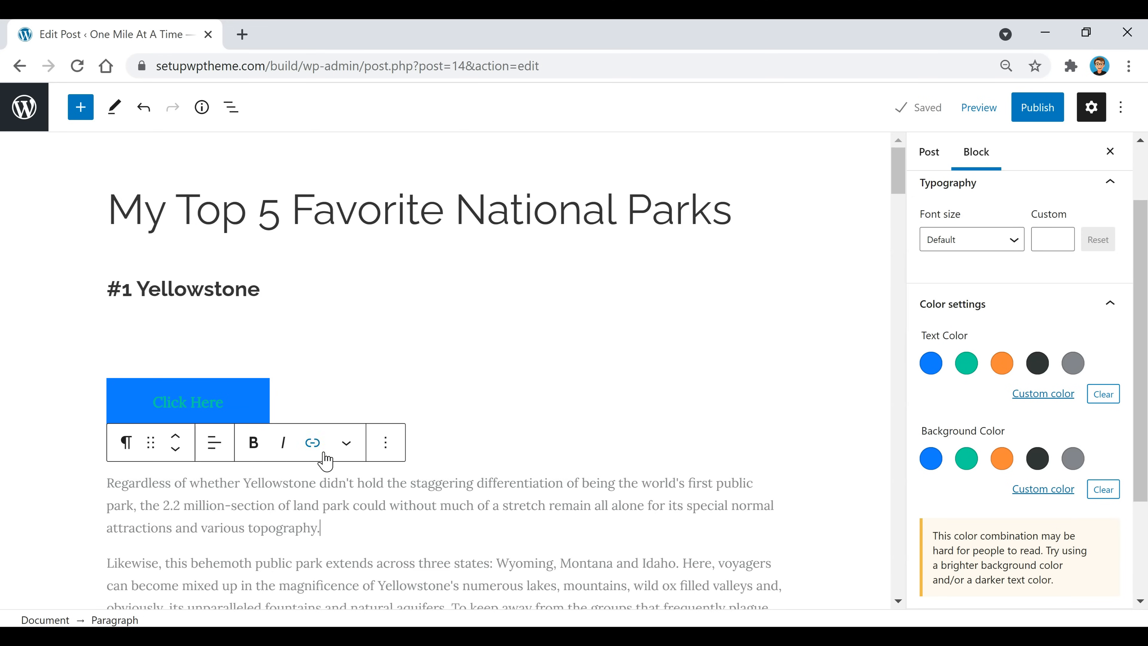
pyautogui.click(348, 455)
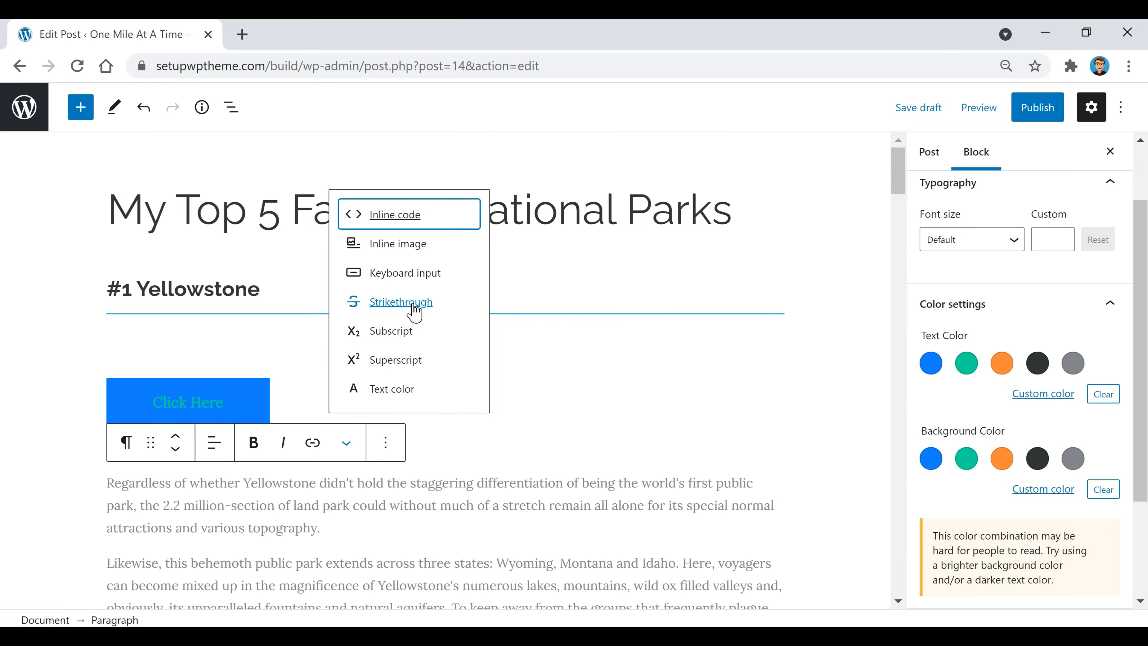
# Insert a YouTube embed block from the full block library between the first and second Yellowstone paragraphs.
pyautogui.scroll(-2, 465, 400)
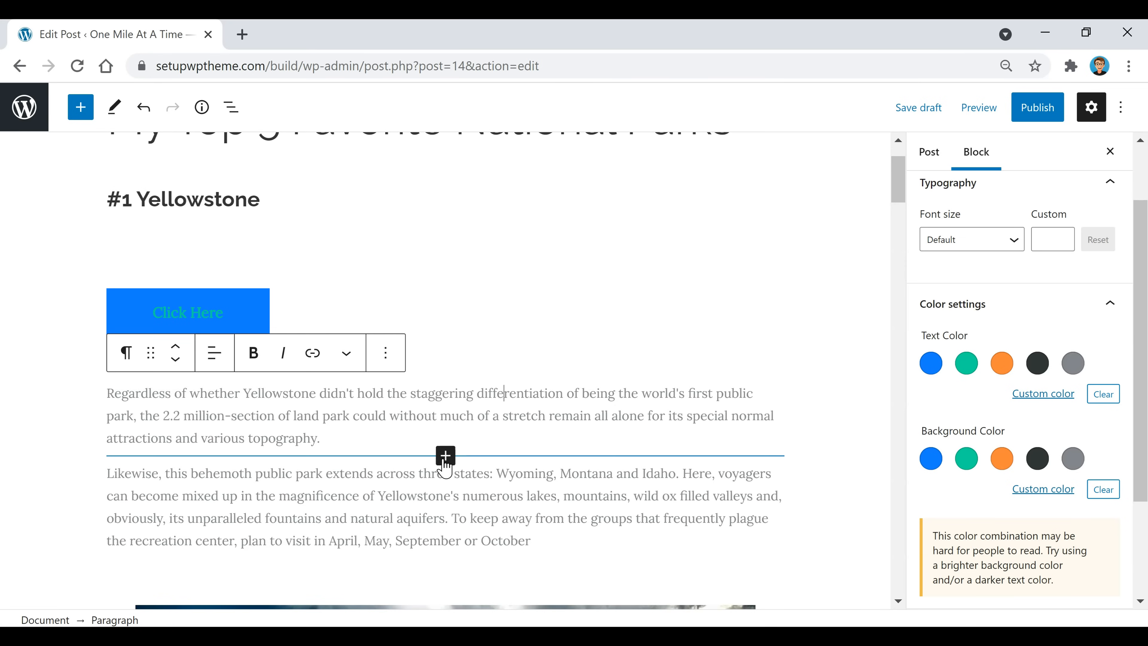
pyautogui.click(445, 455)
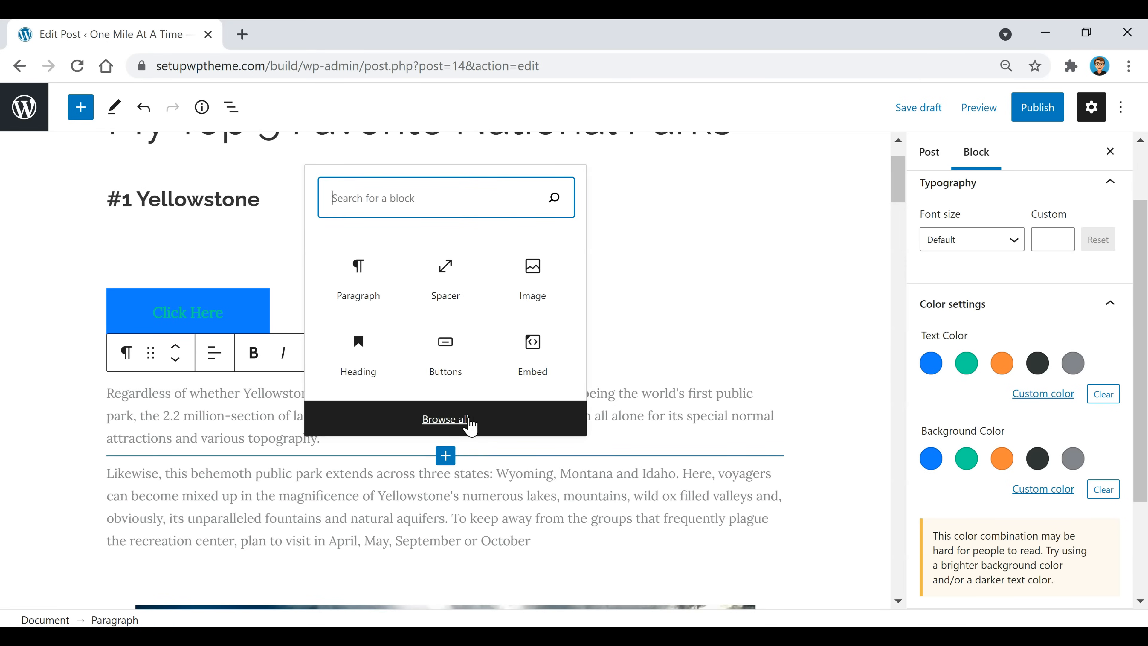
pyautogui.click(449, 420)
pyautogui.scroll(-8, 179, 425)
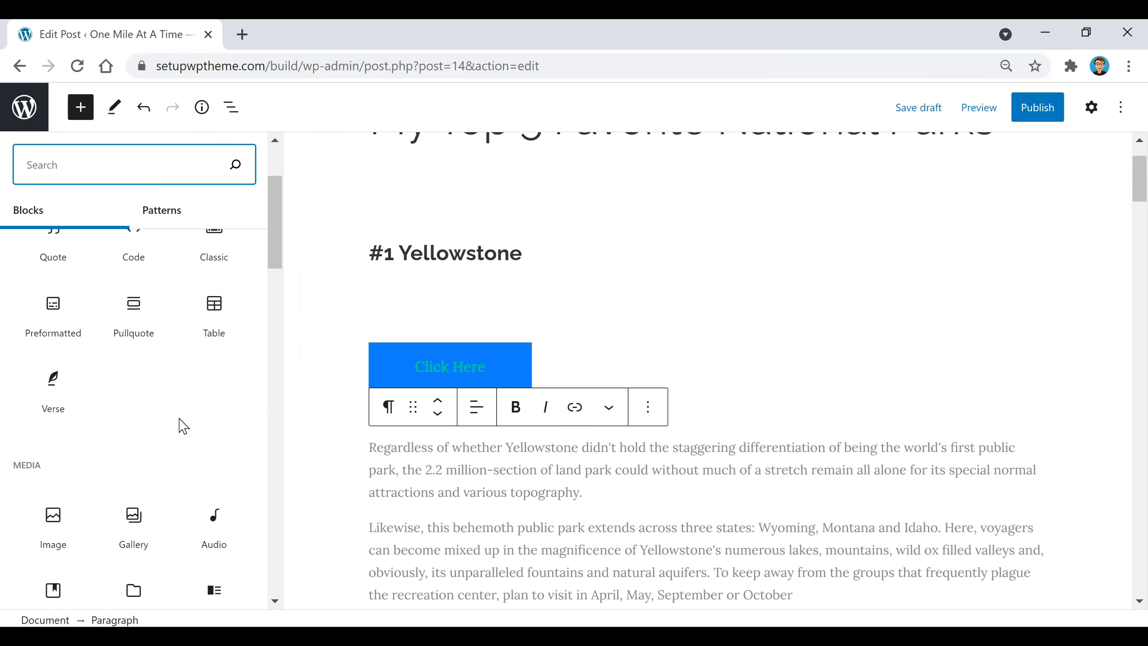
pyautogui.scroll(-4, 180, 428)
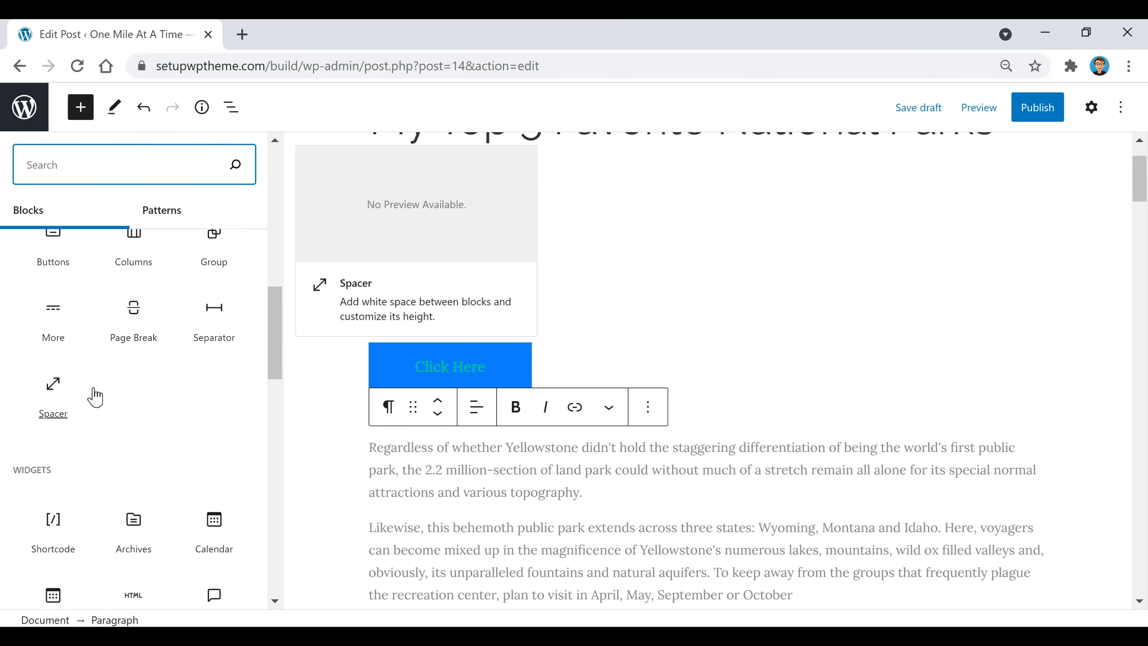
pyautogui.scroll(-5, 108, 390)
pyautogui.scroll(-5, 91, 329)
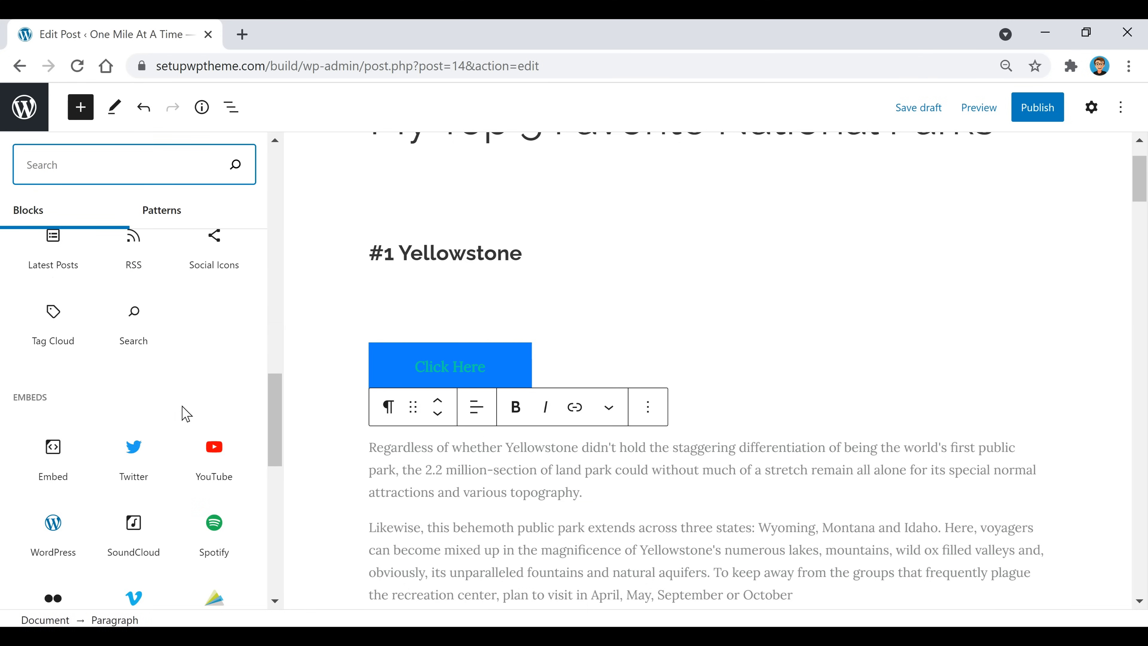
pyautogui.moveTo(216, 271)
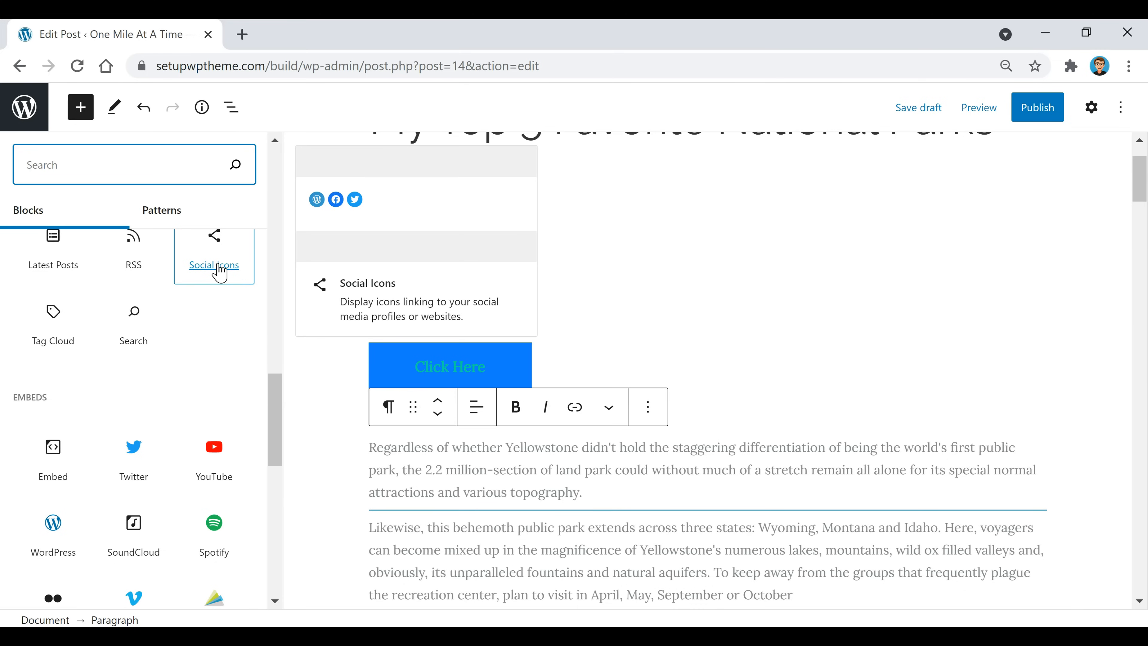
pyautogui.scroll(-5, 219, 271)
pyautogui.moveTo(141, 297)
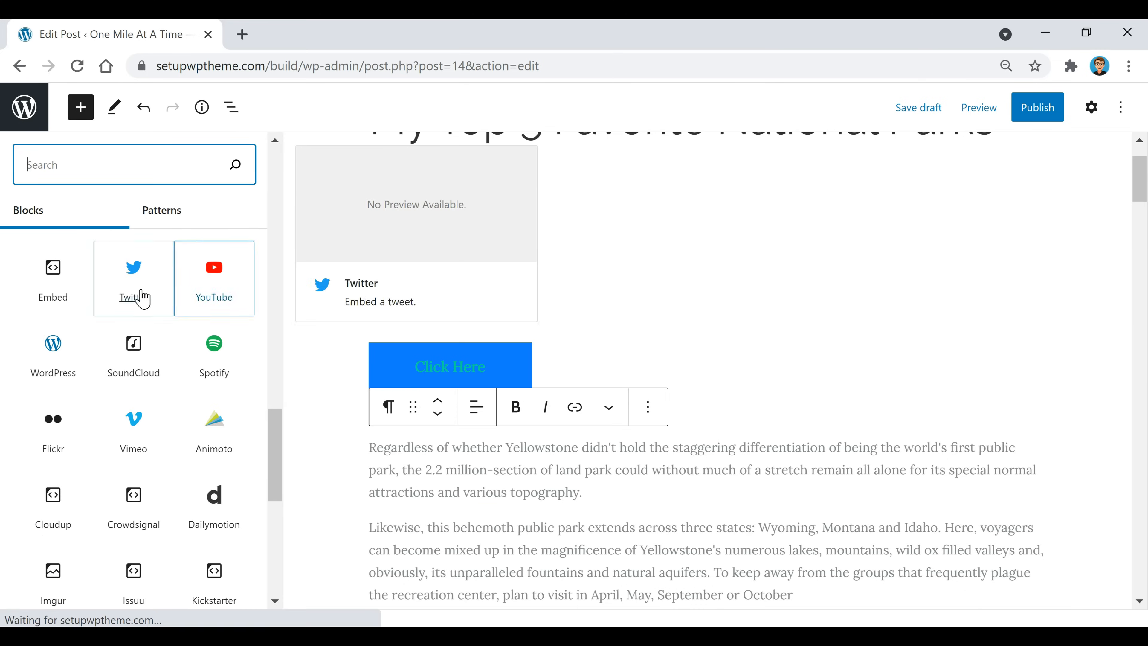
pyautogui.moveTo(222, 300)
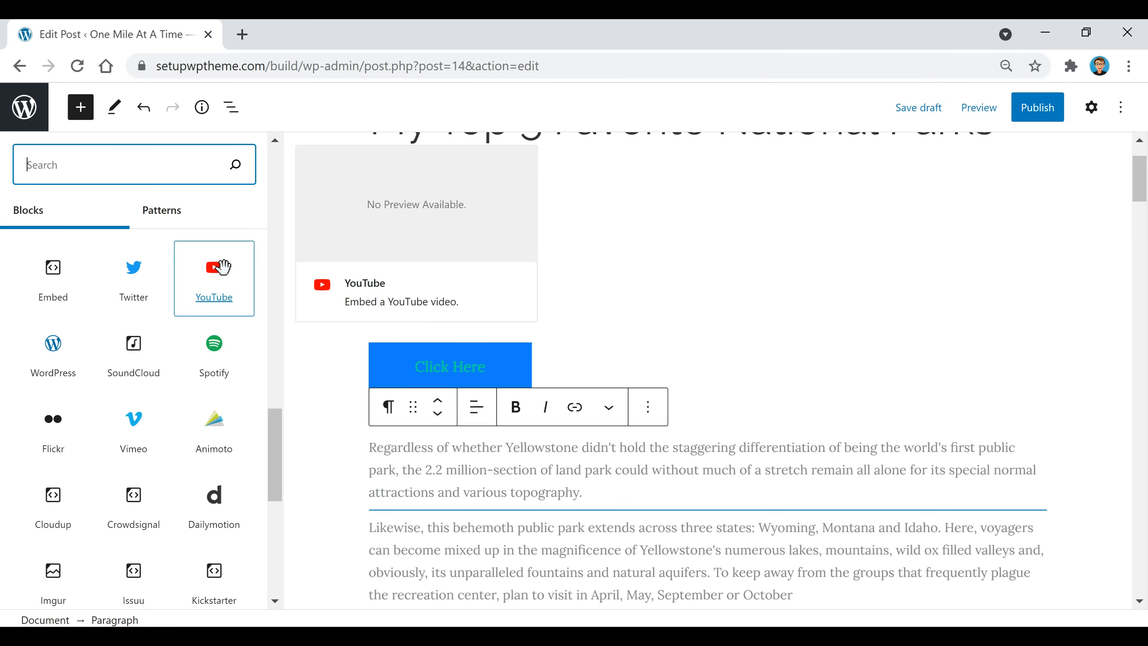
pyautogui.click(222, 278)
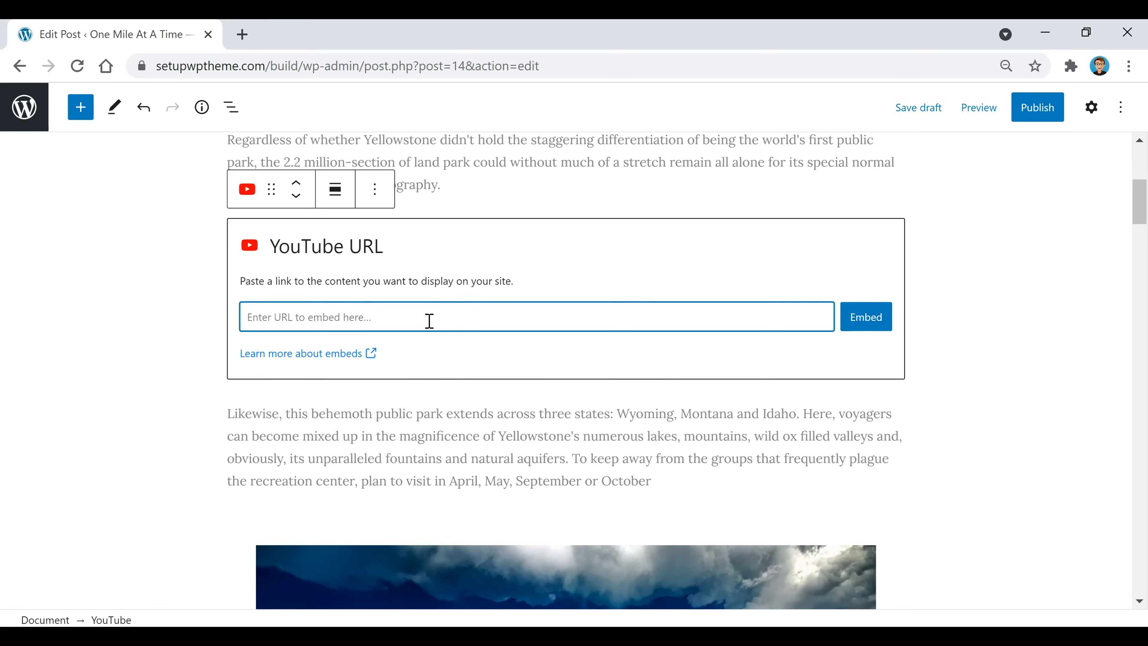
pyautogui.write('https://www.youtube.com/watch?v=7lvXbfNBIQg')
pyautogui.click(865, 325)
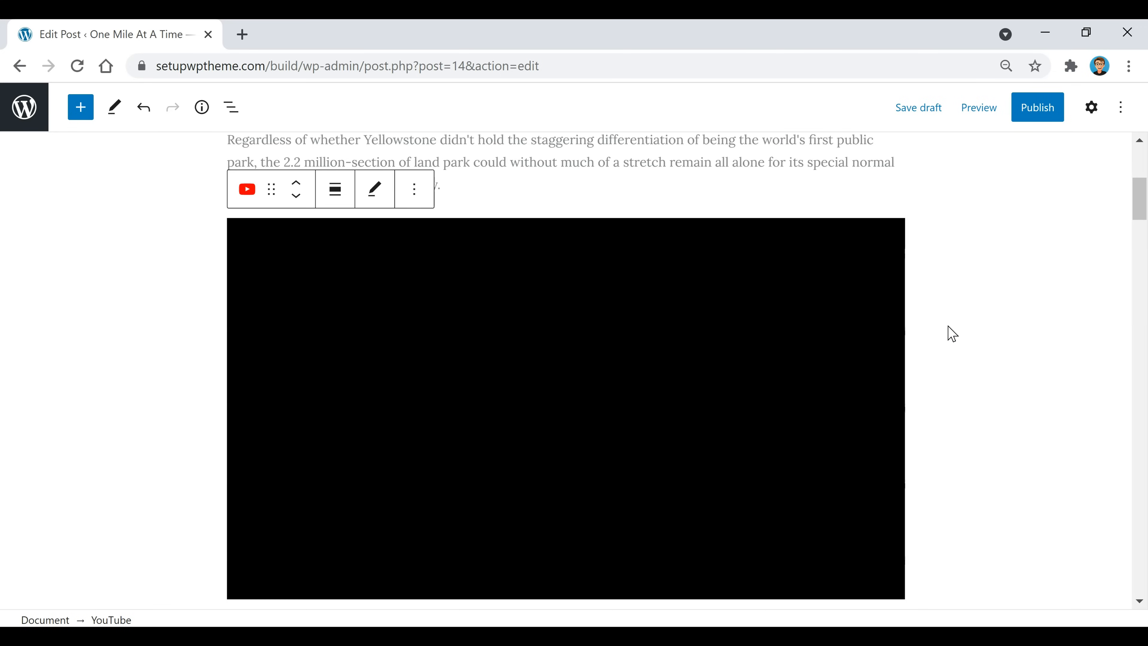
pyautogui.scroll(3, 920, 418)
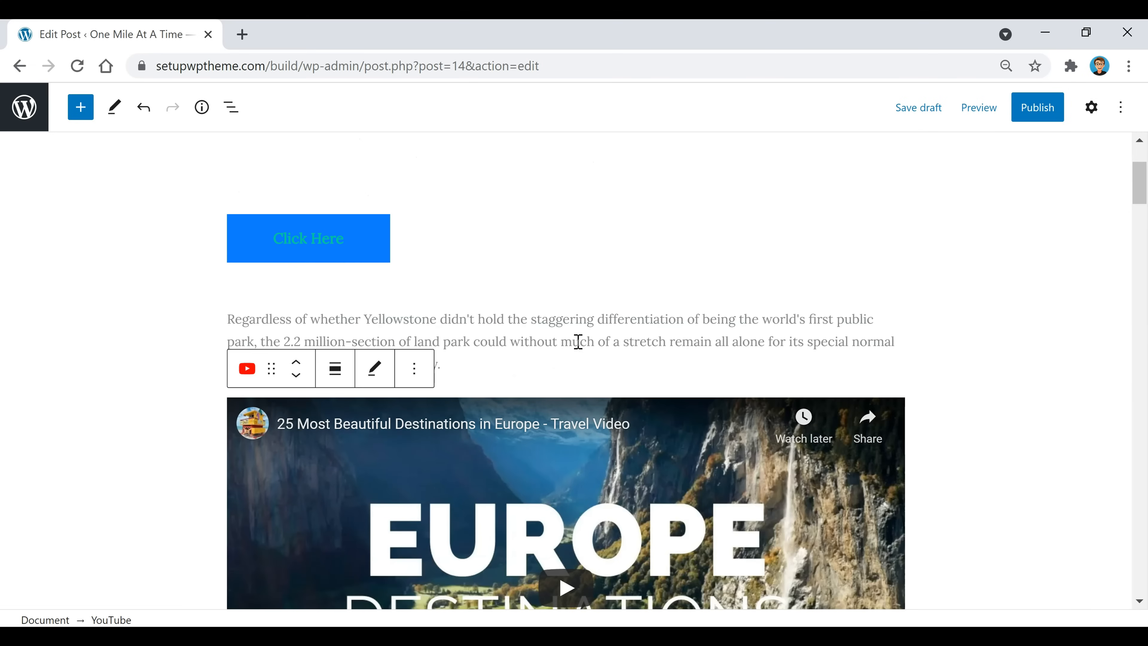
pyautogui.scroll(-2, 579, 341)
pyautogui.scroll(-4, 691, 383)
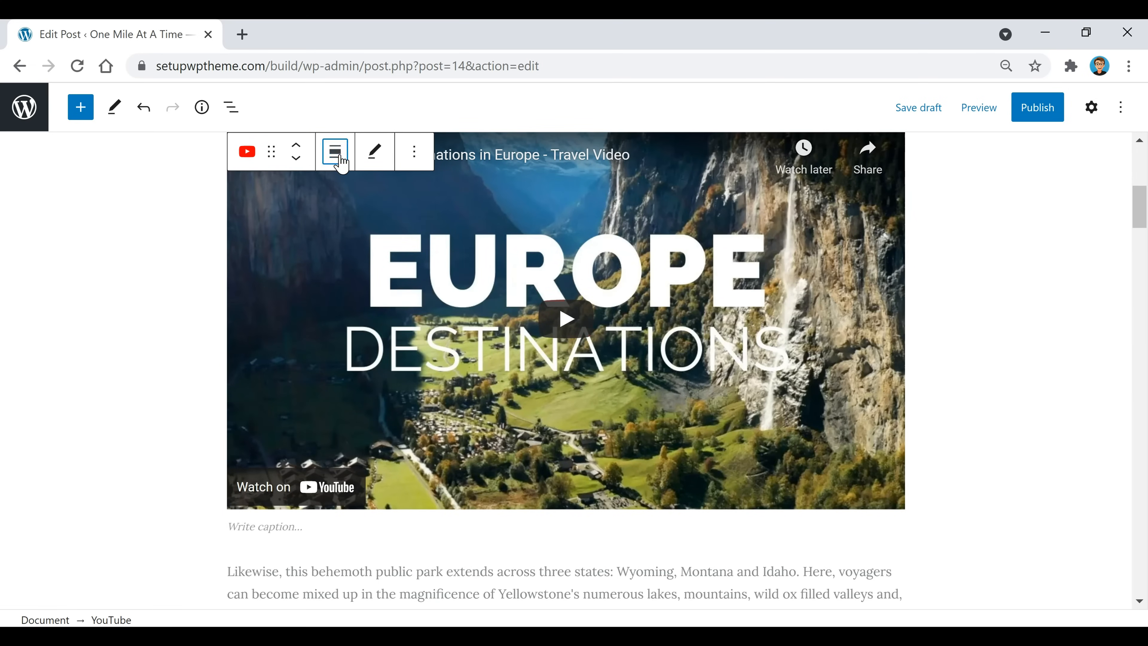
pyautogui.click(335, 153)
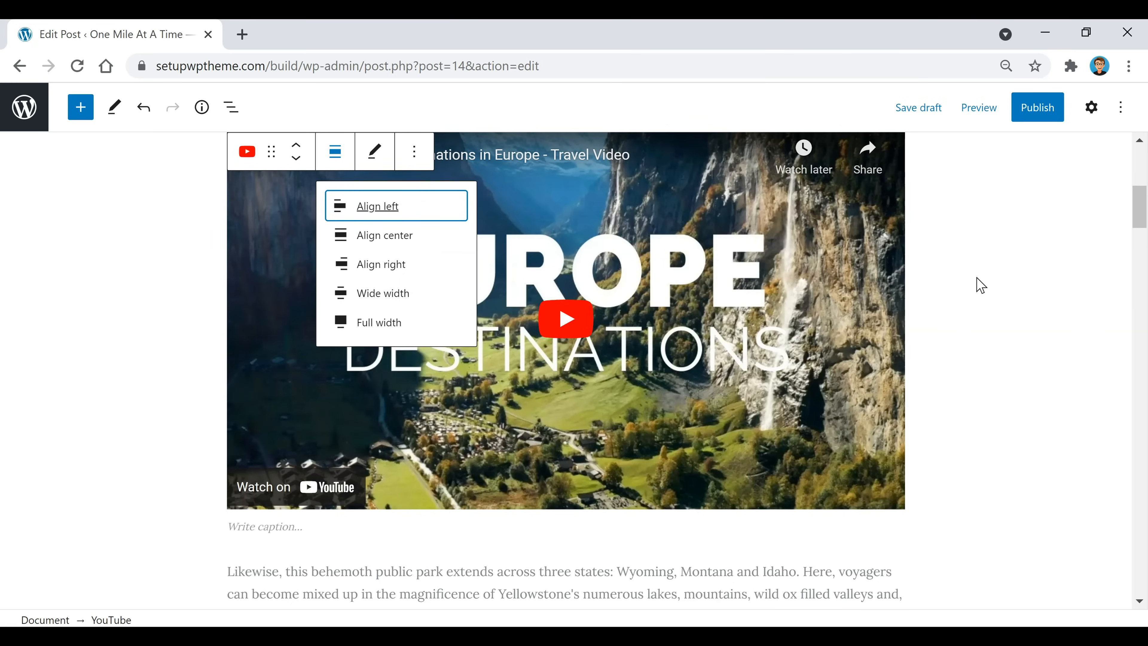
pyautogui.click(976, 262)
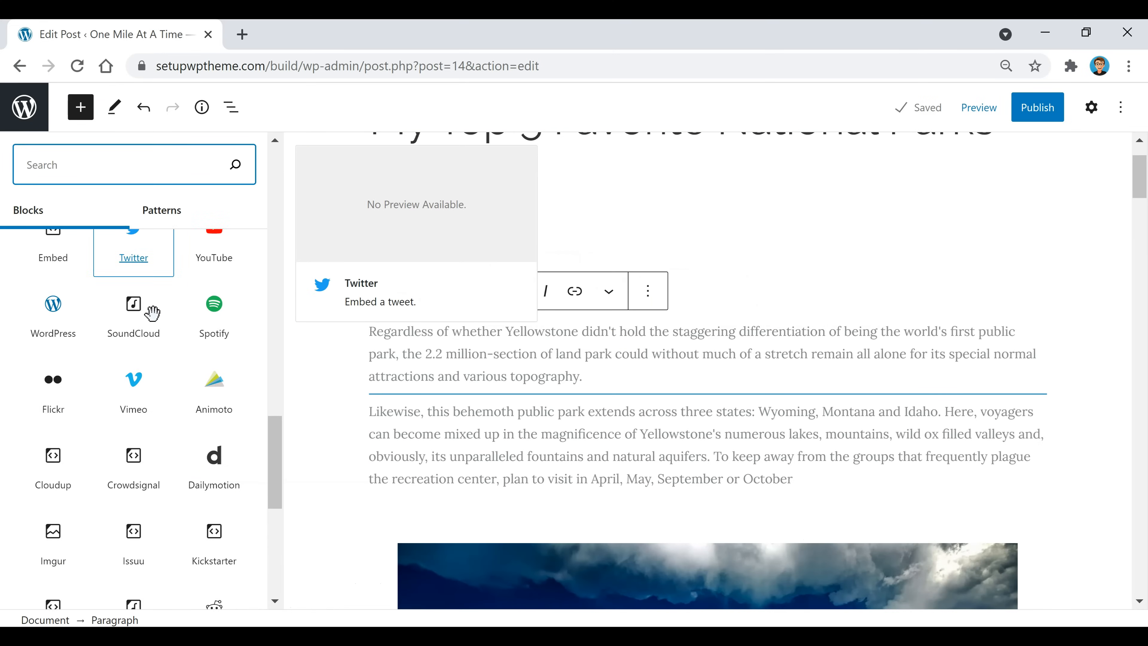
# Look through the embed blocks offered in the block library, down to TikTok and Amazon Kindle, and close the library.
pyautogui.scroll(-4, 149, 303)
pyautogui.scroll(-5, 141, 300)
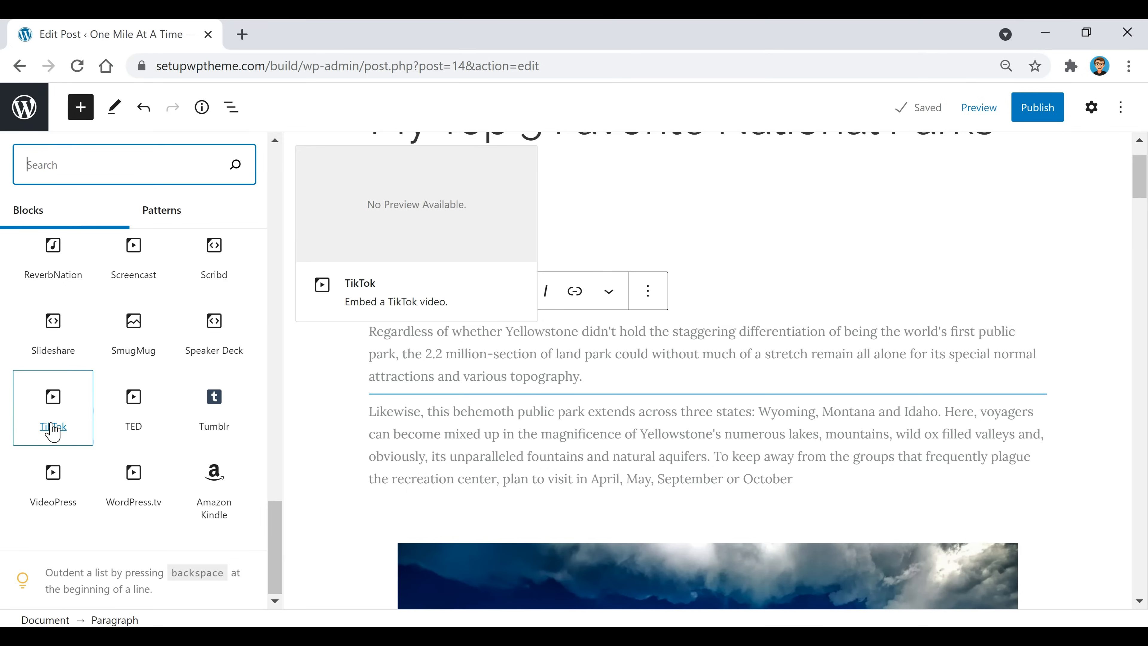
pyautogui.scroll(8, 53, 432)
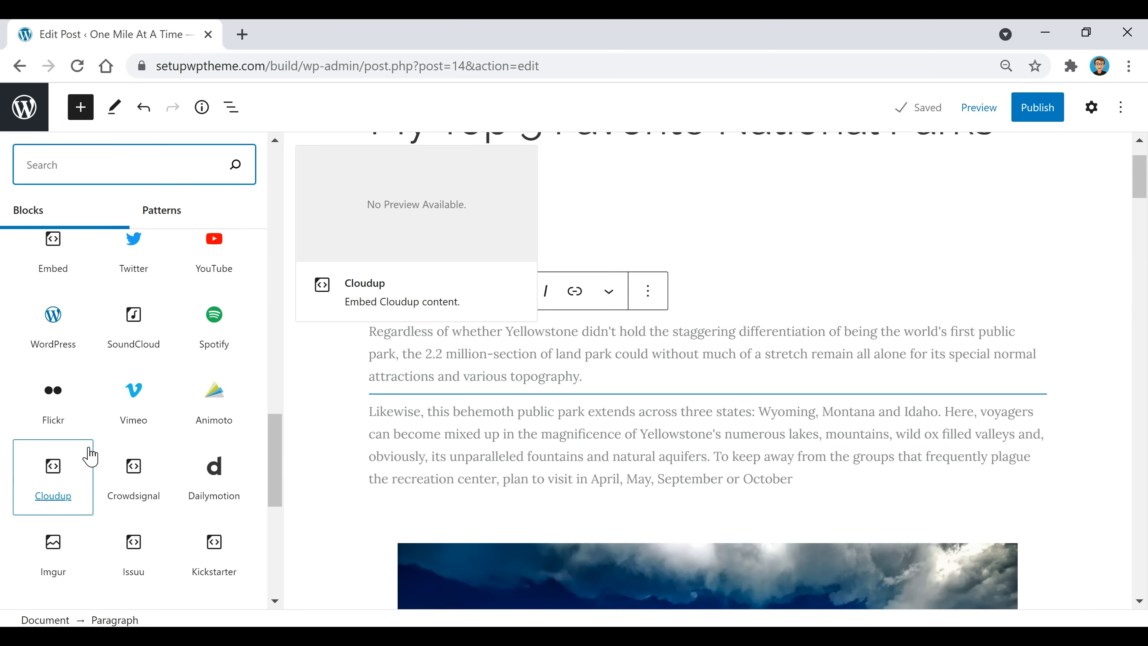
pyautogui.scroll(5, 90, 457)
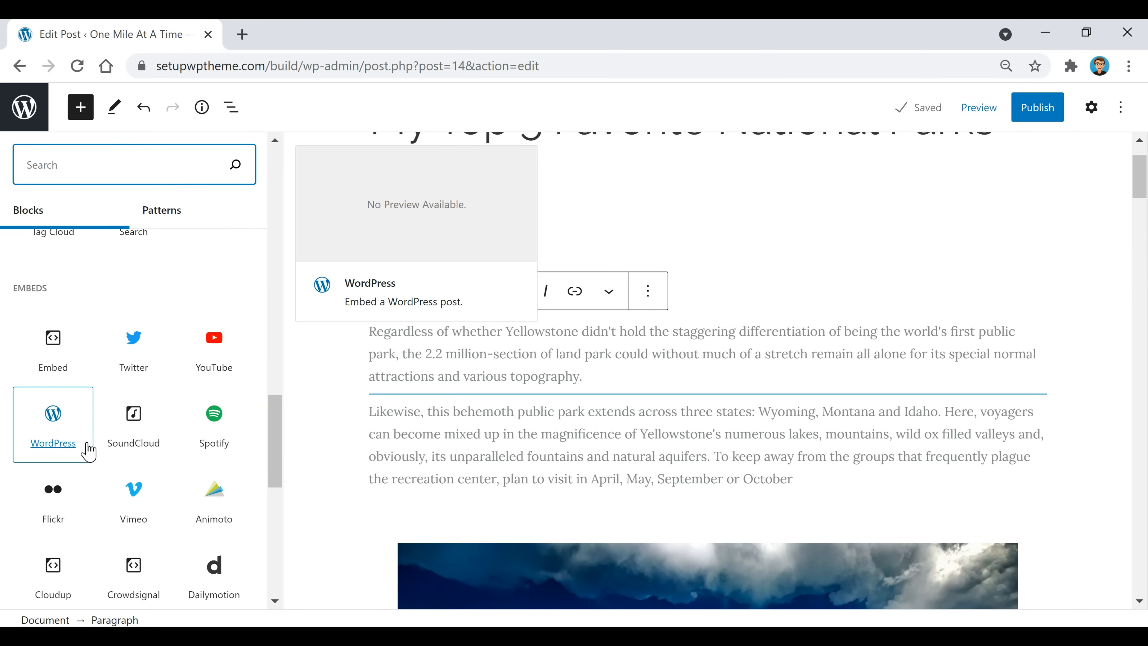
pyautogui.press('Escape')
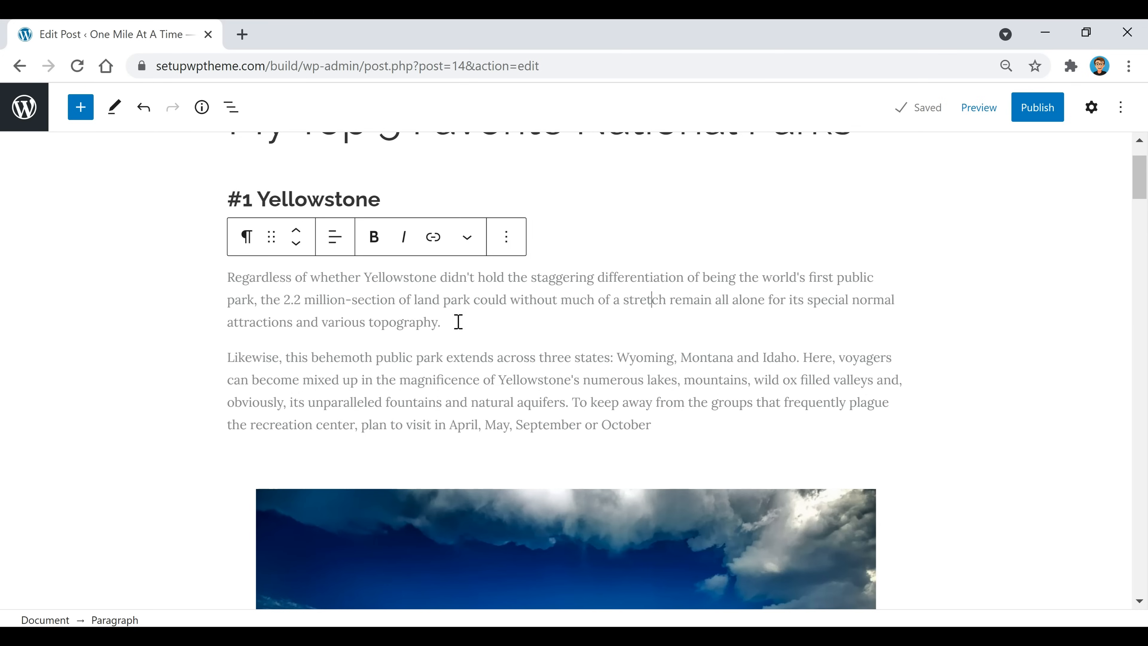
pyautogui.moveTo(438, 317); pyautogui.dragTo(368, 321)
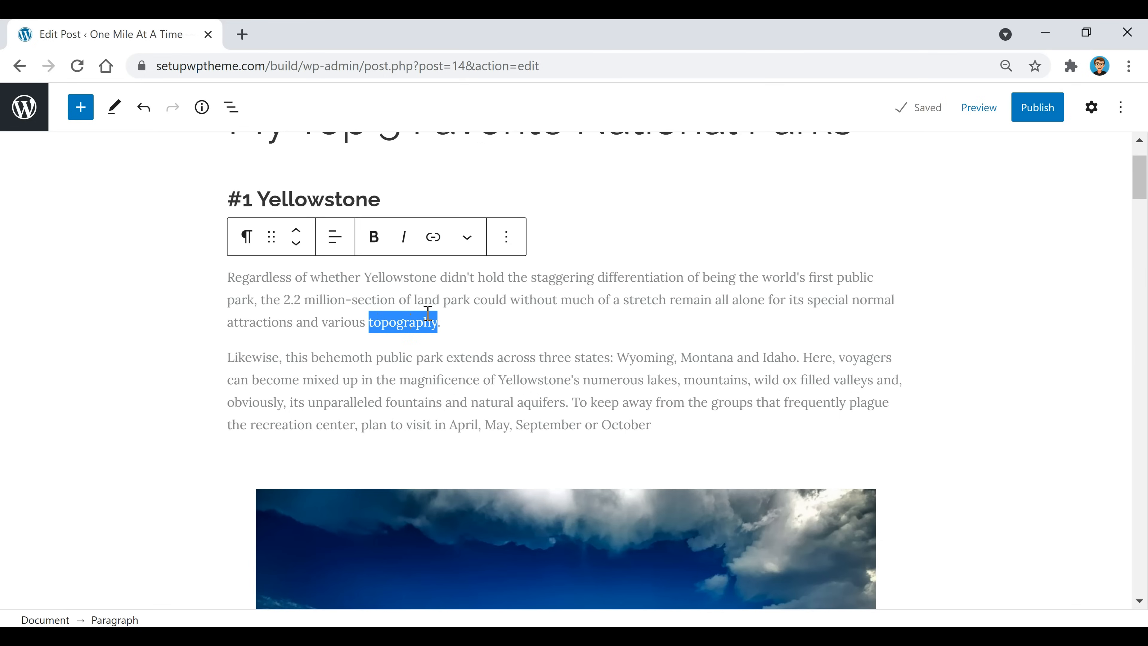
pyautogui.click(433, 237)
pyautogui.hotkey('ctrl', 'v')
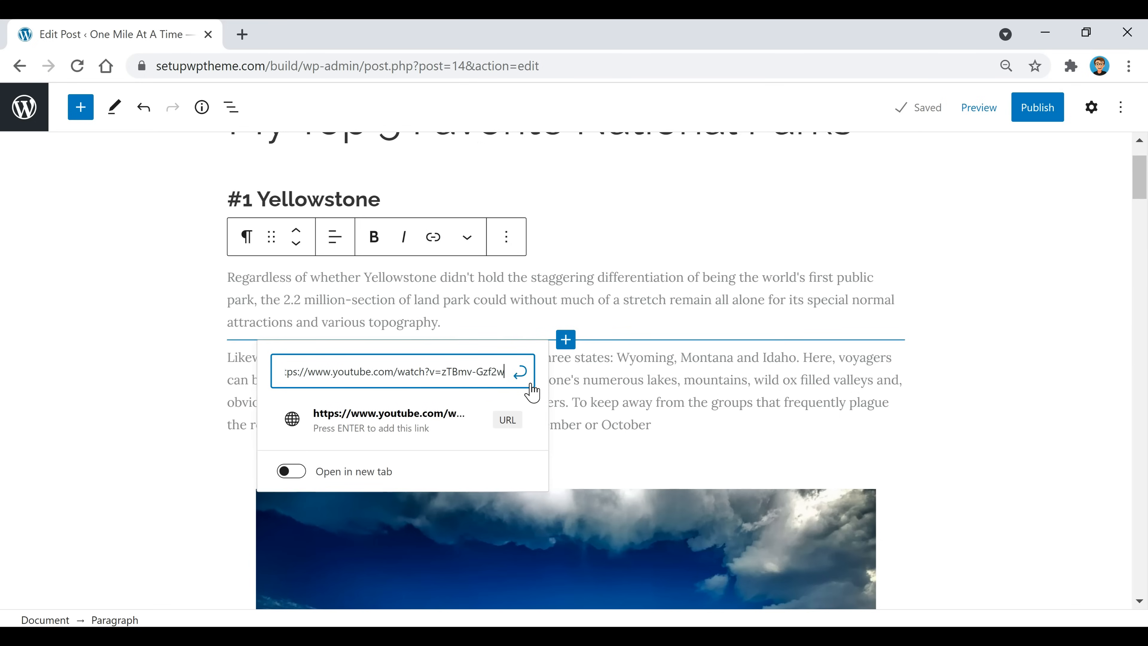
pyautogui.click(520, 373)
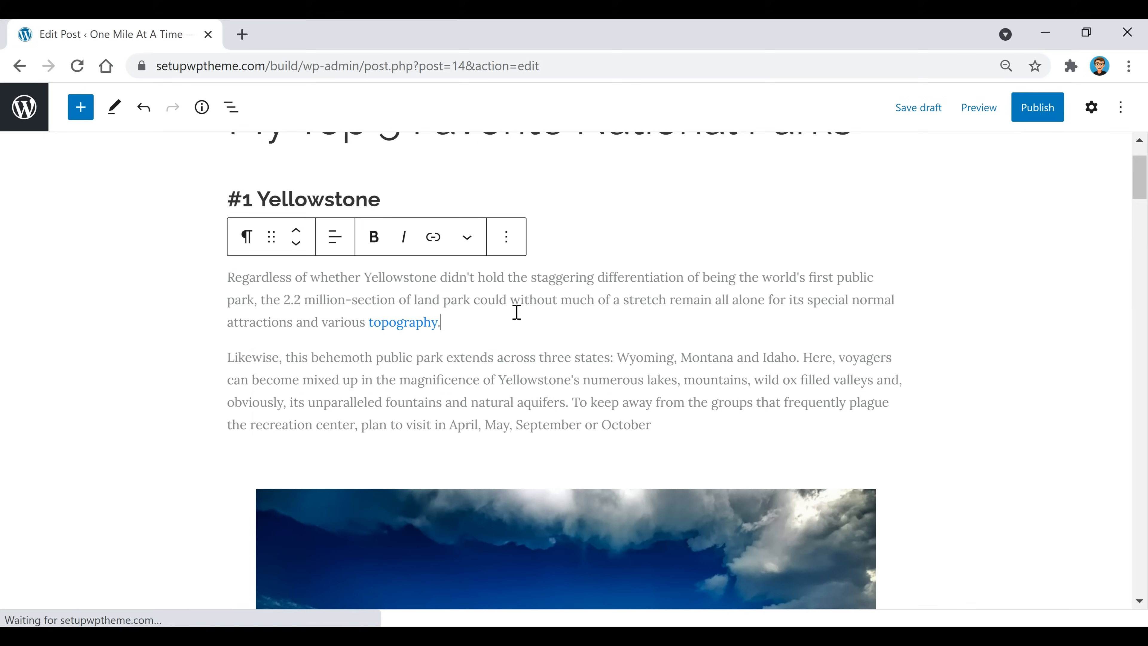
pyautogui.click(505, 326)
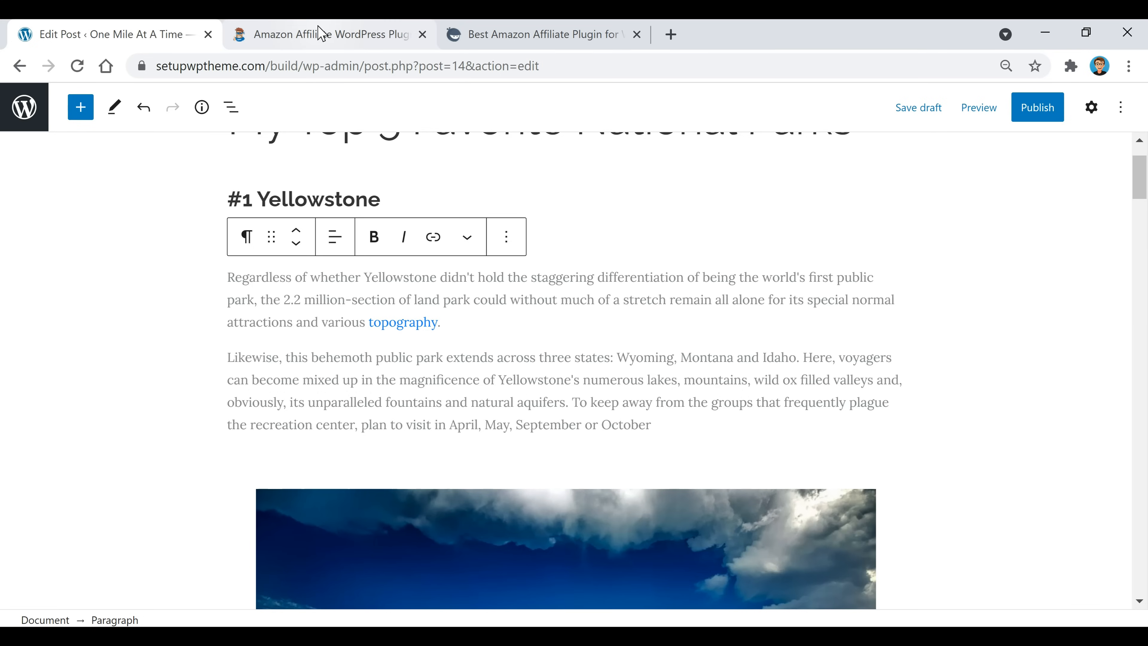
# Look over the already open web pages of the Amazon affiliate plugins AAWP and AzonPress.
pyautogui.click(322, 34)
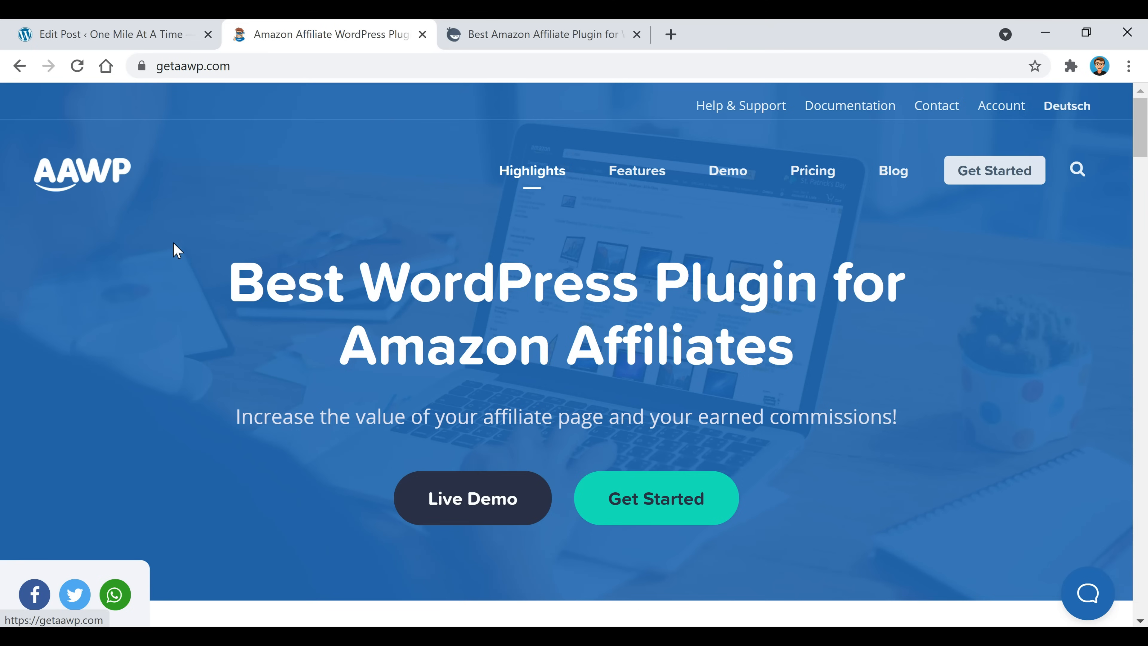
pyautogui.scroll(-8, 462, 308)
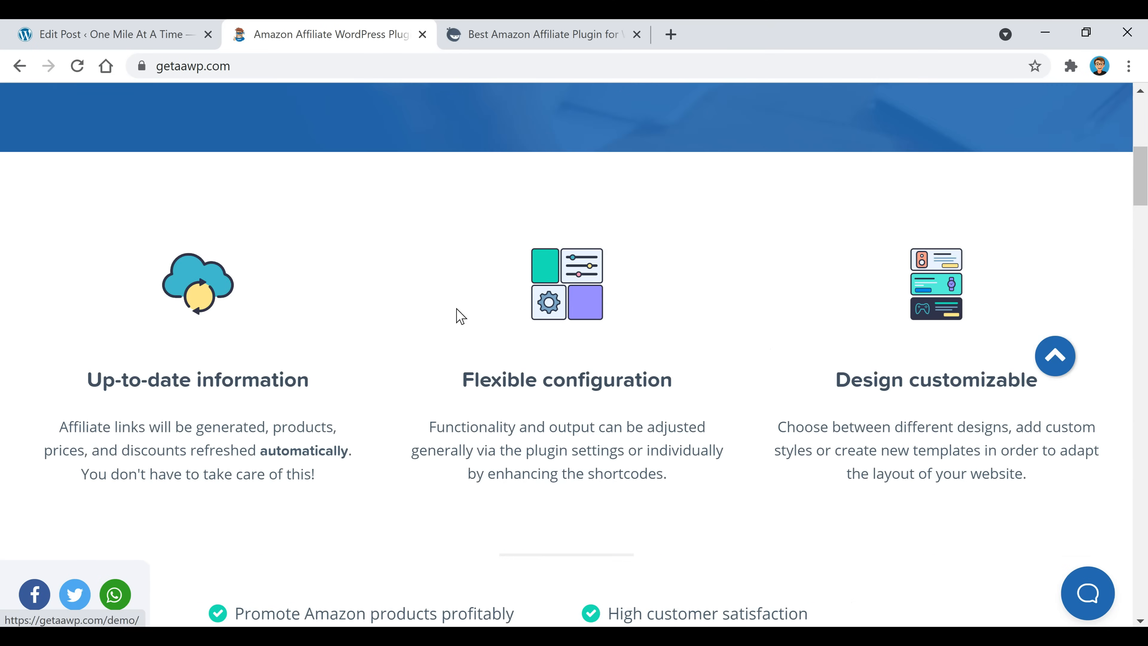
pyautogui.scroll(8, 476, 448)
pyautogui.click(554, 36)
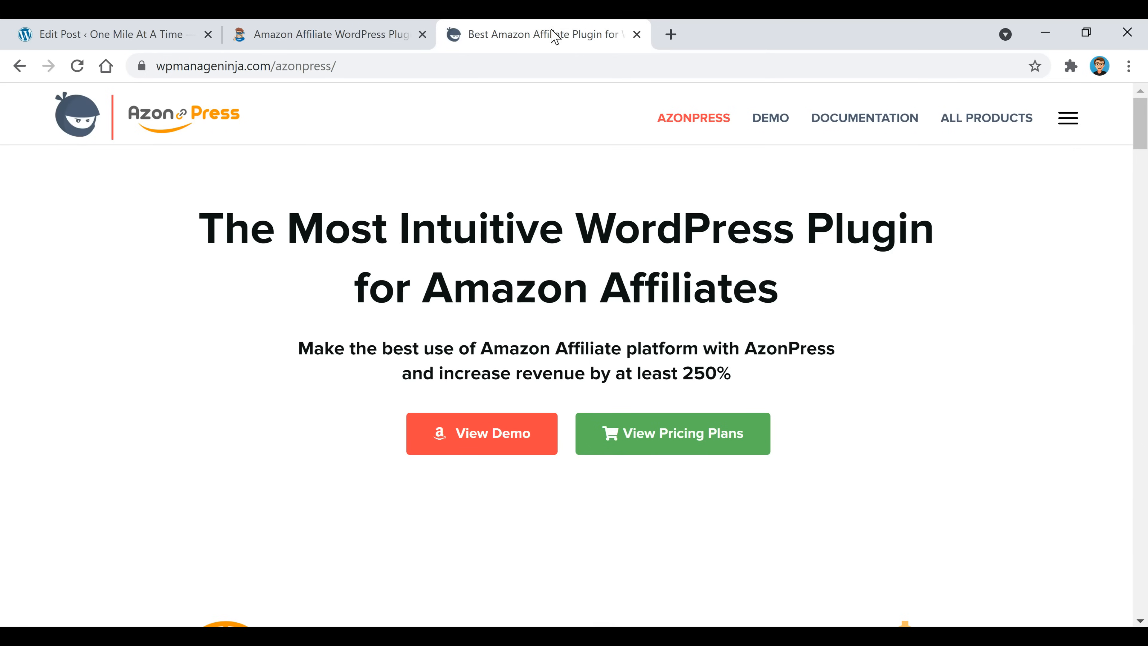
pyautogui.scroll(-10, 760, 344)
pyautogui.scroll(-5, 723, 362)
pyautogui.scroll(15, 633, 389)
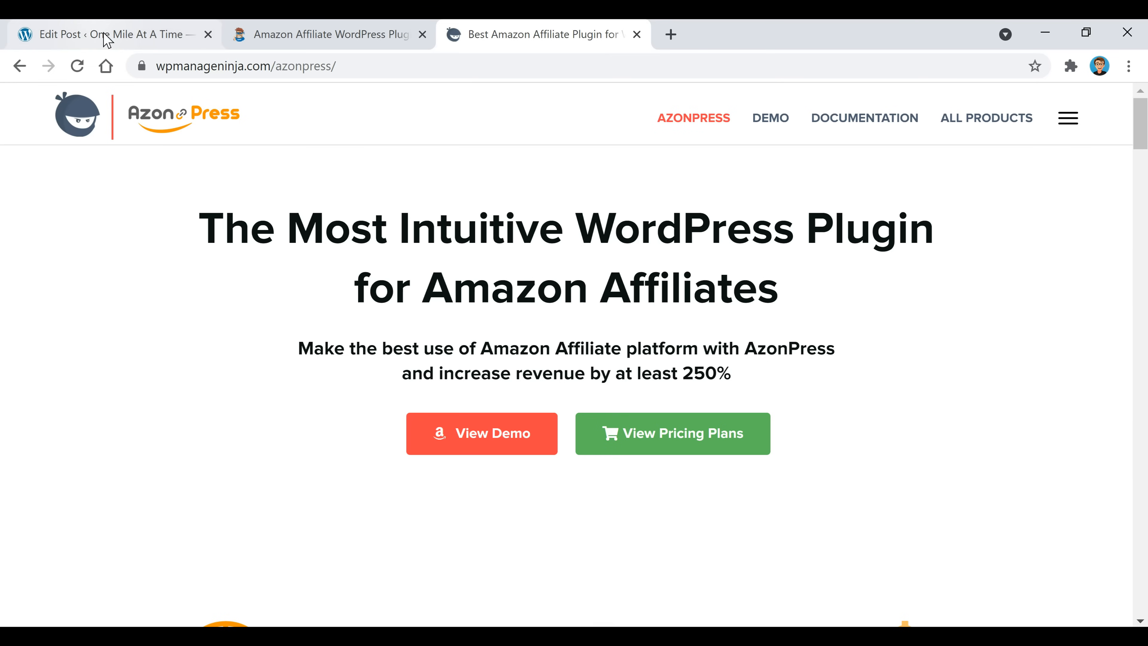
# Return to the post editor and publish the post "My Top 5 Favorite National Parks".
pyautogui.click(117, 43)
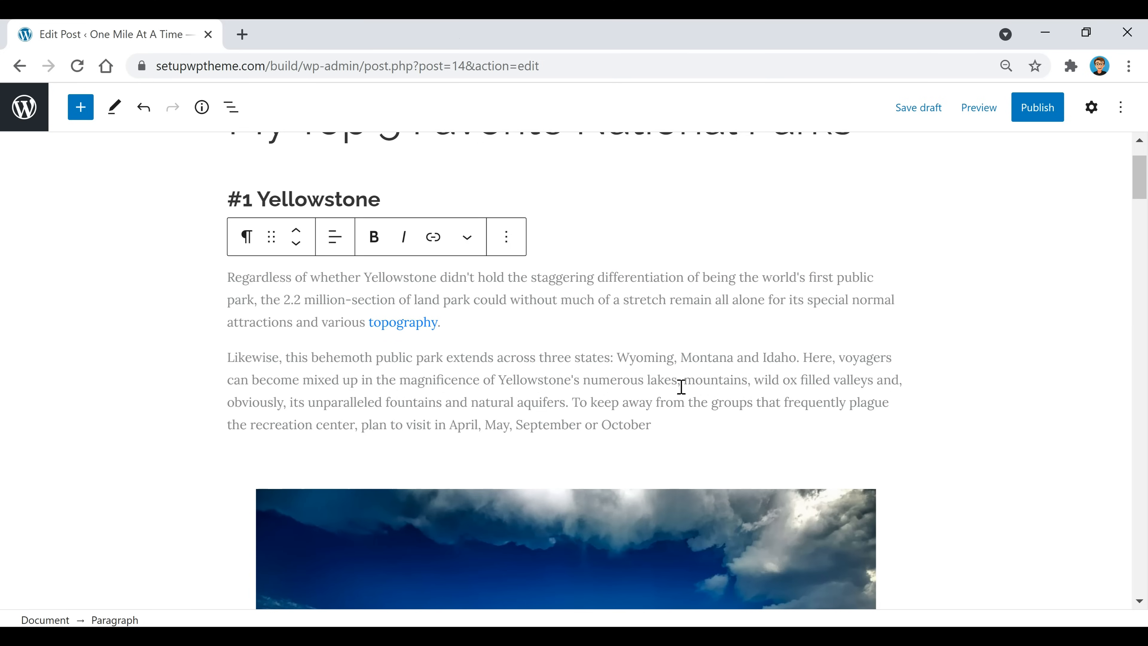
pyautogui.scroll(2, 697, 390)
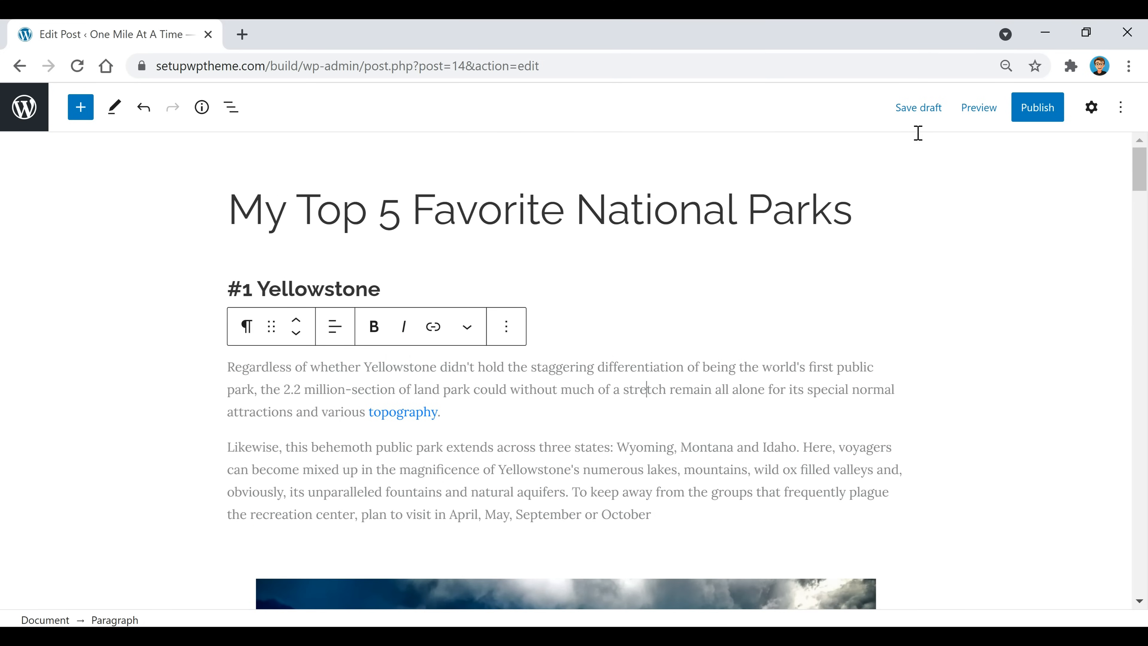
pyautogui.click(1094, 111)
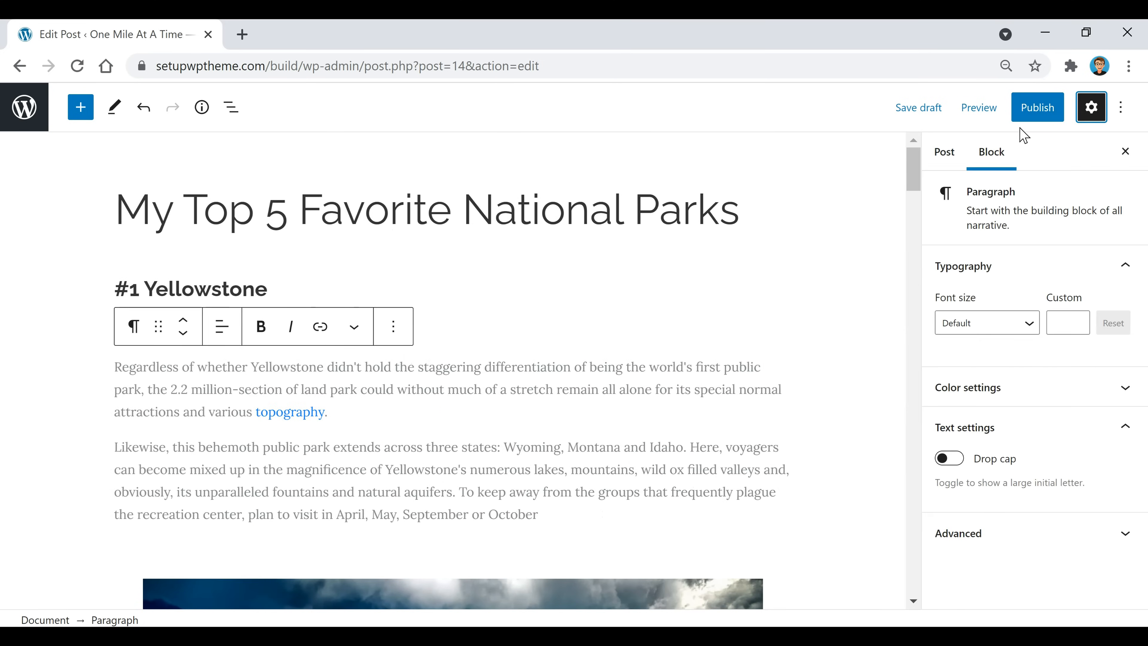
pyautogui.click(1039, 118)
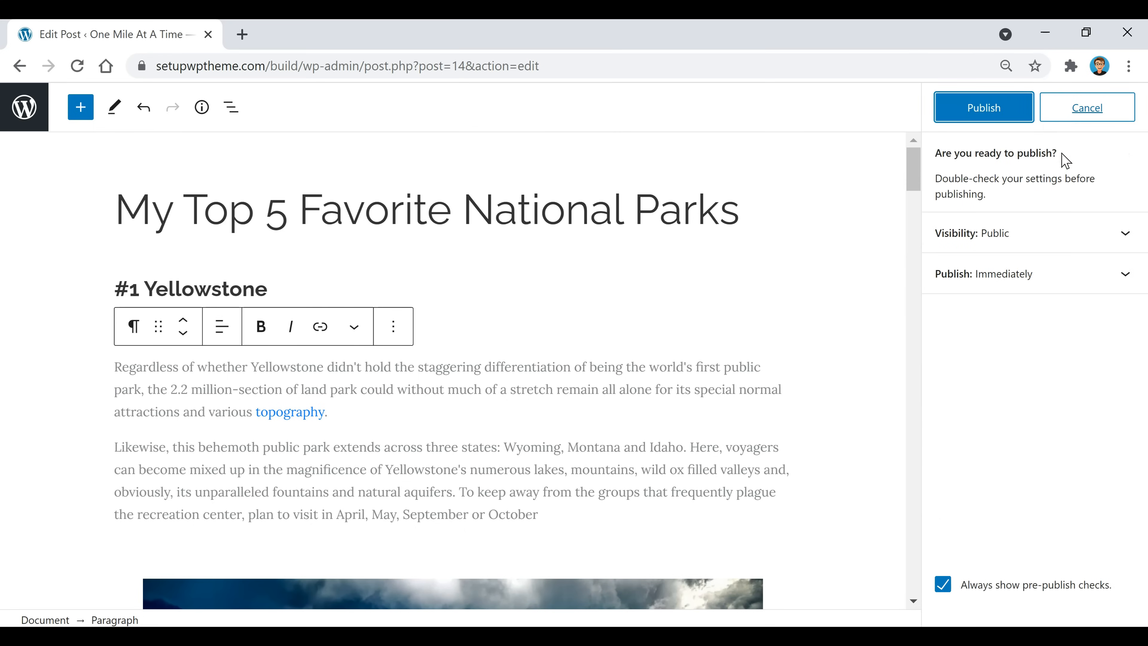
pyautogui.click(987, 111)
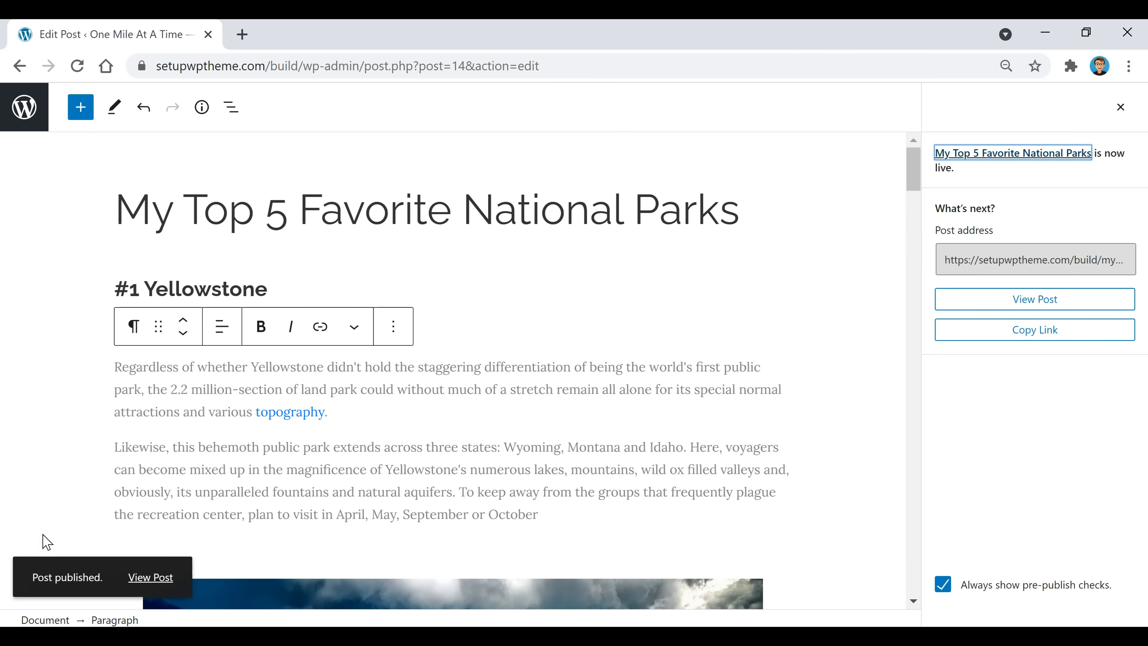
# View the published post on the site and look through its sections down to the Grand Canyon.
pyautogui.click(160, 577)
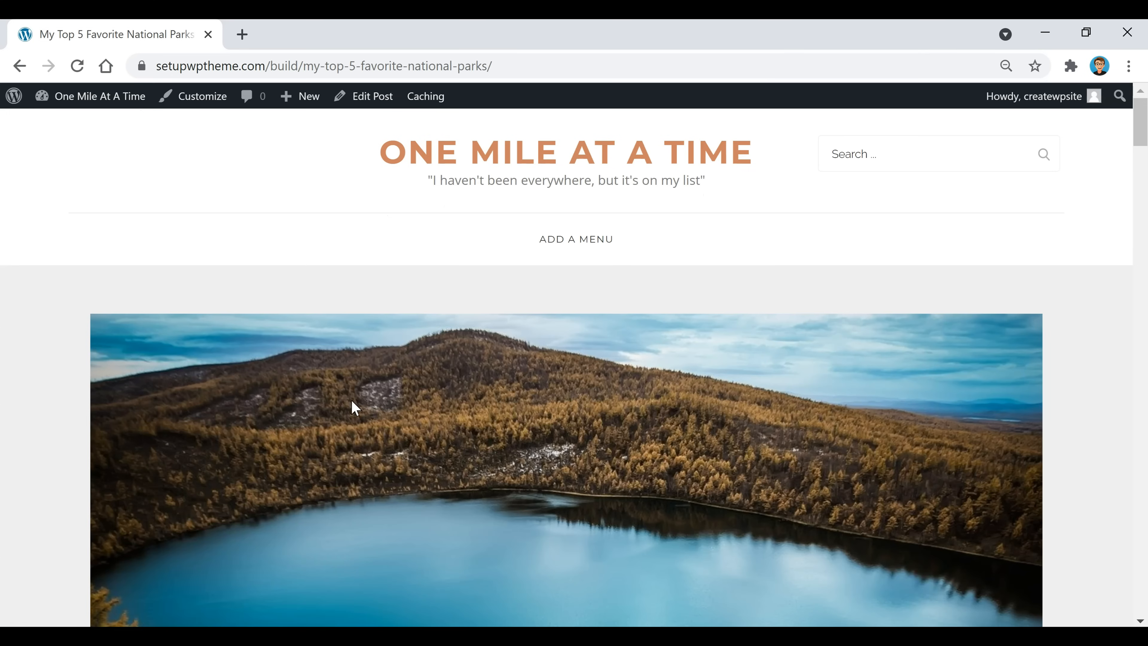
pyautogui.scroll(-15, 287, 432)
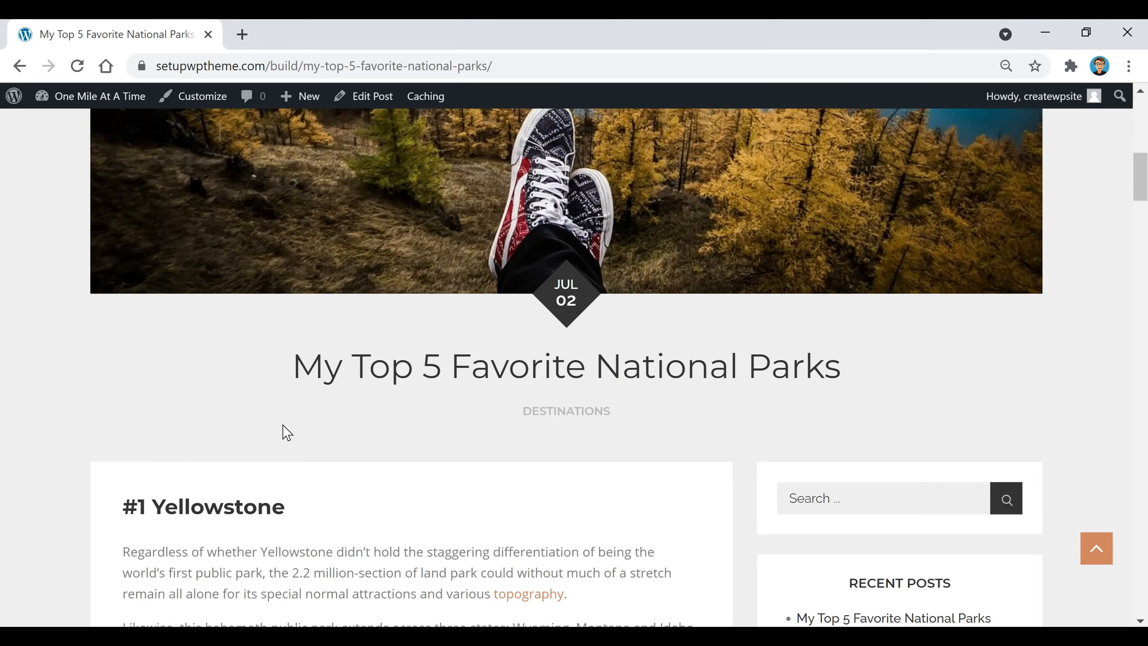
pyautogui.scroll(-15, 286, 432)
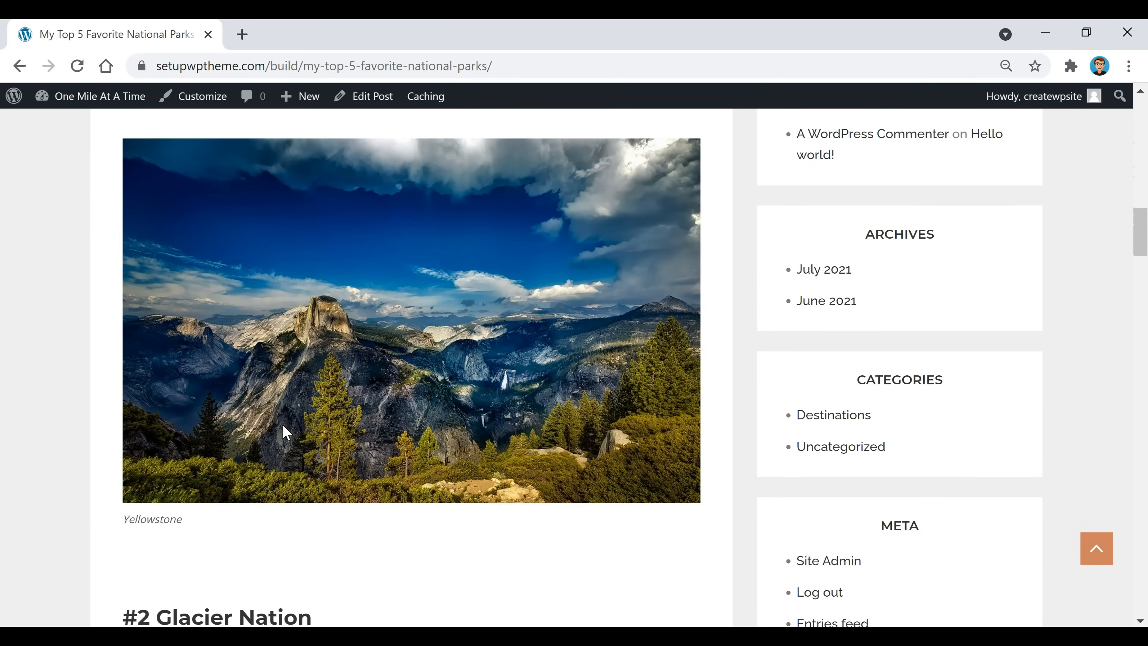
pyautogui.scroll(-15, 286, 433)
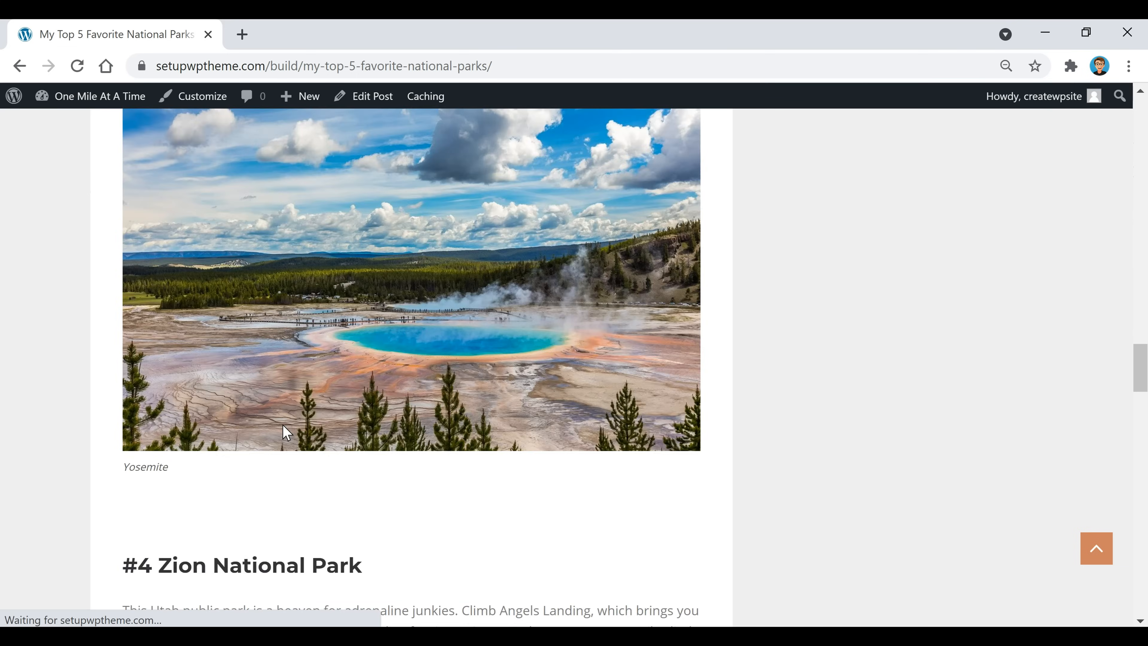
pyautogui.scroll(-15, 286, 432)
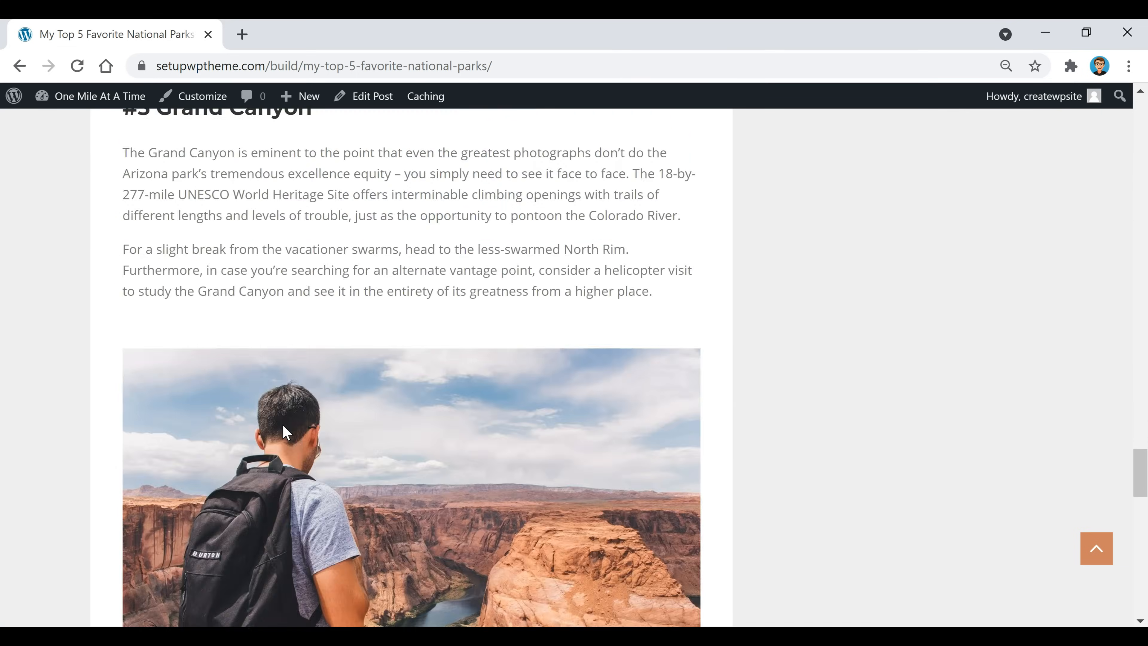
pyautogui.scroll(-5, 286, 432)
pyautogui.scroll(15, 287, 428)
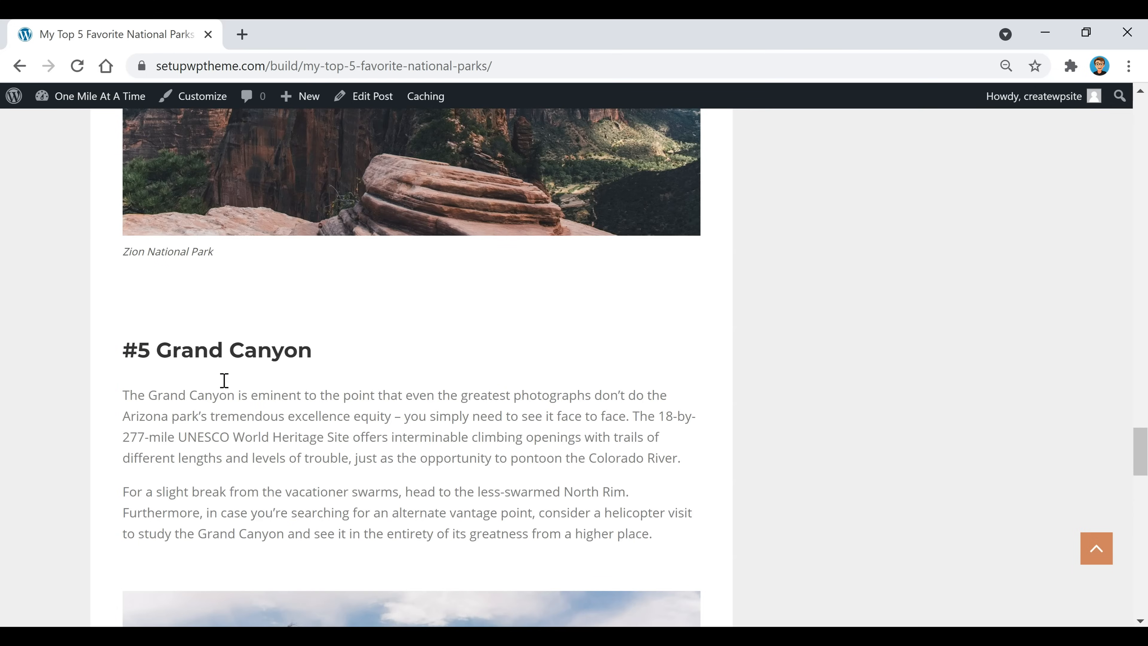
# Go to the site dashboard, look over the home page in the other browser tab and follow its "Add a menu" link.
pyautogui.moveTo(80, 104)
pyautogui.click(55, 125)
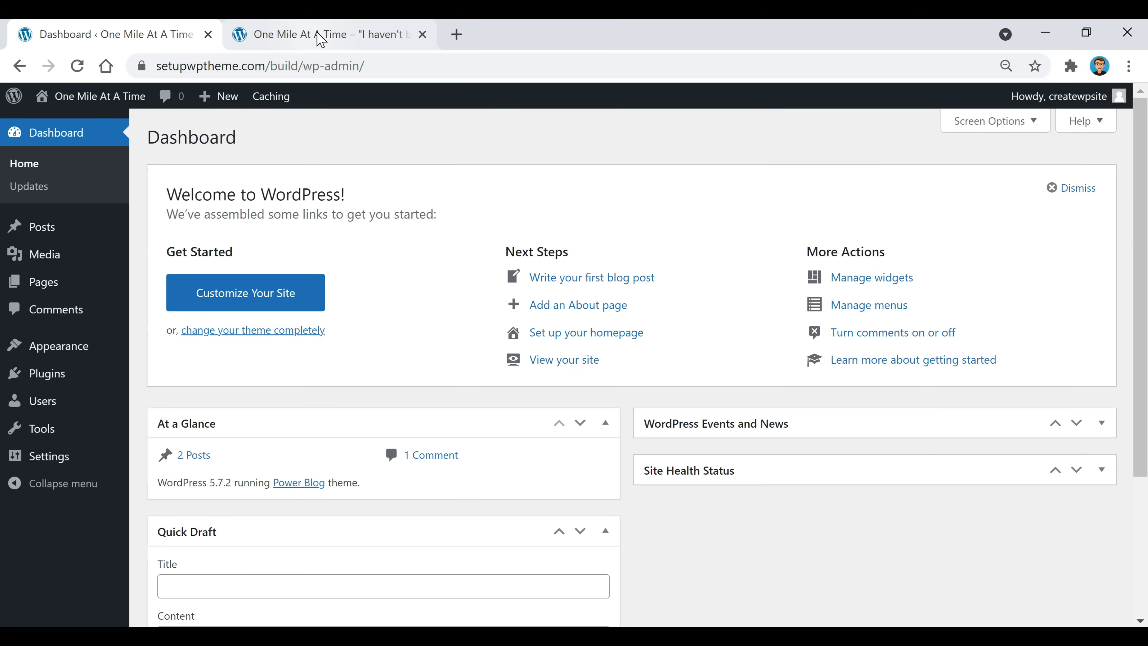
pyautogui.click(319, 35)
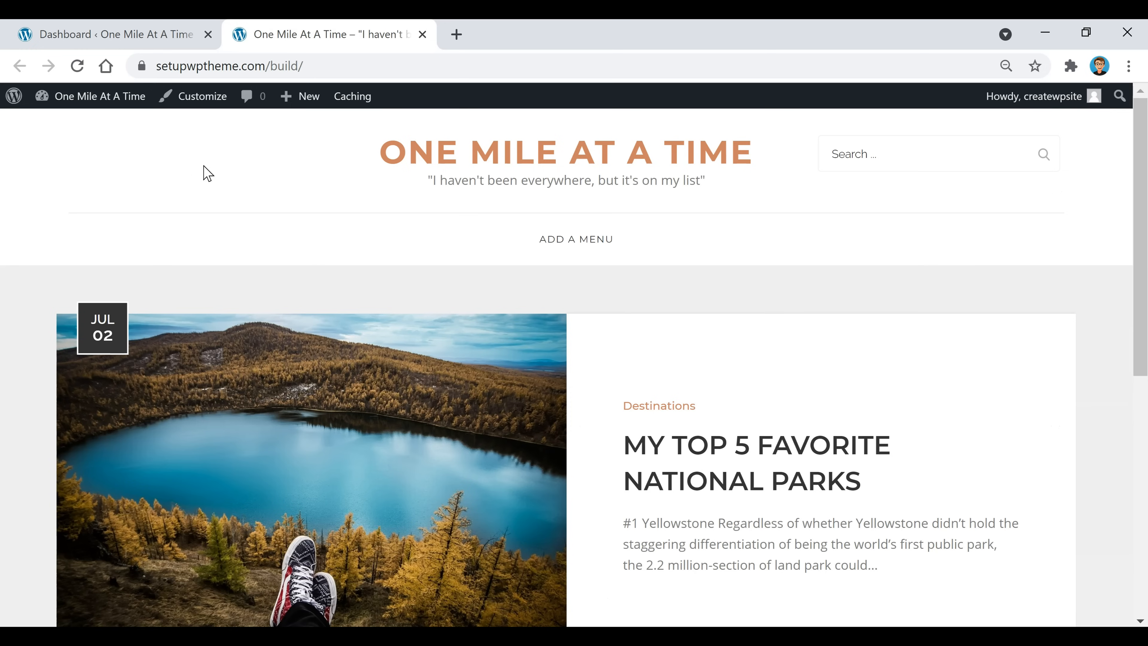
pyautogui.scroll(-2, 433, 357)
pyautogui.scroll(2, 472, 515)
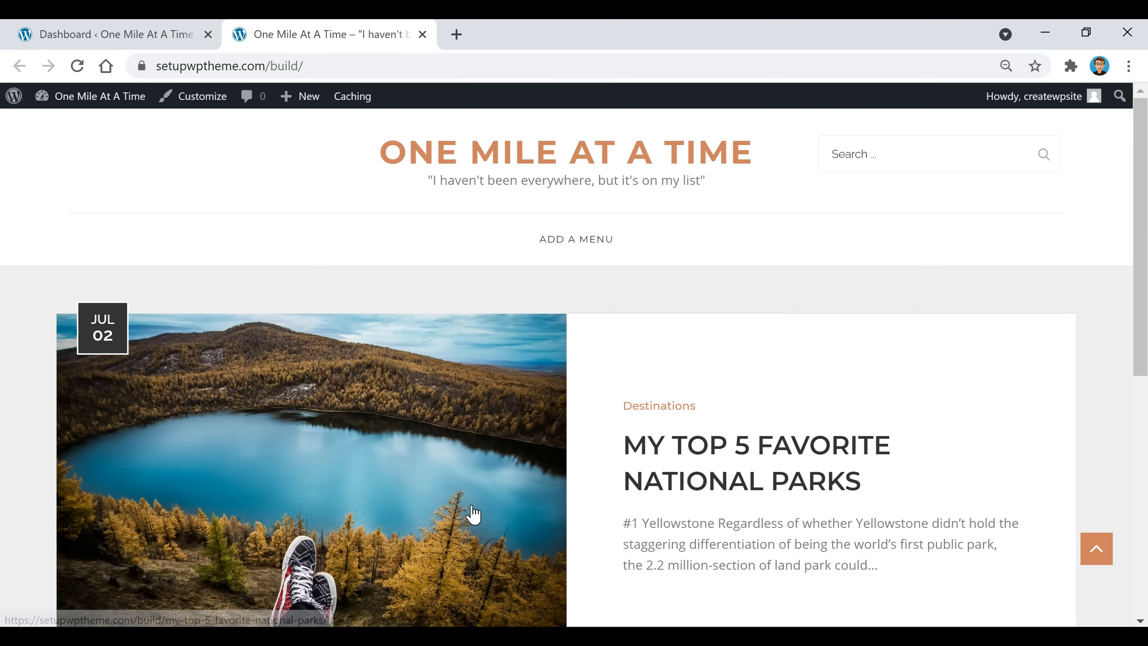
pyautogui.click(567, 243)
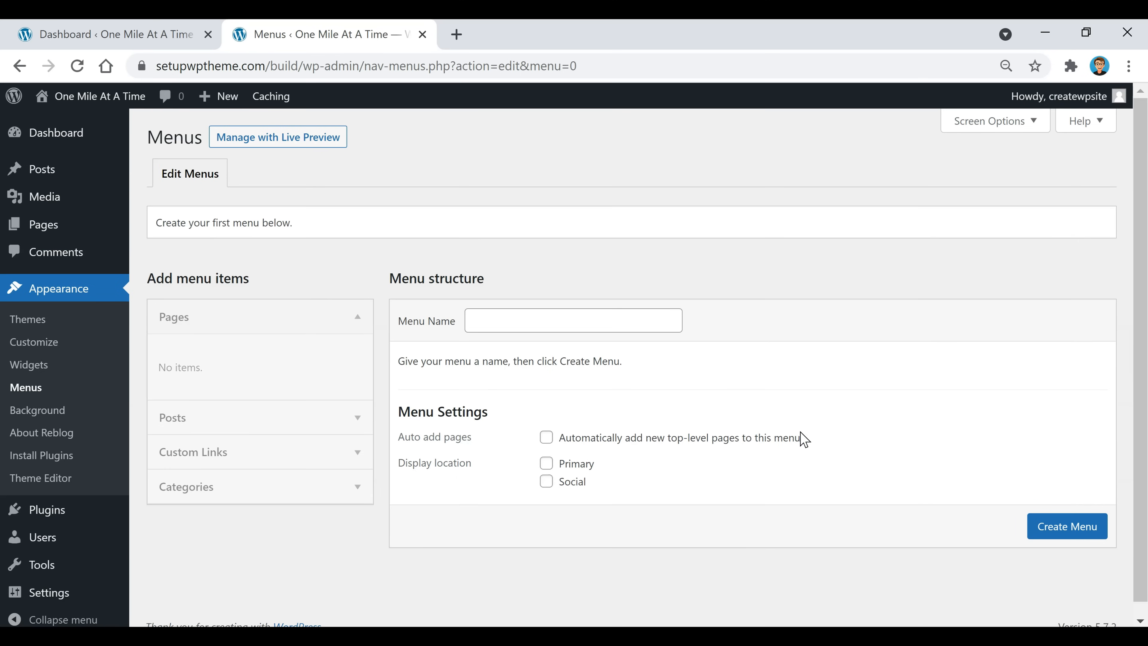
# From the dashboard, create a navigation menu named "menu 1" and set its display location to Primary.
pyautogui.click(166, 43)
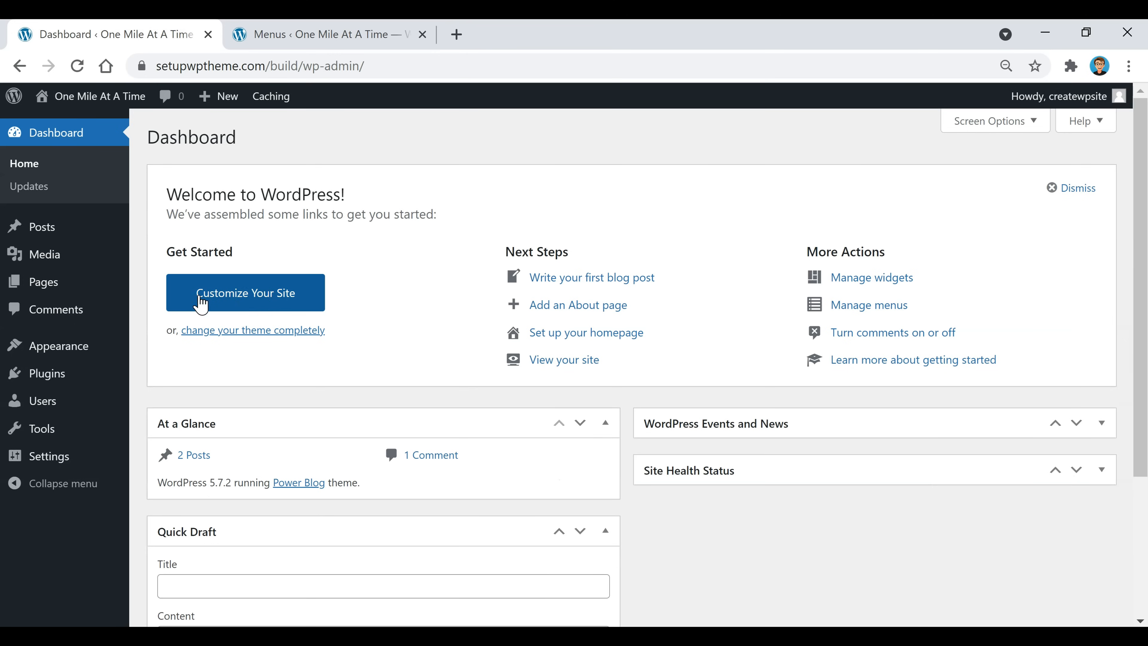
pyautogui.moveTo(68, 347)
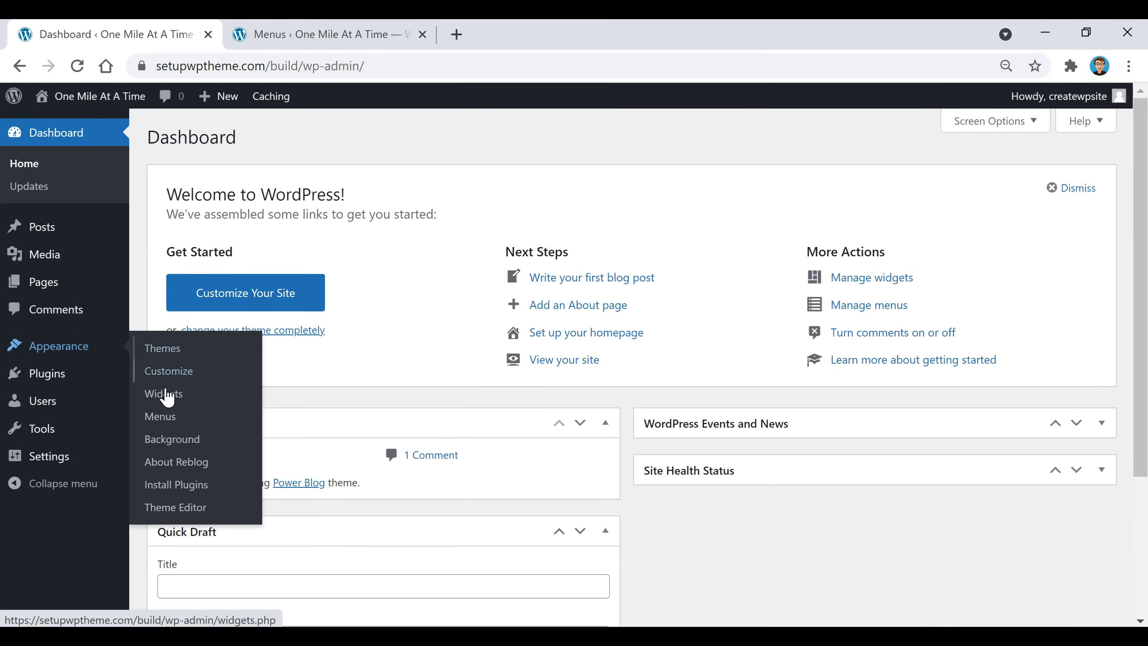
pyautogui.click(161, 417)
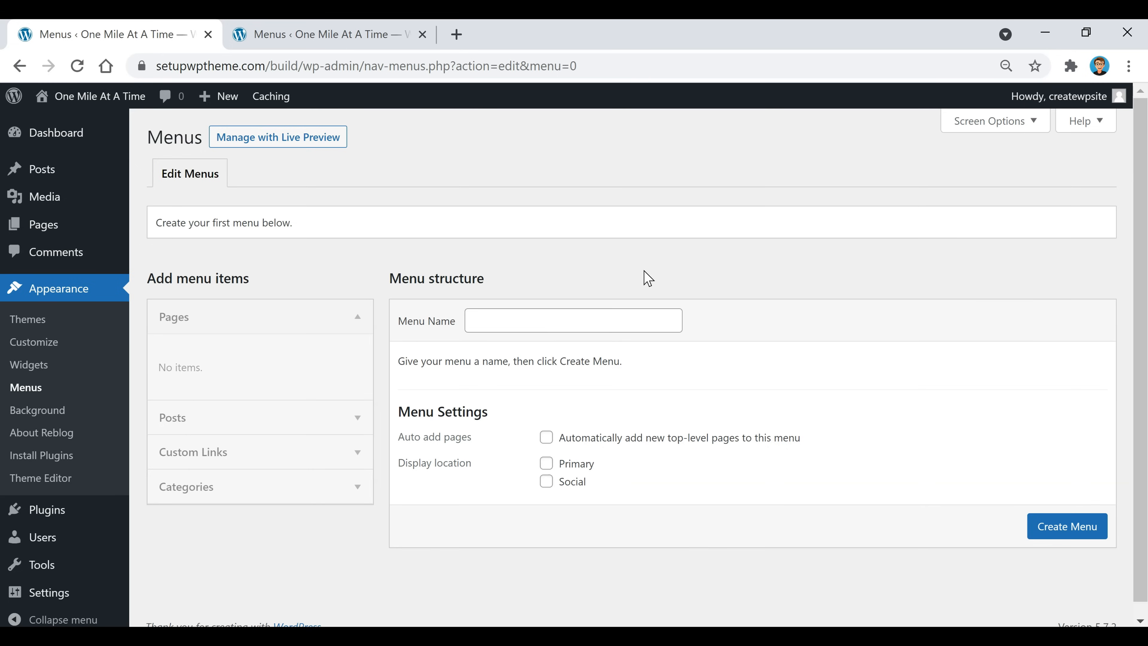
pyautogui.click(615, 325)
pyautogui.write('menu 1')
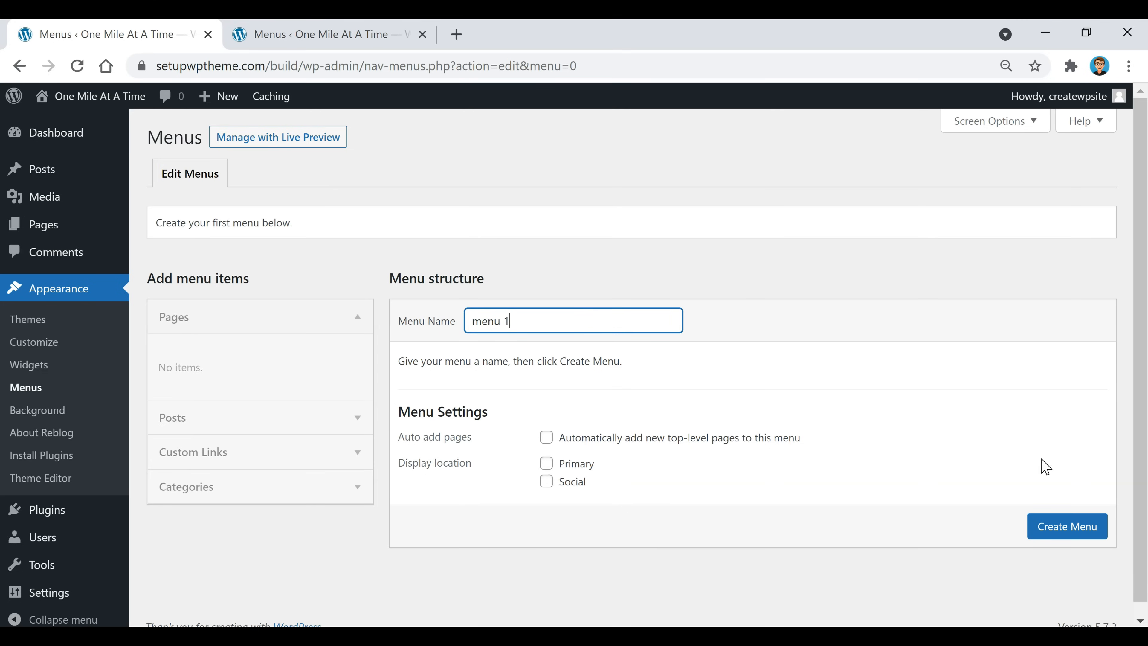
pyautogui.click(1066, 528)
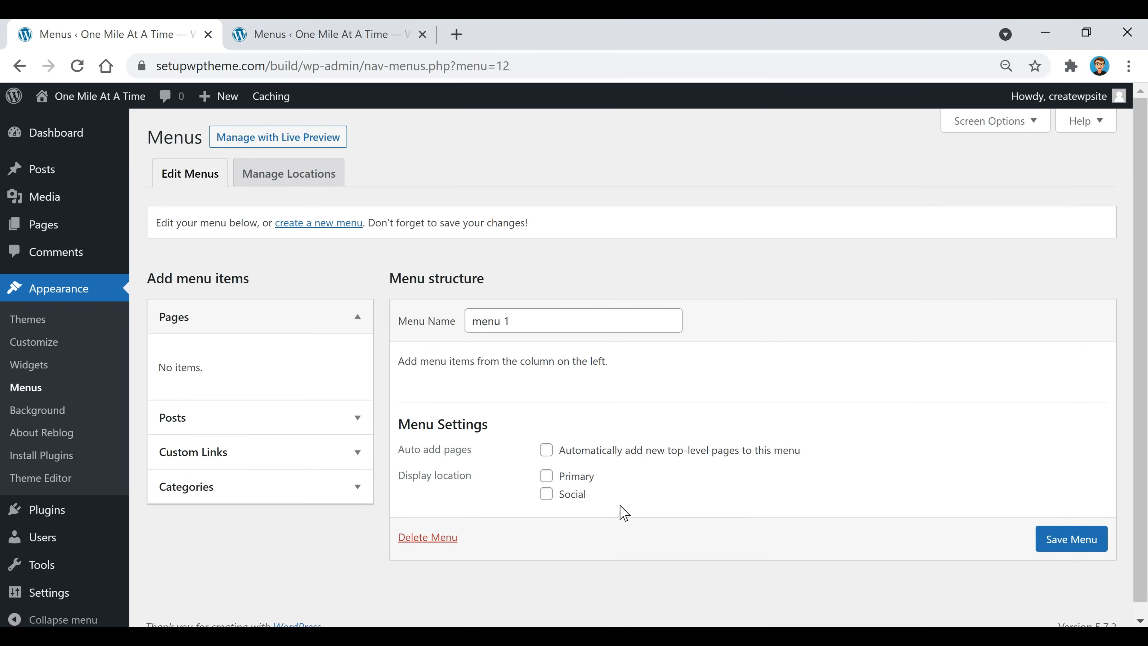
pyautogui.click(547, 477)
# Check where the menu sits on the site's home page and return to the "menu 1" settings.
pyautogui.click(395, 29)
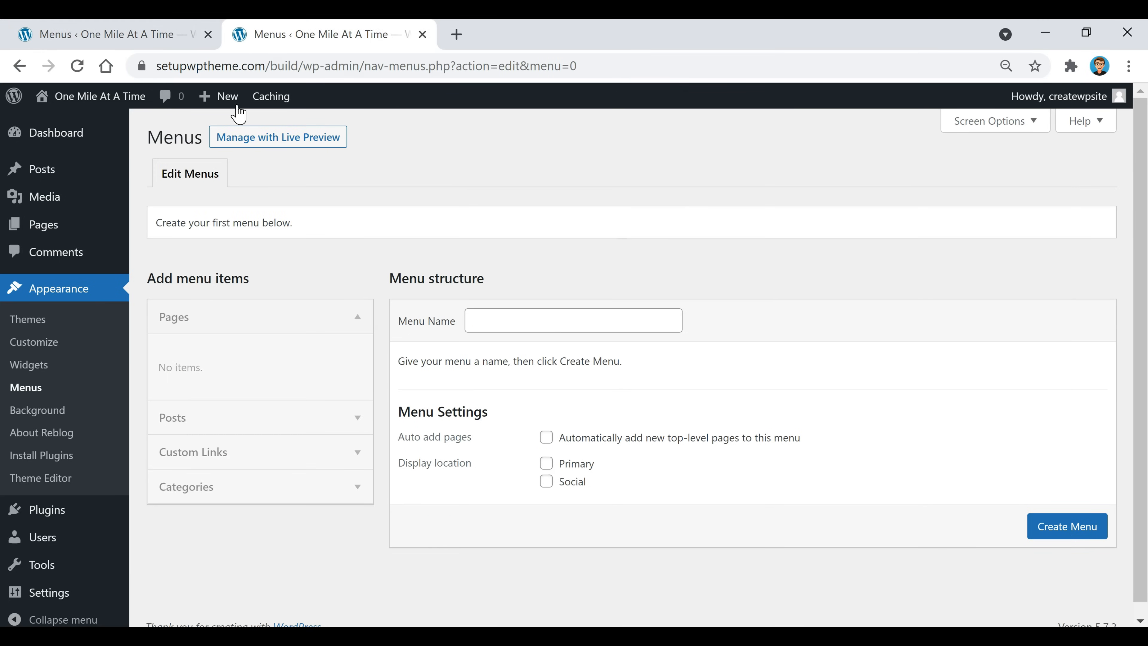
pyautogui.click(90, 110)
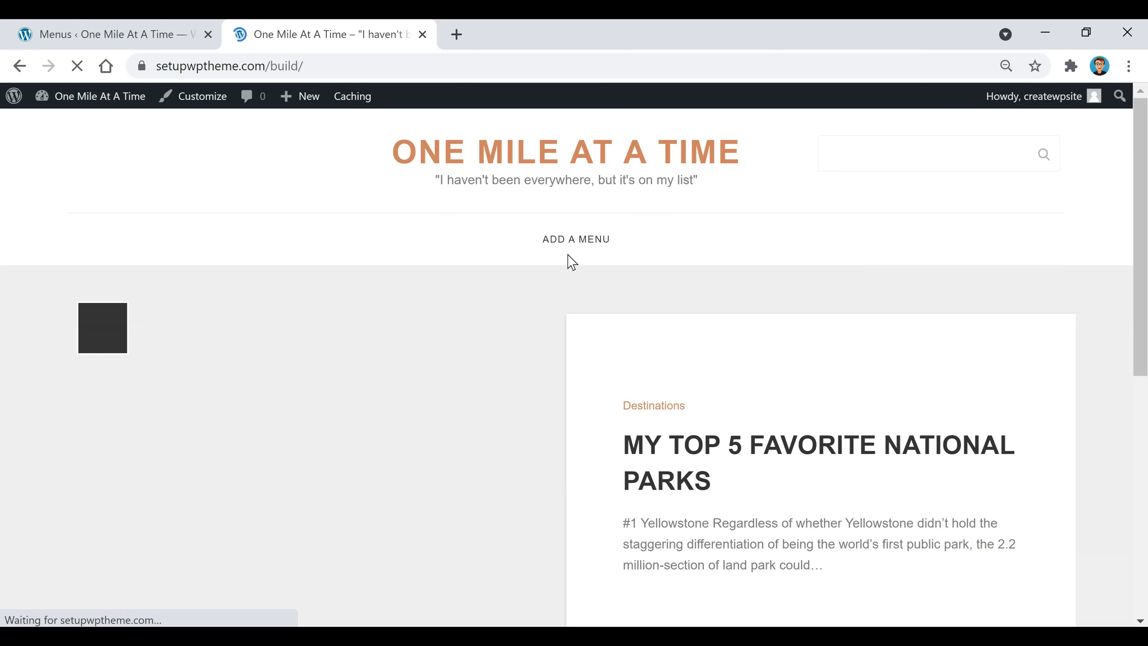
pyautogui.click(161, 33)
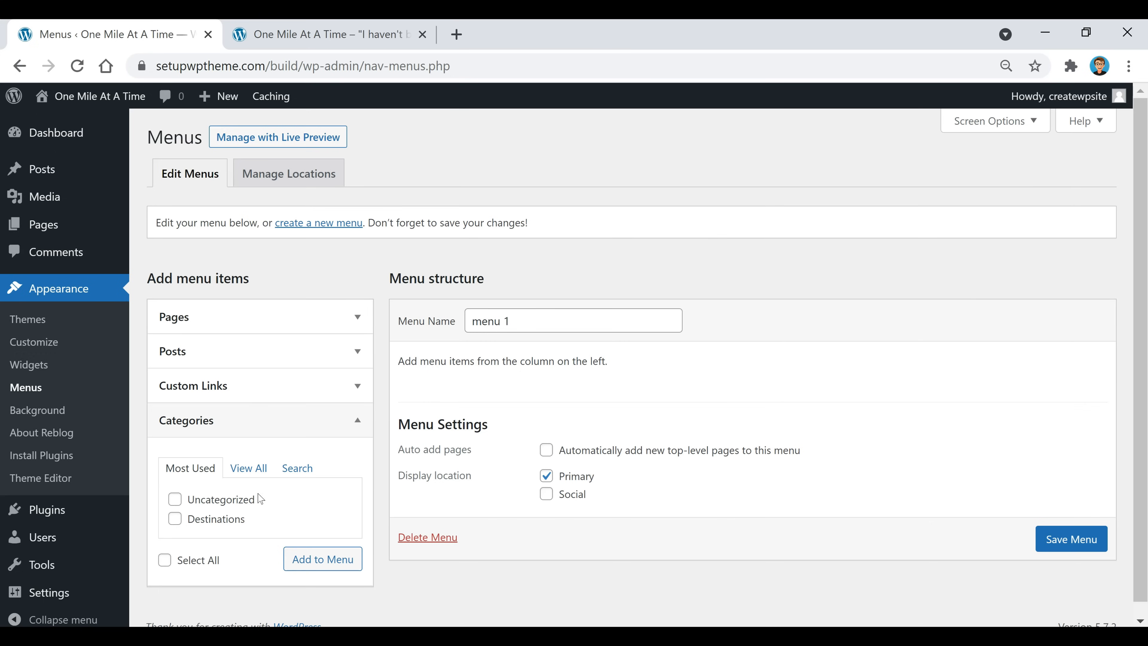
# Add the categories Destinations, Food, Chicken, Photos, Stories, Tips & Tricks and Travel Gear to "menu 1".
pyautogui.click(250, 470)
pyautogui.scroll(-2, 253, 421)
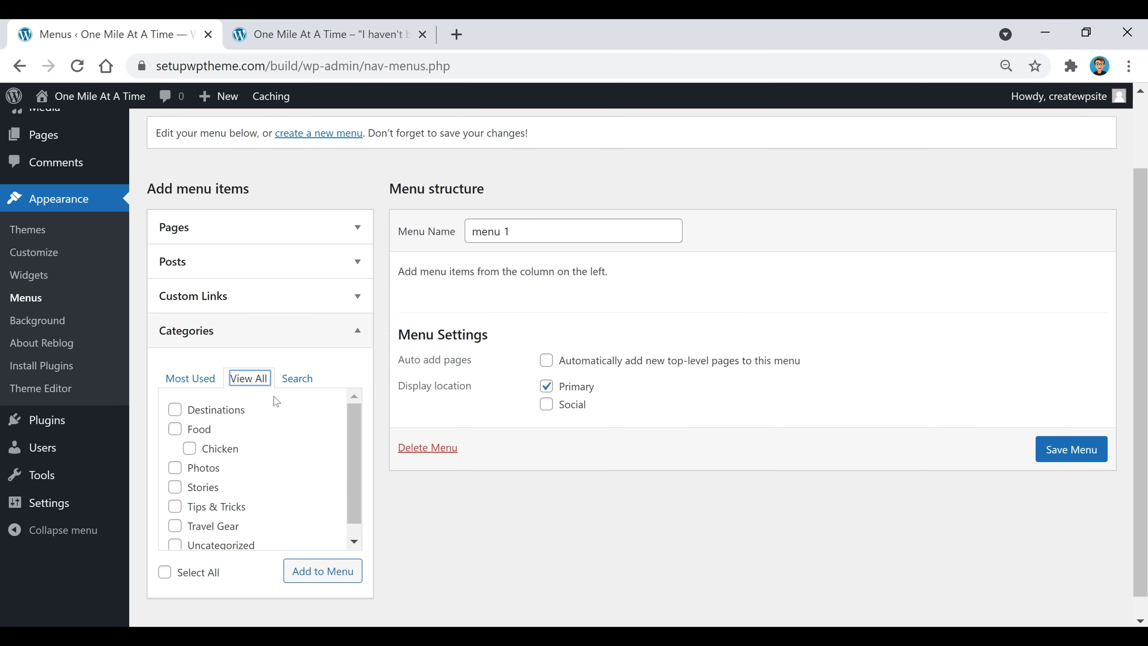
pyautogui.click(226, 417)
pyautogui.click(205, 476)
pyautogui.click(201, 493)
pyautogui.click(216, 527)
pyautogui.scroll(-1, 243, 493)
pyautogui.scroll(1, 240, 493)
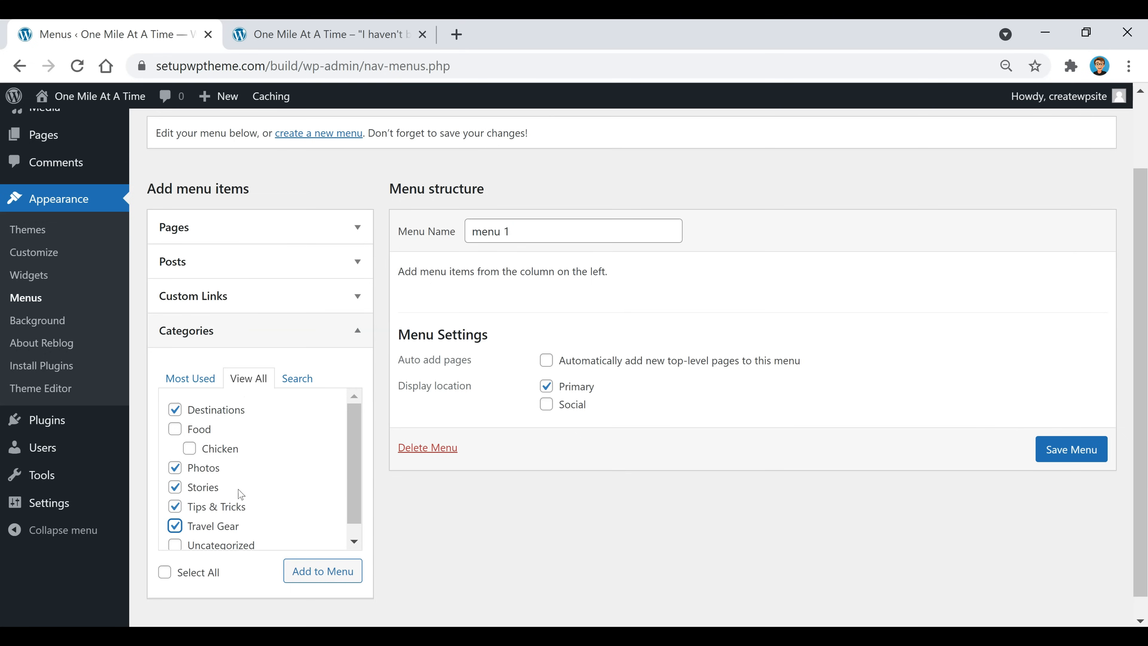
pyautogui.click(175, 429)
pyautogui.click(189, 449)
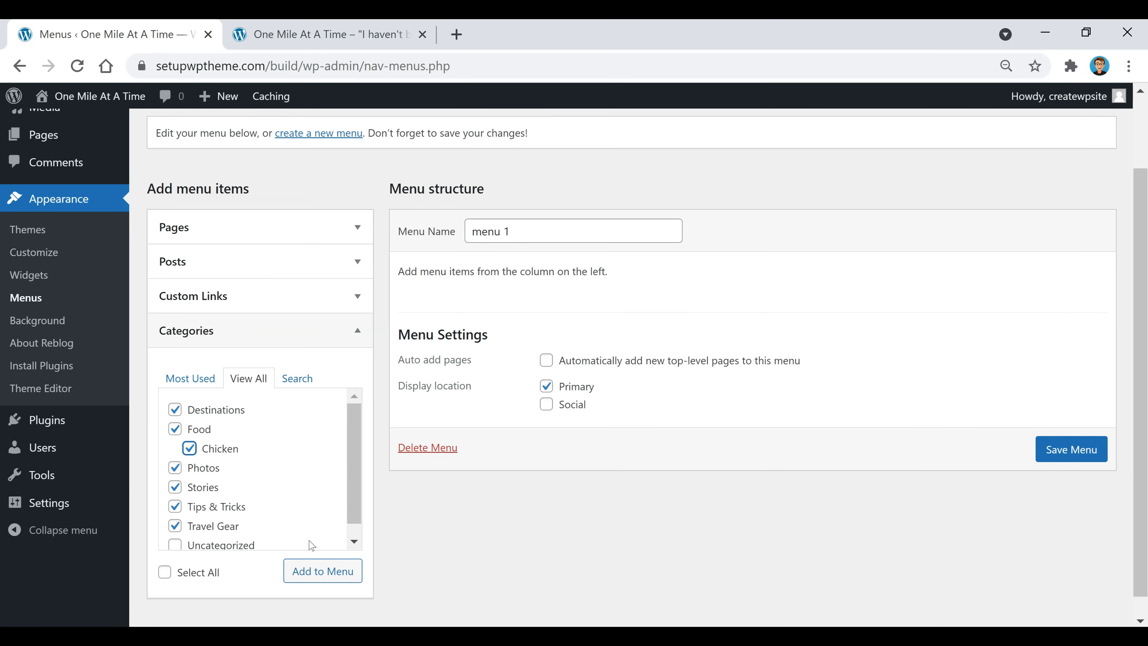
pyautogui.click(318, 580)
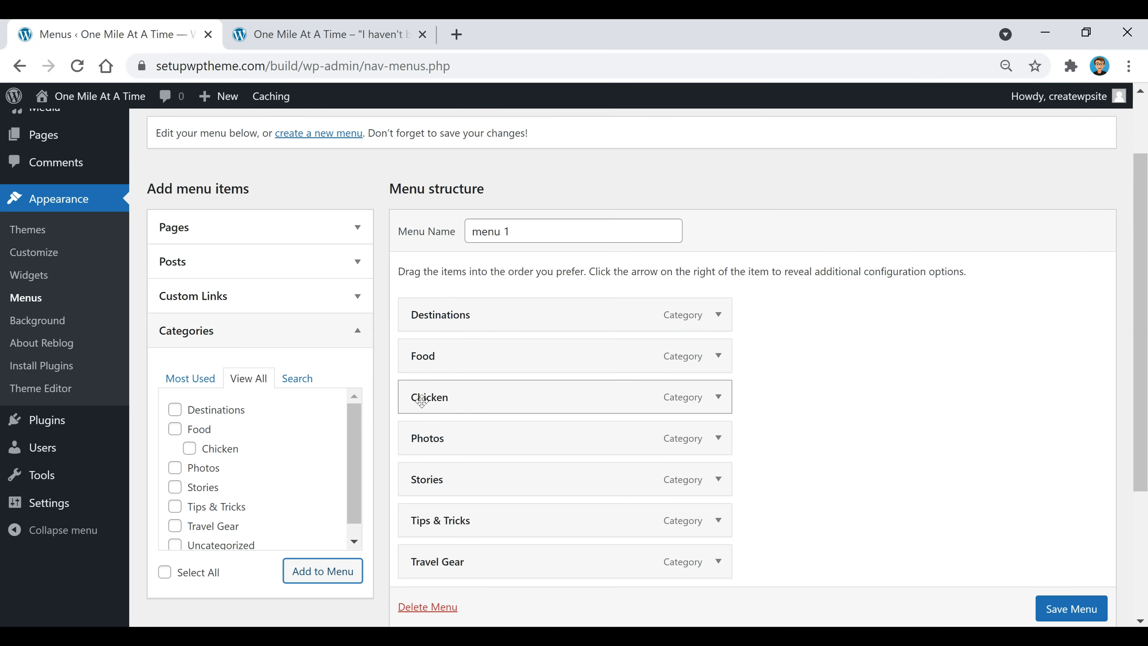
# Arrange the menu items with Chicken nested under Food, Photos above Food, and Travel Gear above Tips & Tricks.
pyautogui.moveTo(421, 400); pyautogui.dragTo(461, 402)
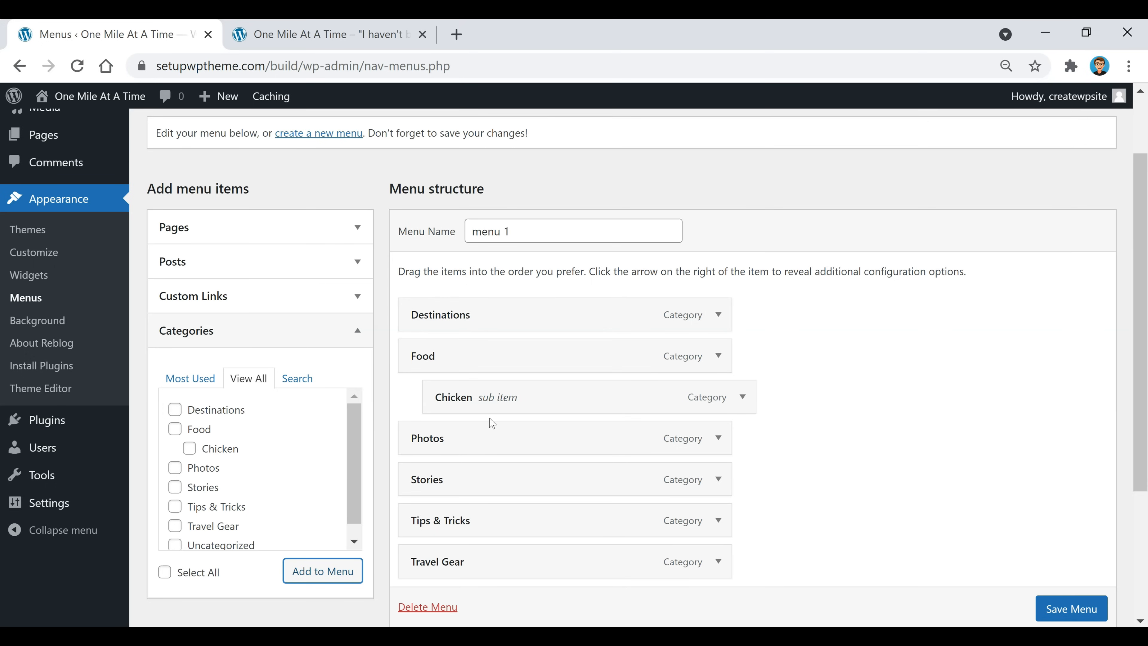
pyautogui.moveTo(470, 439); pyautogui.dragTo(454, 355)
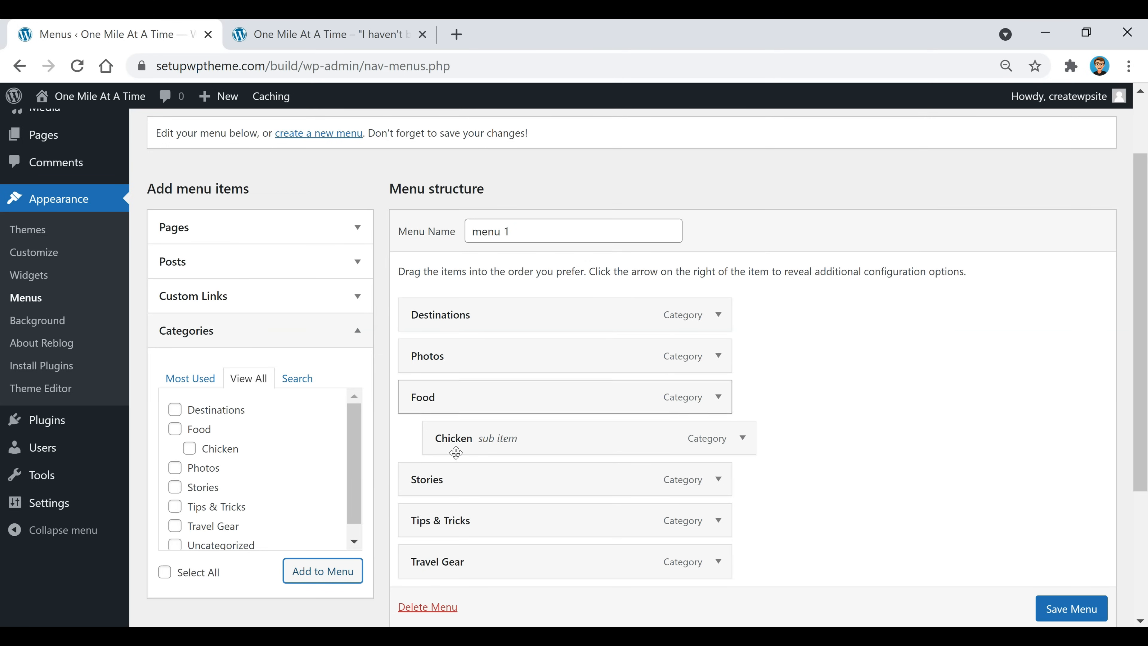
pyautogui.moveTo(461, 560); pyautogui.dragTo(456, 515)
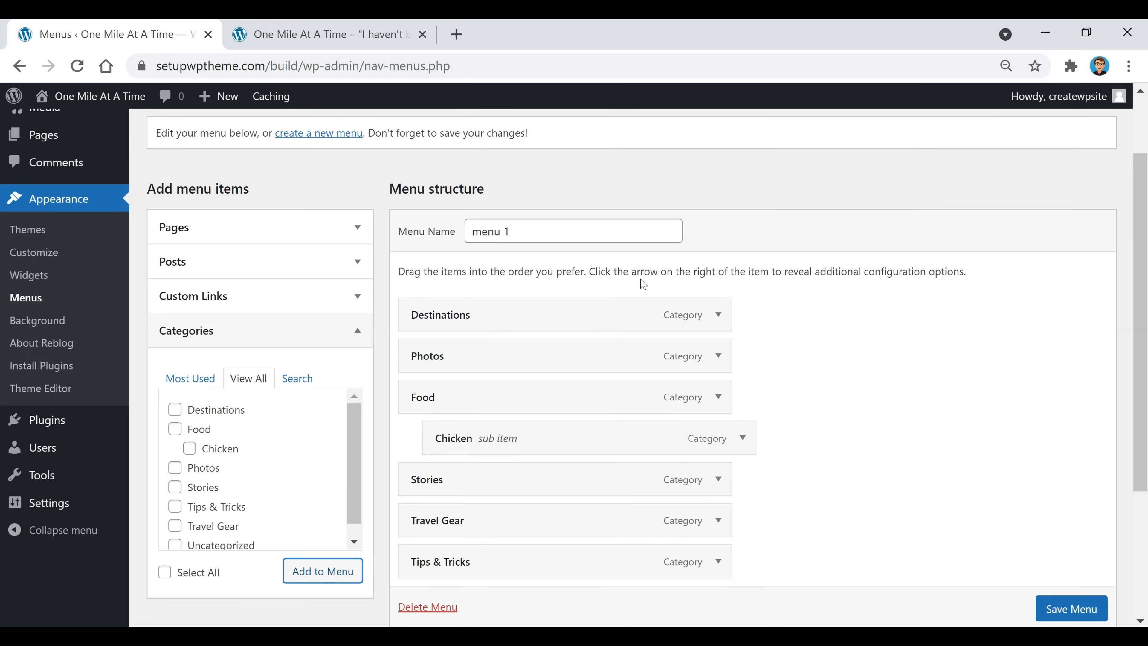
pyautogui.click(244, 296)
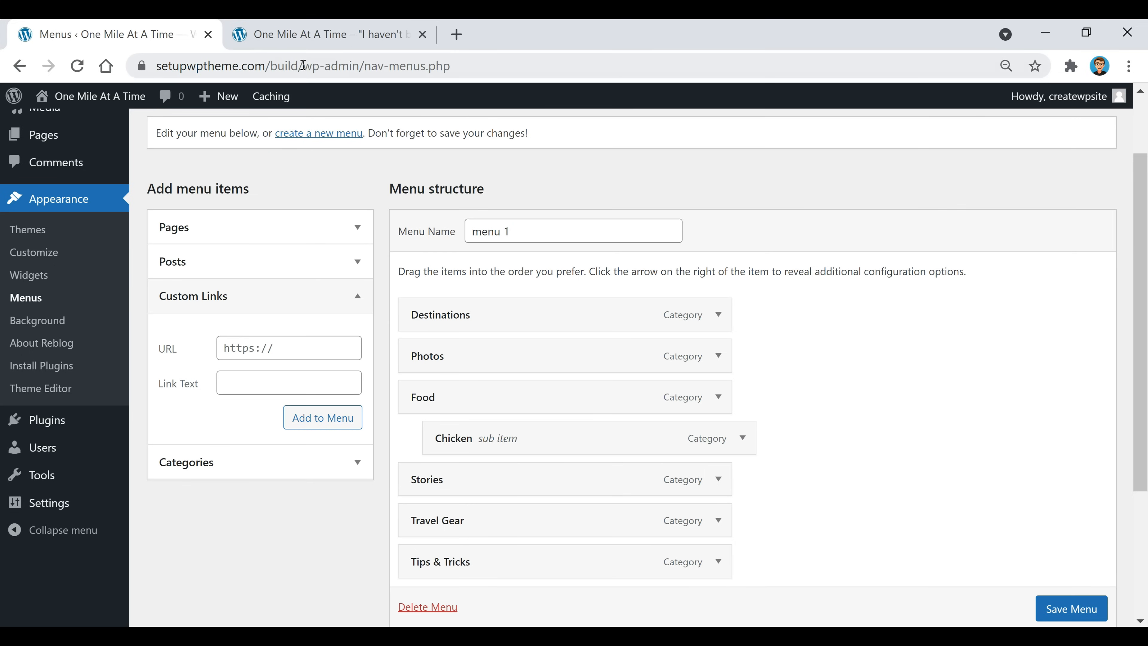
pyautogui.moveTo(297, 64); pyautogui.dragTo(128, 69)
pyautogui.hotkey('ctrl', 'c')
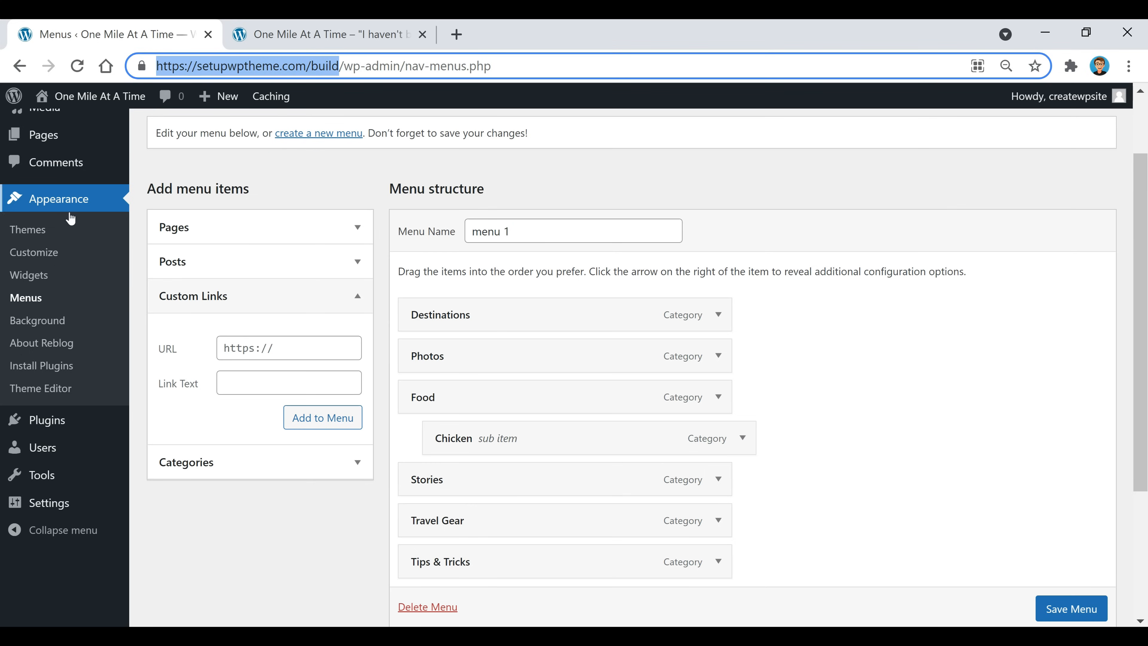
pyautogui.click(302, 341)
pyautogui.hotkey('ctrl', 'v')
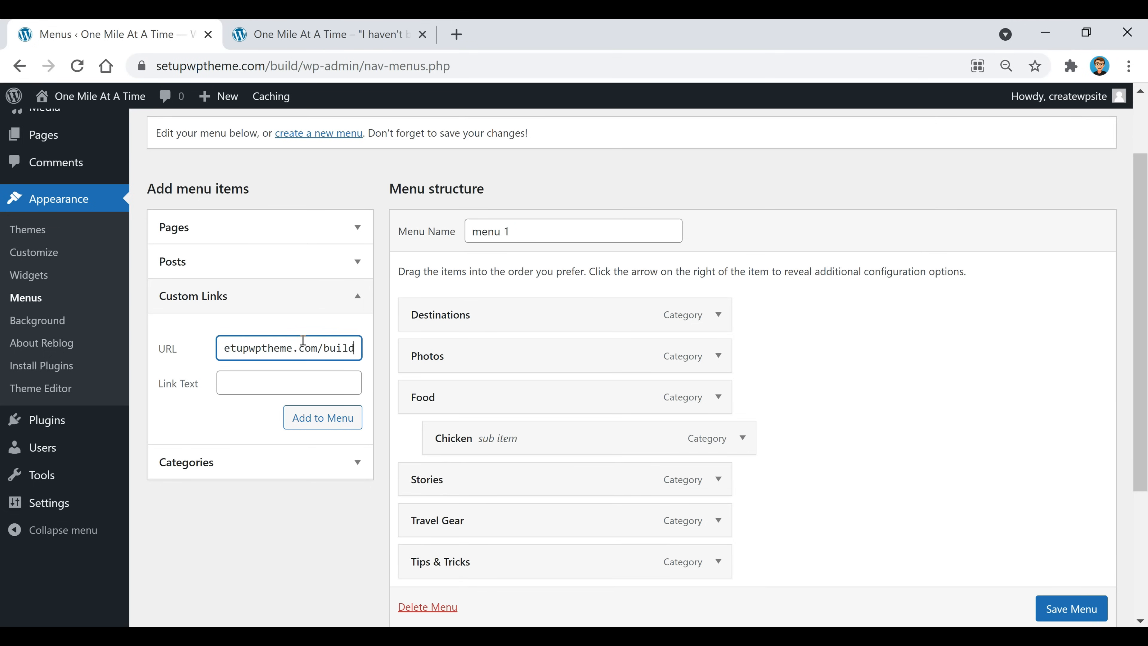
pyautogui.click(252, 380)
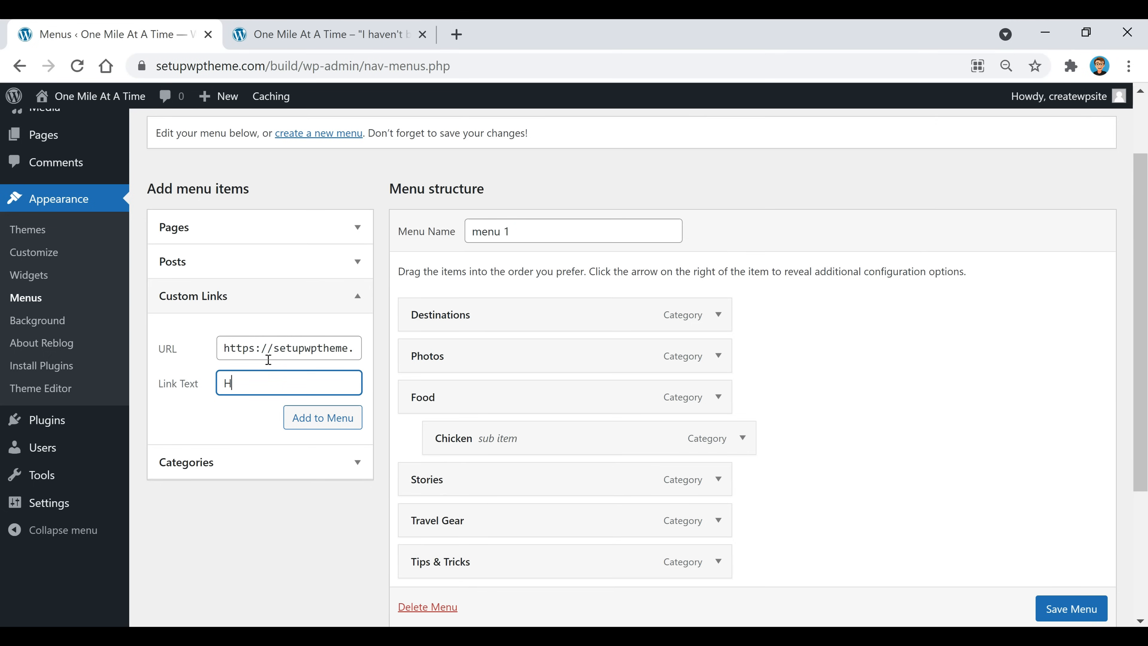
pyautogui.write('Home')
pyautogui.click(312, 430)
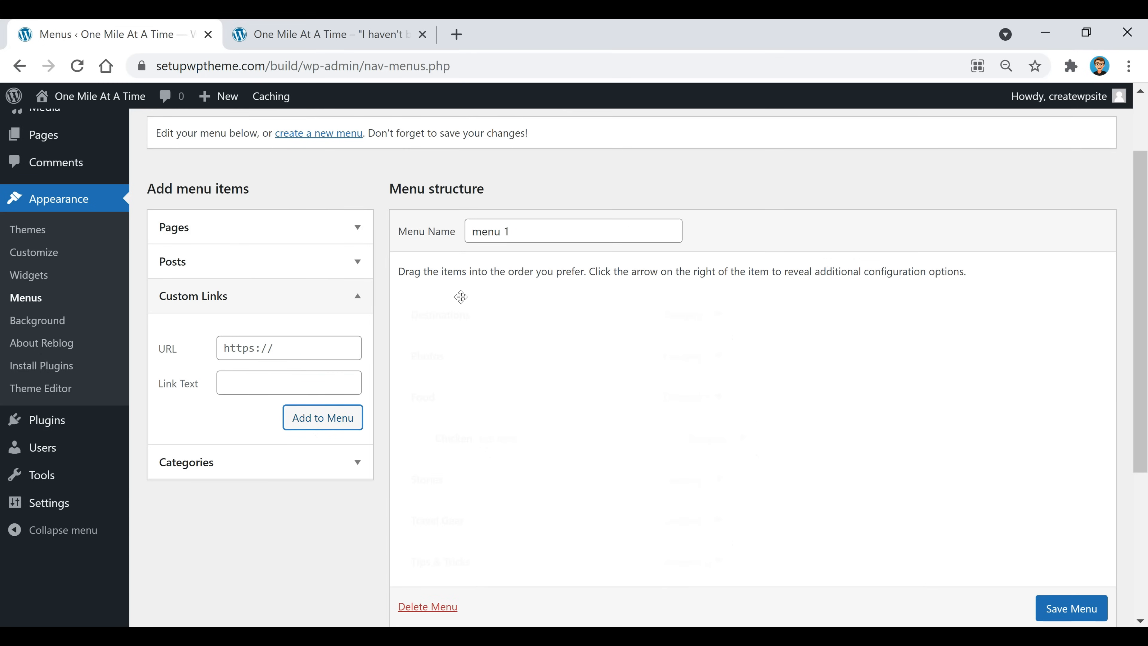
# Move the Home custom link to the first place in the structure of "menu 1", above Destinations.
pyautogui.scroll(-2, 509, 490)
pyautogui.moveTo(458, 509); pyautogui.dragTo(448, 216)
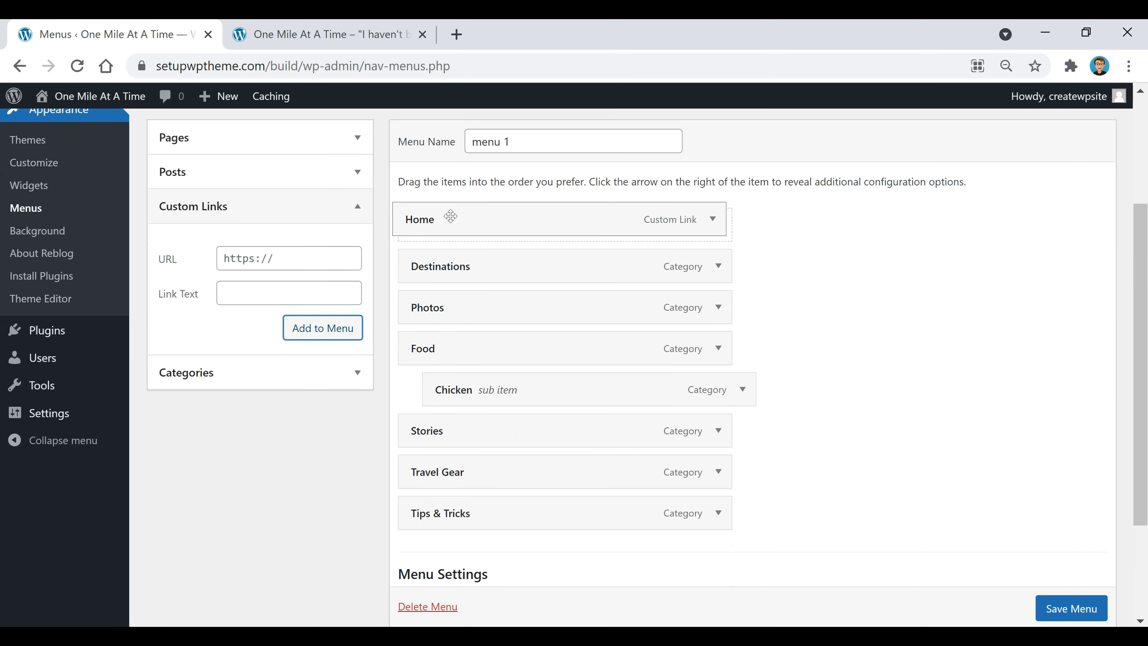
pyautogui.scroll(2, 838, 376)
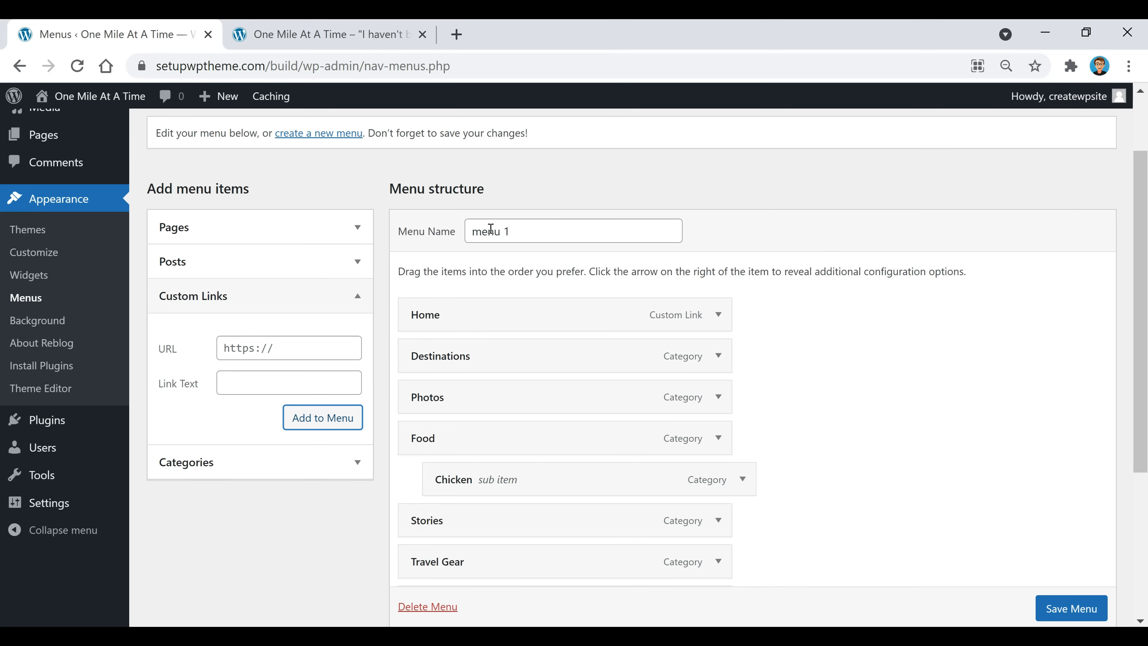
# Check which pages are available for the menu, and open a blank new page from the page list in a separate tab.
pyautogui.click(335, 236)
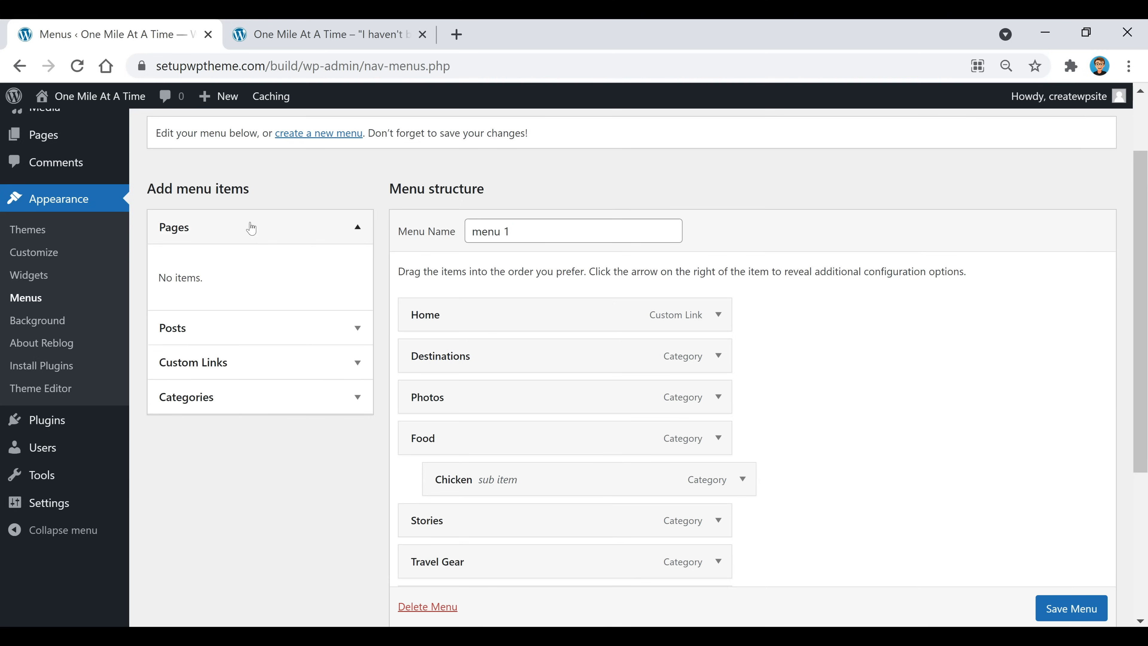
pyautogui.scroll(2, 53, 206)
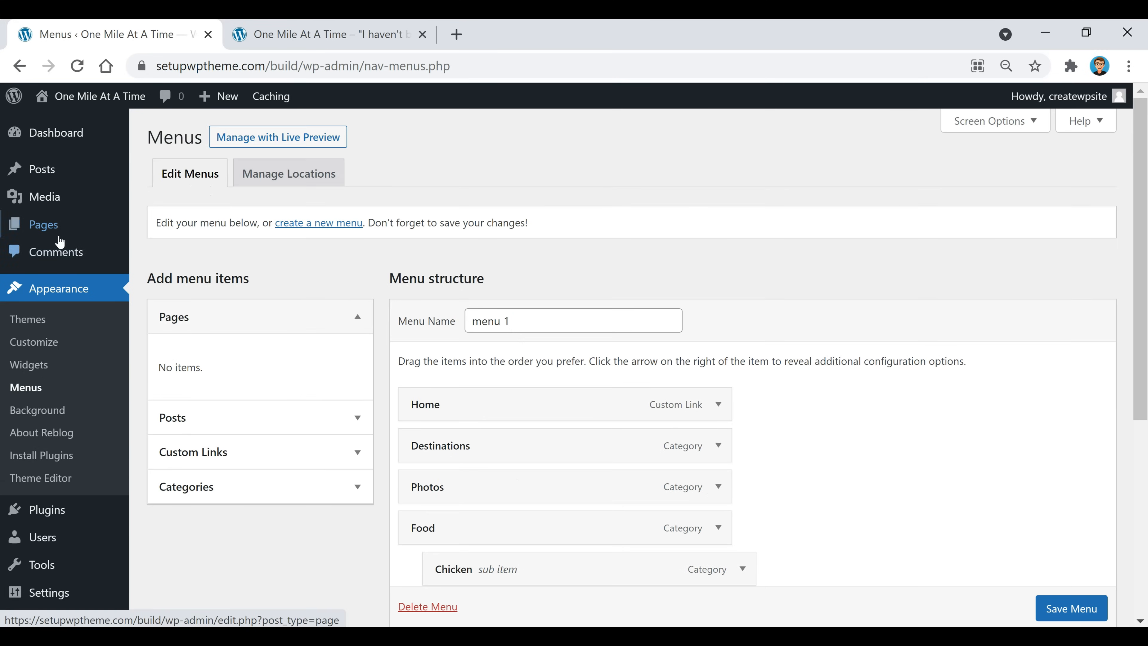
pyautogui.moveTo(53, 229)
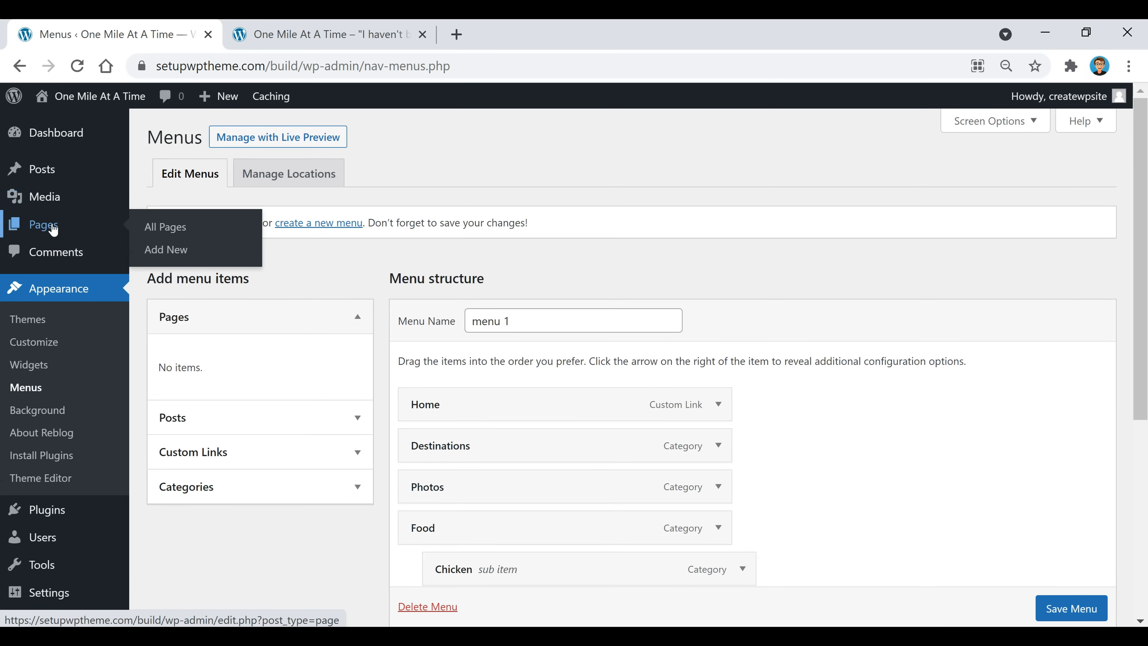
pyautogui.middleClick(107, 236)
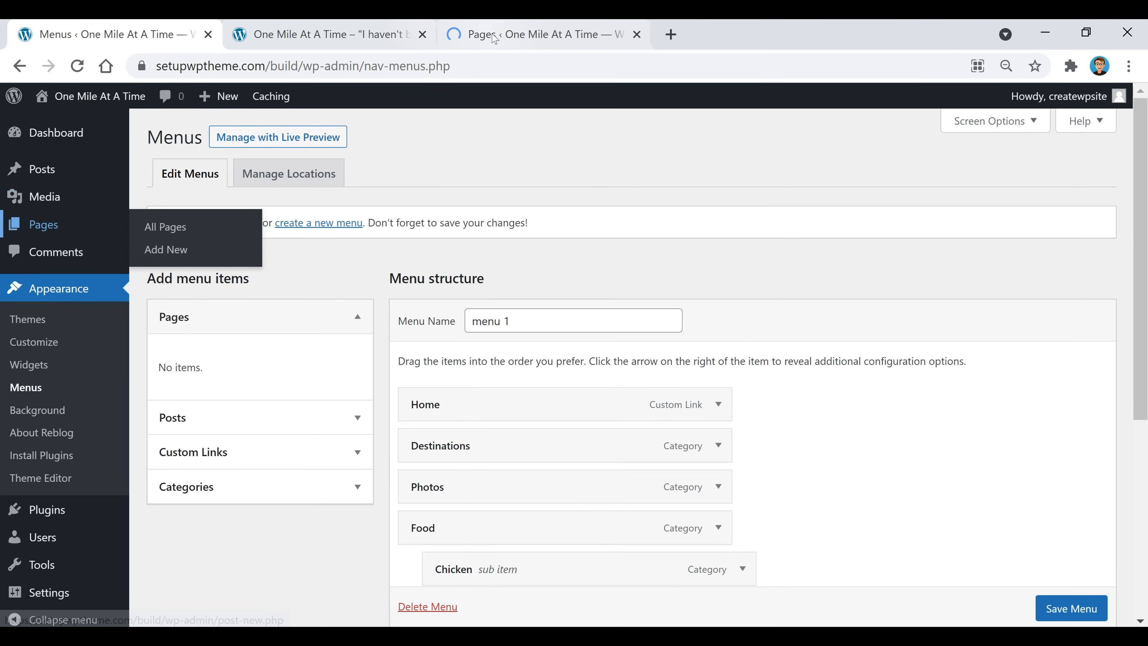
pyautogui.click(525, 36)
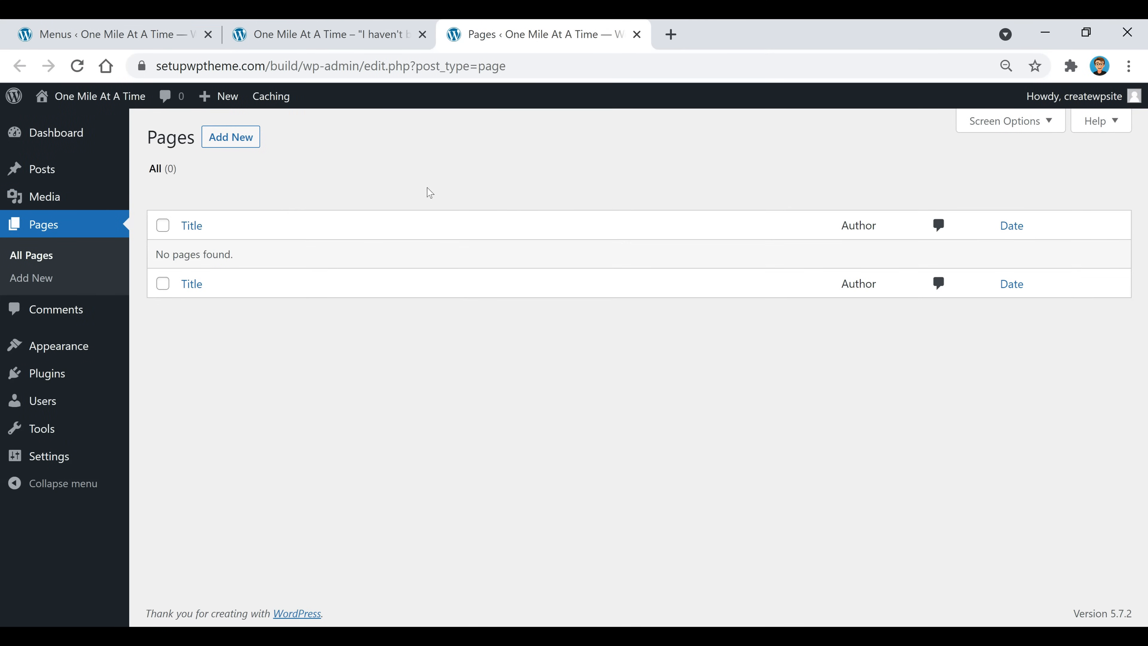
pyautogui.click(220, 146)
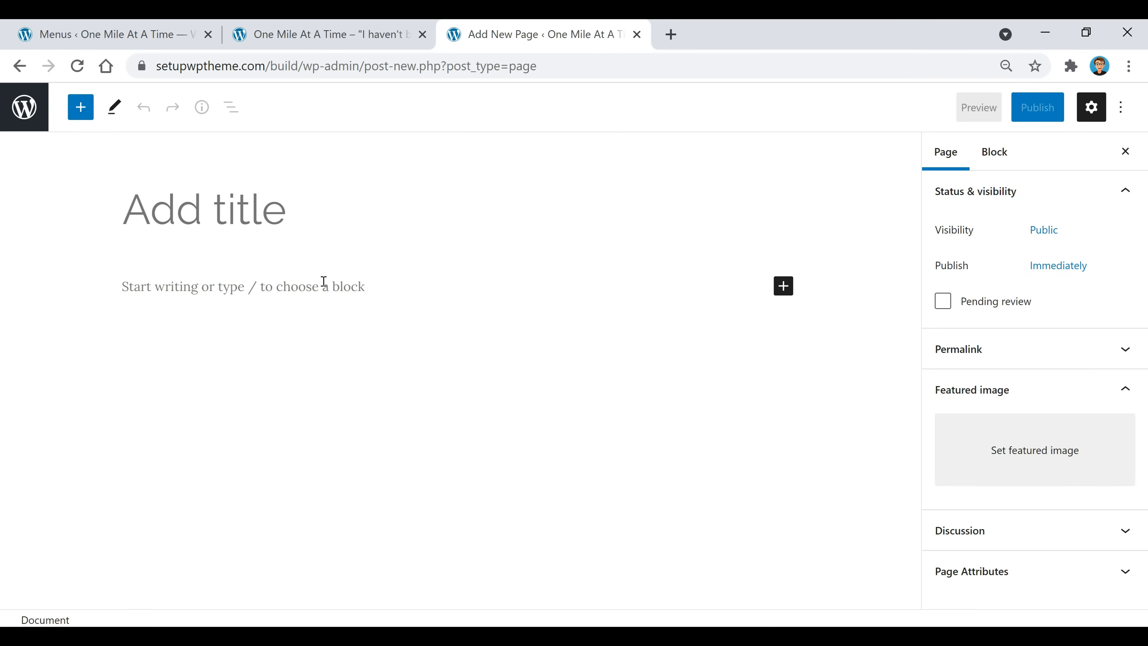
# Return to the "menu 1" settings, review the item order and display location, and save the menu.
pyautogui.click(352, 37)
pyautogui.click(203, 43)
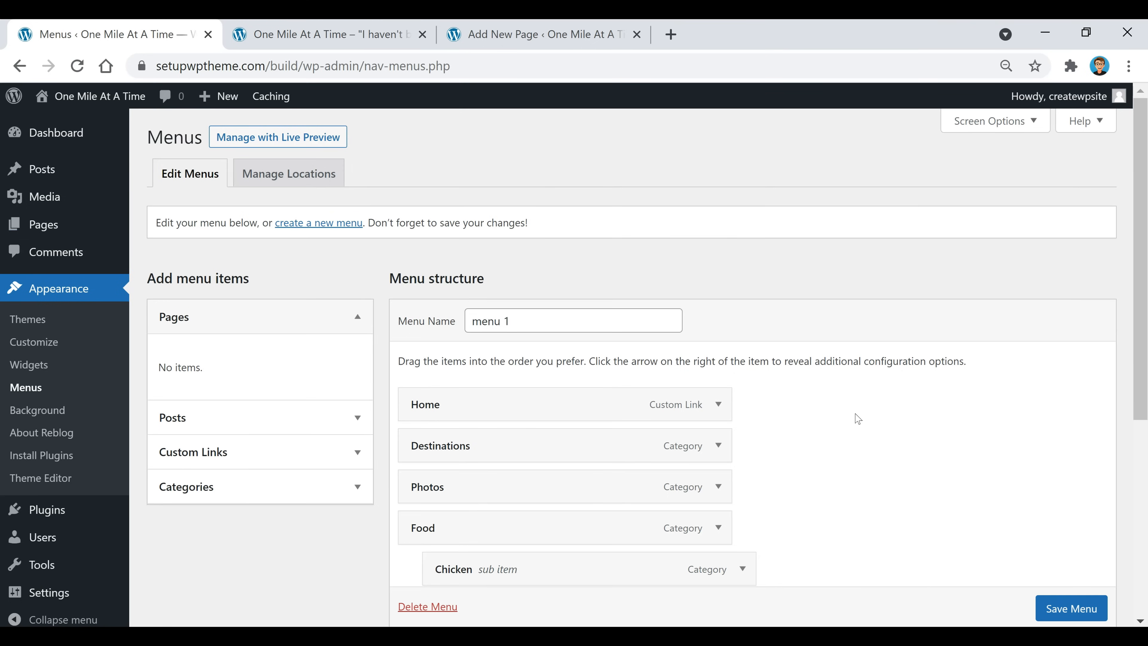
pyautogui.scroll(-2, 583, 388)
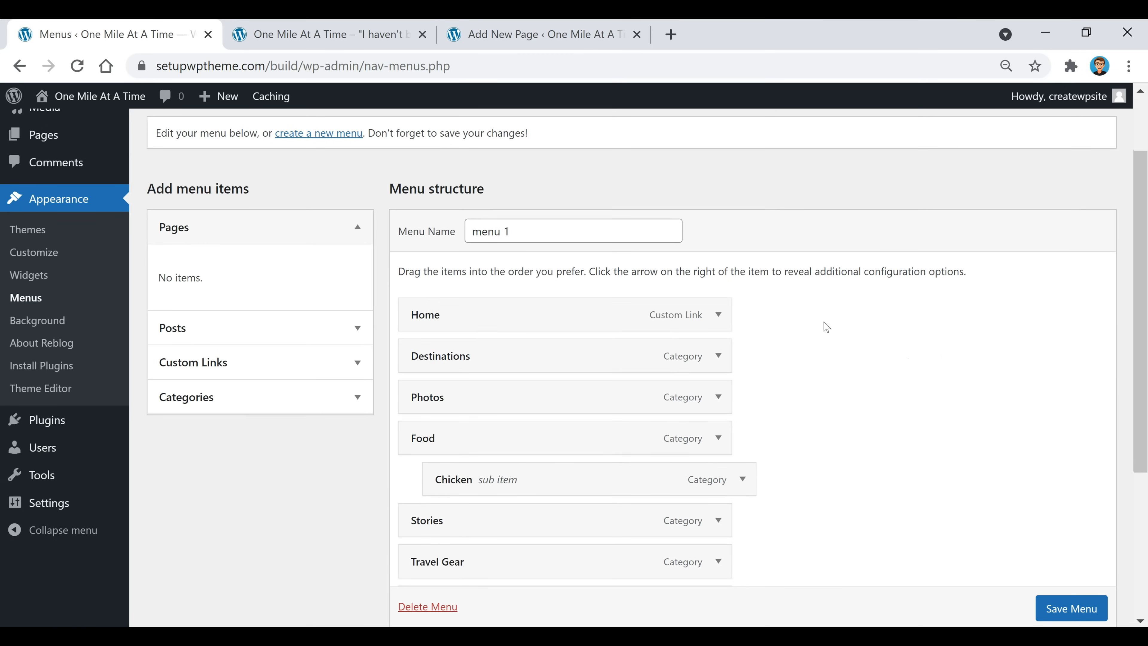
pyautogui.scroll(-2, 826, 327)
pyautogui.scroll(-2, 822, 330)
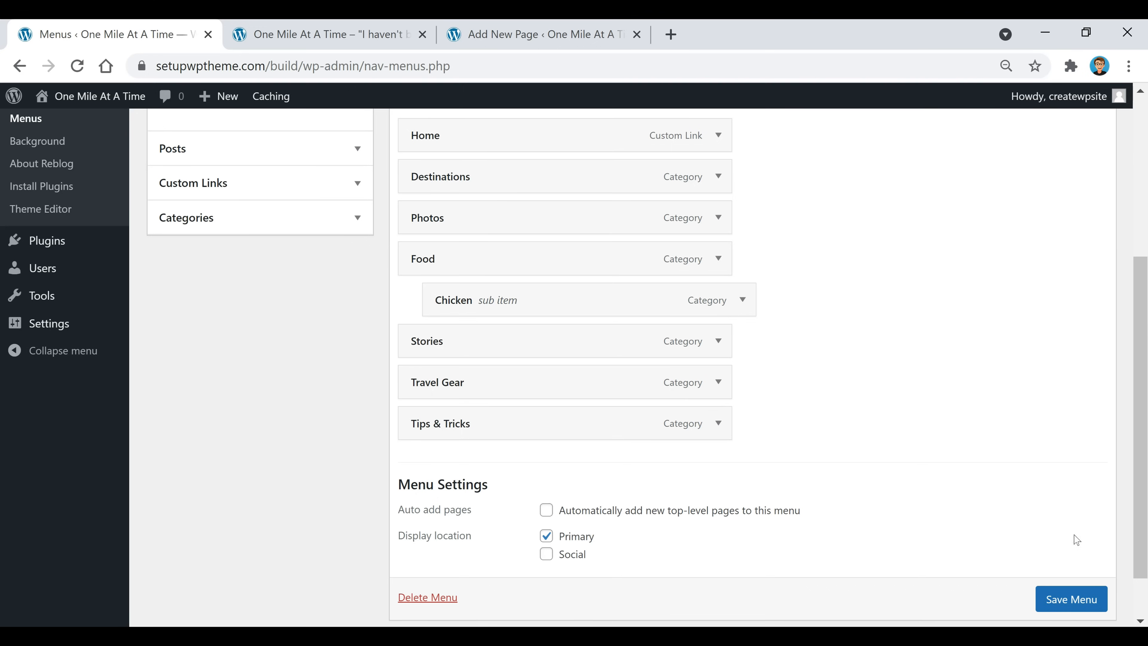
pyautogui.click(1070, 601)
pyautogui.scroll(-1, 1072, 608)
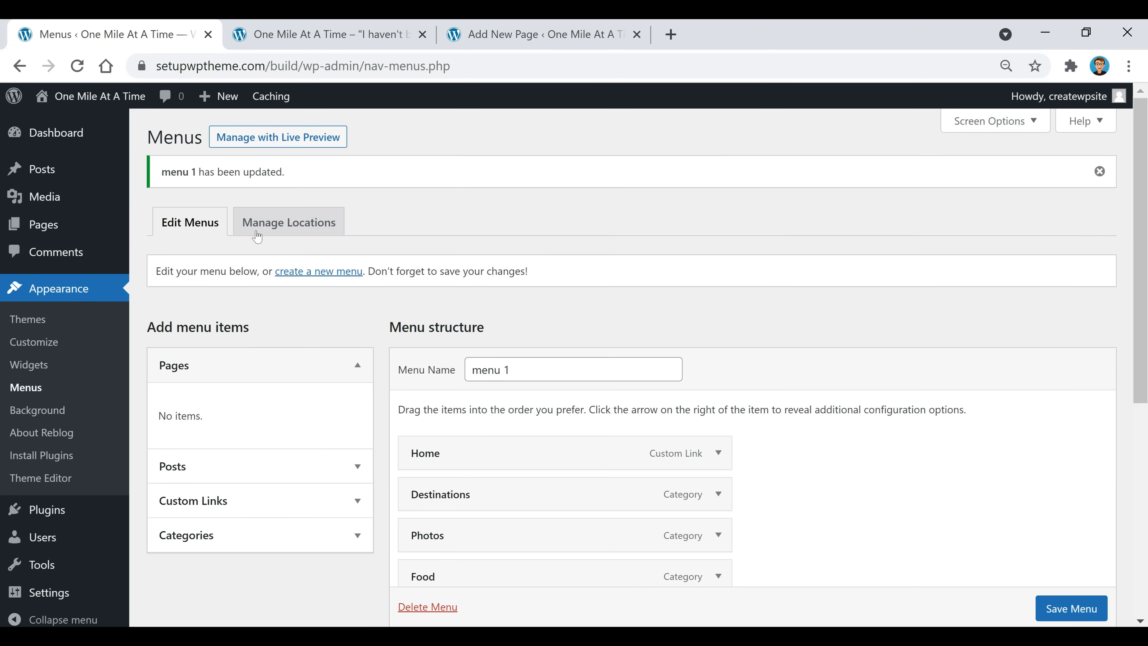
# Reload the site's home page and check the navigation menu, including the Food submenu.
pyautogui.click(358, 39)
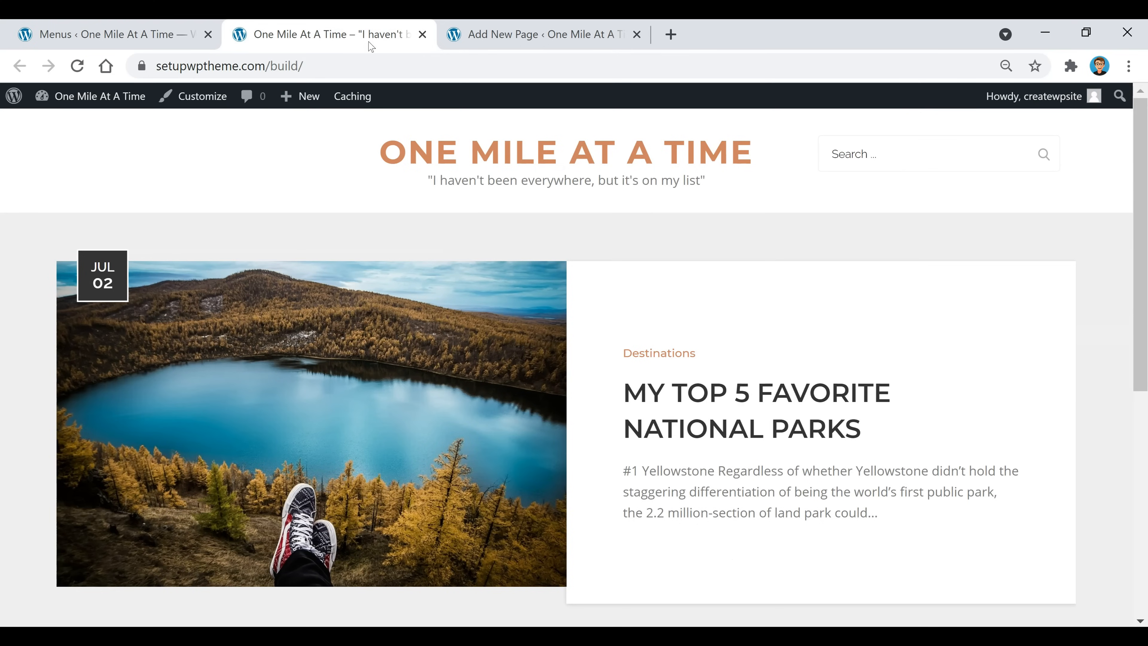
pyautogui.click(78, 66)
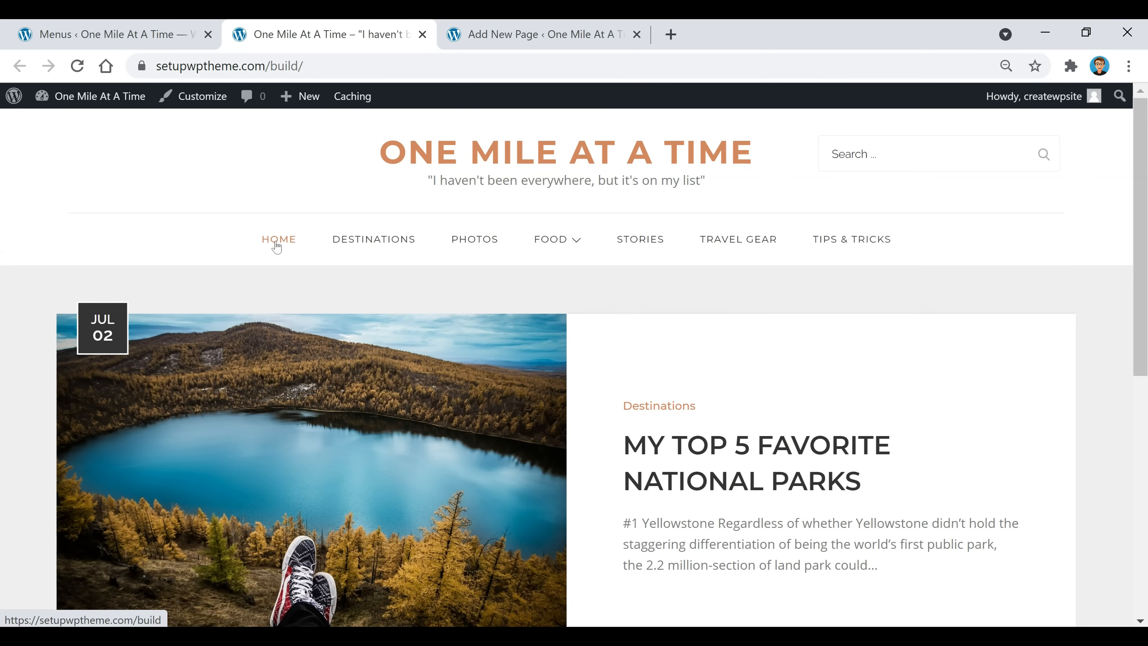
pyautogui.moveTo(557, 243)
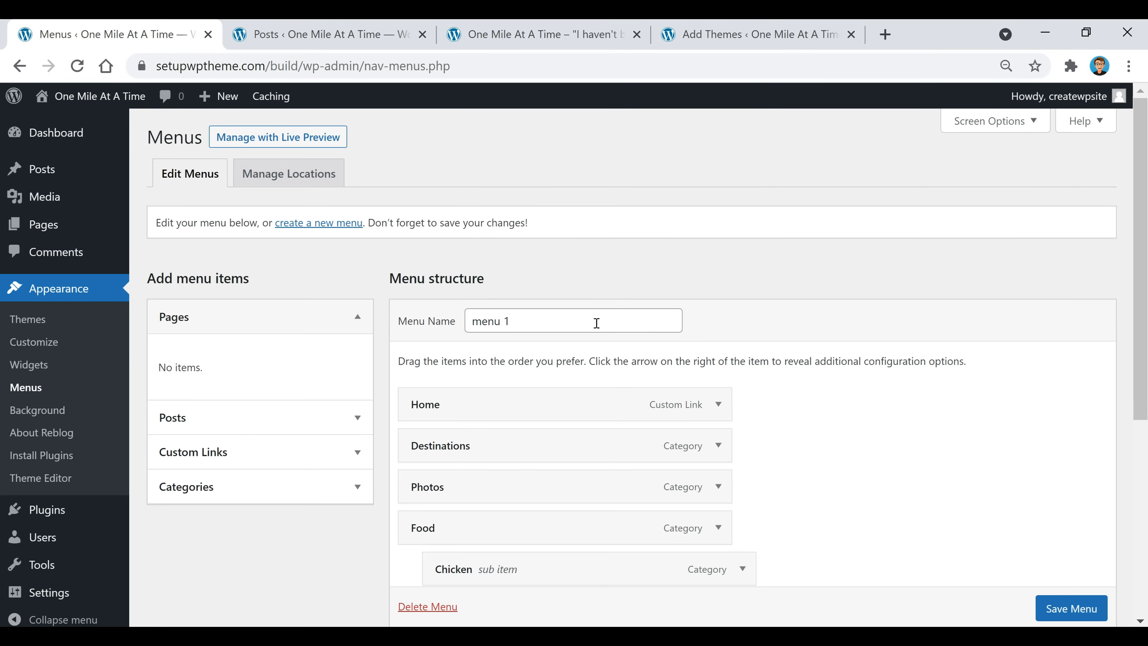
# Review the list of published posts and compare it with the posts displayed on the site's home page.
pyautogui.click(282, 36)
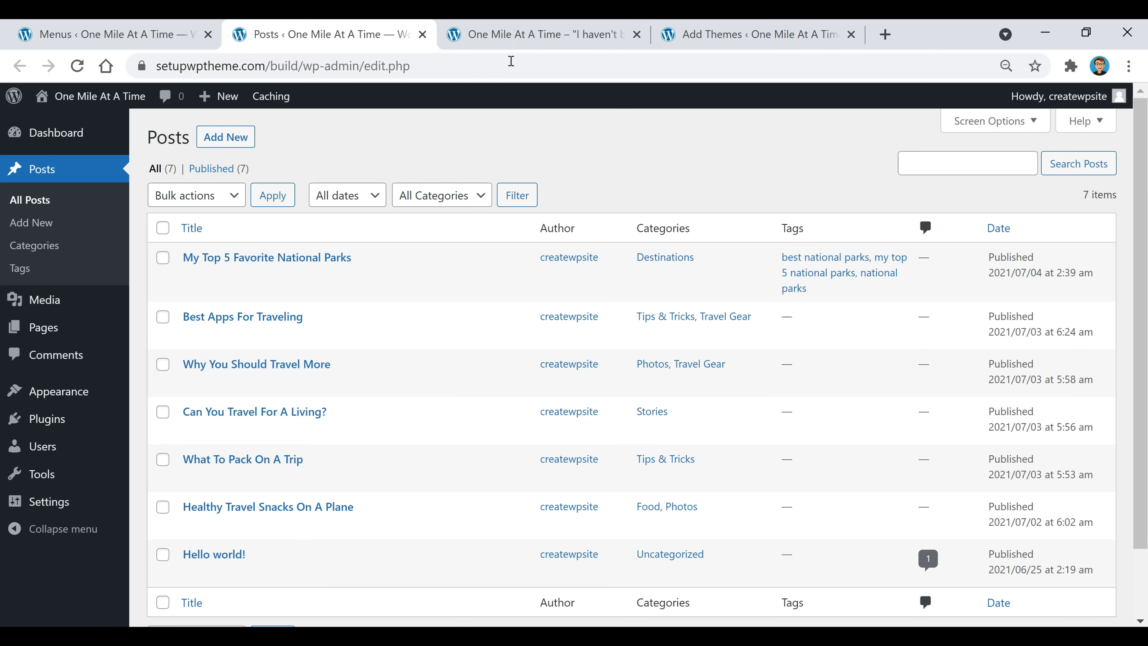
pyautogui.click(540, 36)
pyautogui.scroll(-10, 644, 334)
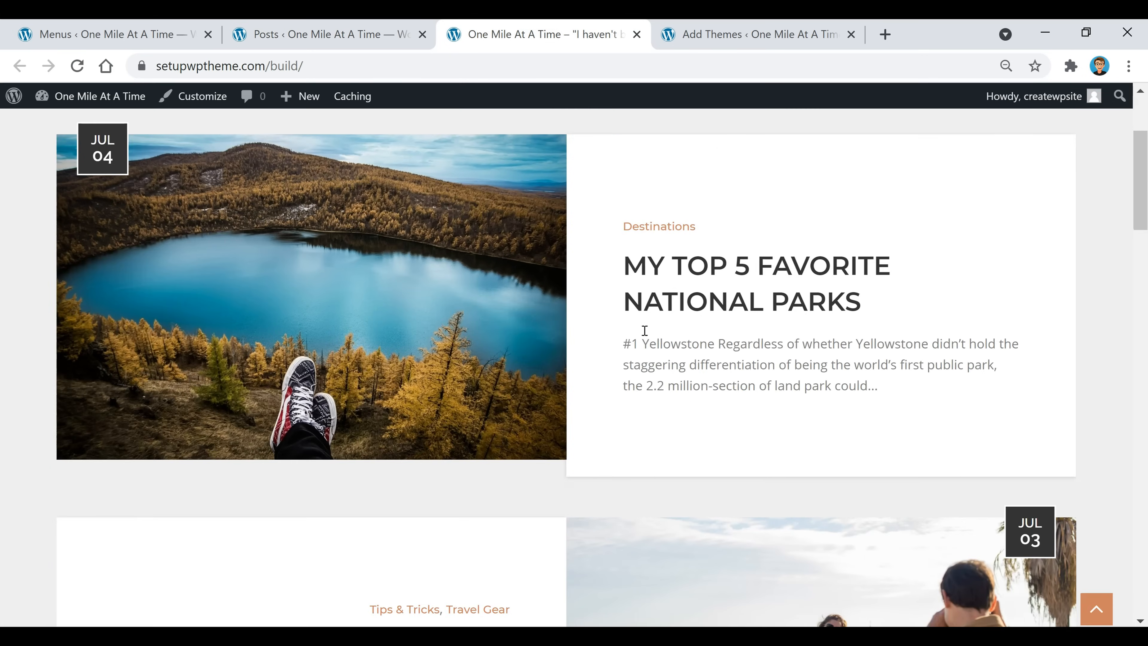
pyautogui.scroll(-8, 644, 333)
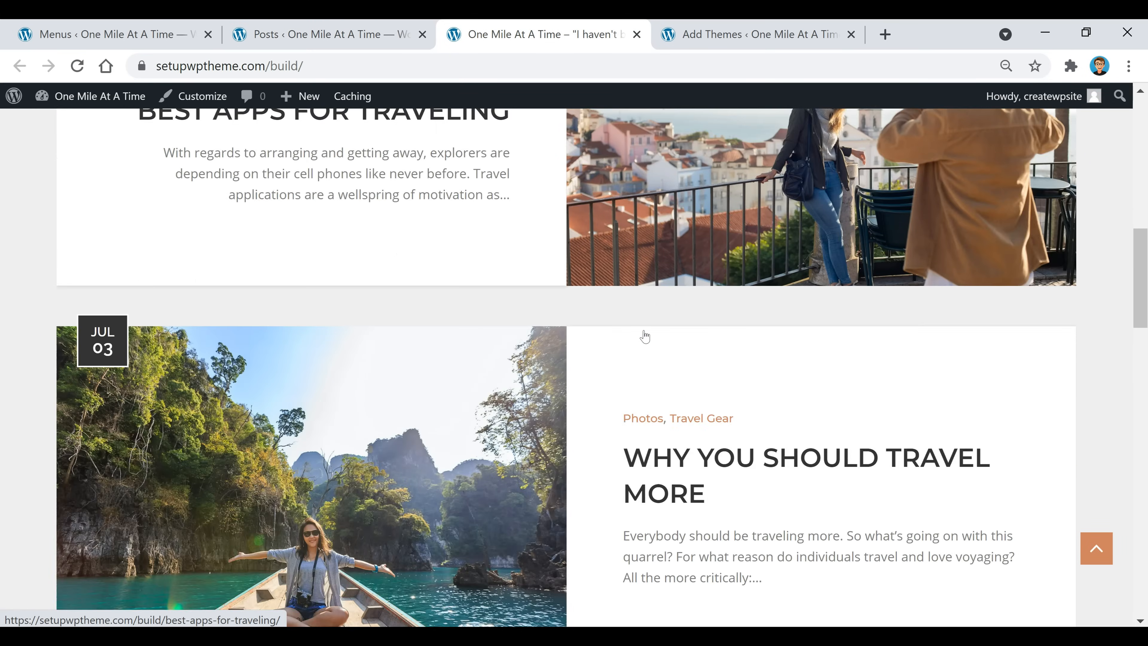
pyautogui.scroll(-10, 644, 335)
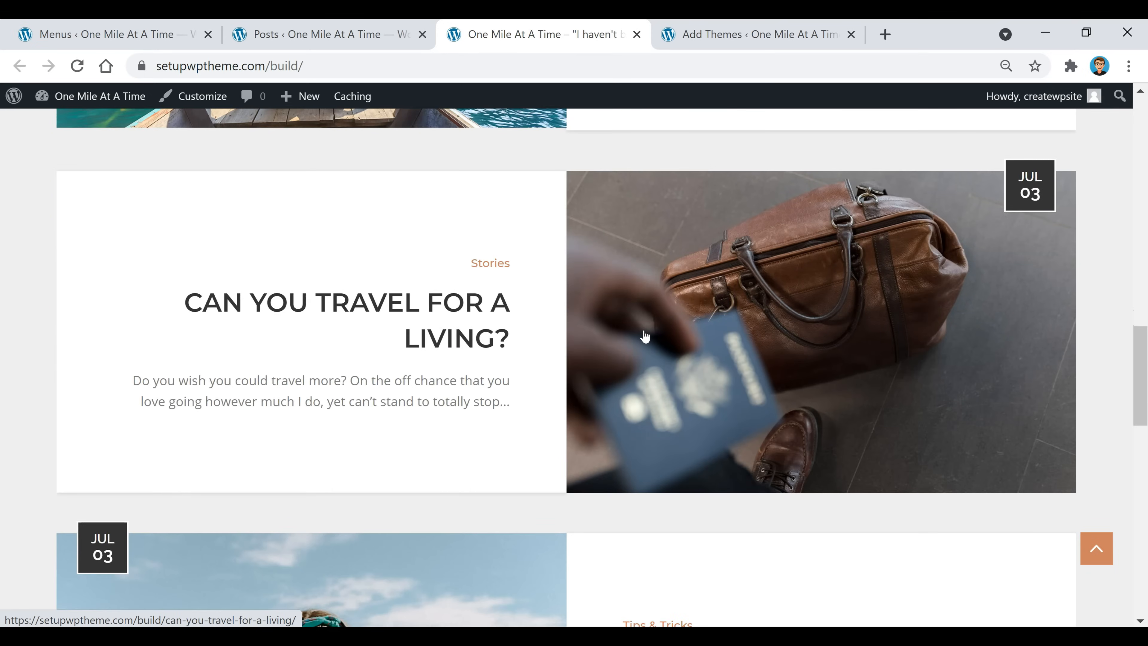
pyautogui.scroll(-8, 644, 336)
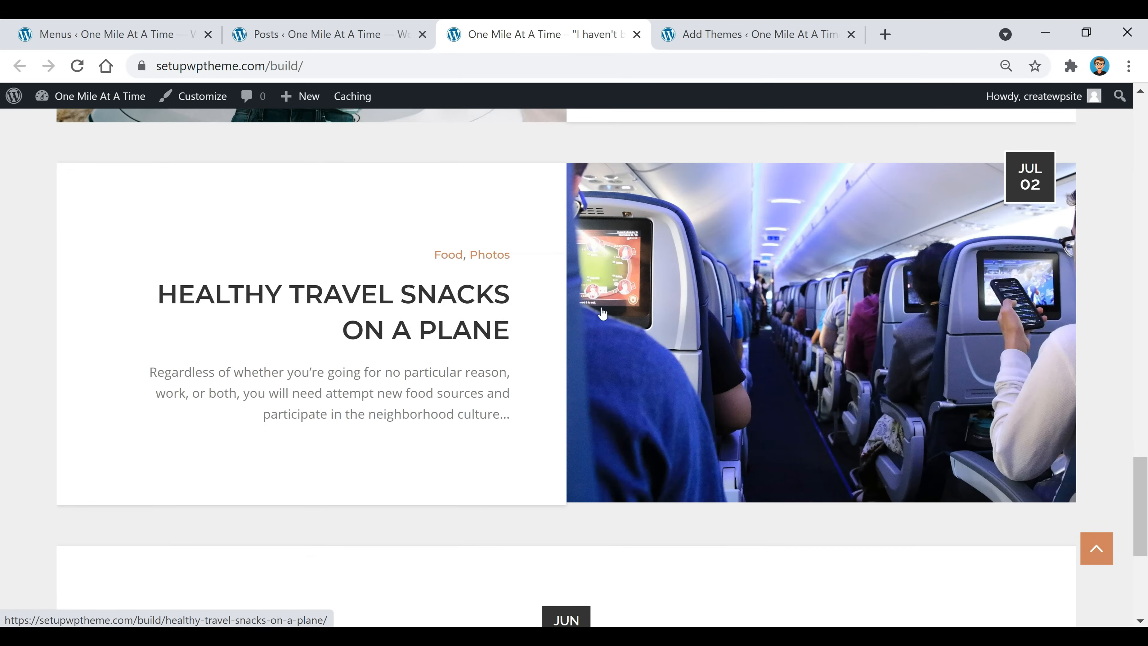
# Move the default "Hello world!" post to the trash from the list of posts.
pyautogui.click(289, 30)
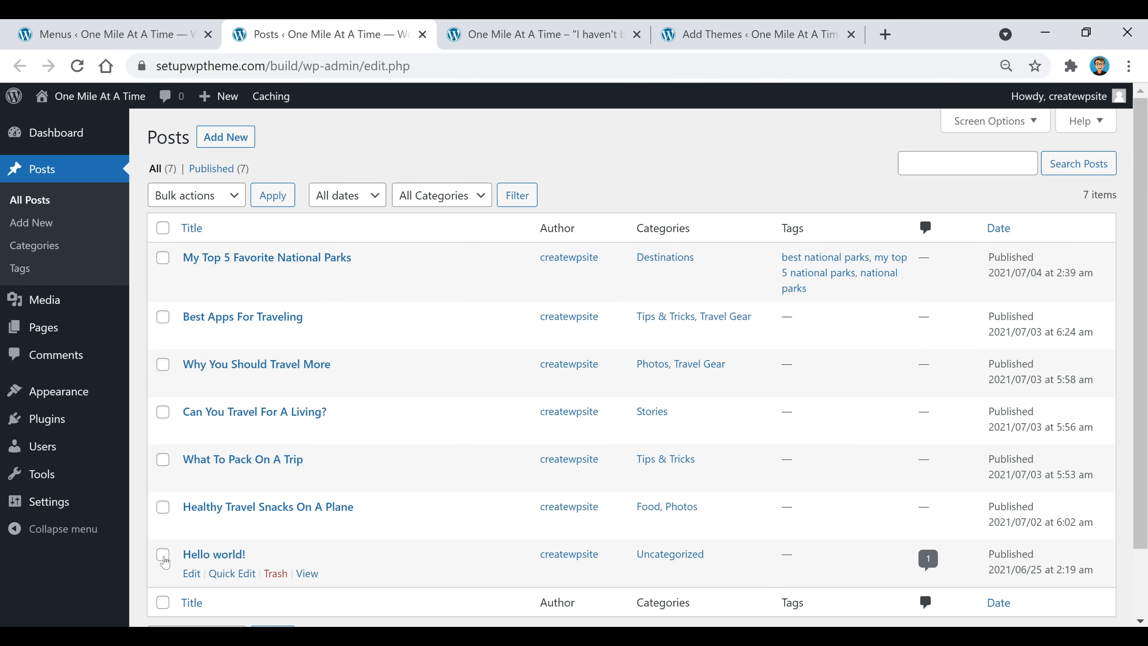
pyautogui.click(163, 555)
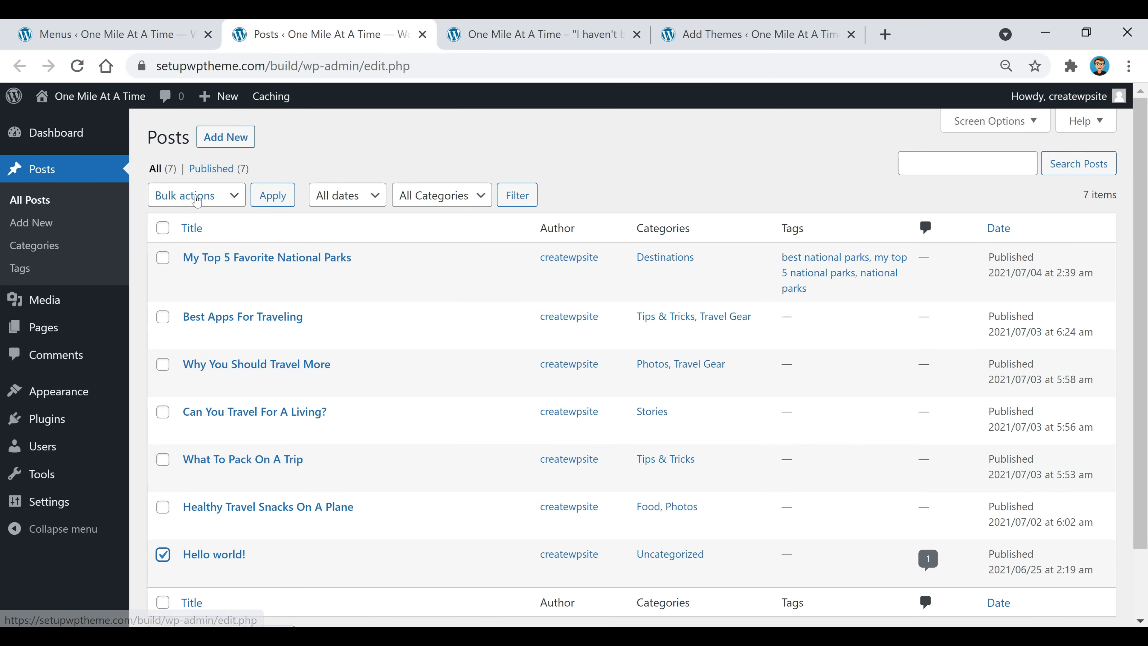
pyautogui.click(197, 199)
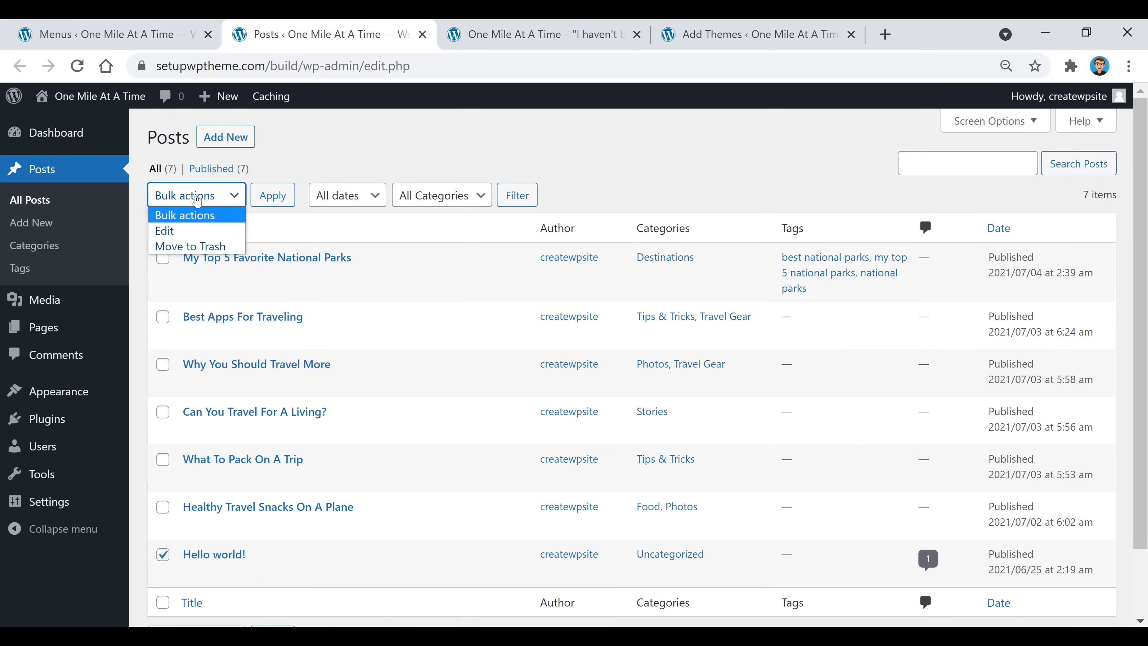
pyautogui.click(205, 246)
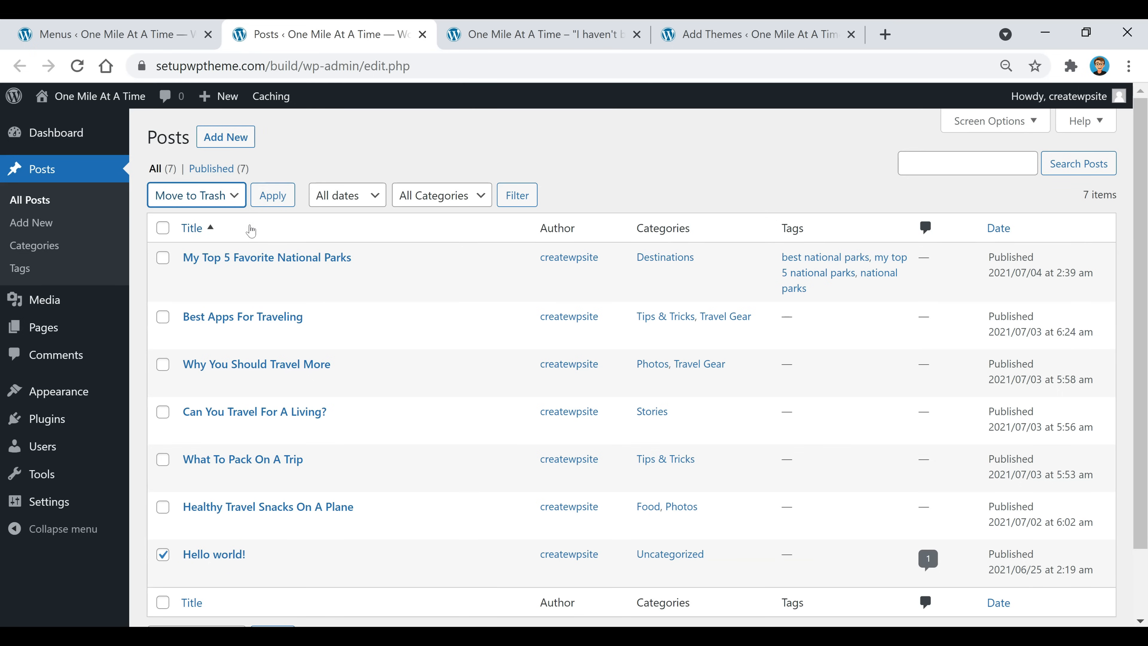
pyautogui.click(273, 196)
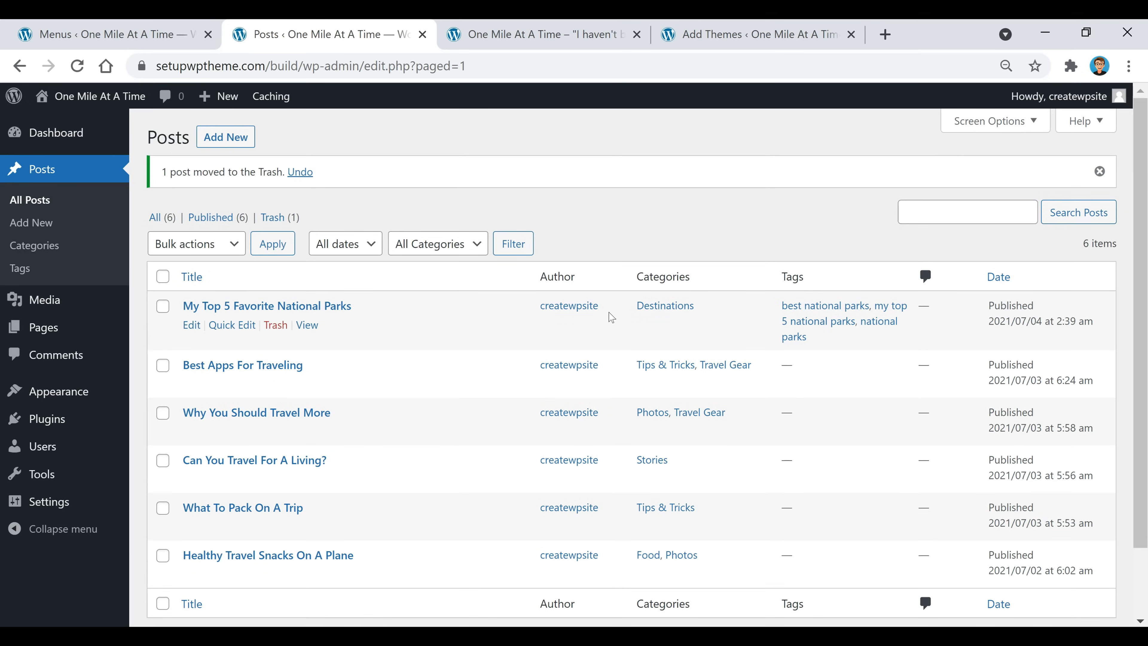
# Examine the trashed posts and their bulk action options, and return to the beginning of the site's home page.
pyautogui.click(277, 221)
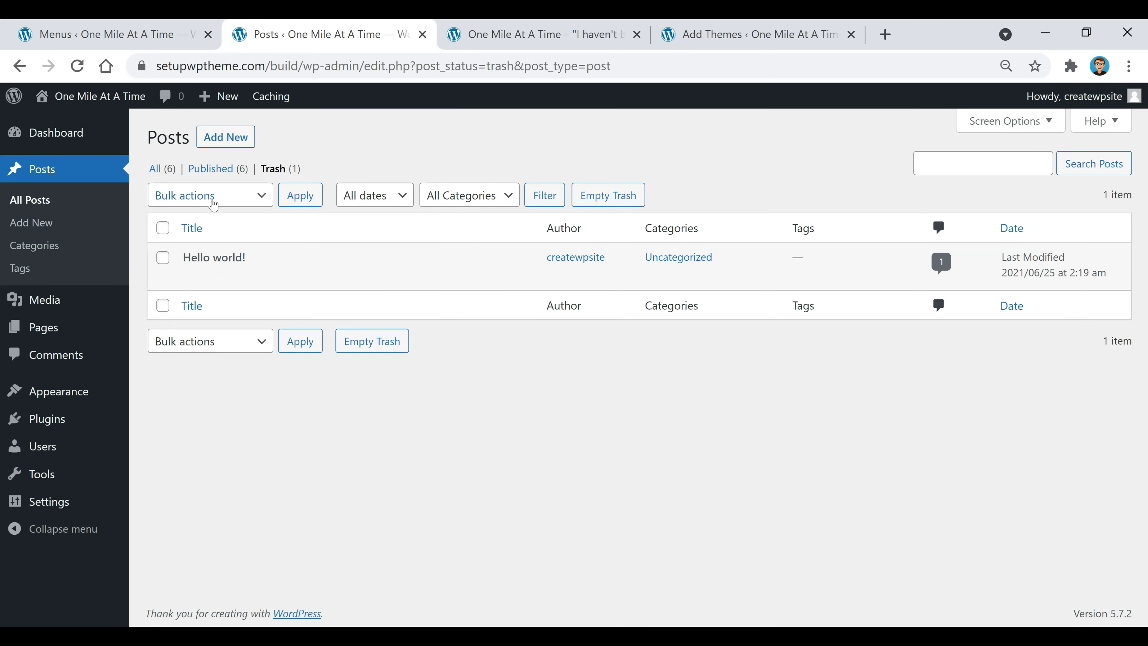
pyautogui.click(226, 205)
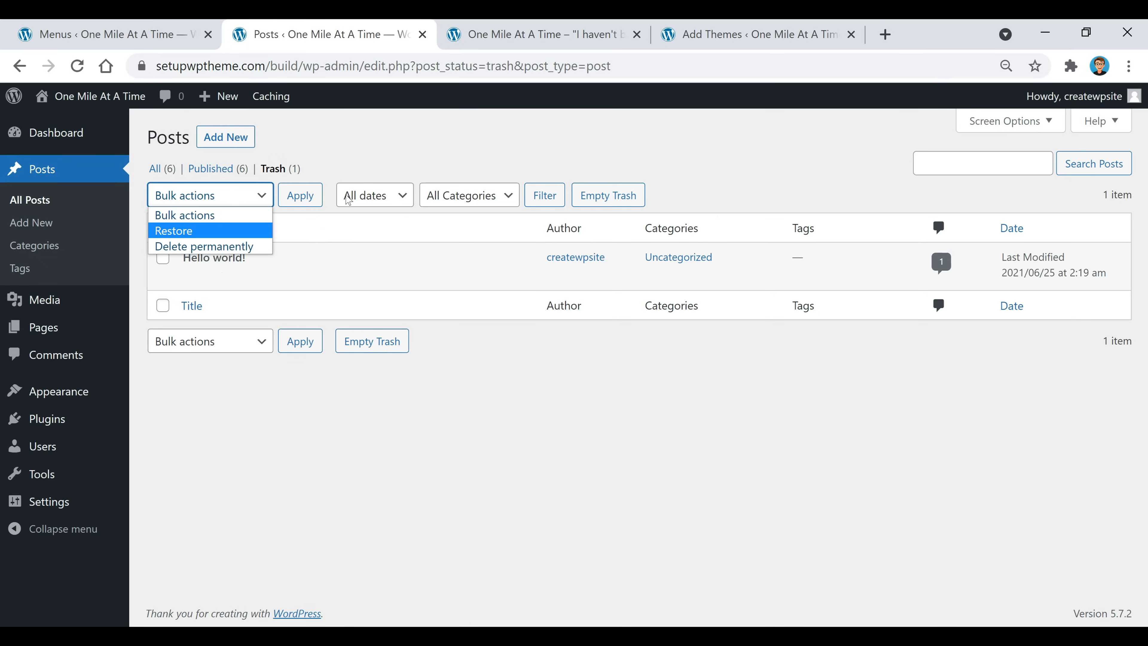
pyautogui.click(397, 160)
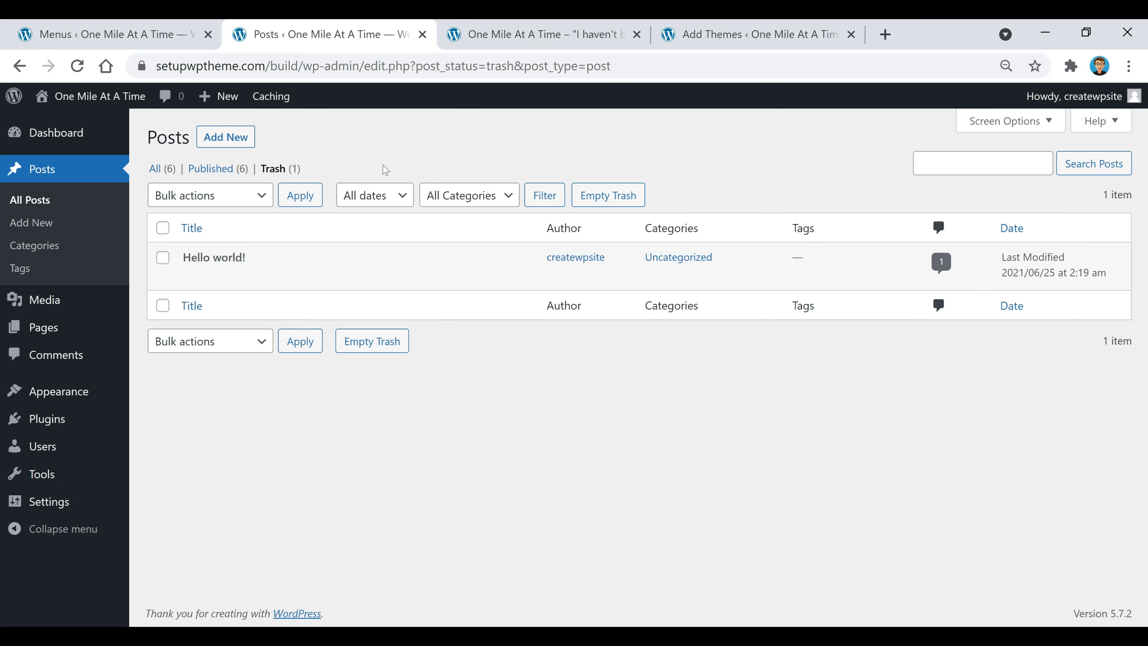
pyautogui.click(496, 44)
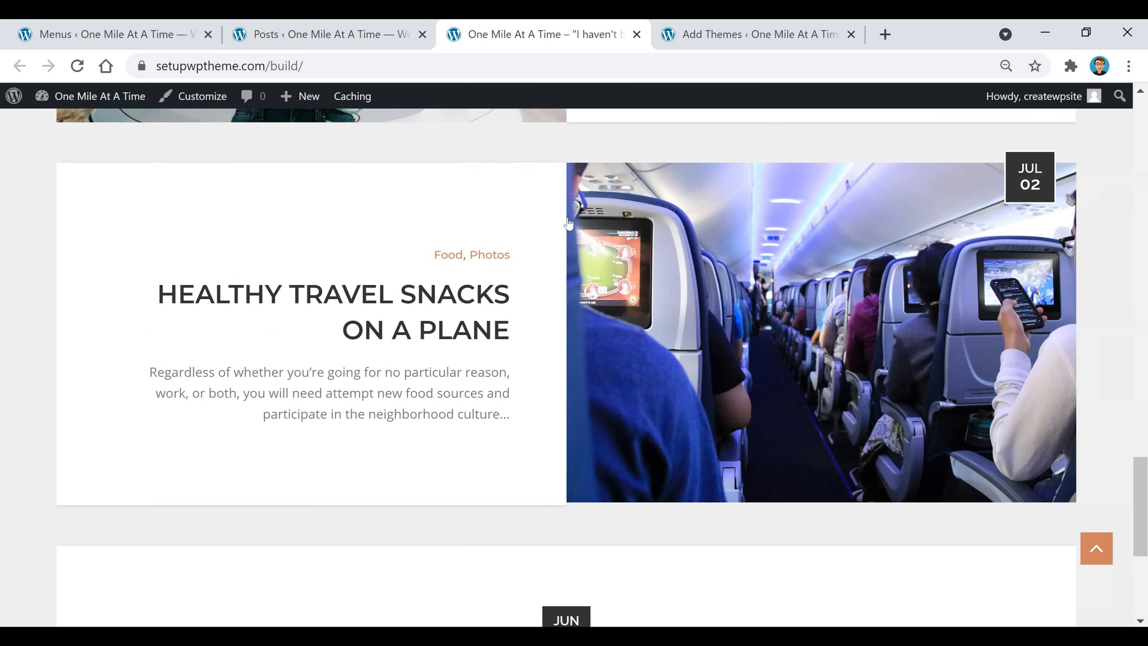
pyautogui.scroll(20, 558, 302)
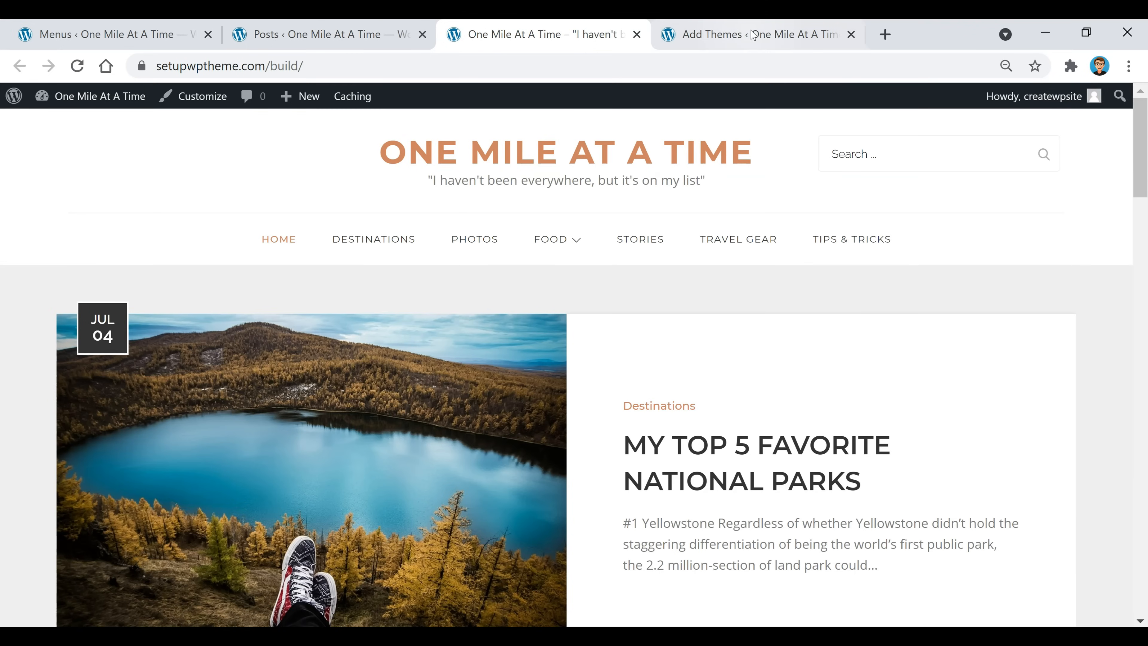
# Browse the popular themes available to install on the site.
pyautogui.click(750, 35)
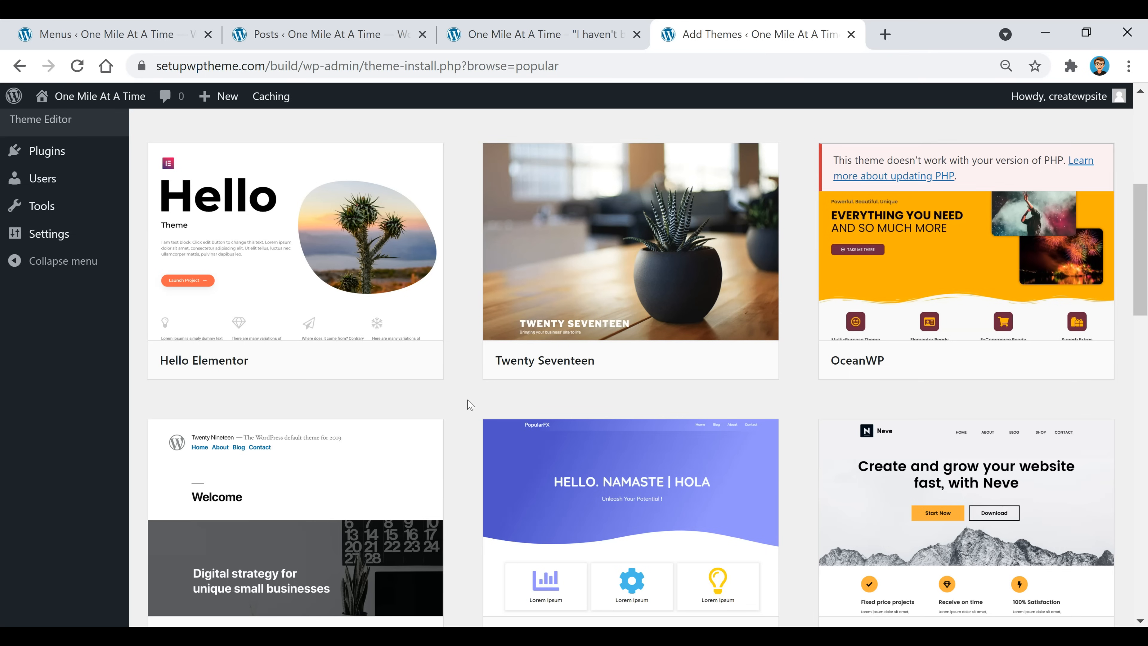
pyautogui.scroll(-12, 469, 404)
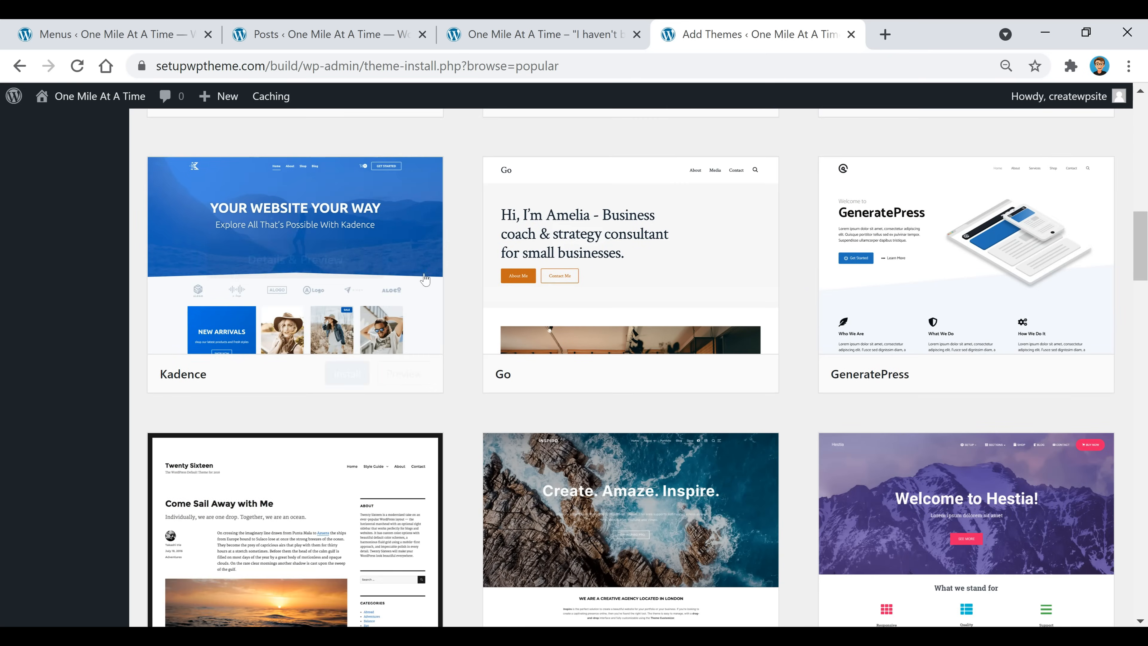
pyautogui.scroll(-4, 448, 407)
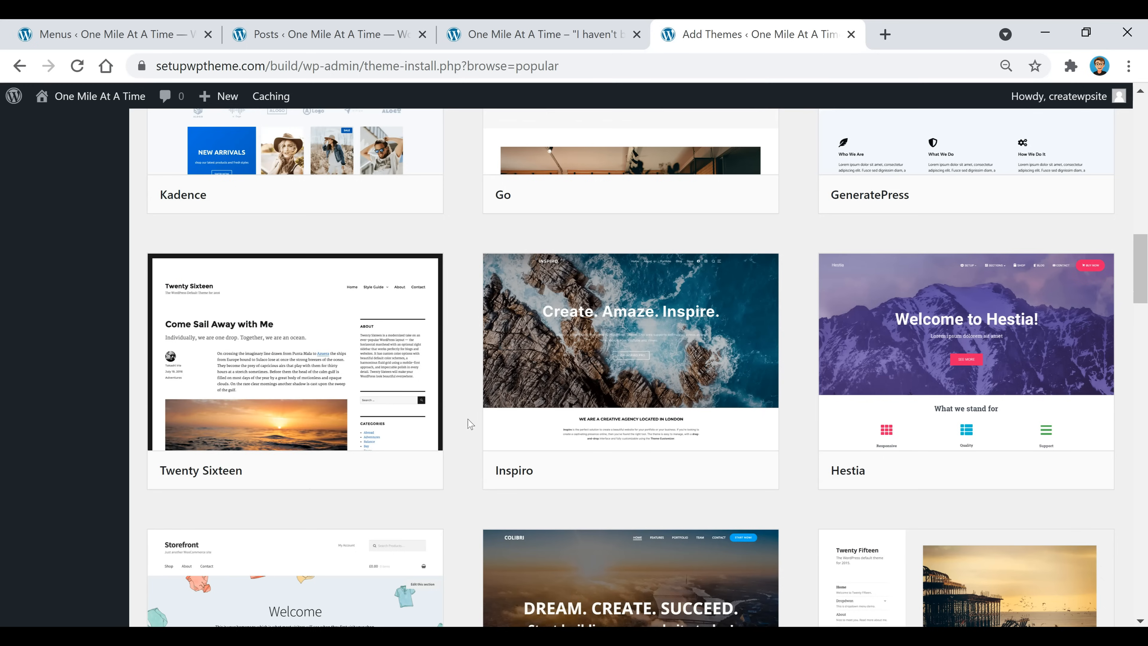
pyautogui.scroll(-4, 470, 424)
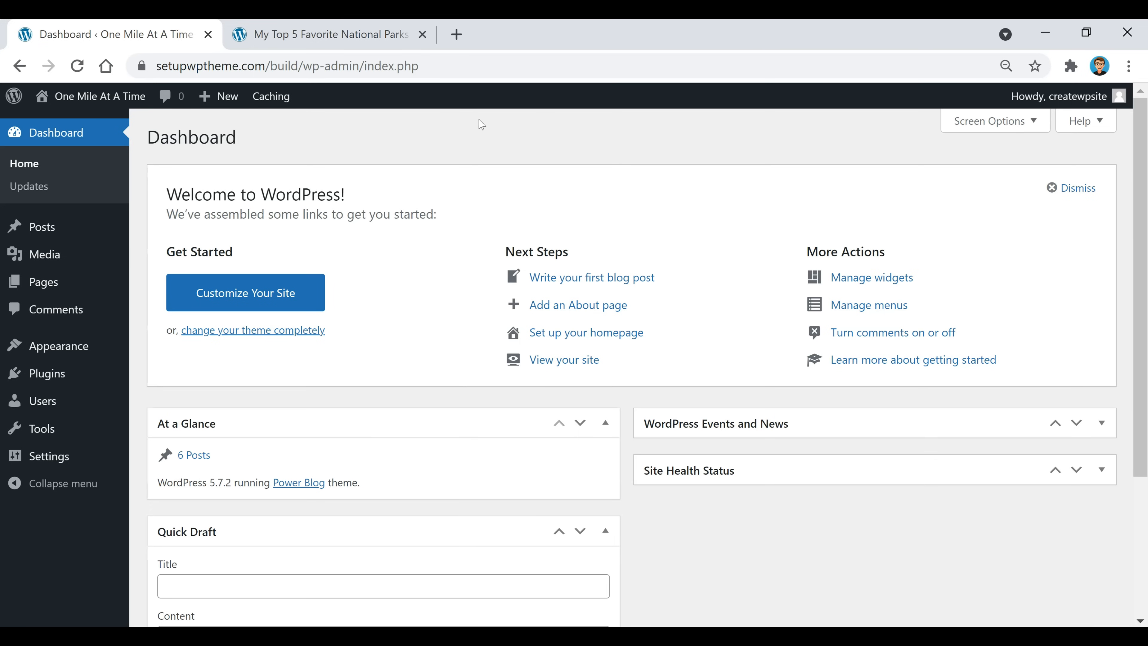
# Review the sidebar widgets shown beside the "My Top 5 Favorite National Parks" post on the live site.
pyautogui.click(344, 36)
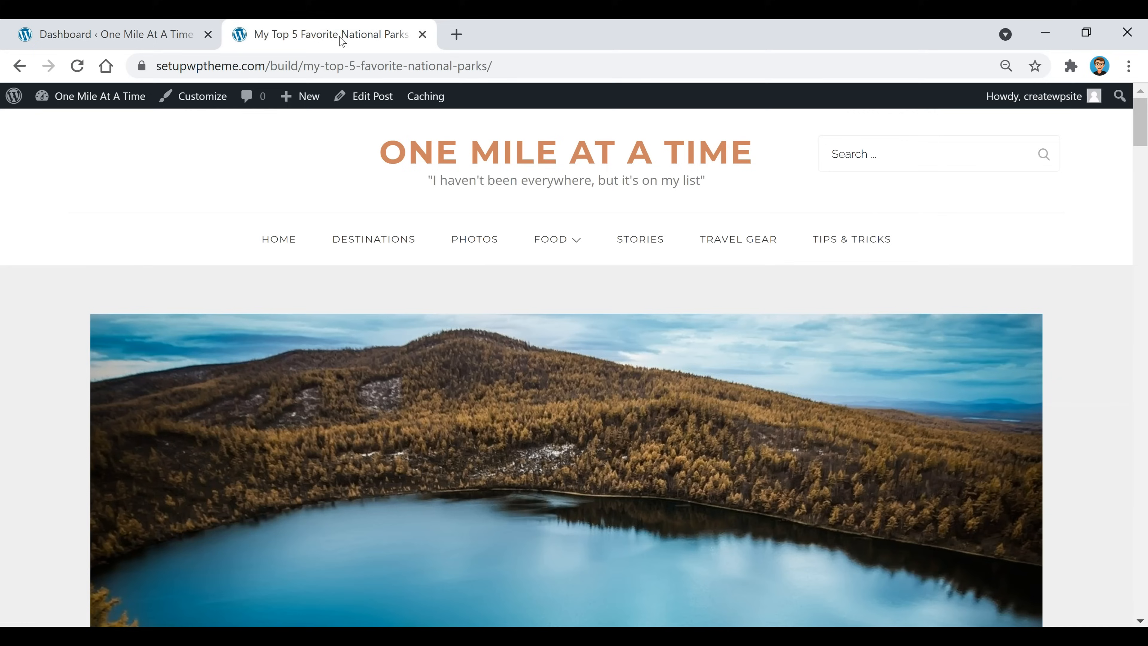
pyautogui.scroll(-6, 700, 247)
pyautogui.scroll(-8, 704, 257)
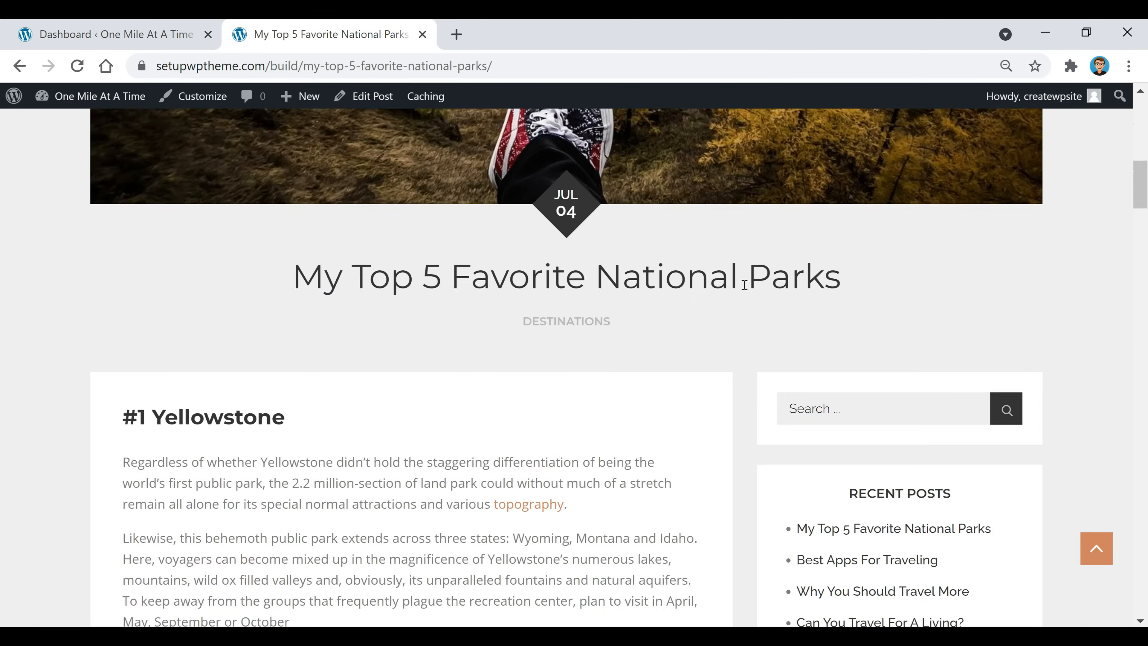
pyautogui.scroll(-2, 859, 204)
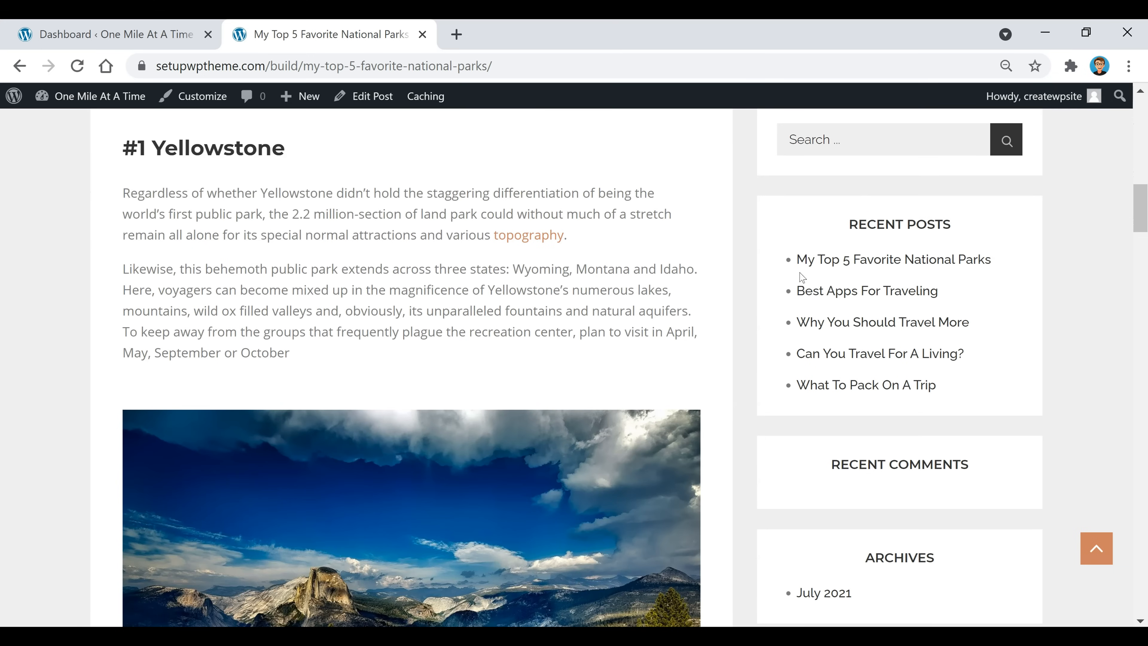
pyautogui.scroll(-10, 961, 288)
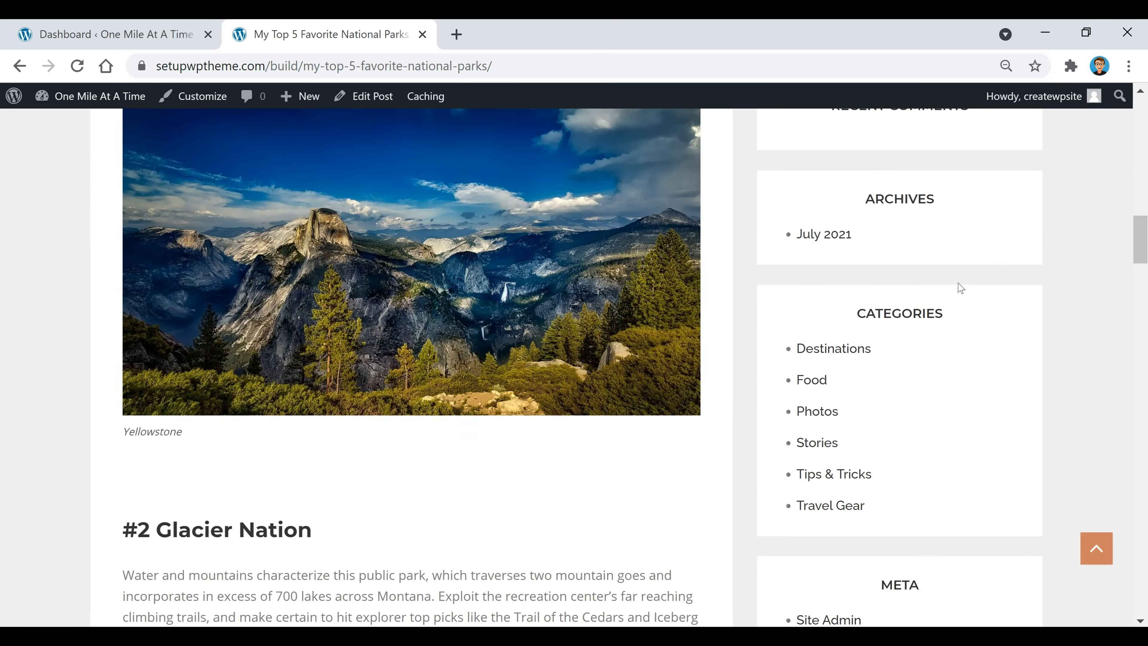
pyautogui.scroll(-4, 960, 287)
pyautogui.scroll(20, 956, 345)
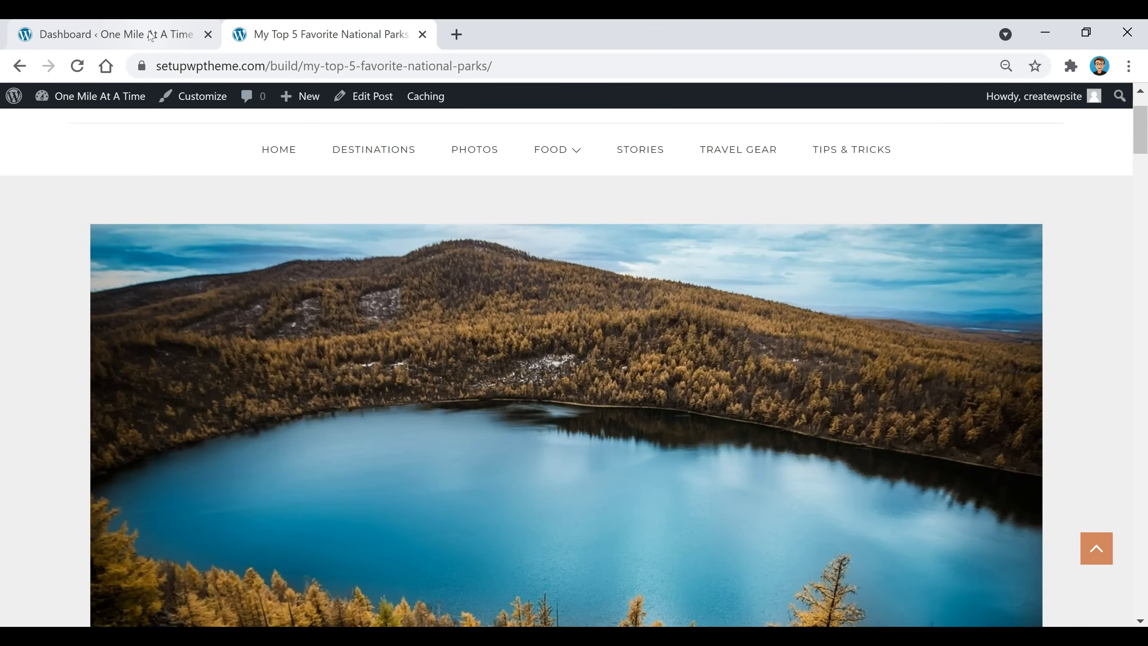
# Open the Widgets settings in the site's admin area.
pyautogui.click(150, 35)
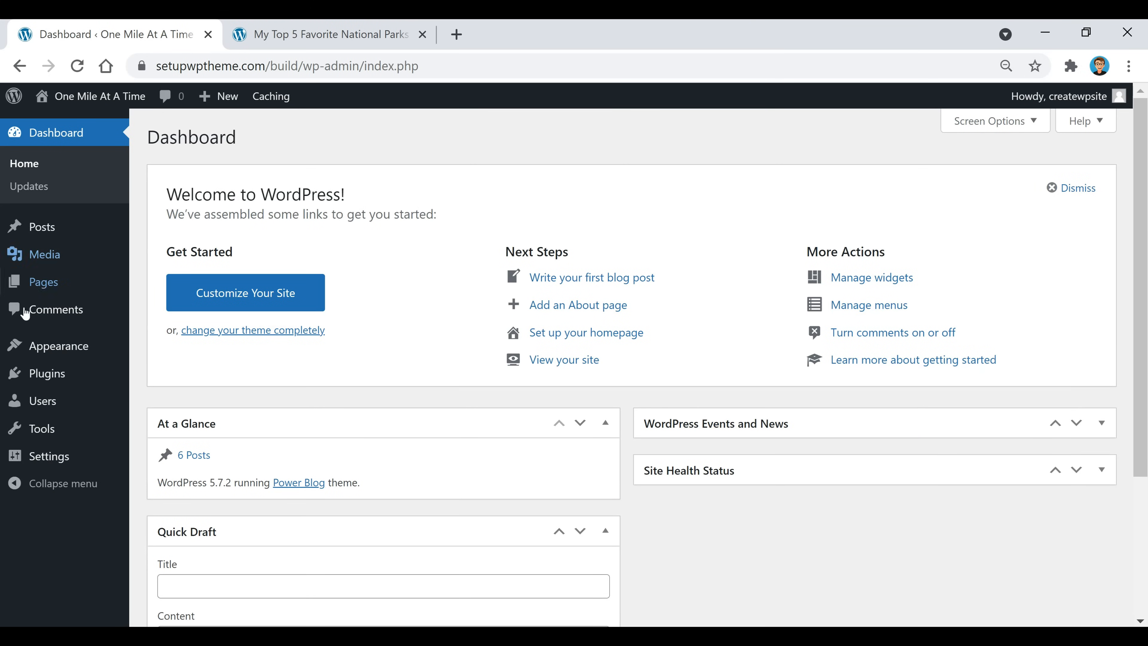
pyautogui.moveTo(59, 352)
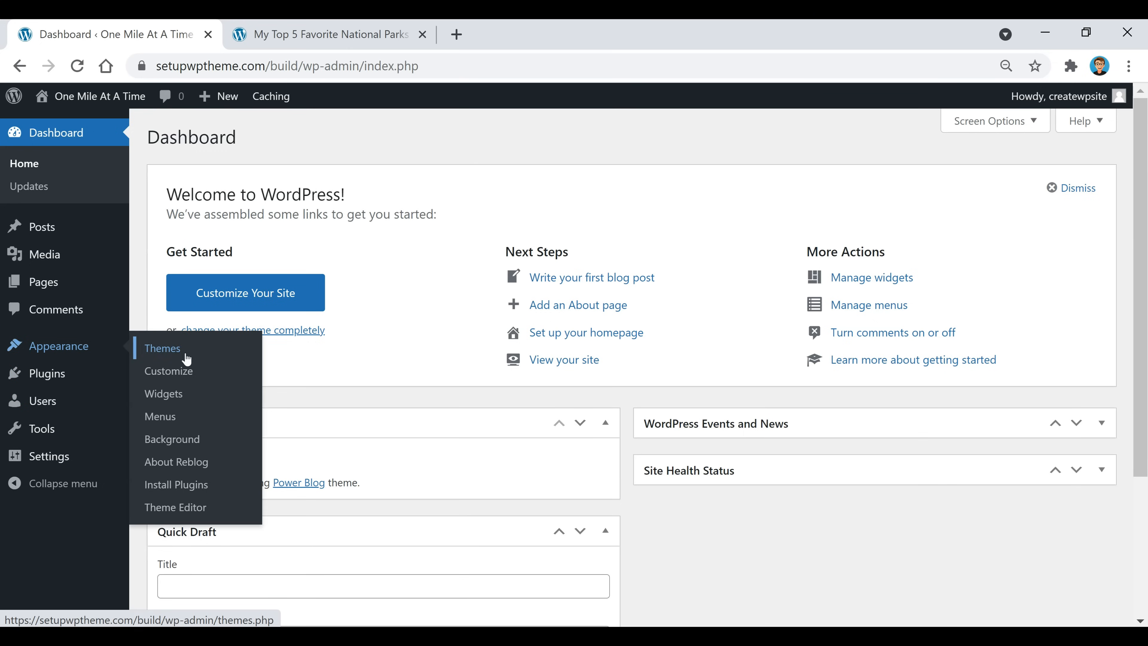
pyautogui.click(181, 398)
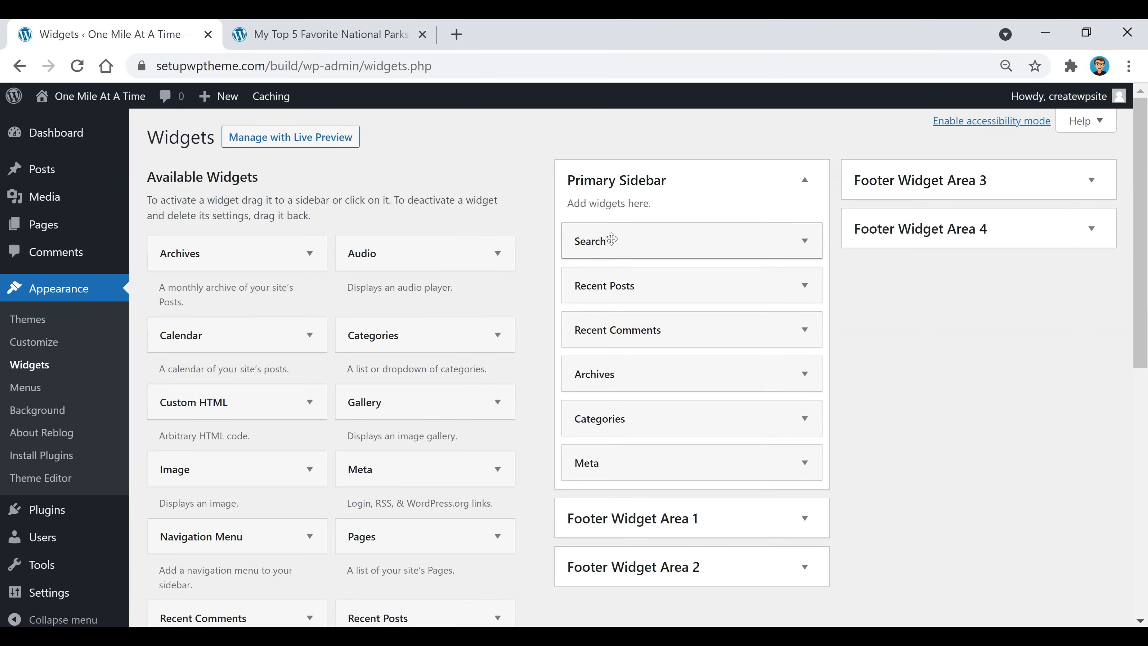
# Move the Search widget below Recent Posts in the Primary Sidebar and reload the national parks post to check the order.
pyautogui.moveTo(620, 247)
pyautogui.mouseDown()
pyautogui.moveTo(618, 289)
pyautogui.moveTo(607, 243)
pyautogui.moveTo(618, 236)
pyautogui.moveTo(617, 252)
pyautogui.mouseUp()
pyautogui.click(367, 35)
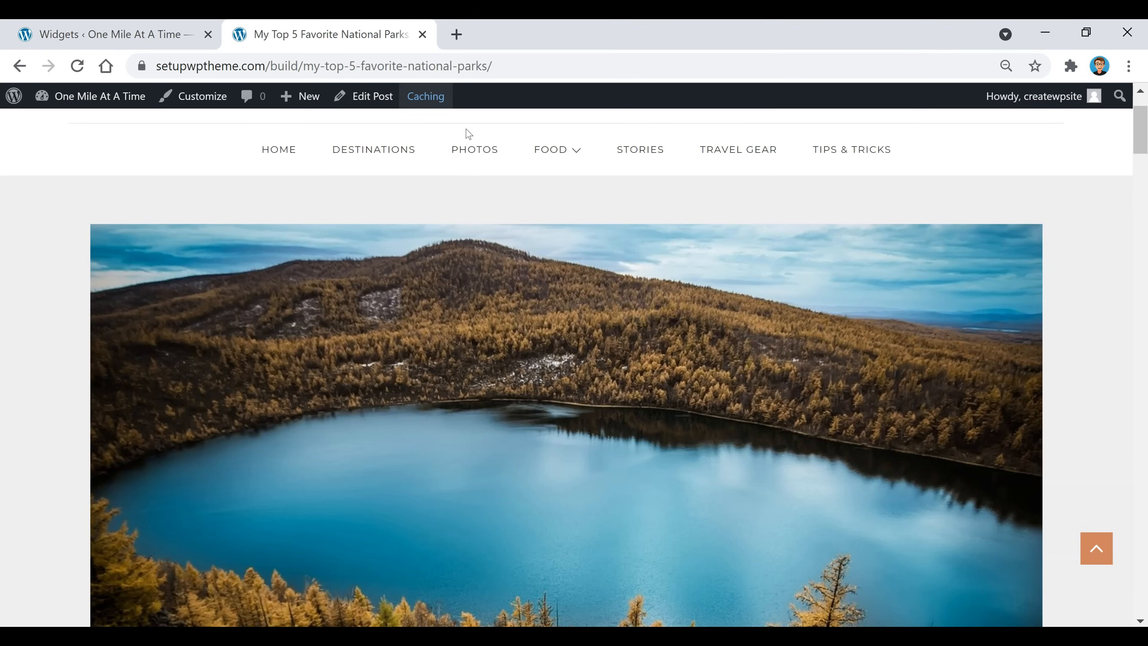
pyautogui.scroll(-6, 651, 358)
pyautogui.scroll(-2, 869, 427)
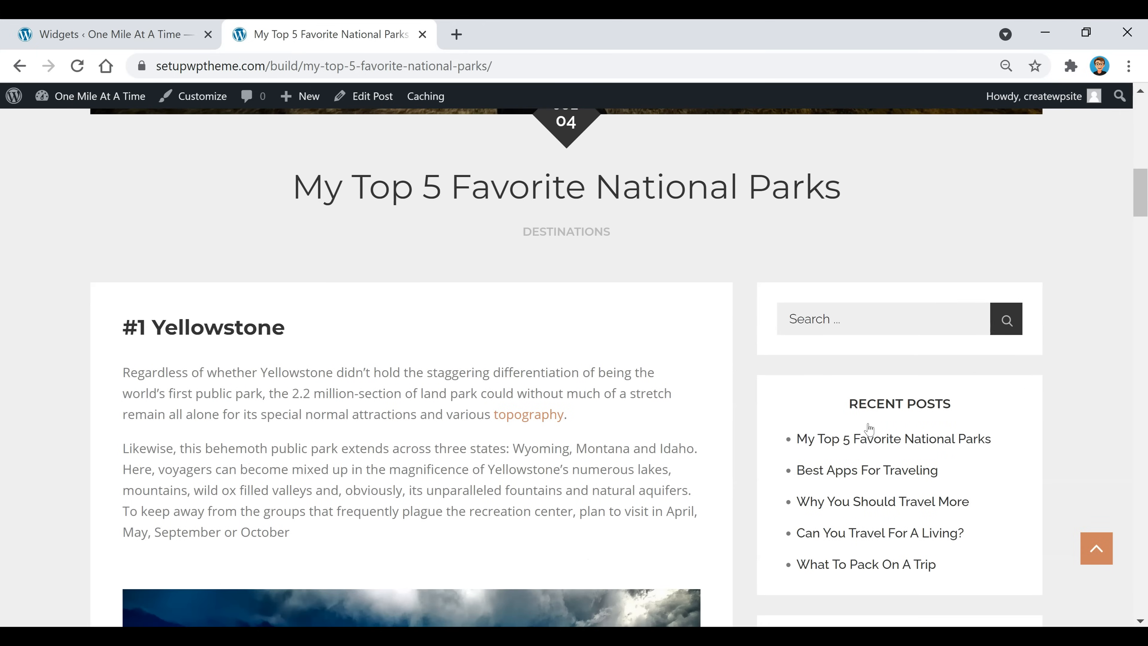
pyautogui.click(77, 66)
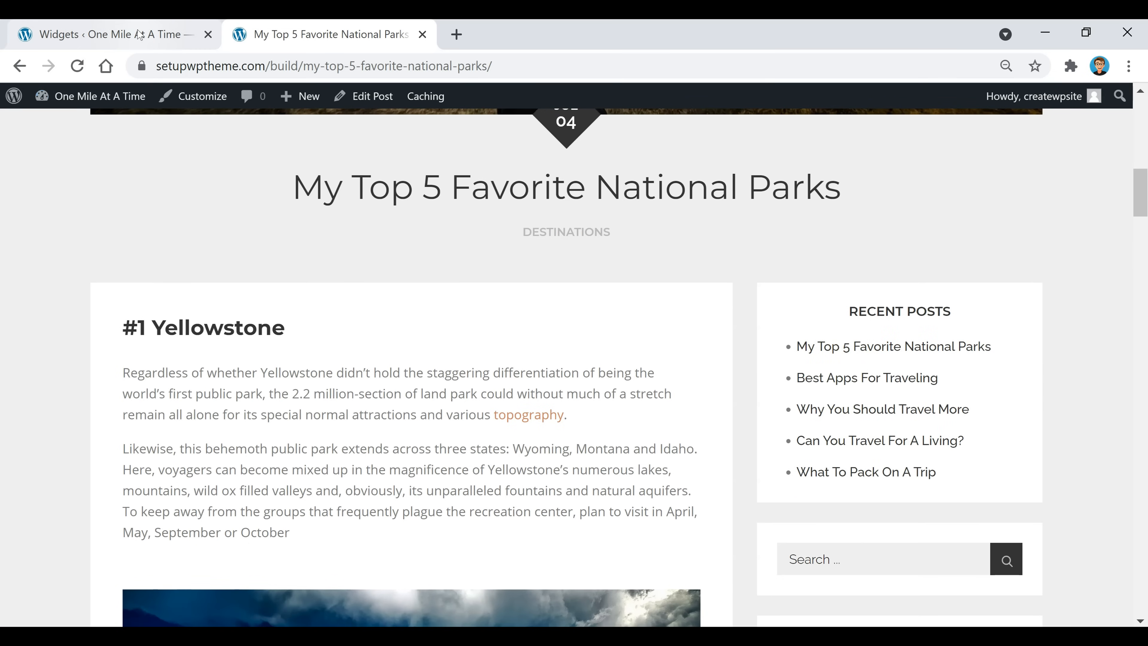
# Compare the Primary Sidebar's widget list with the Archives, Categories and Meta sections displayed beside the national parks post.
pyautogui.click(146, 37)
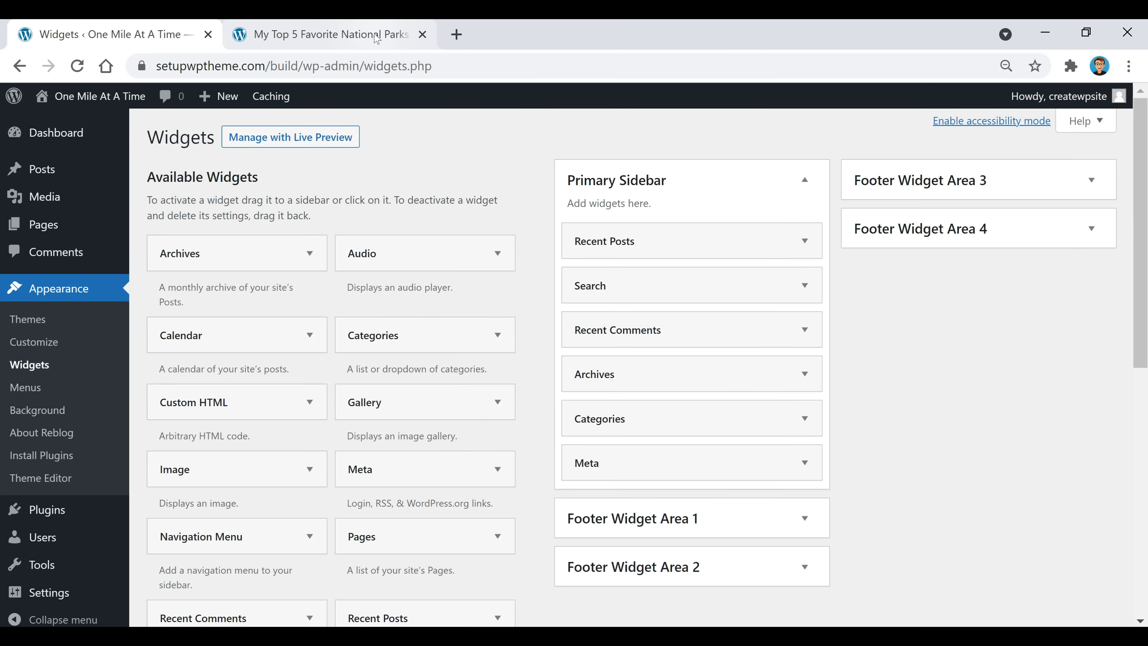
pyautogui.click(387, 39)
pyautogui.scroll(-10, 880, 337)
pyautogui.scroll(-2, 882, 343)
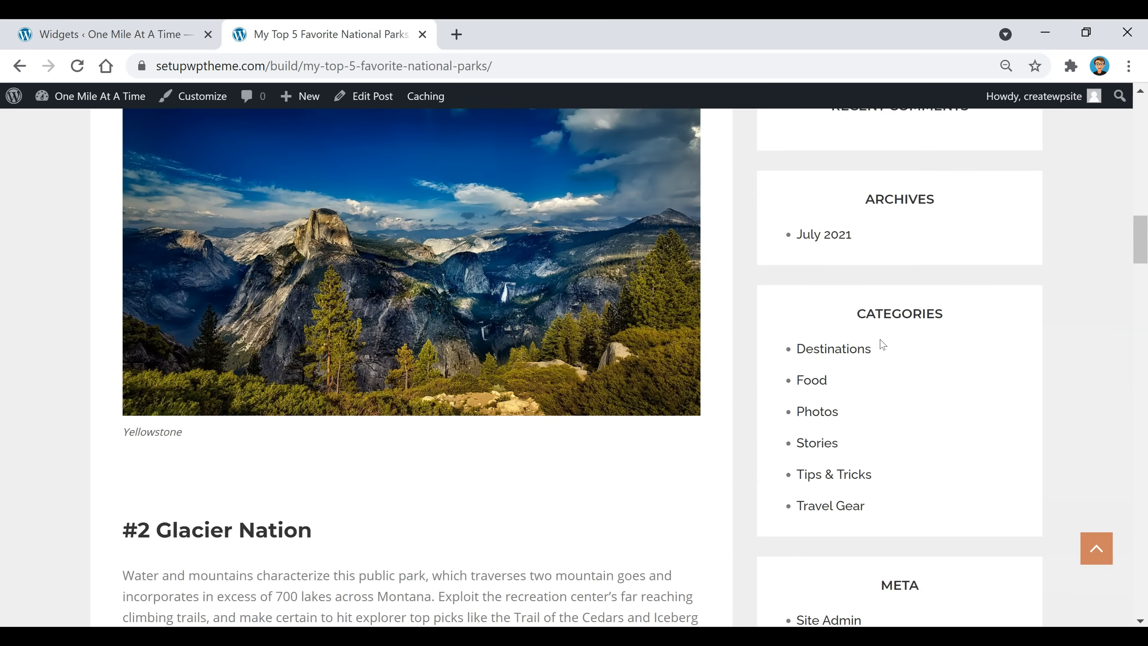
pyautogui.scroll(-2, 861, 316)
pyautogui.scroll(1, 824, 205)
pyautogui.scroll(1, 824, 206)
pyautogui.scroll(-7, 1003, 263)
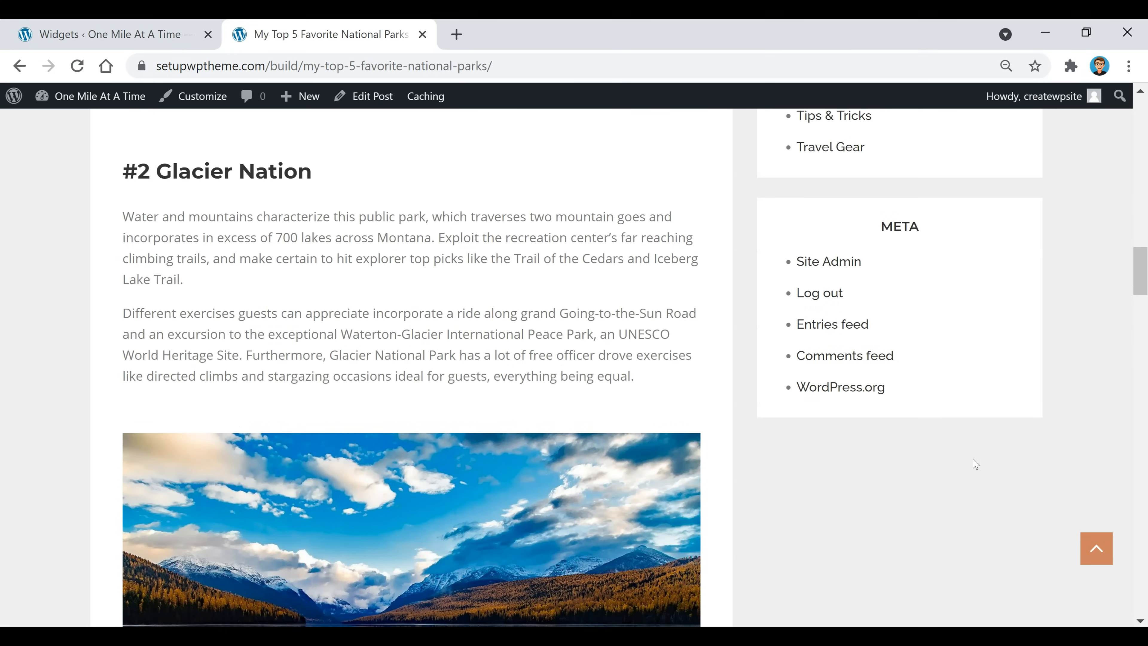
pyautogui.scroll(20, 974, 464)
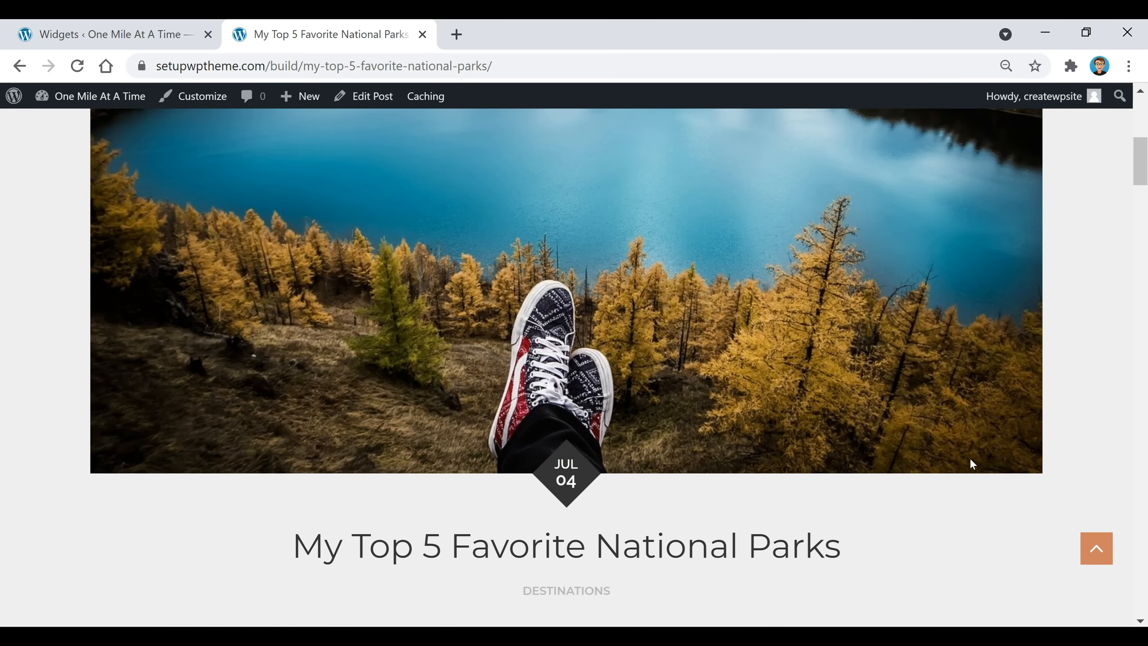
# Delete the Archives and Meta widgets from the Primary Sidebar.
pyautogui.click(151, 29)
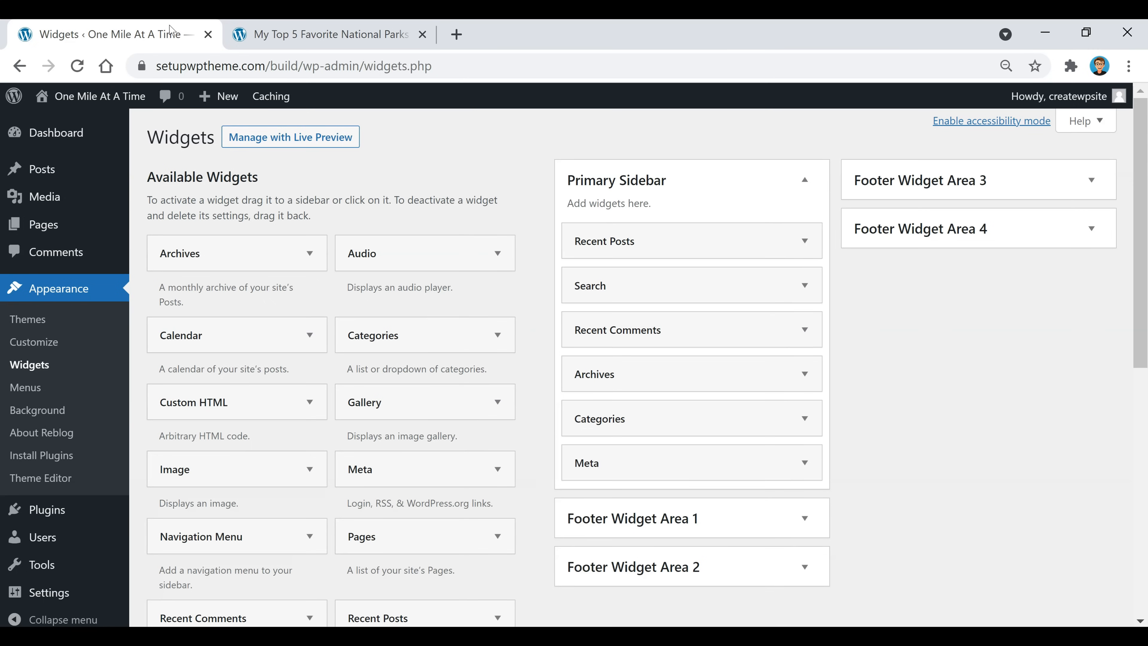
pyautogui.click(730, 382)
pyautogui.click(584, 509)
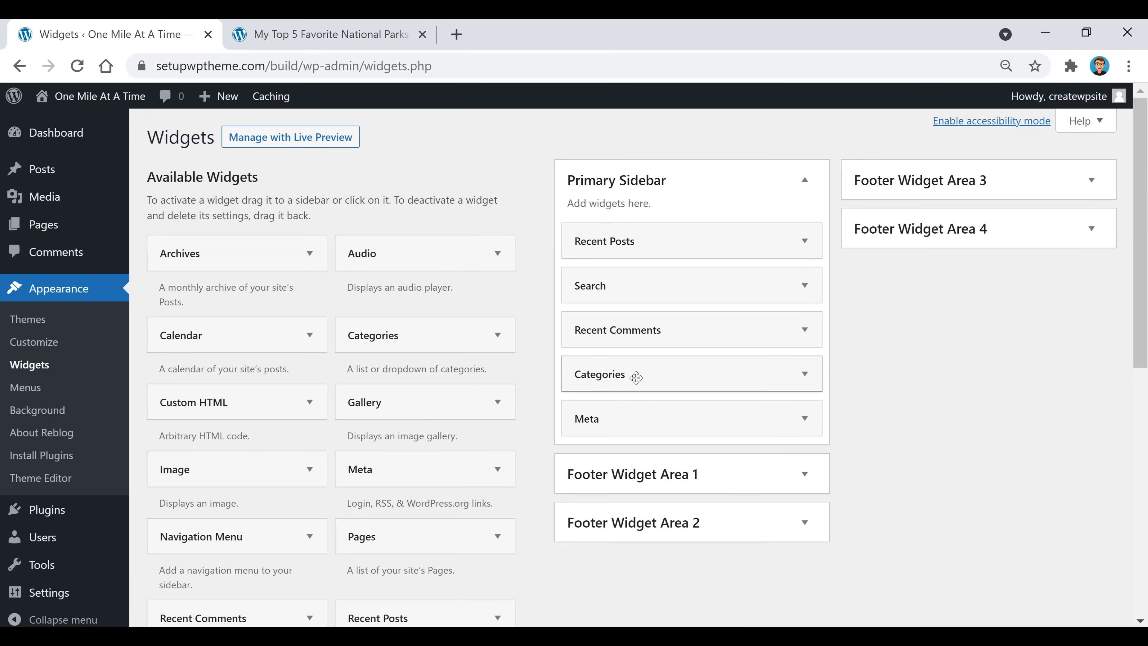
pyautogui.click(649, 419)
pyautogui.click(596, 510)
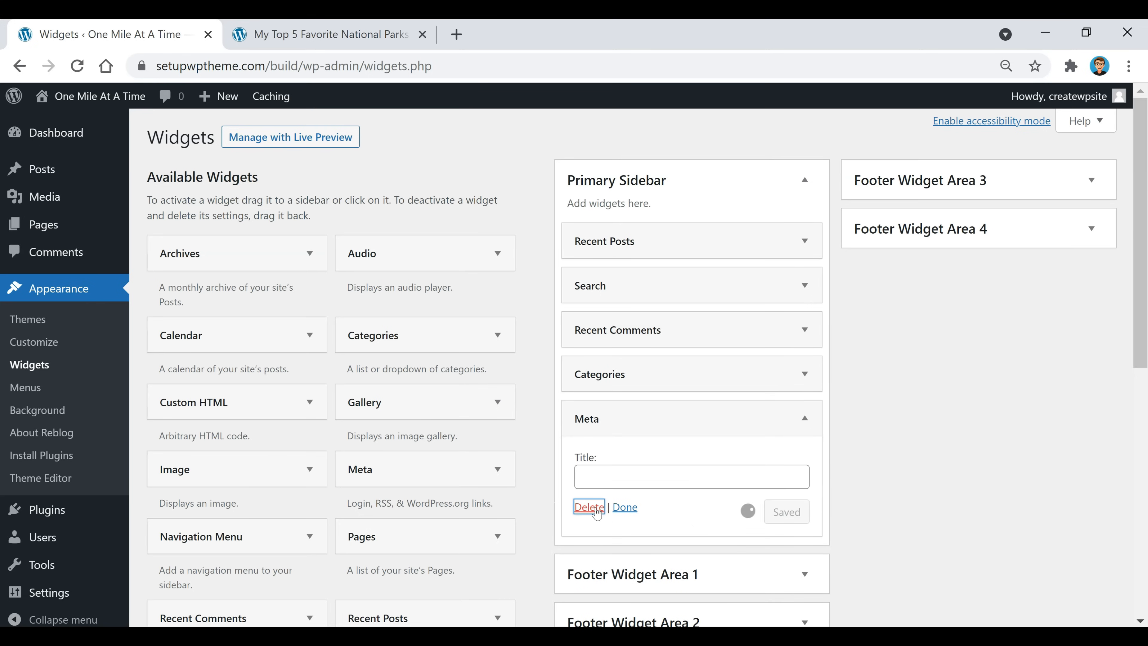
# Move the Search widget back above Recent Posts in the Primary Sidebar and look over the available widgets.
pyautogui.moveTo(623, 287); pyautogui.dragTo(622, 245)
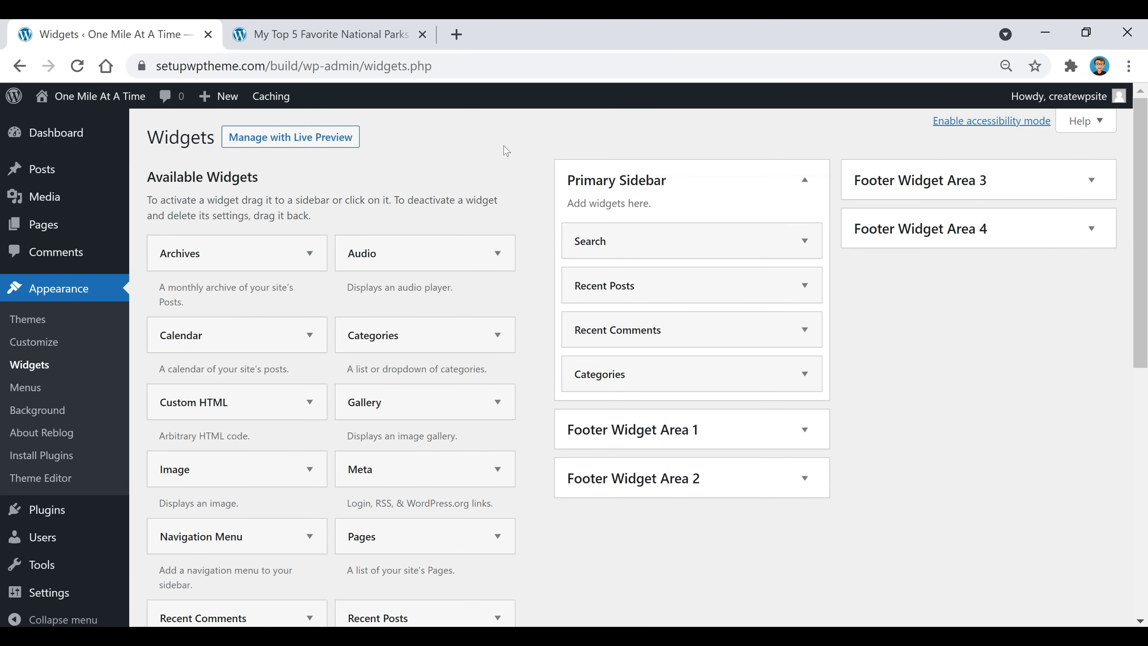
pyautogui.scroll(-2, 495, 149)
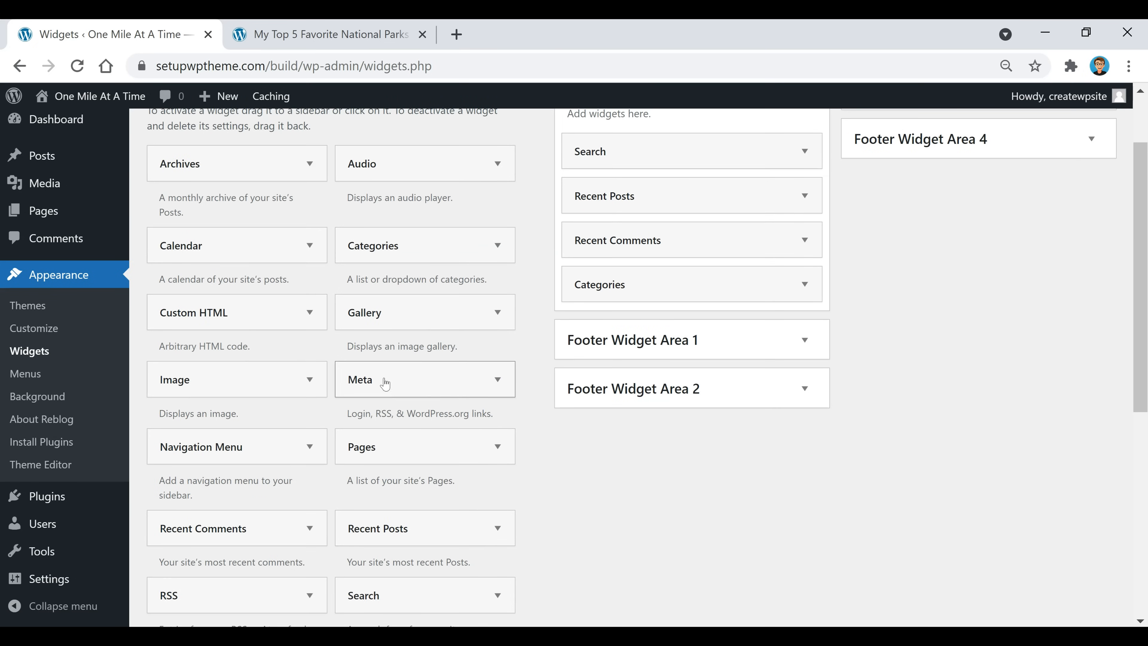
pyautogui.scroll(2, 357, 466)
# Add an Image widget between Search and Recent Posts in the Primary Sidebar, using the Expedia hotel ad from the media library.
pyautogui.scroll(-5, 307, 325)
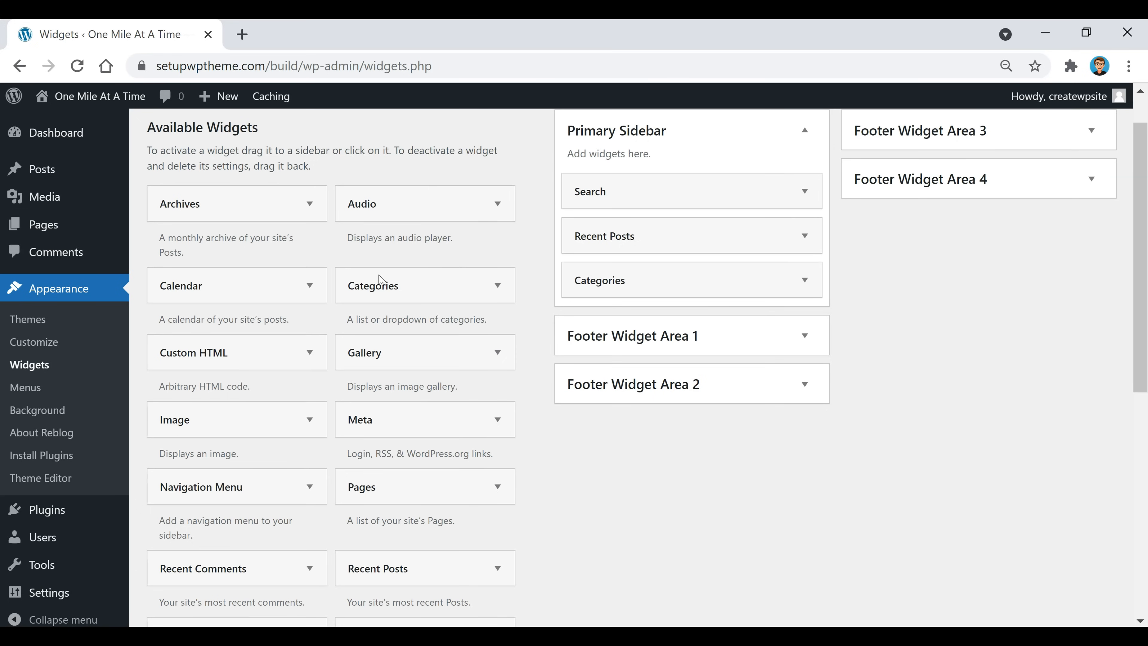
pyautogui.moveTo(199, 419); pyautogui.dragTo(617, 236)
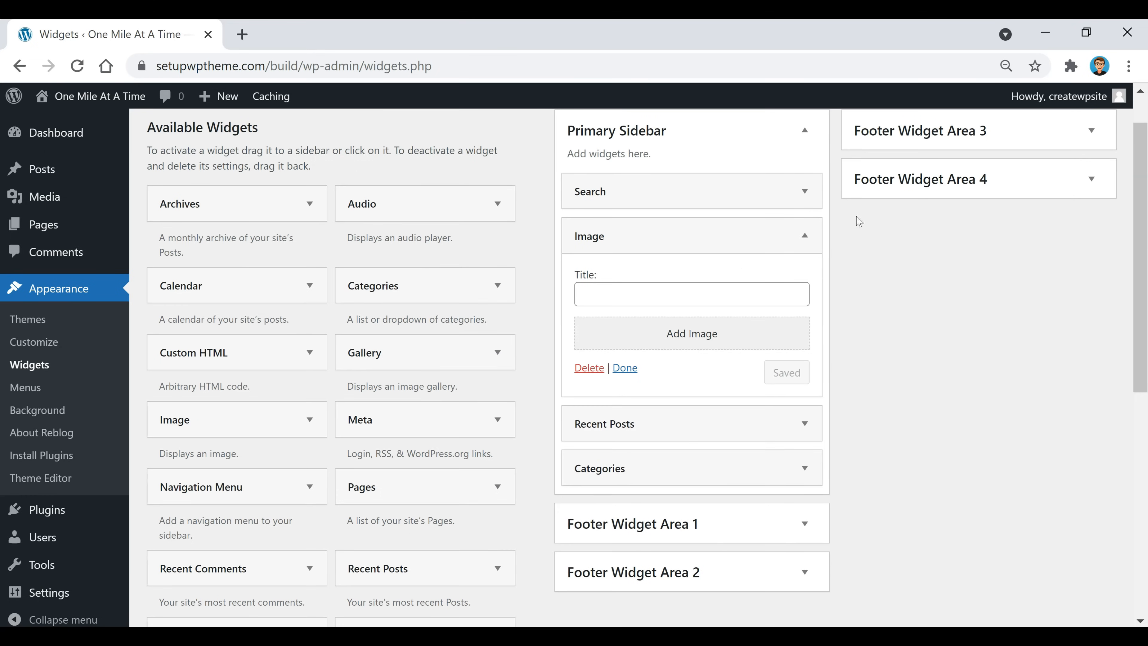
pyautogui.click(701, 333)
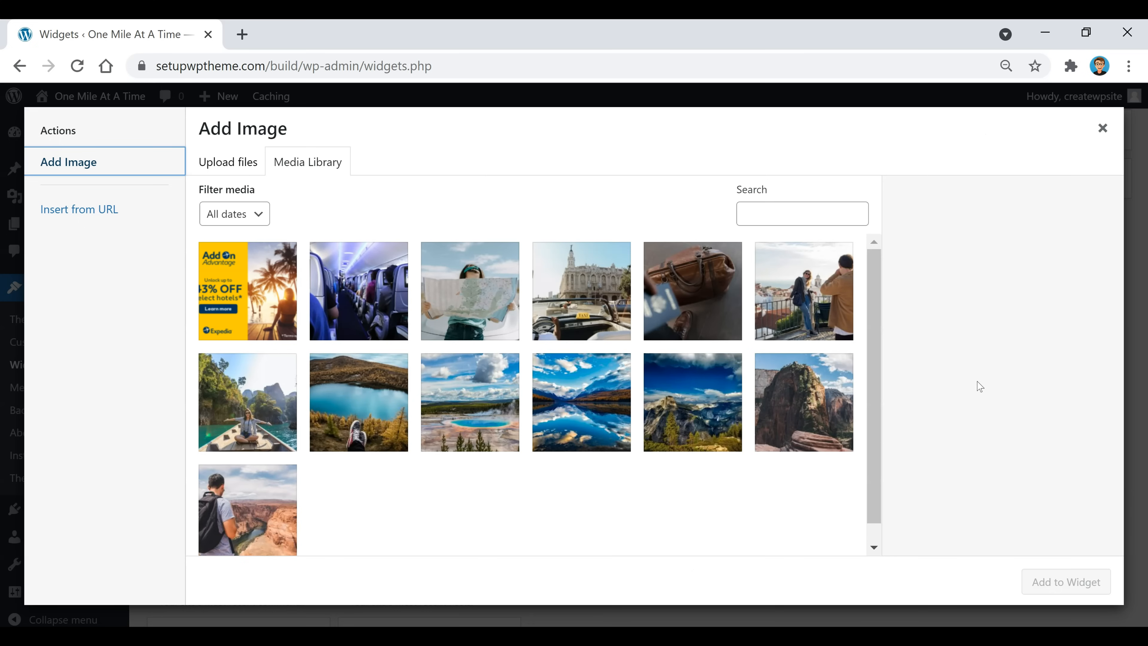
pyautogui.click(259, 320)
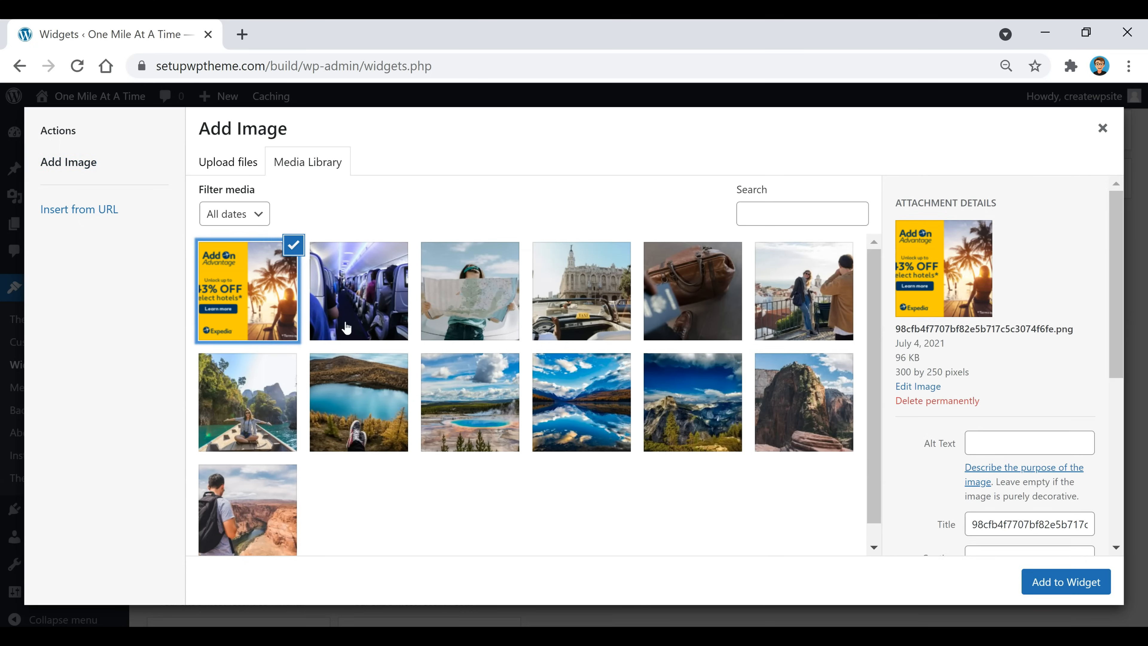
pyautogui.click(1059, 588)
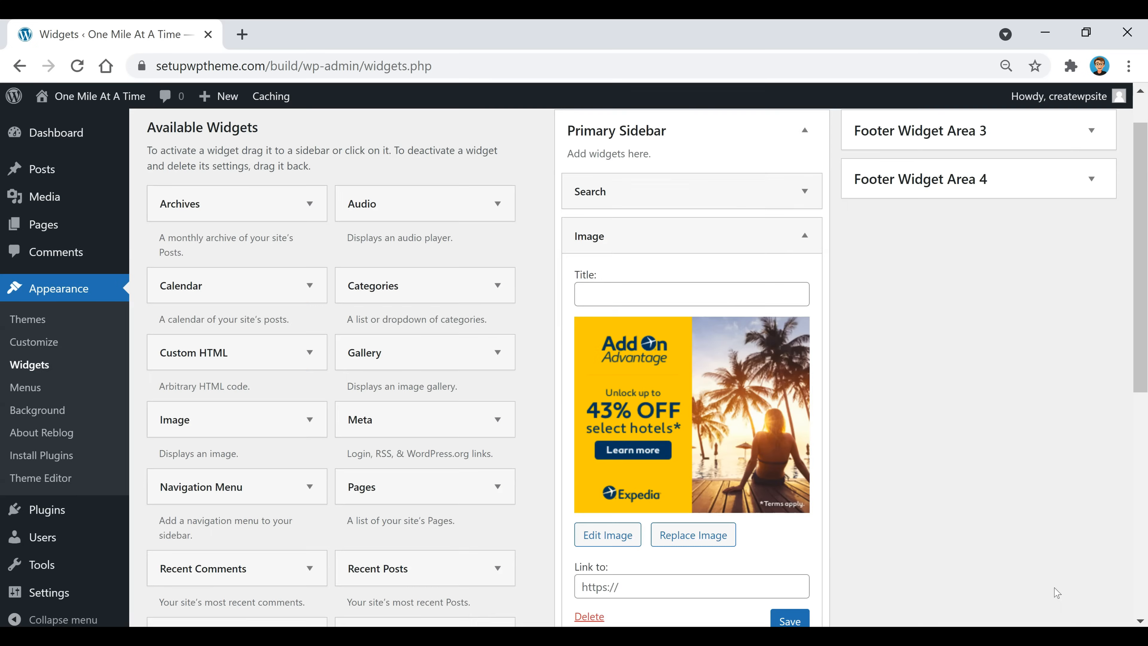
pyautogui.moveTo(43, 233)
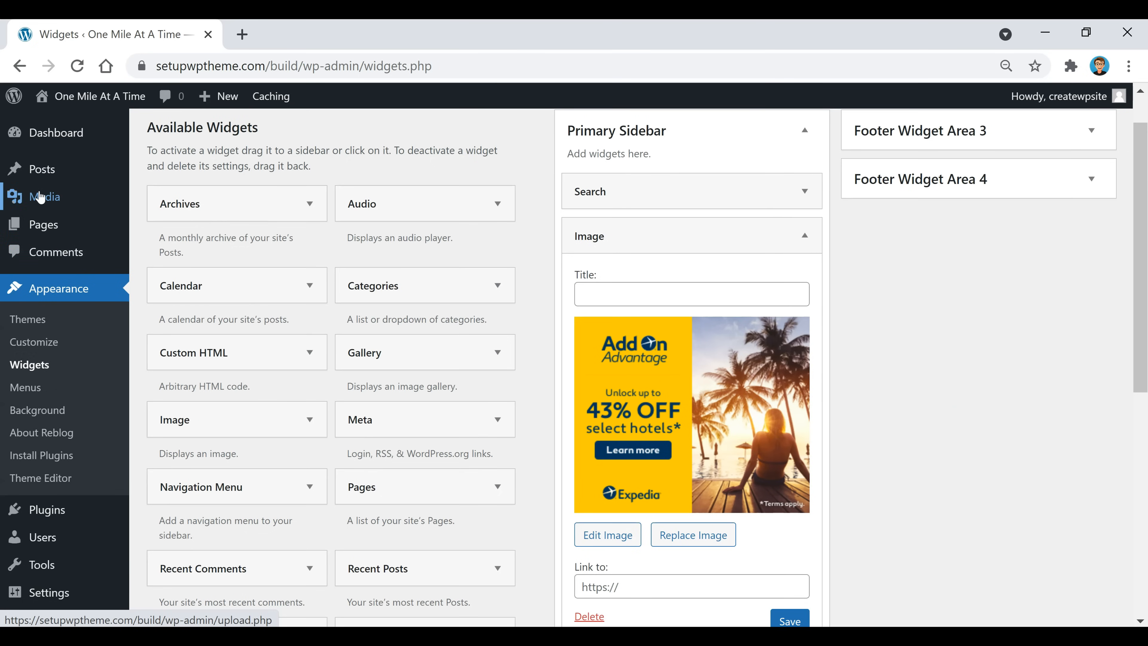
pyautogui.moveTo(87, 200)
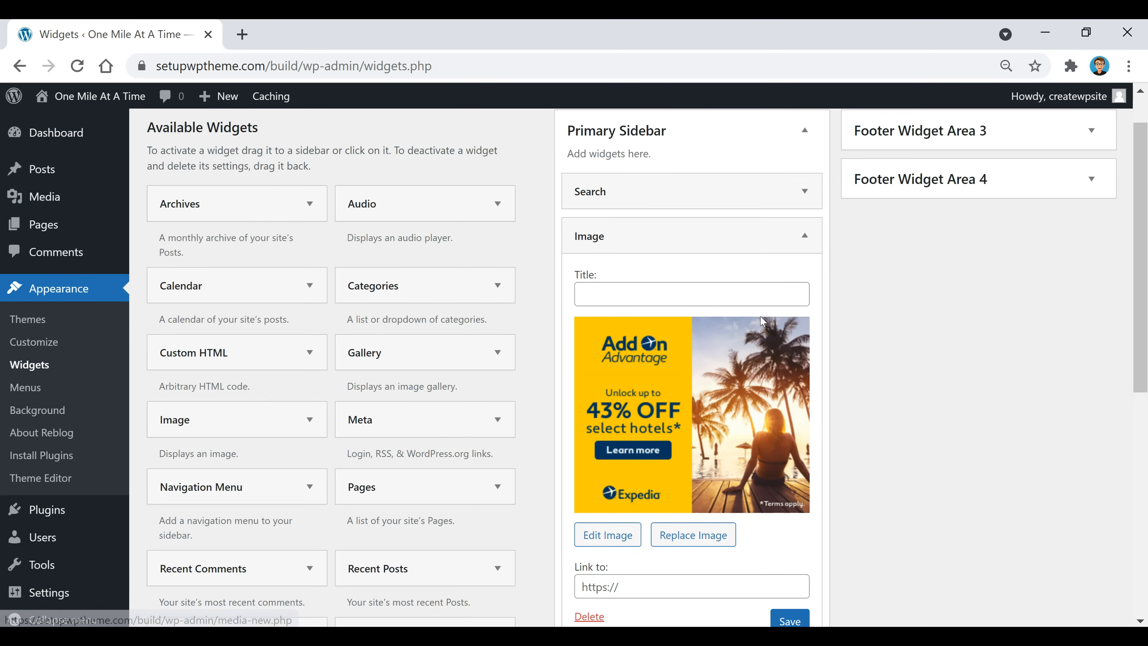
pyautogui.scroll(-2, 879, 356)
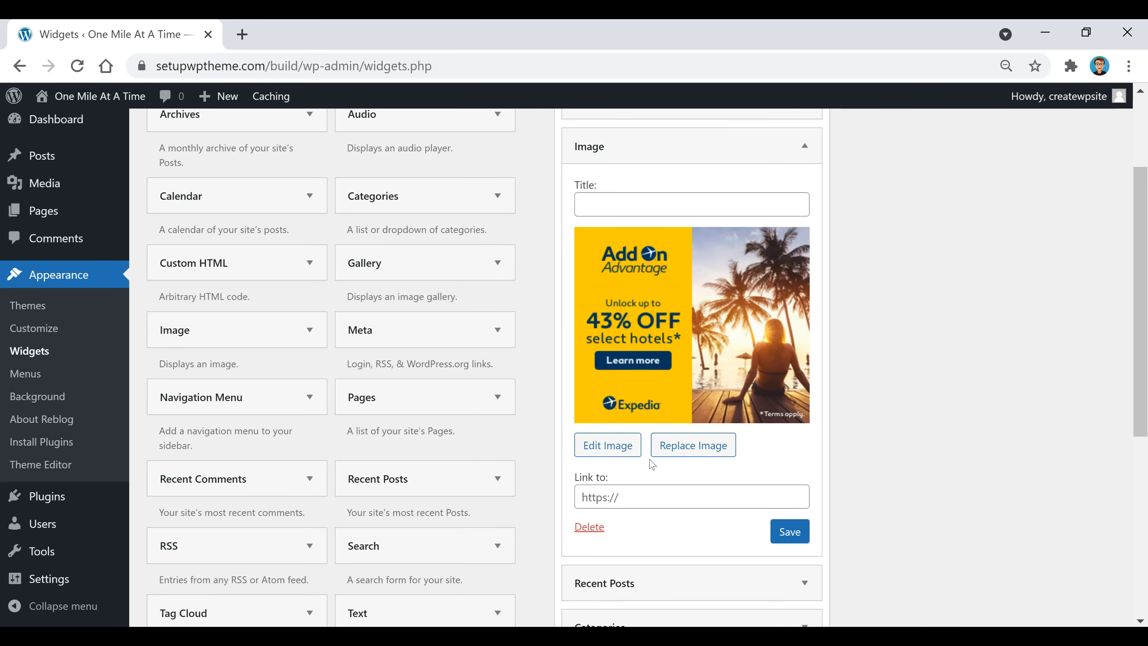
pyautogui.click(631, 497)
pyautogui.write('https://www.expedia.com/Hotels')
pyautogui.click(797, 544)
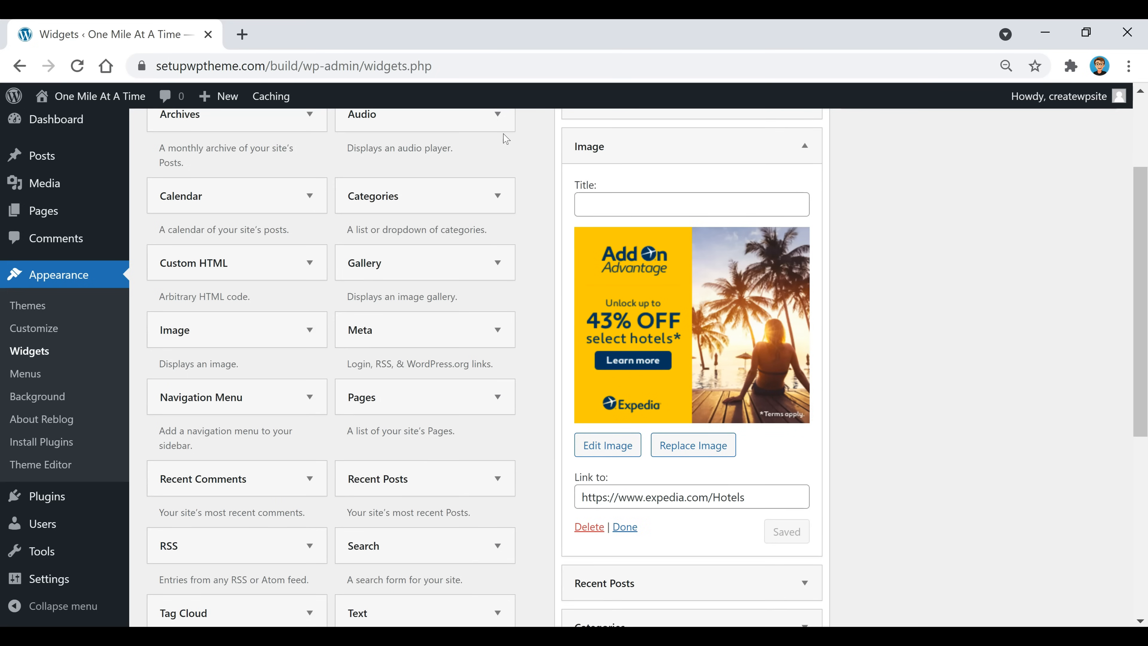
# Check the ad in the national parks post's sidebar on the live site, test its link, and return to the Widgets settings.
pyautogui.rightClick(67, 99)
pyautogui.click(119, 115)
pyautogui.click(298, 44)
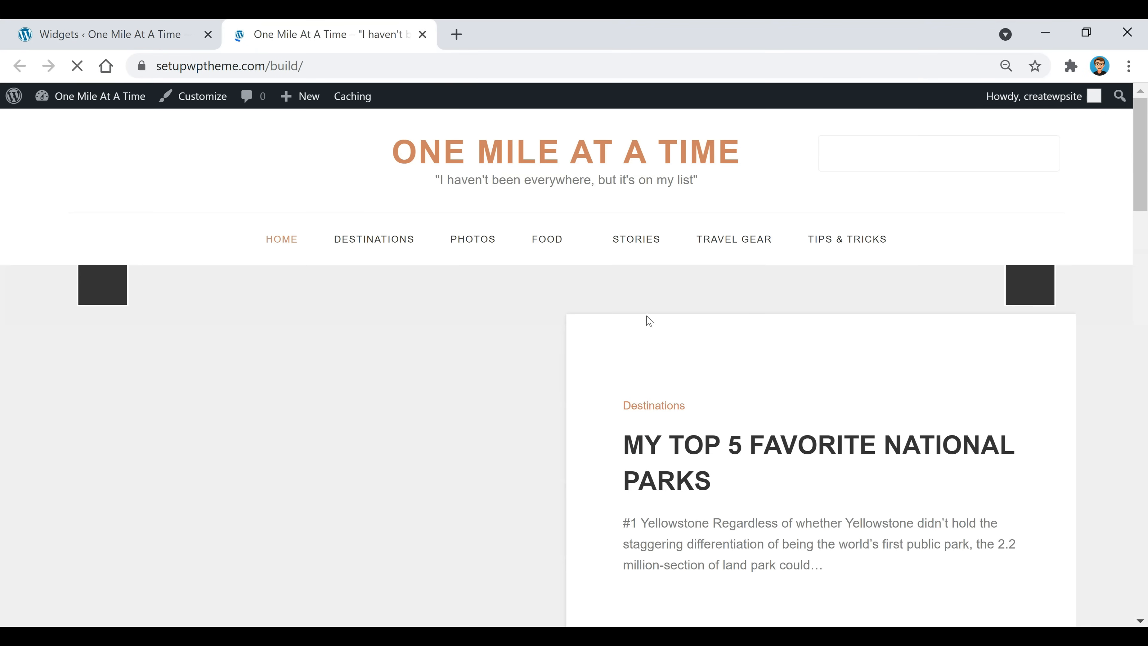
pyautogui.click(748, 452)
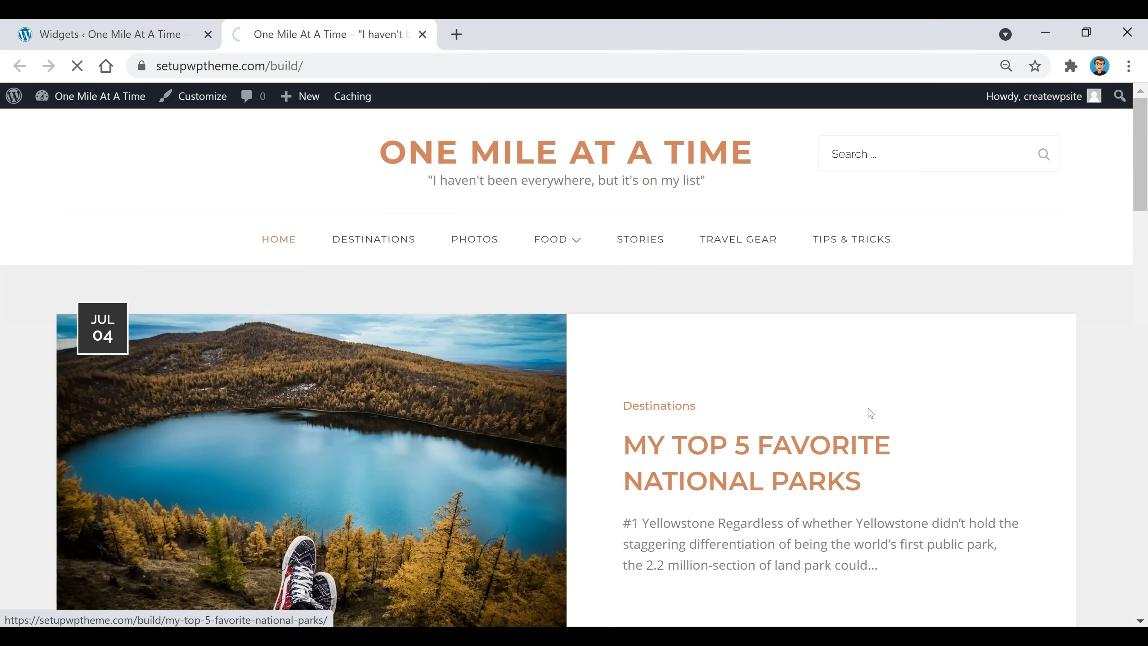
pyautogui.scroll(-8, 946, 280)
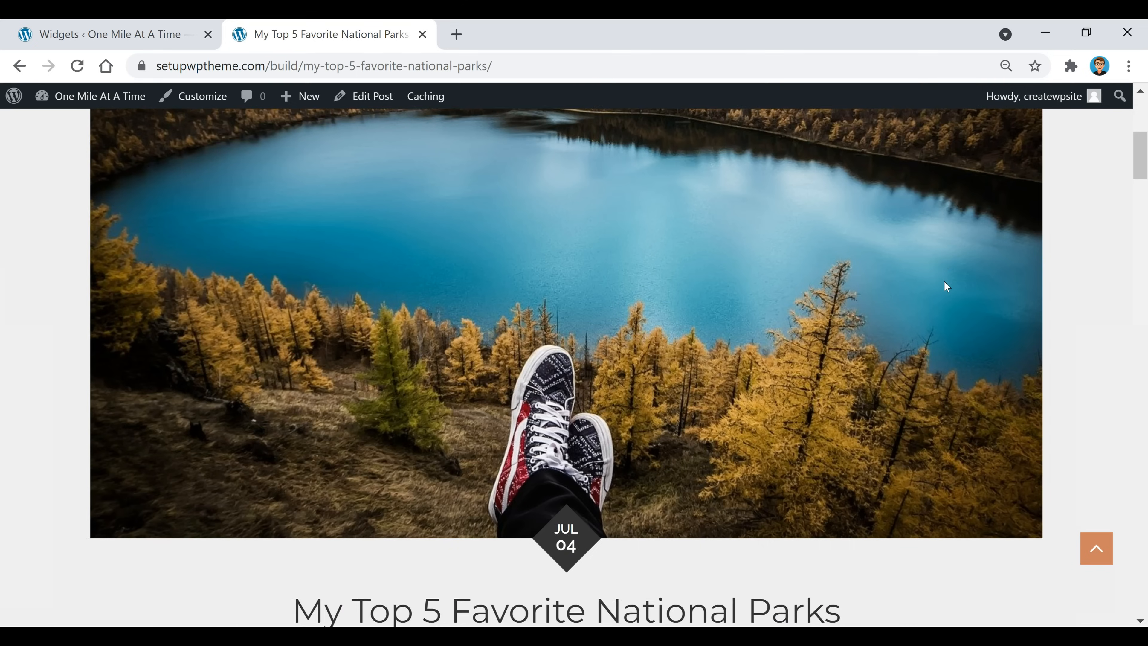
pyautogui.scroll(-10, 945, 282)
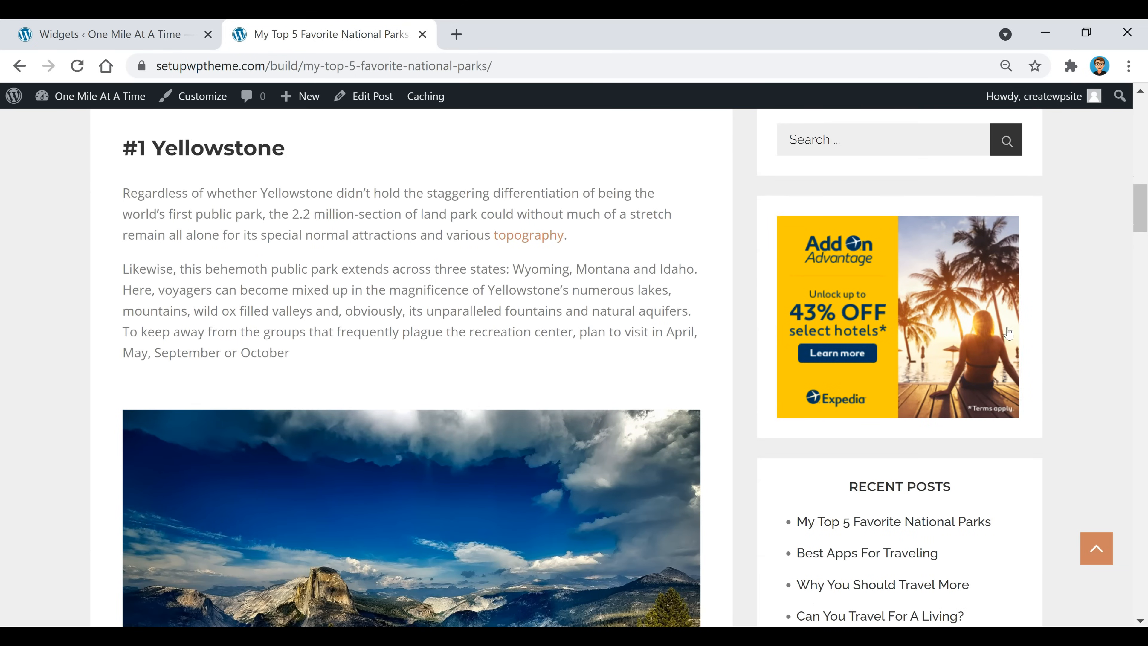
pyautogui.click(910, 292)
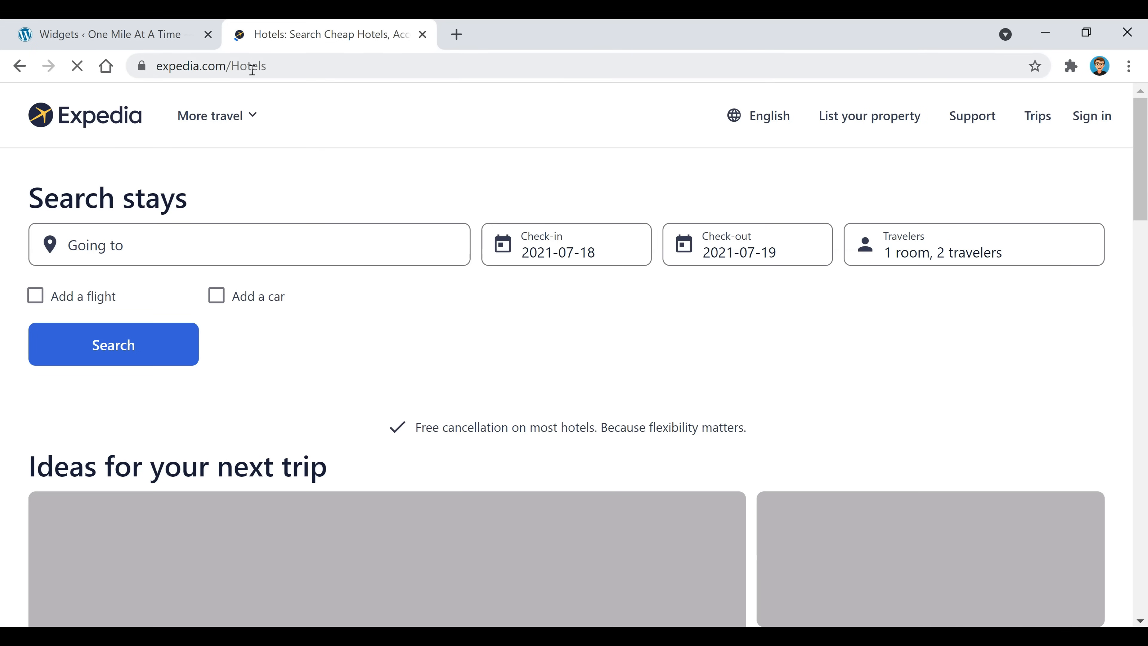
pyautogui.click(137, 37)
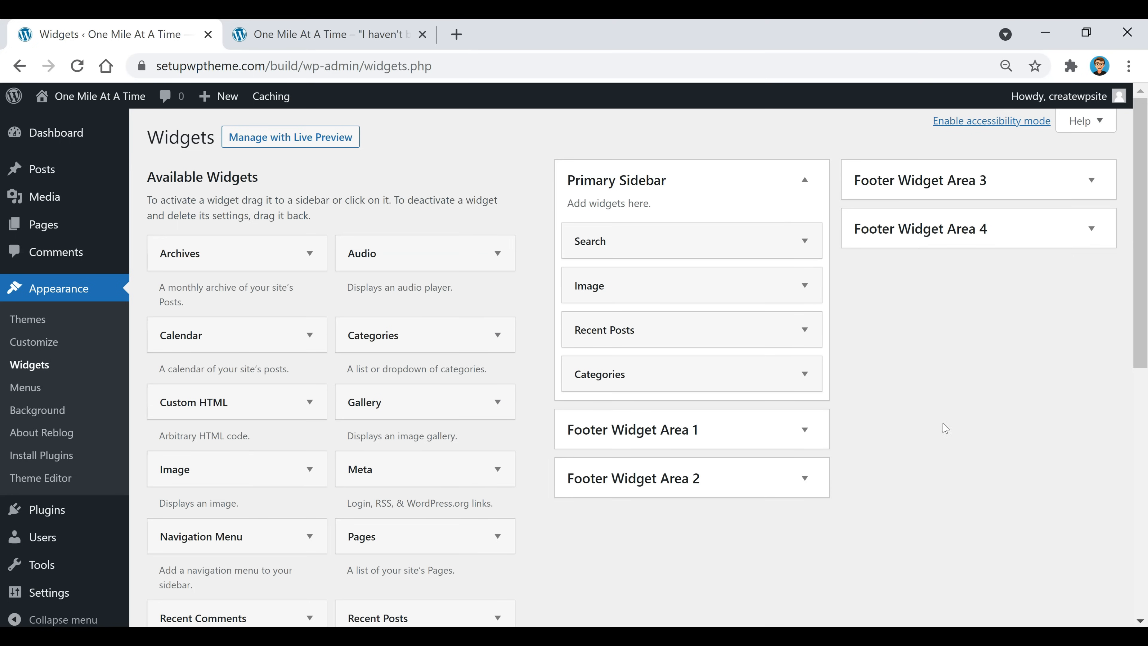
# Open the theme customizer from the live site and review the header's Site Identity settings.
pyautogui.click(345, 44)
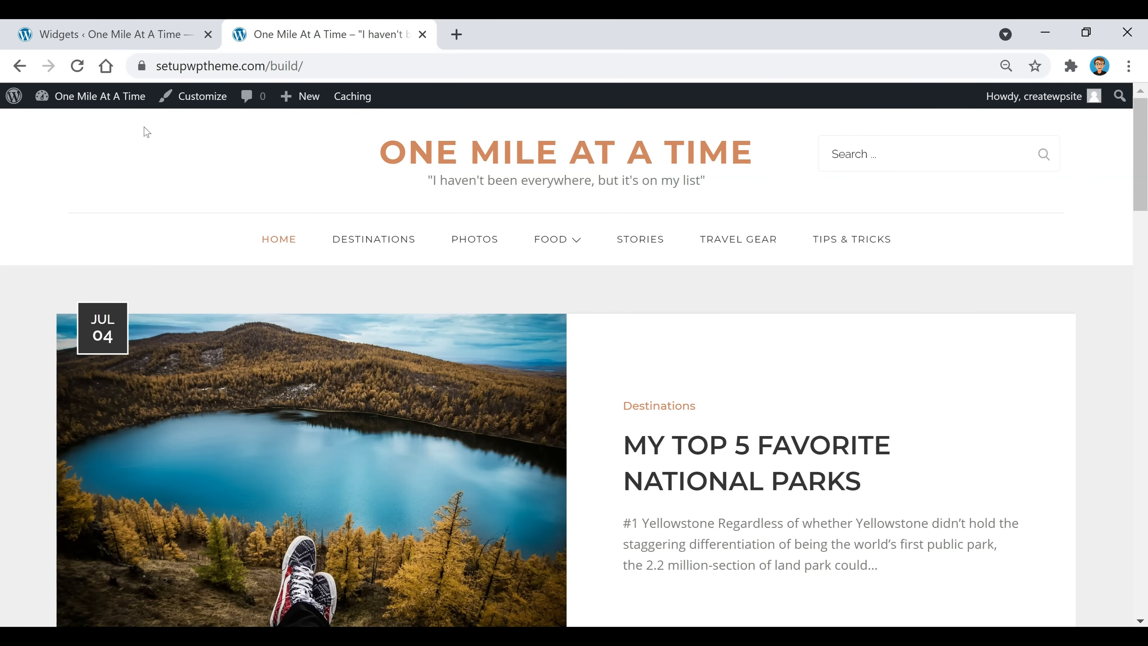
pyautogui.click(197, 103)
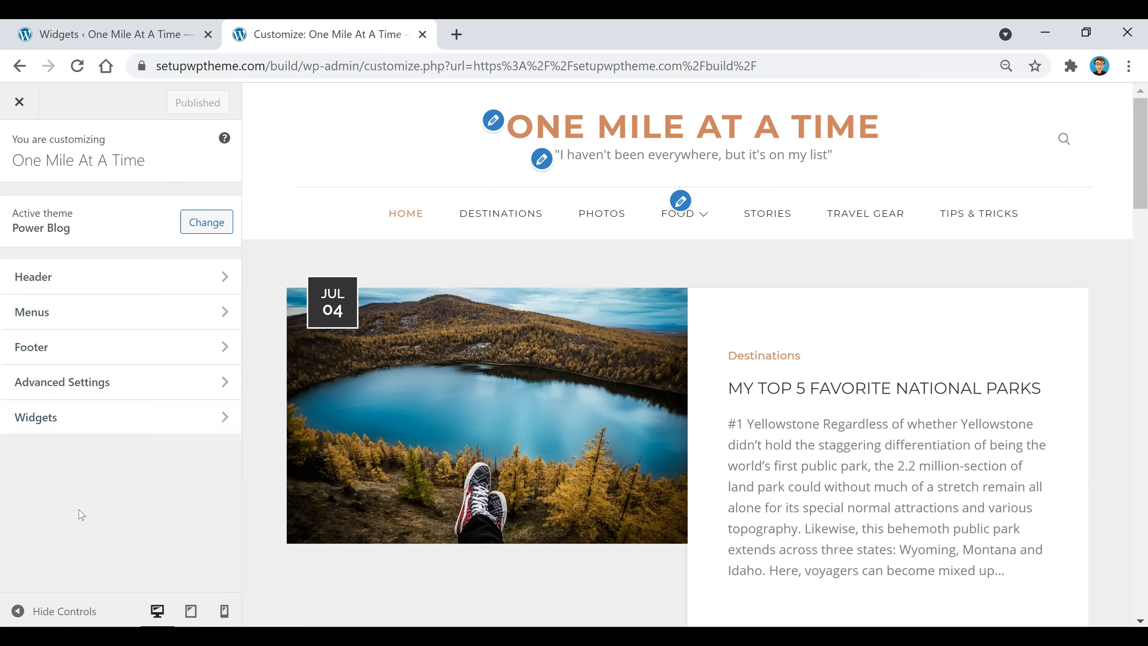
pyautogui.click(91, 277)
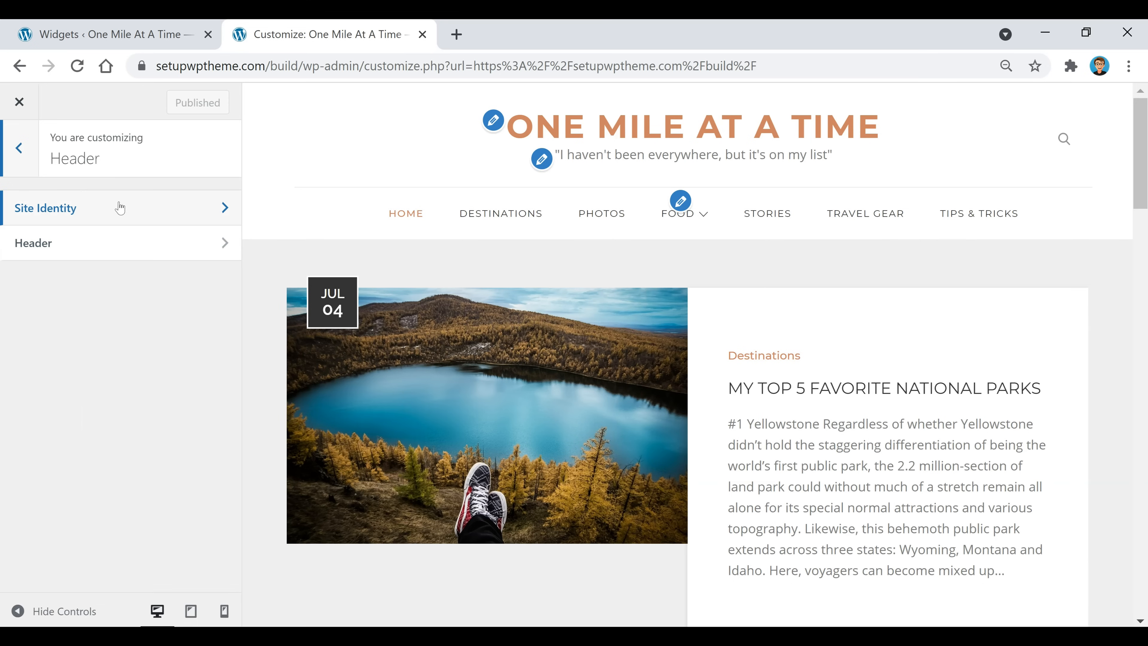
pyautogui.click(85, 211)
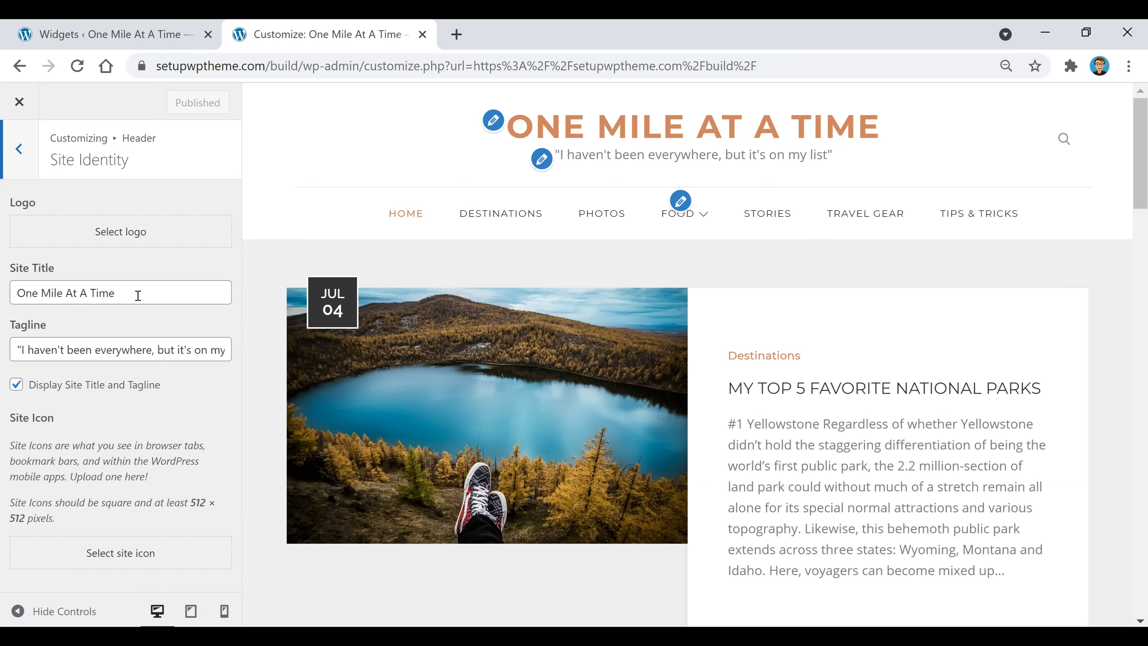
pyautogui.click(20, 149)
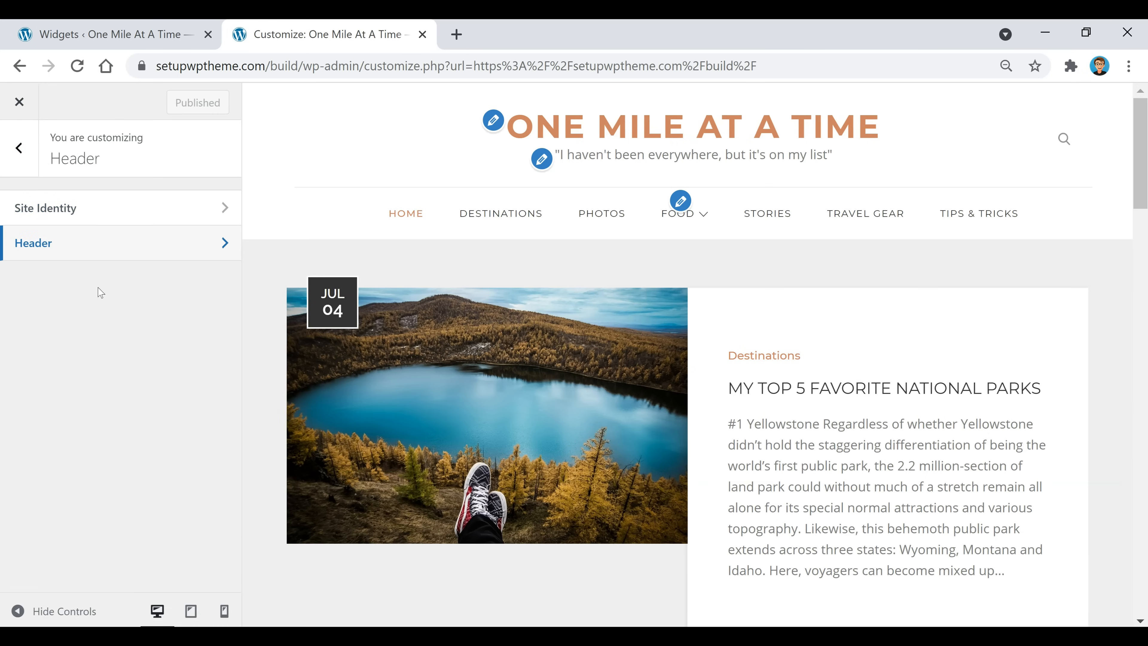
# Disable the search option in the theme's header settings, enable it again, and leave the header settings.
pyautogui.click(140, 240)
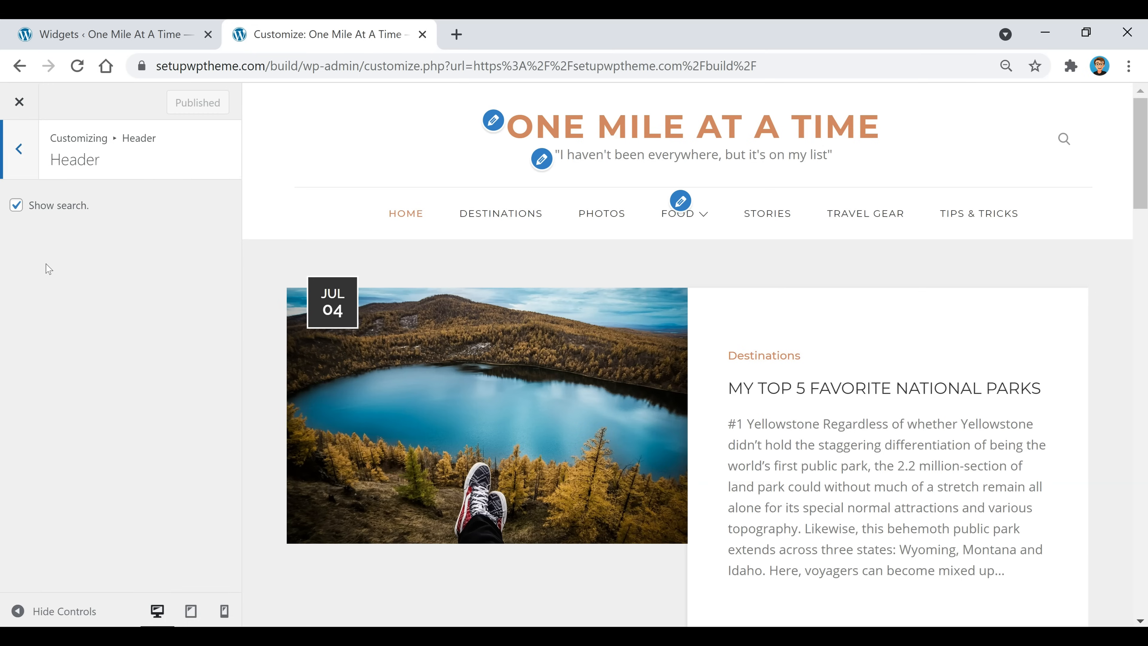
pyautogui.click(16, 206)
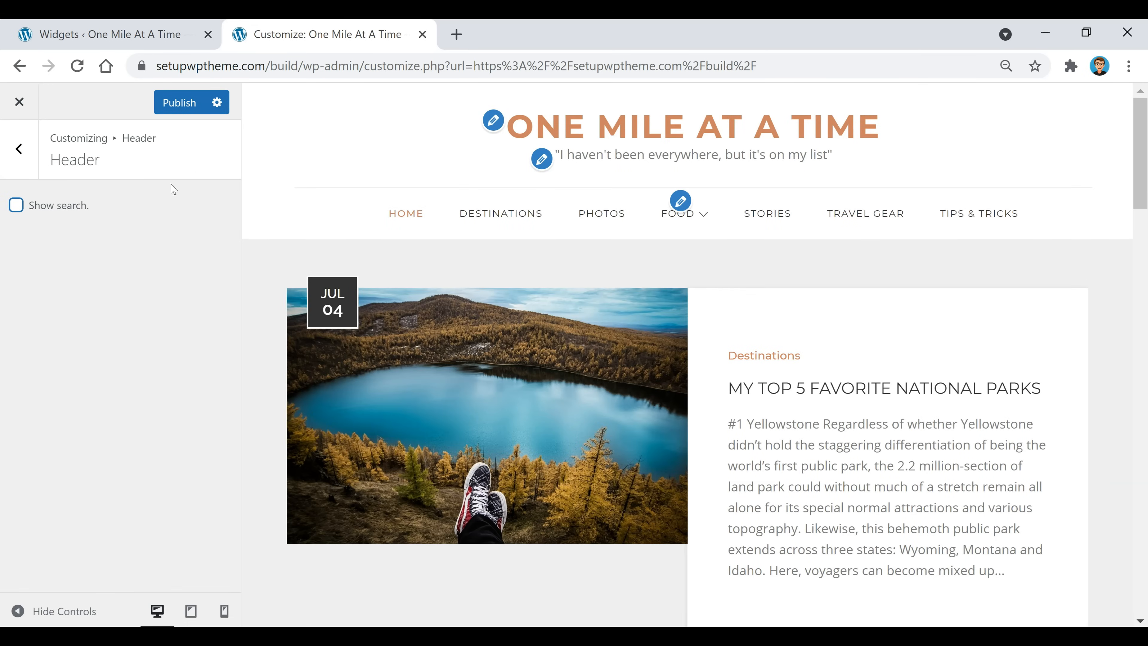
pyautogui.click(16, 205)
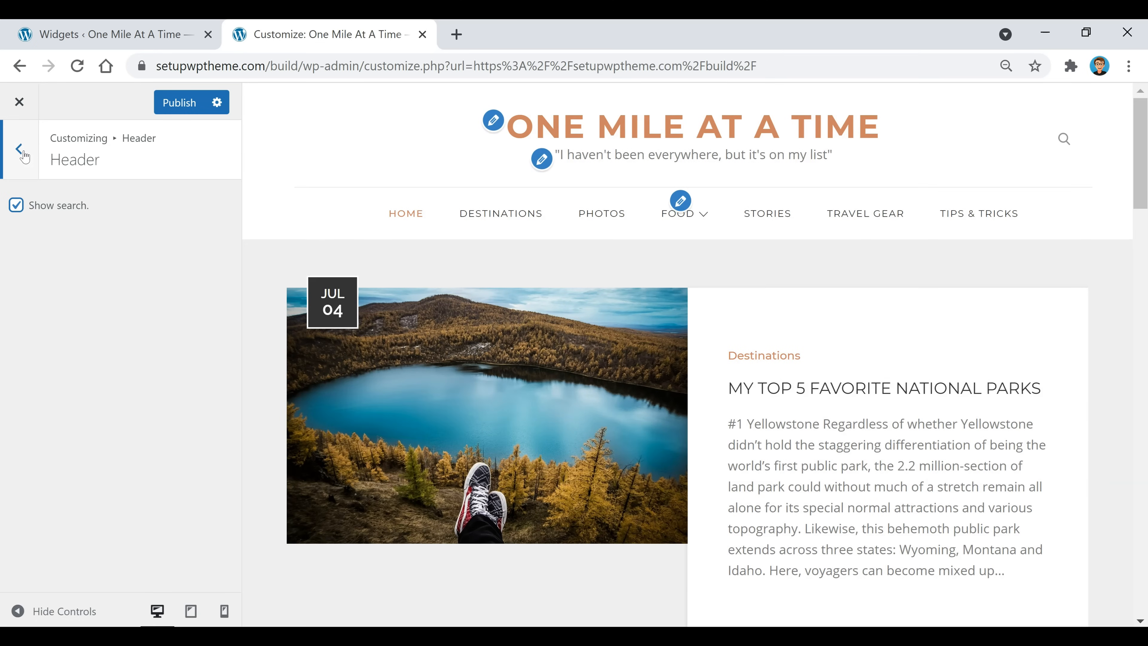
pyautogui.click(24, 154)
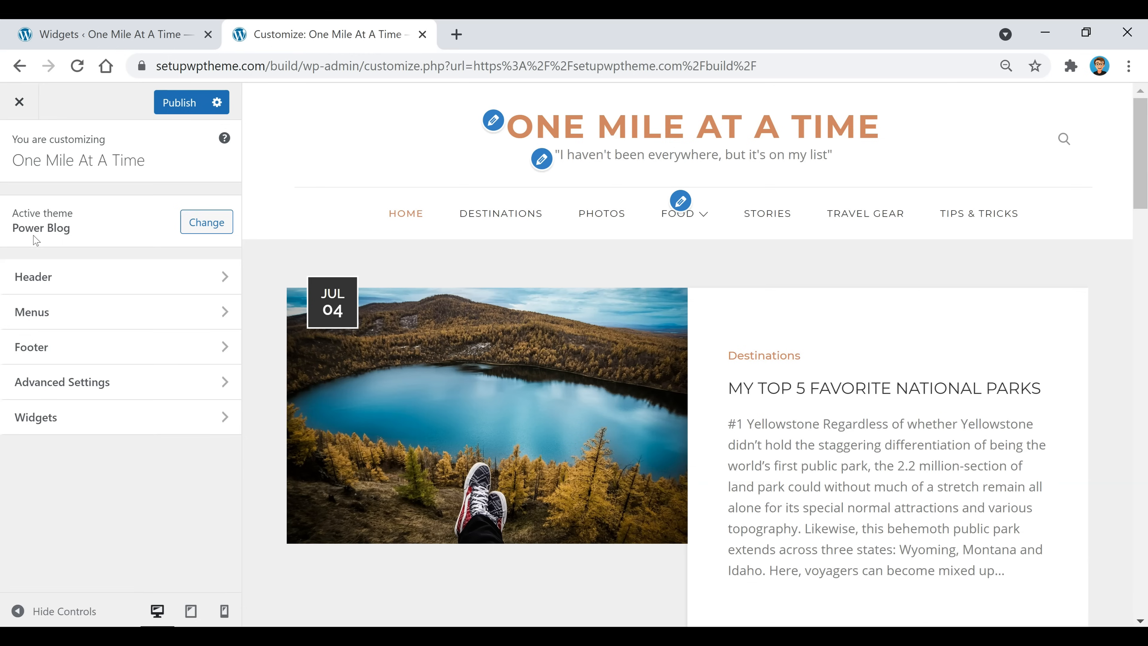
# Review the advanced color settings, including the color picker for the site background.
pyautogui.click(106, 389)
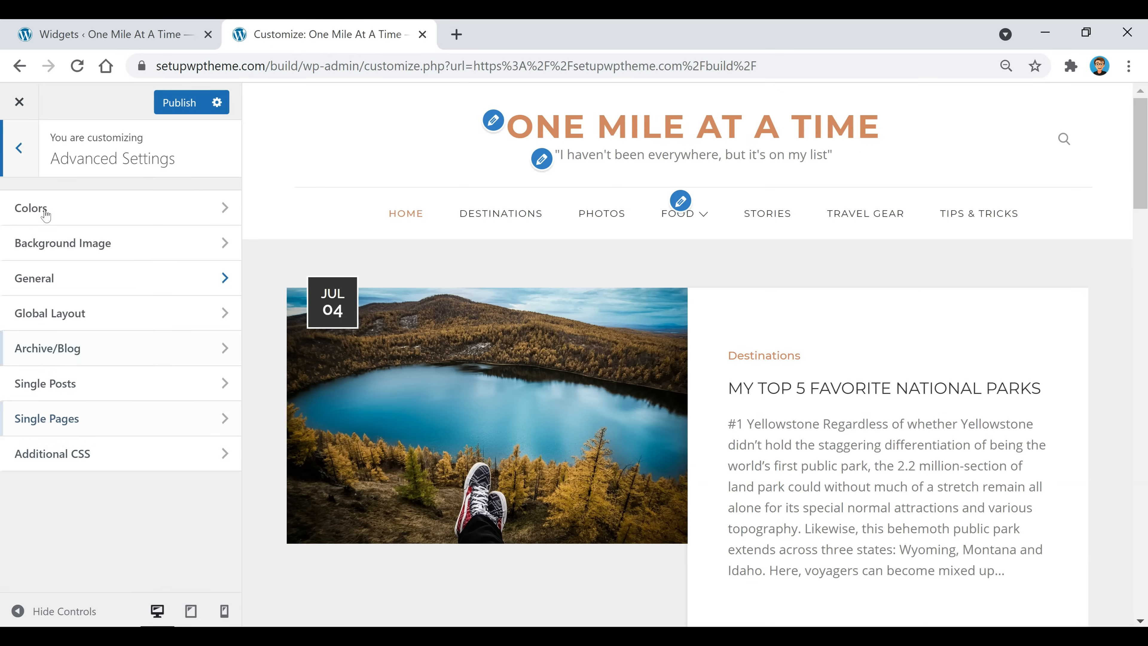
pyautogui.click(133, 216)
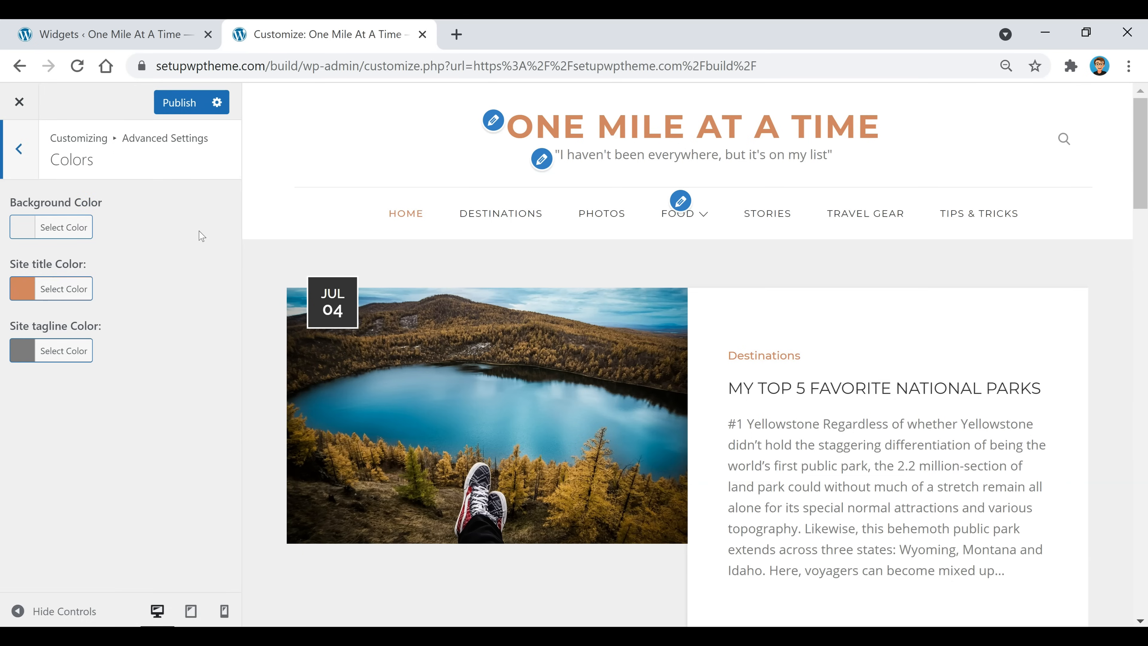
pyautogui.click(64, 231)
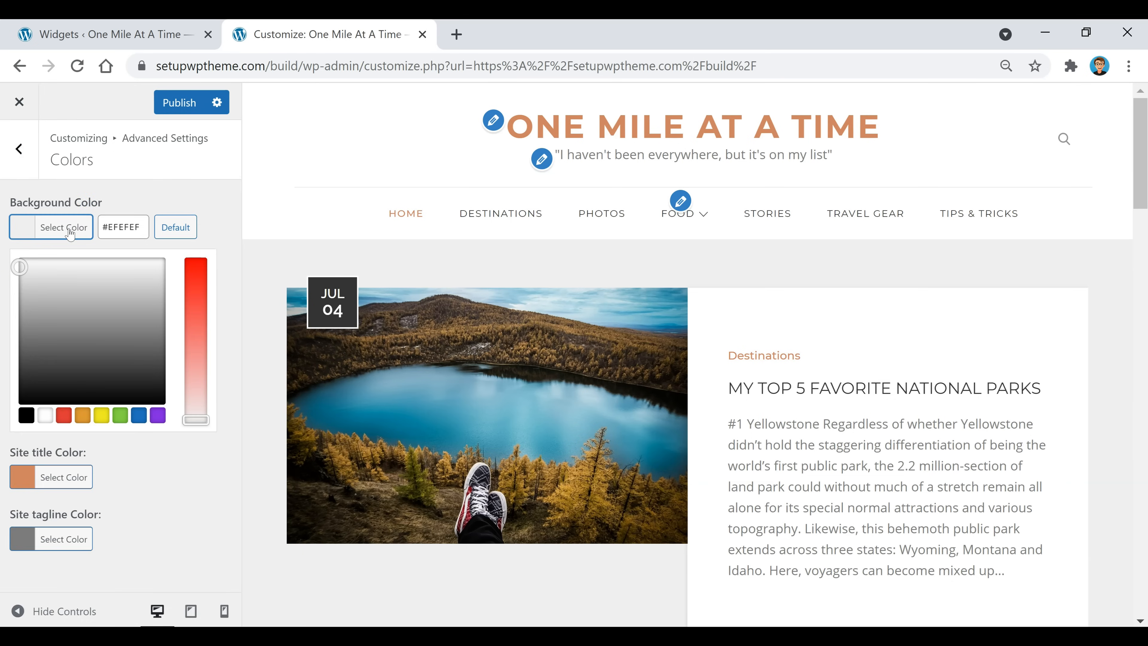
pyautogui.click(213, 200)
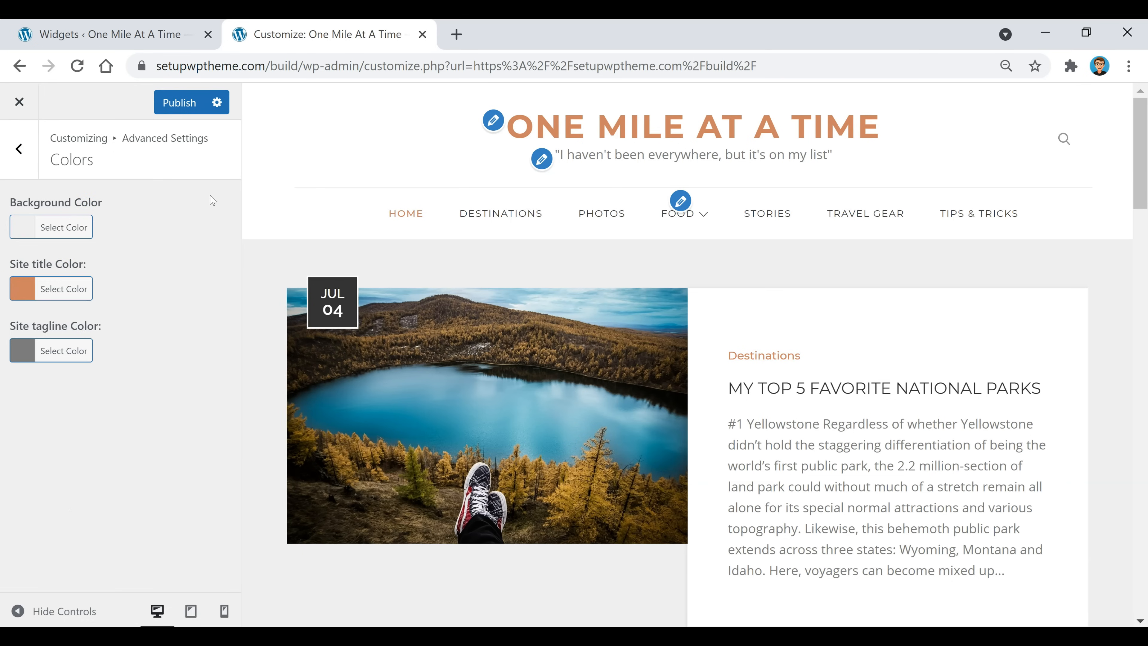
pyautogui.click(76, 225)
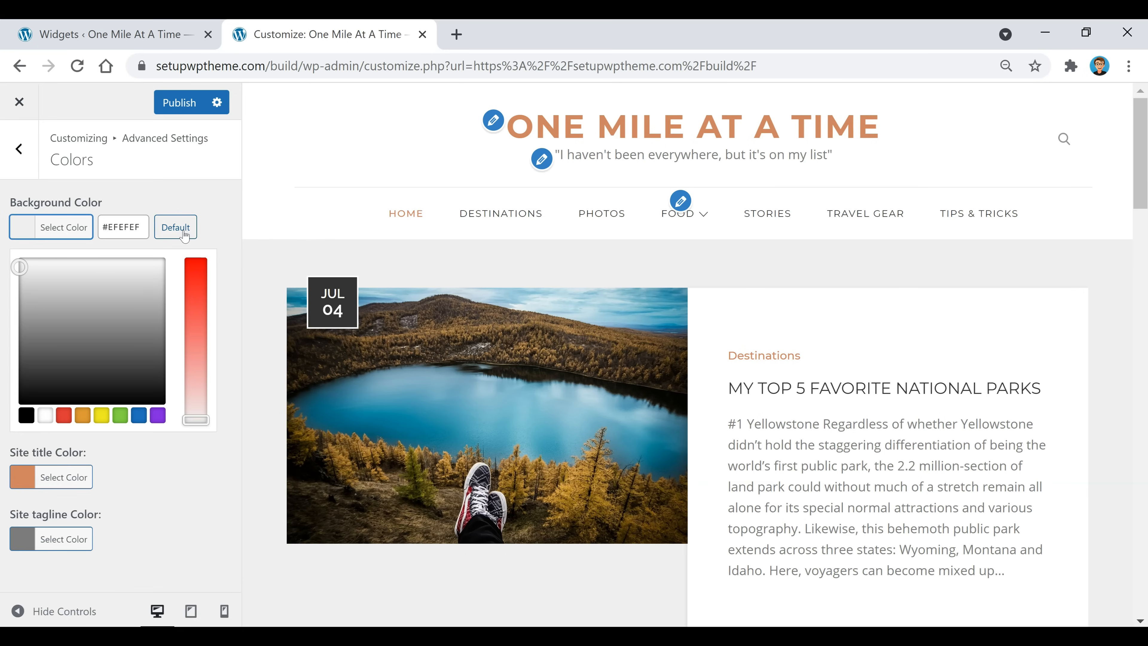
pyautogui.click(19, 149)
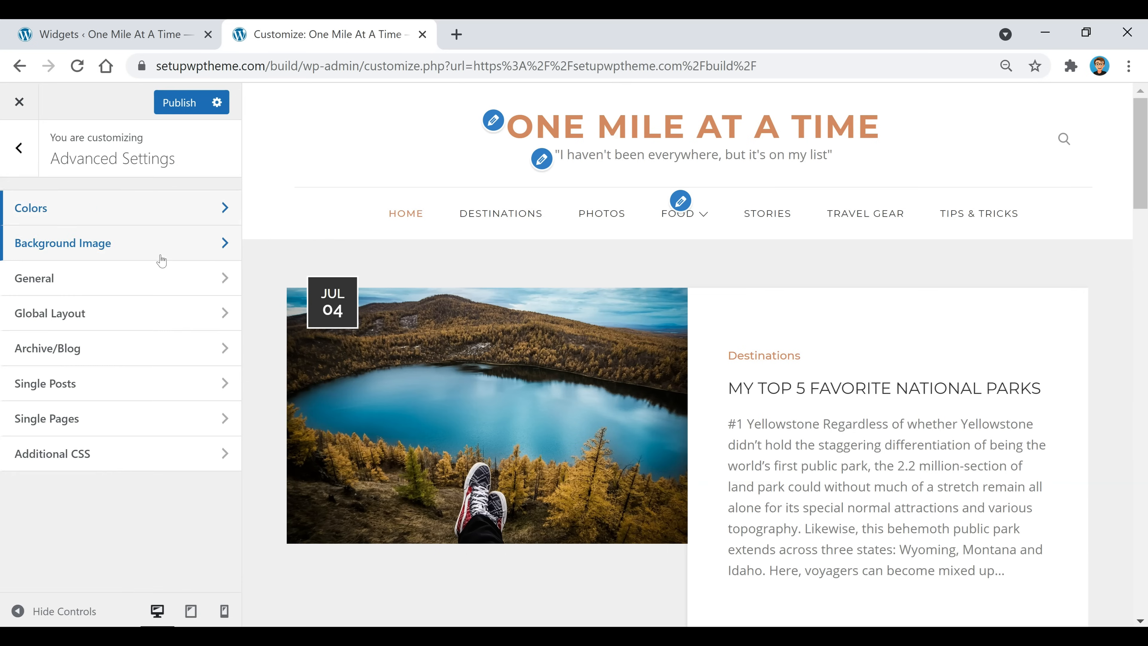
# Review the advanced Background Image settings and close the customizer.
pyautogui.click(161, 255)
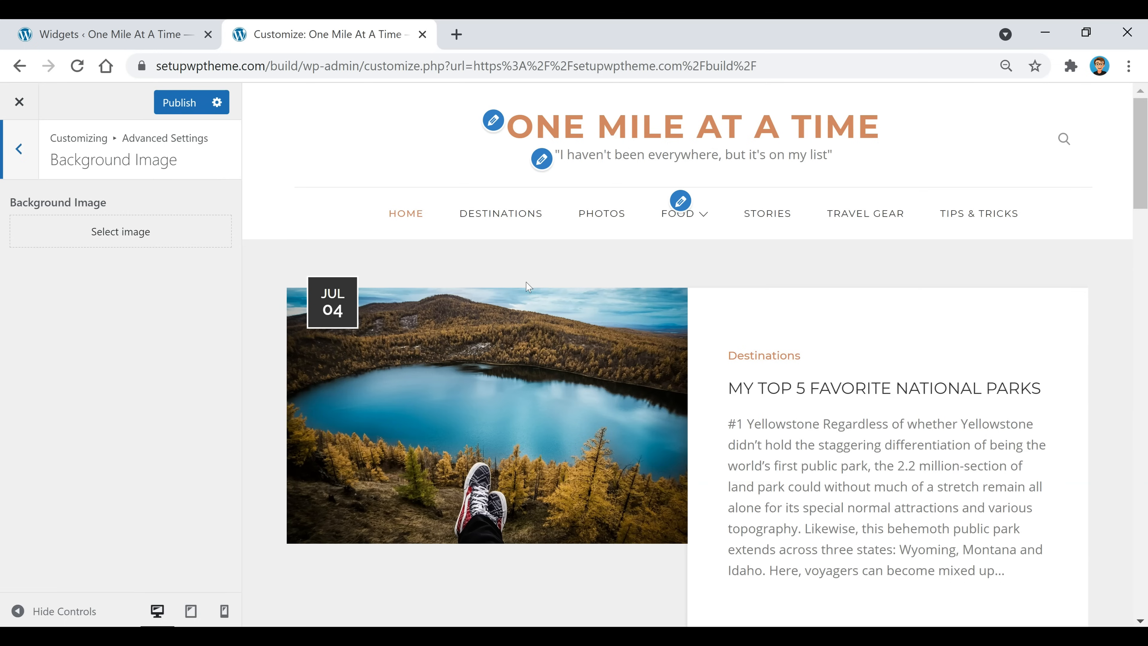
pyautogui.press('Escape')
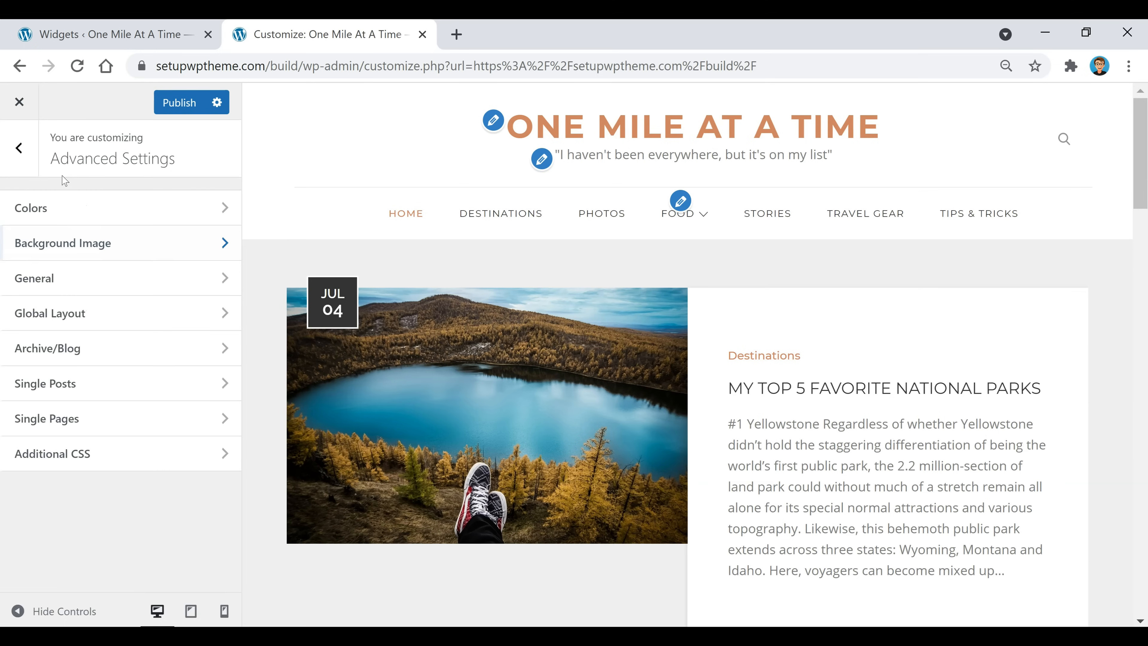
pyautogui.press('Escape')
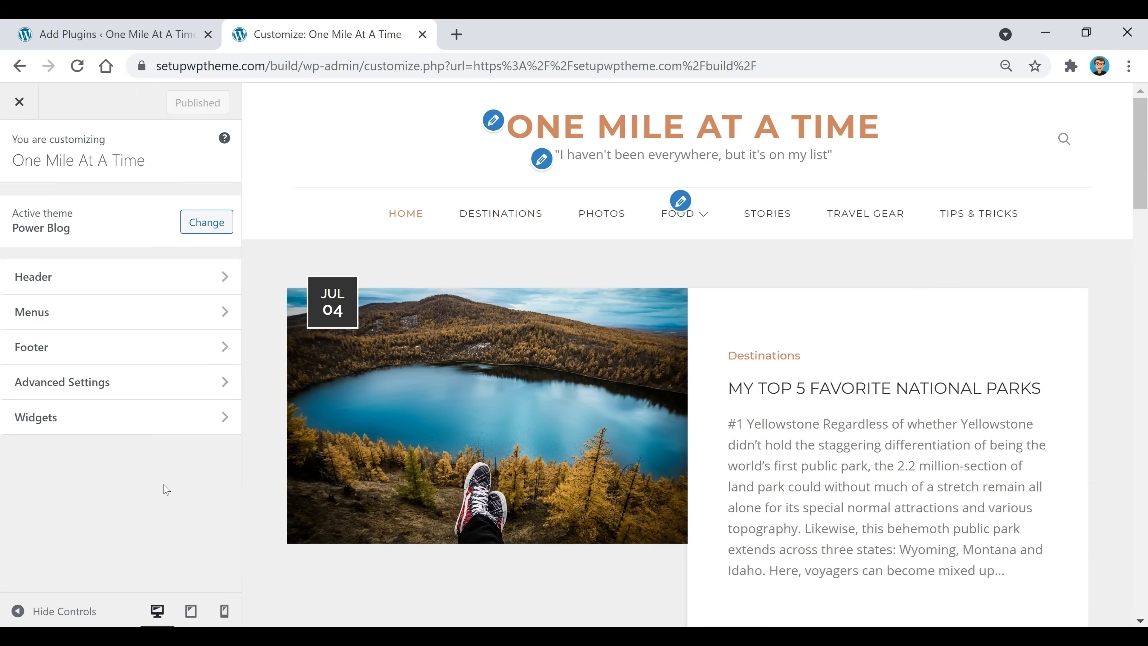
pyautogui.click(27, 108)
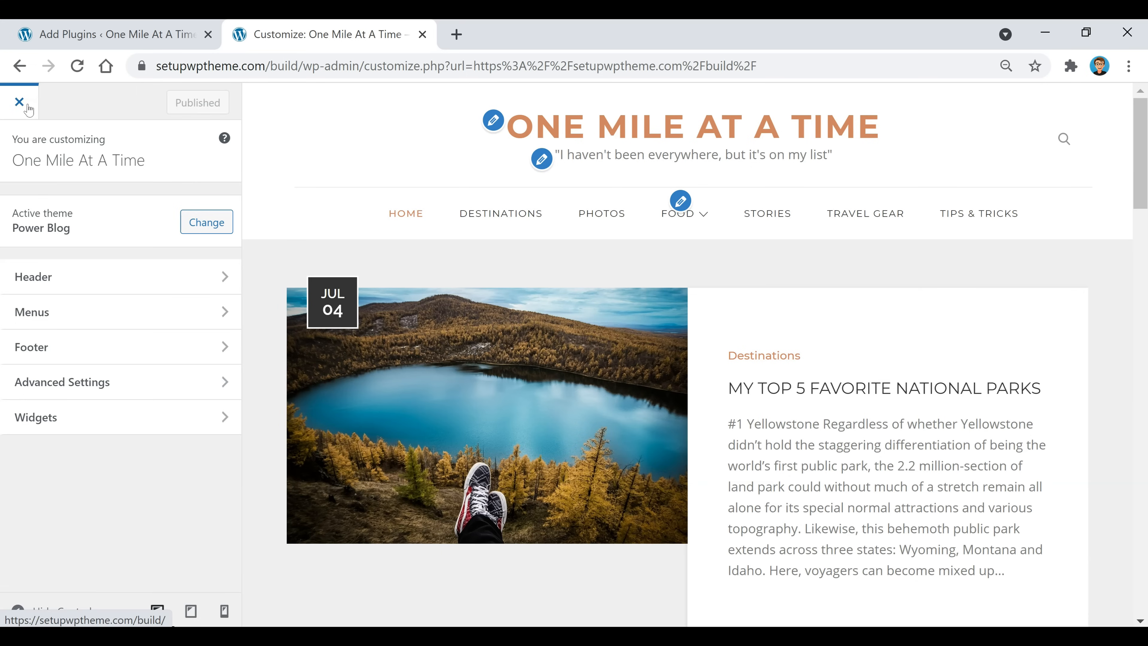
# Return to the WordPress dashboard and open the list of installed themes.
pyautogui.click(192, 36)
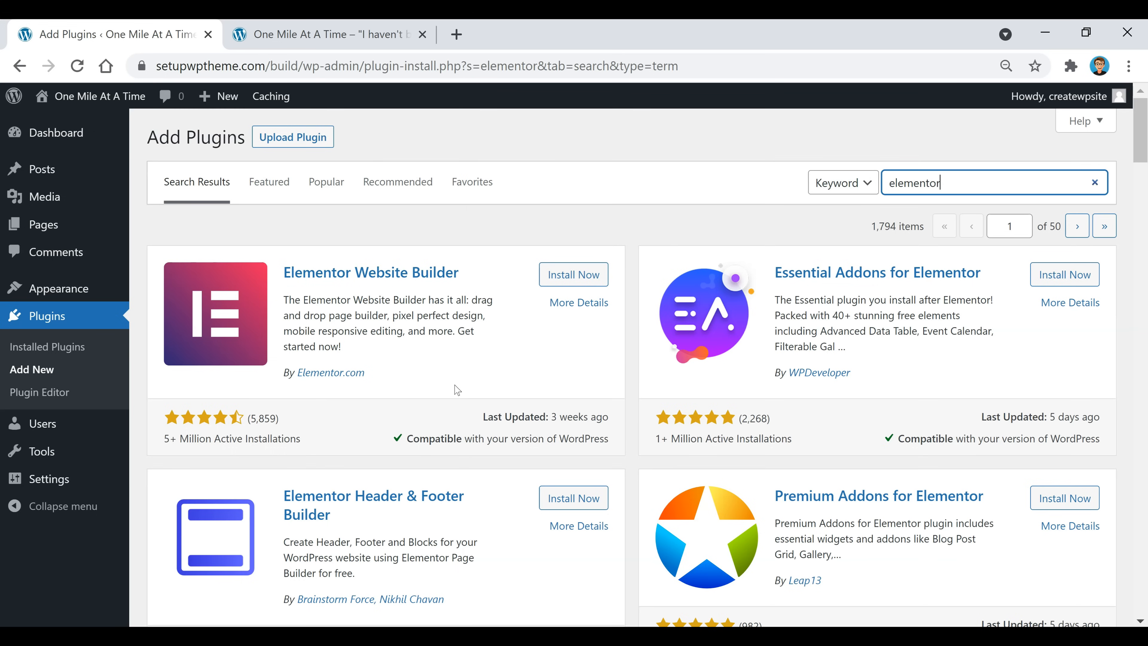
pyautogui.moveTo(63, 292)
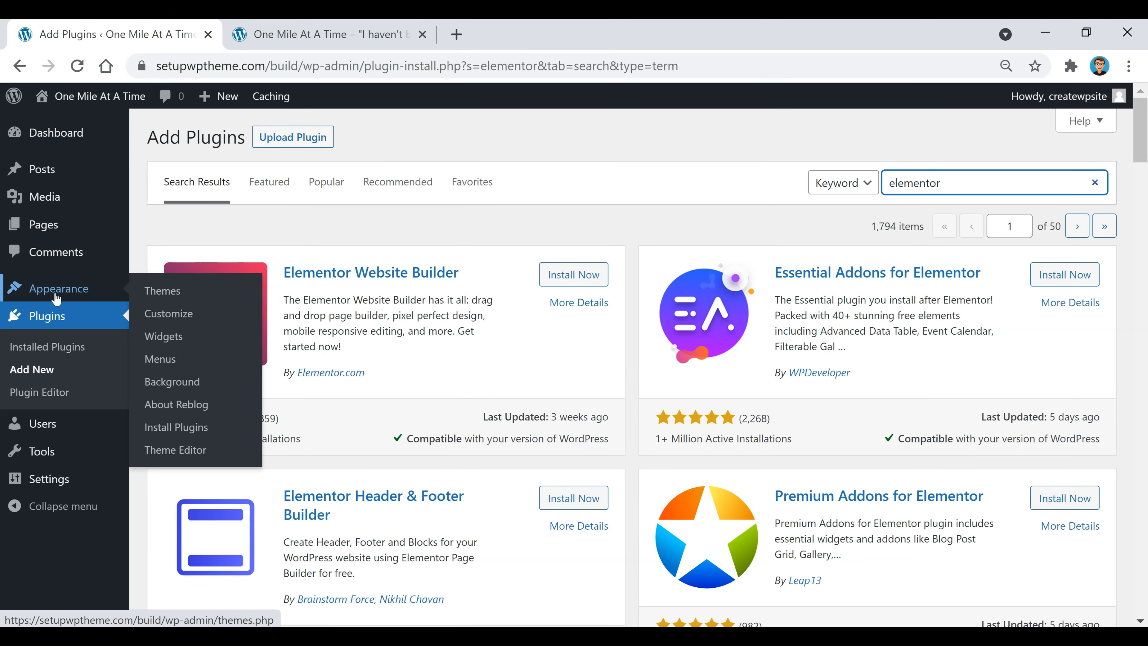
pyautogui.click(165, 293)
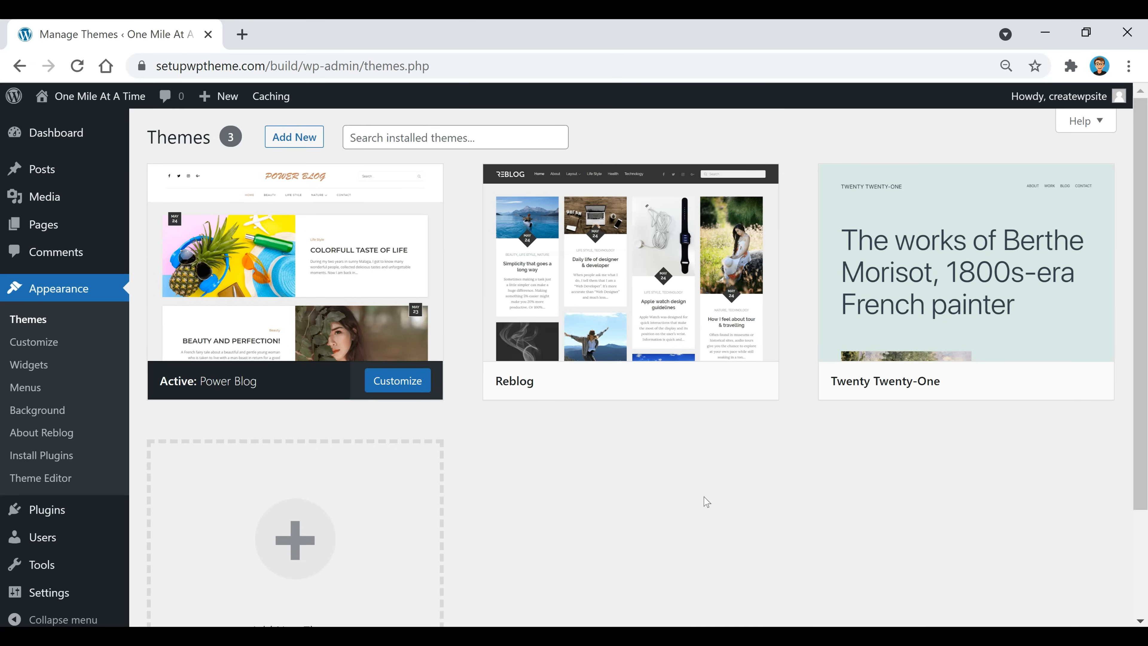
# Visit the live site and look through all the posts on the finished home page.
pyautogui.click(98, 103)
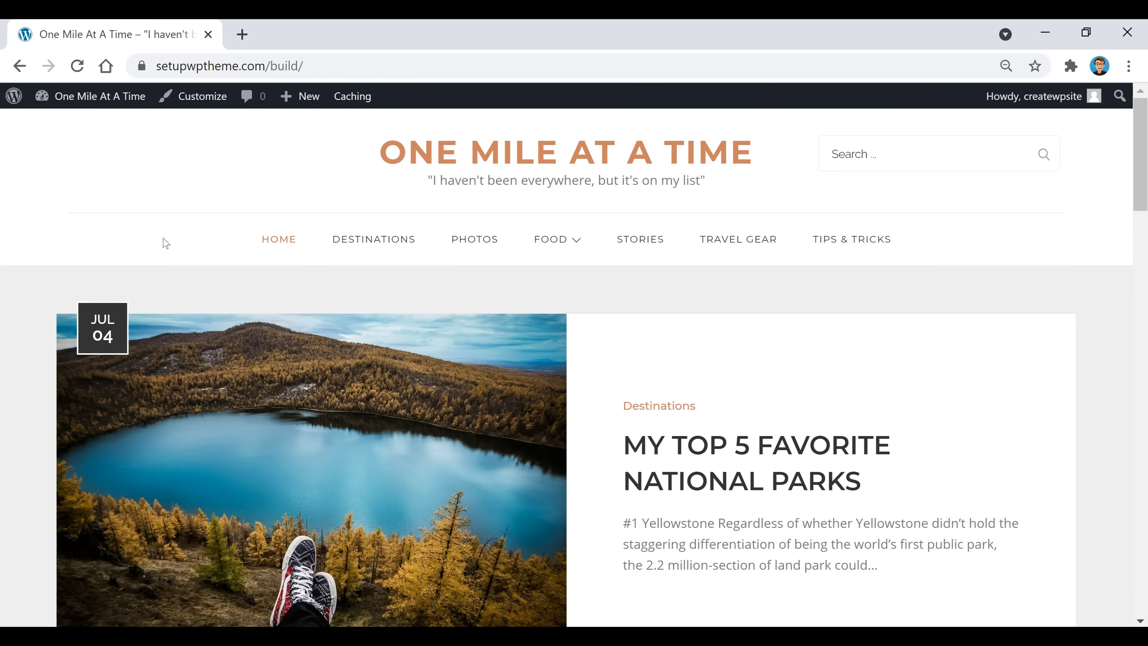
pyautogui.scroll(-8, 723, 254)
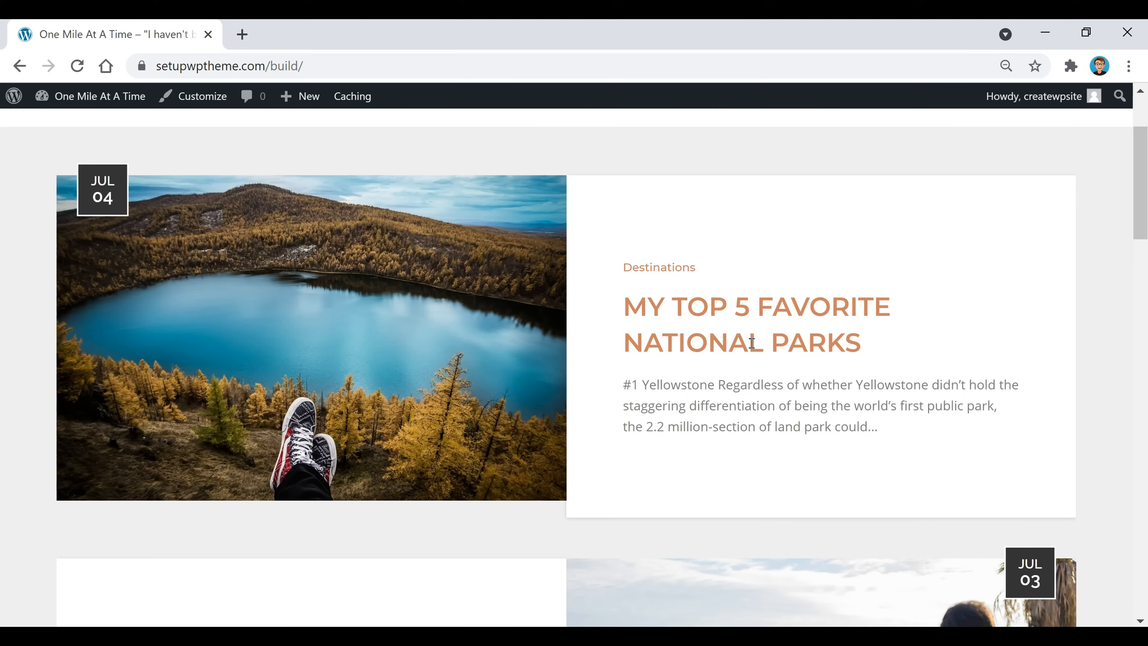
pyautogui.scroll(-14, 700, 374)
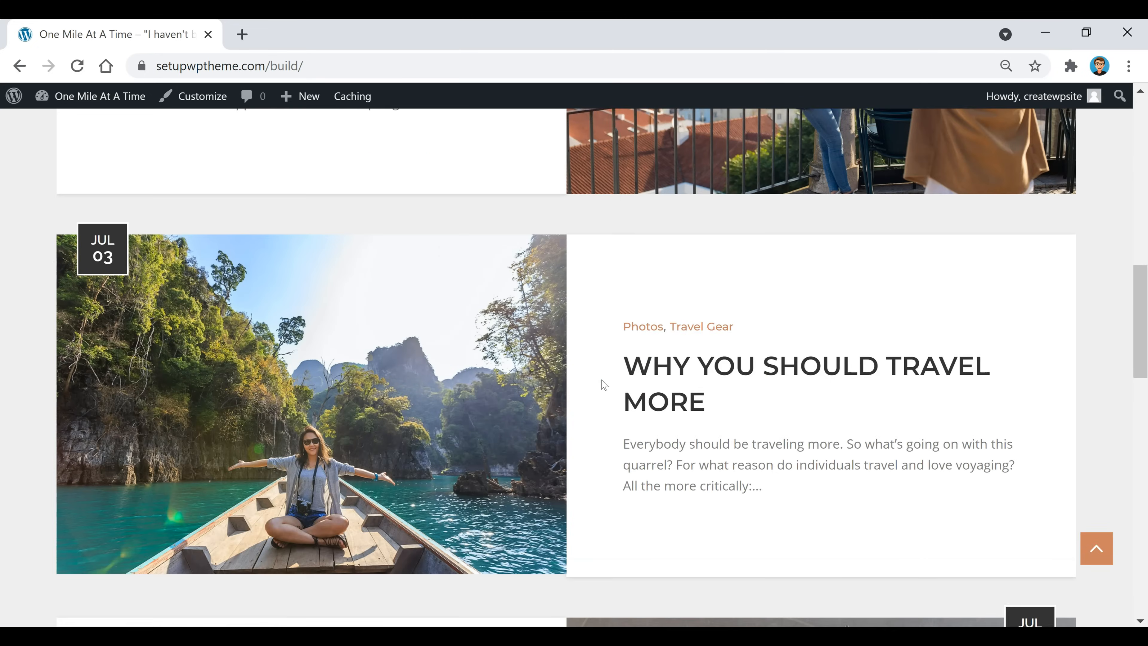
pyautogui.scroll(-8, 603, 384)
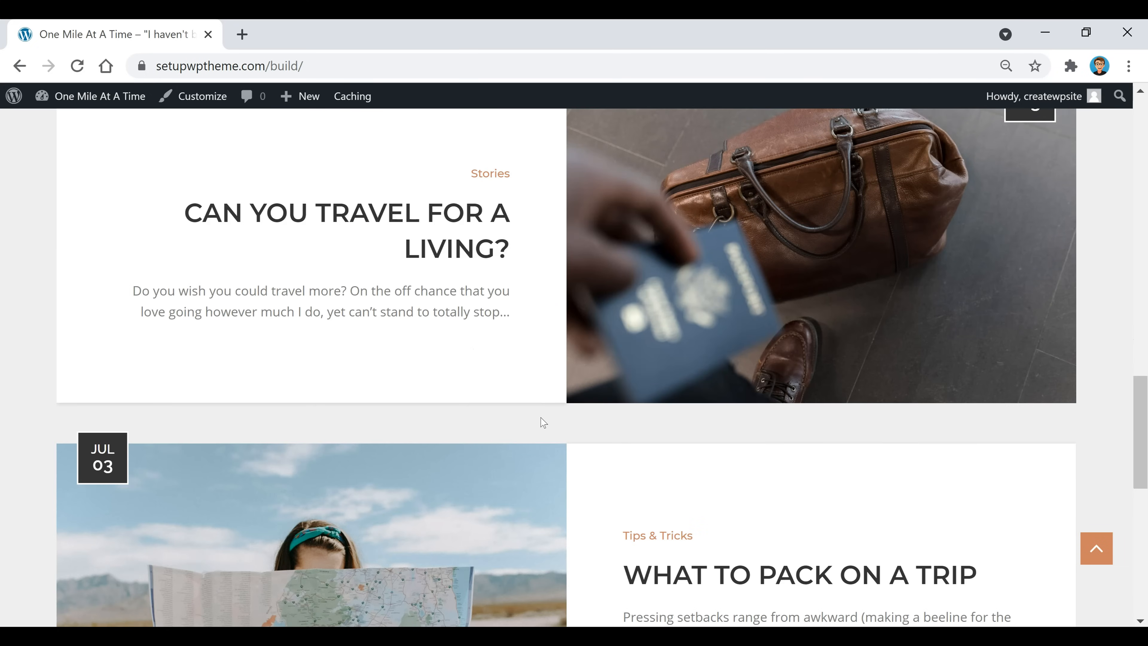
pyautogui.scroll(-12, 541, 423)
pyautogui.scroll(10, 525, 462)
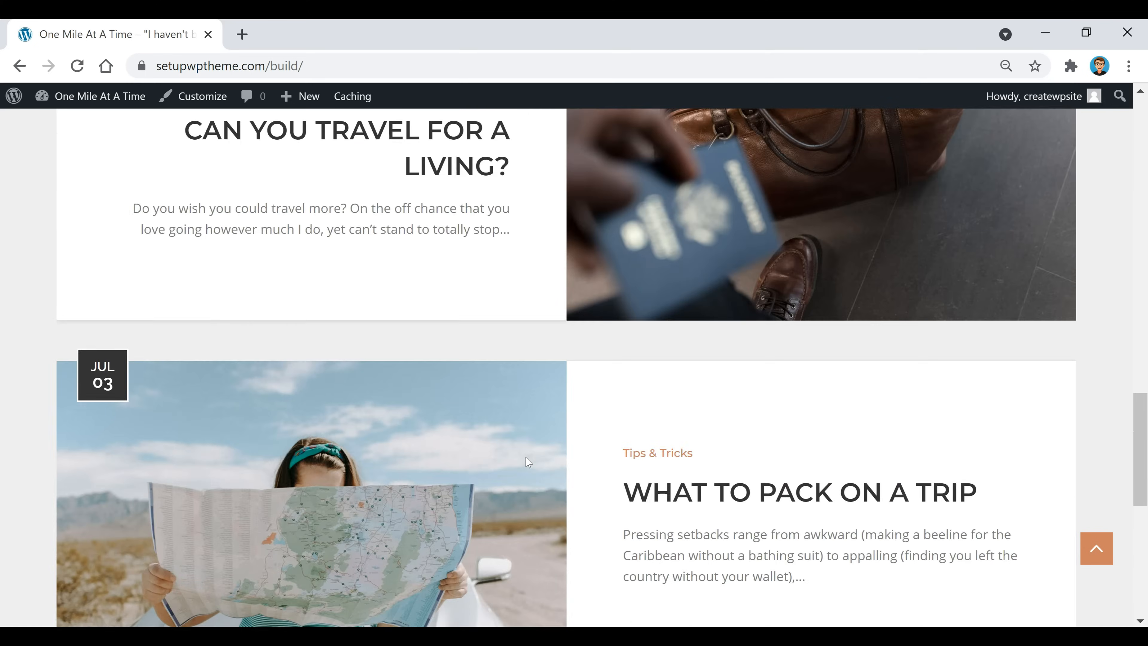
pyautogui.scroll(20, 526, 457)
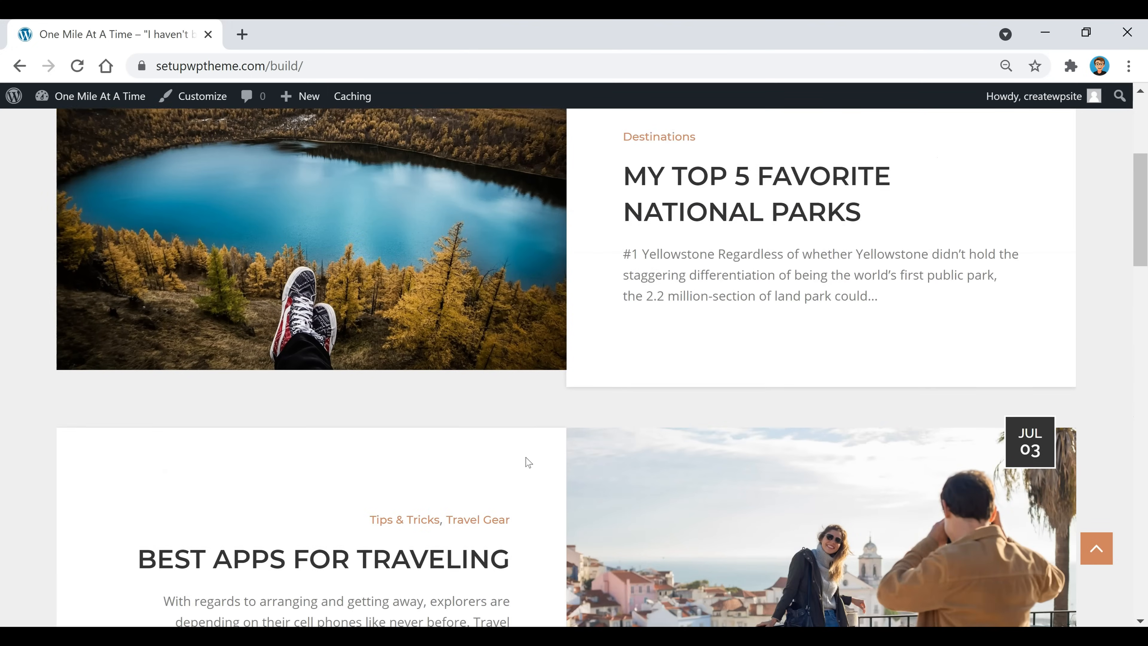
pyautogui.scroll(6, 526, 461)
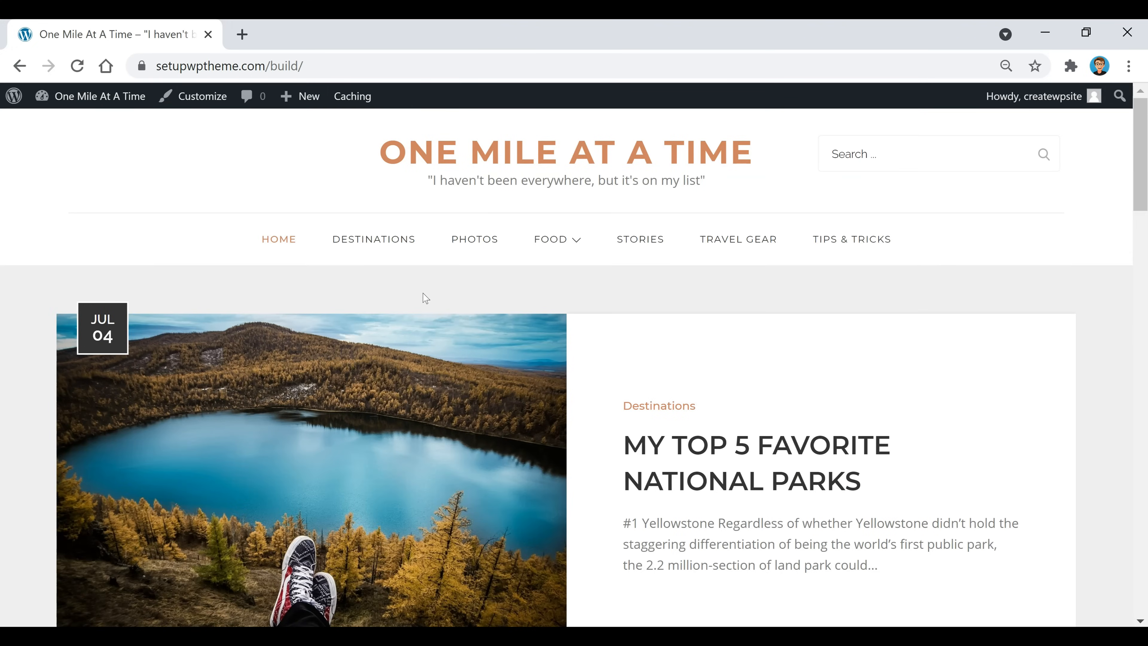